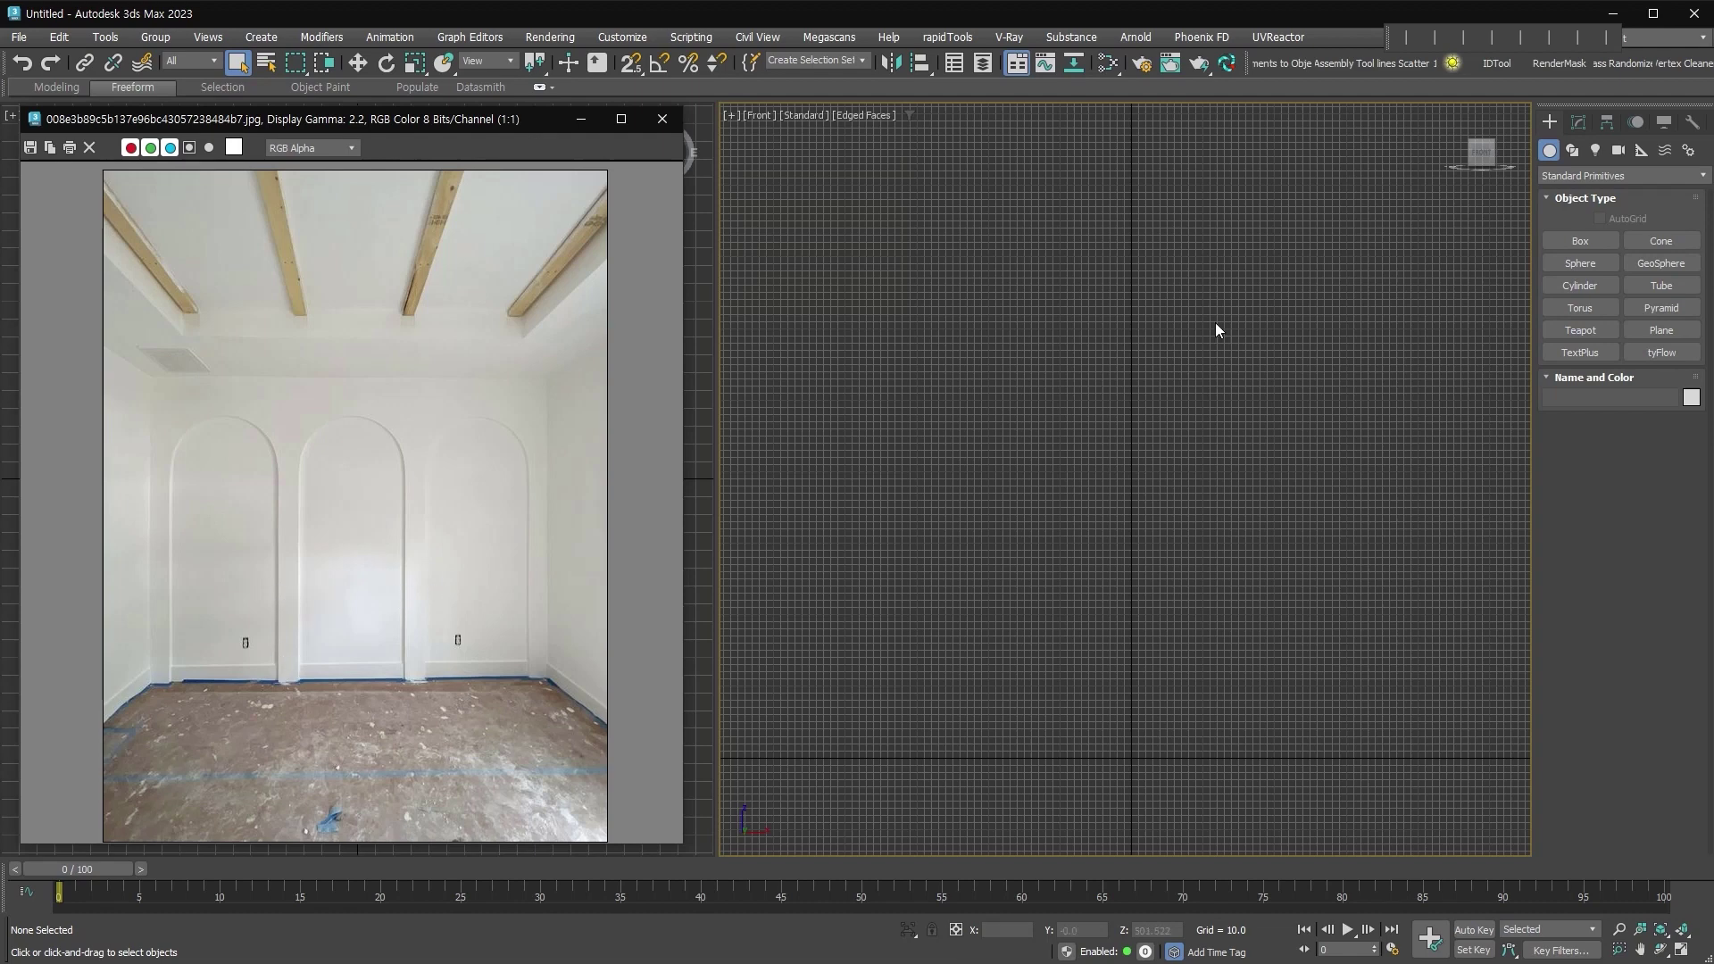
# Draw a rectangle for the wall outline in the front view and set its length to 2400 and width to 3600
pyautogui.click(1571, 150)
pyautogui.click(1661, 263)
pyautogui.moveTo(767, 256)
pyautogui.mouseDown()
pyautogui.moveTo(1207, 711)
pyautogui.moveTo(1486, 769)
pyautogui.mouseUp()
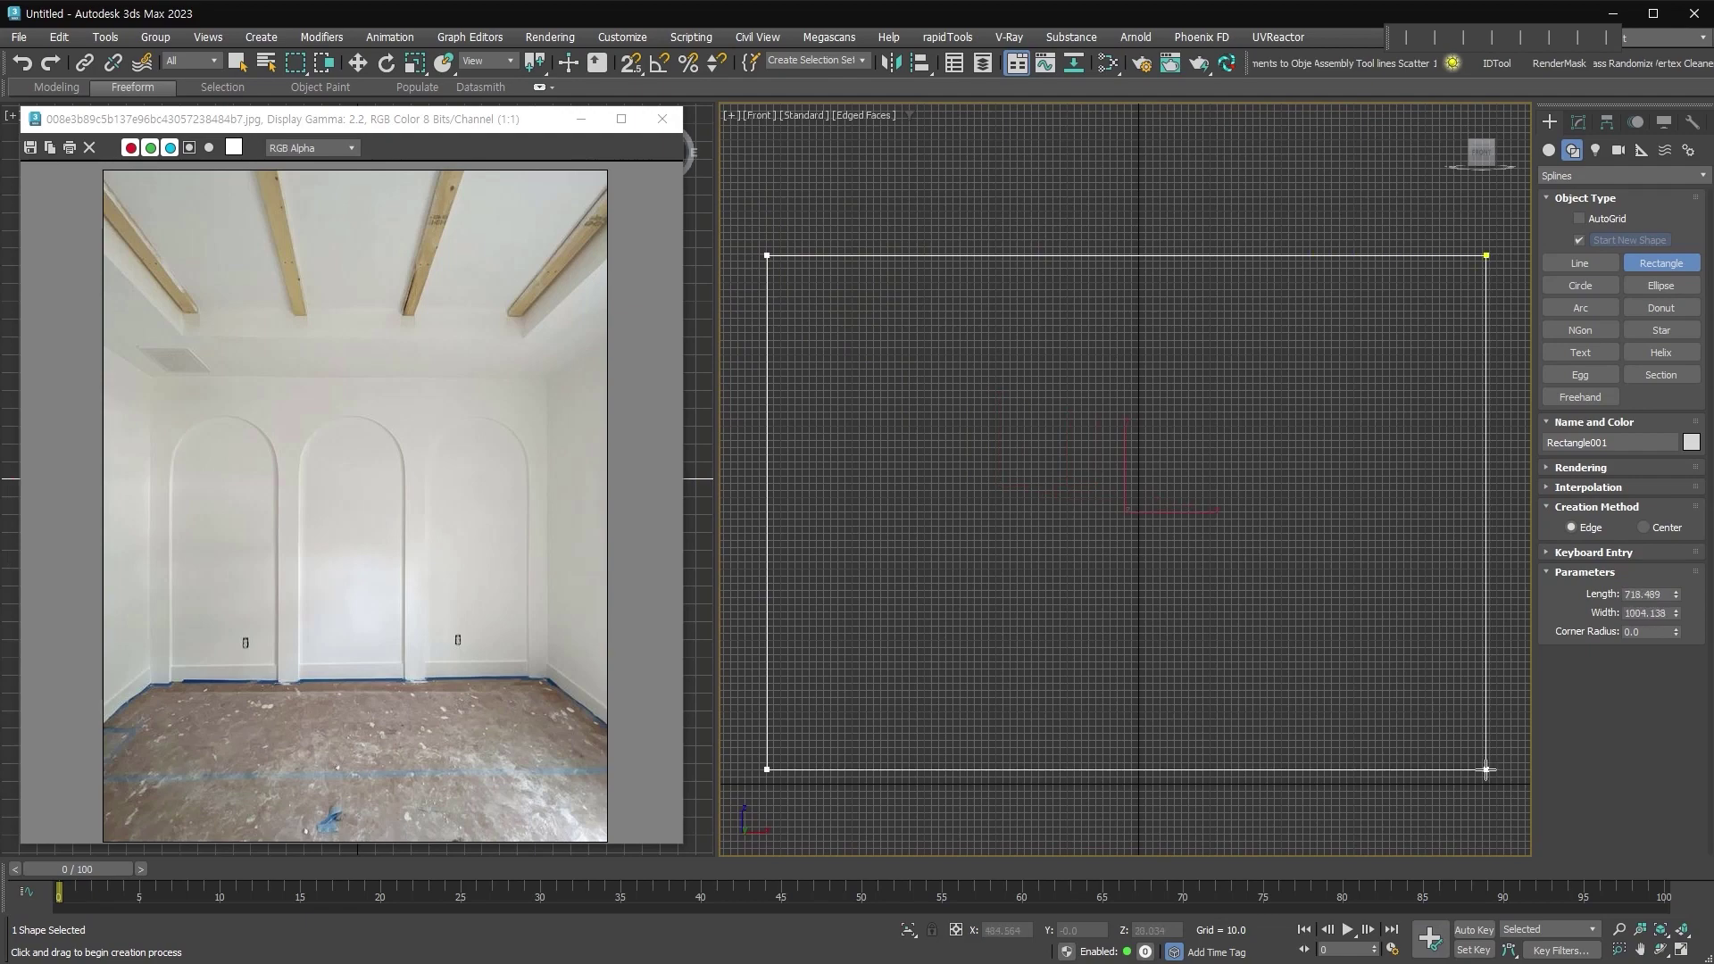
pyautogui.moveTo(1666, 596); pyautogui.dragTo(18, 542)
pyautogui.write('2400')
pyautogui.press('Tab')
pyautogui.write('3600')
pyautogui.press('Return')
pyautogui.scroll(-3, 1017, 543)
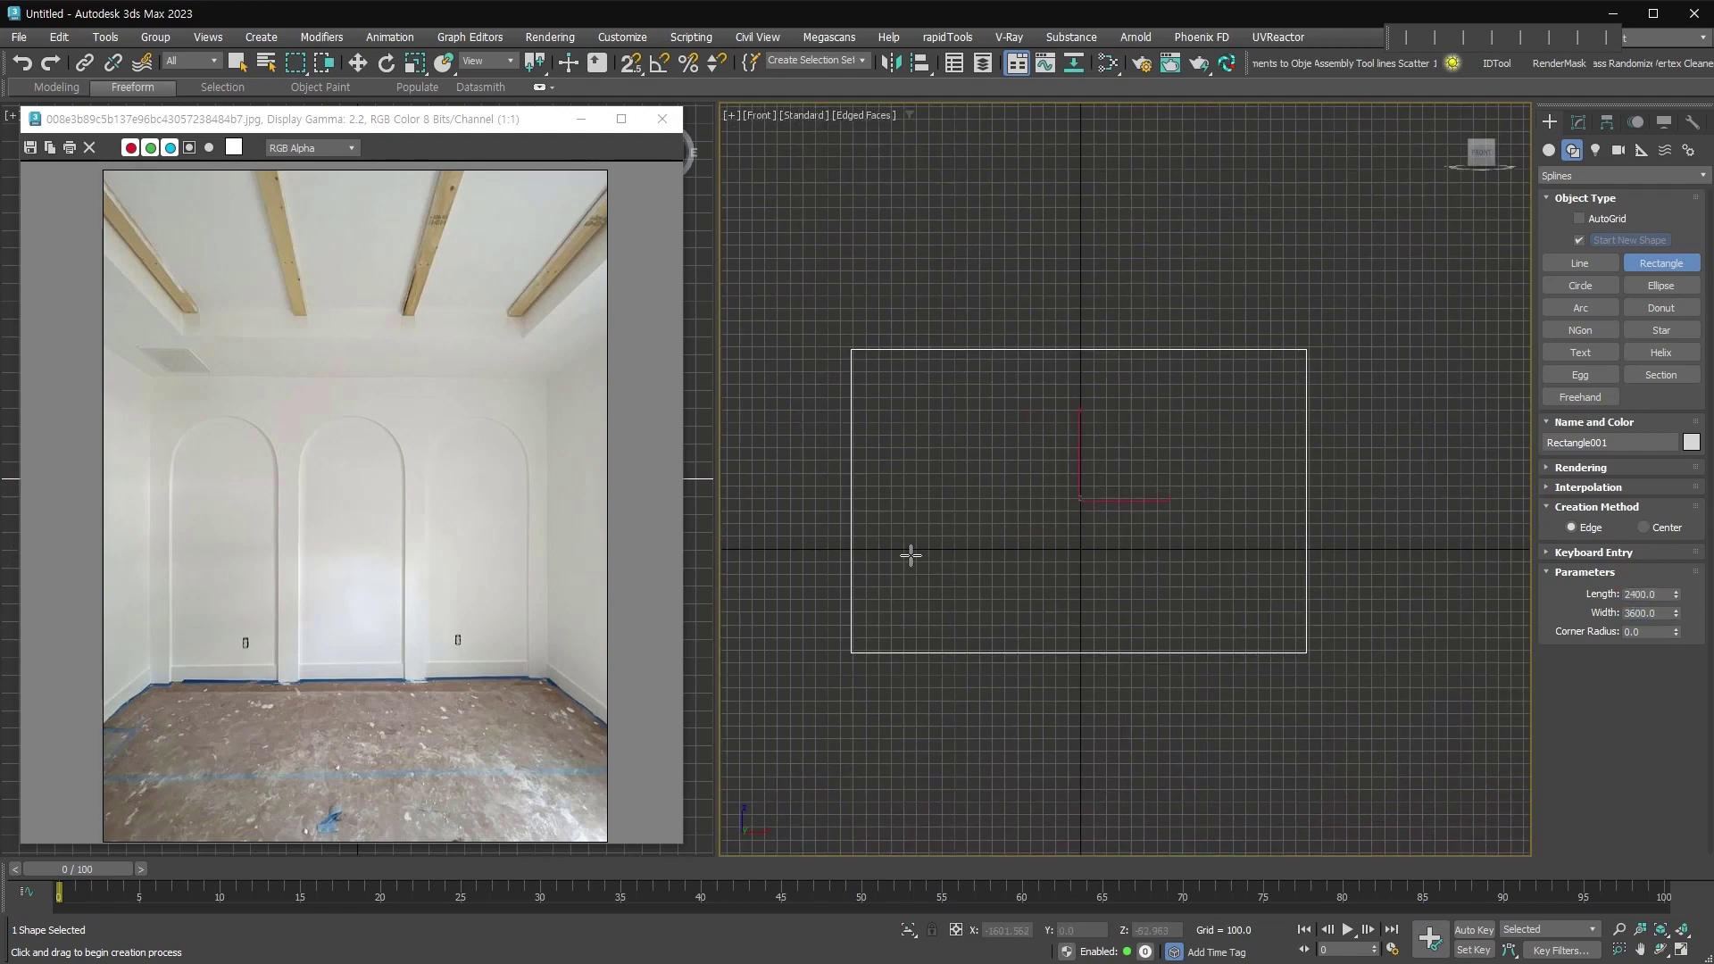
# Draw an arch rectangle about 2006 long near the wall's left side, set its width to 900, and hide the viewport grid
pyautogui.scroll(2, 953, 401)
pyautogui.moveTo(898, 384); pyautogui.dragTo(1040, 743)
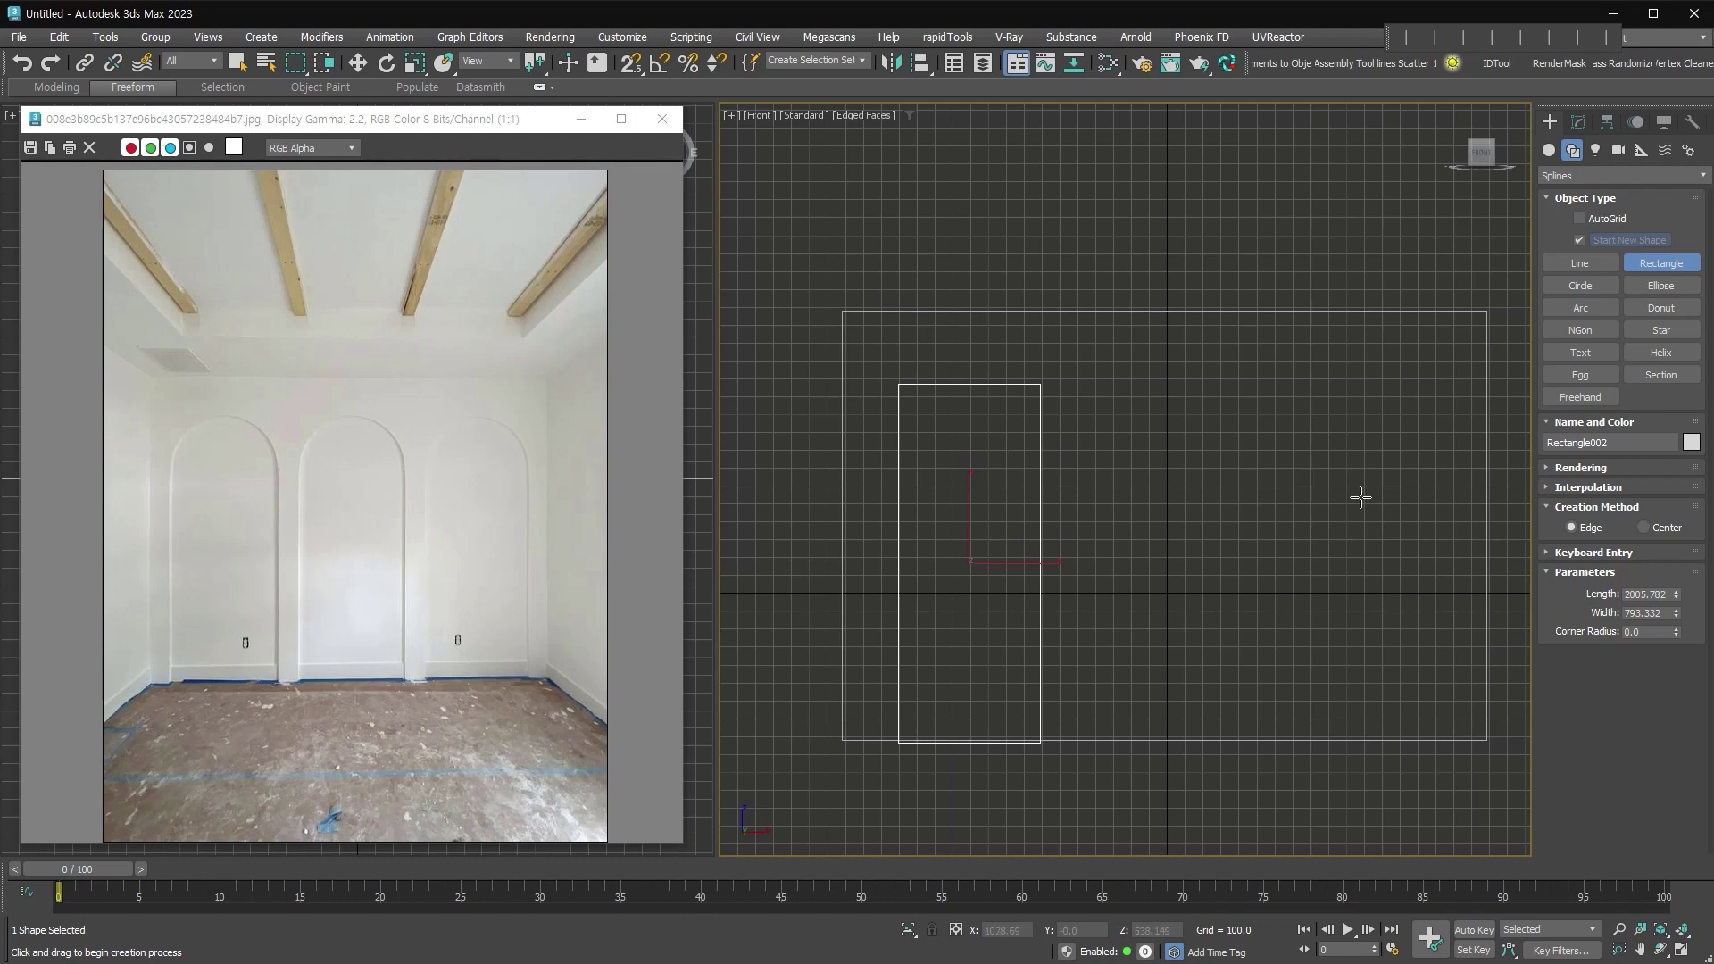
pyautogui.doubleClick(1664, 613)
pyautogui.write('900')
pyautogui.press('Return')
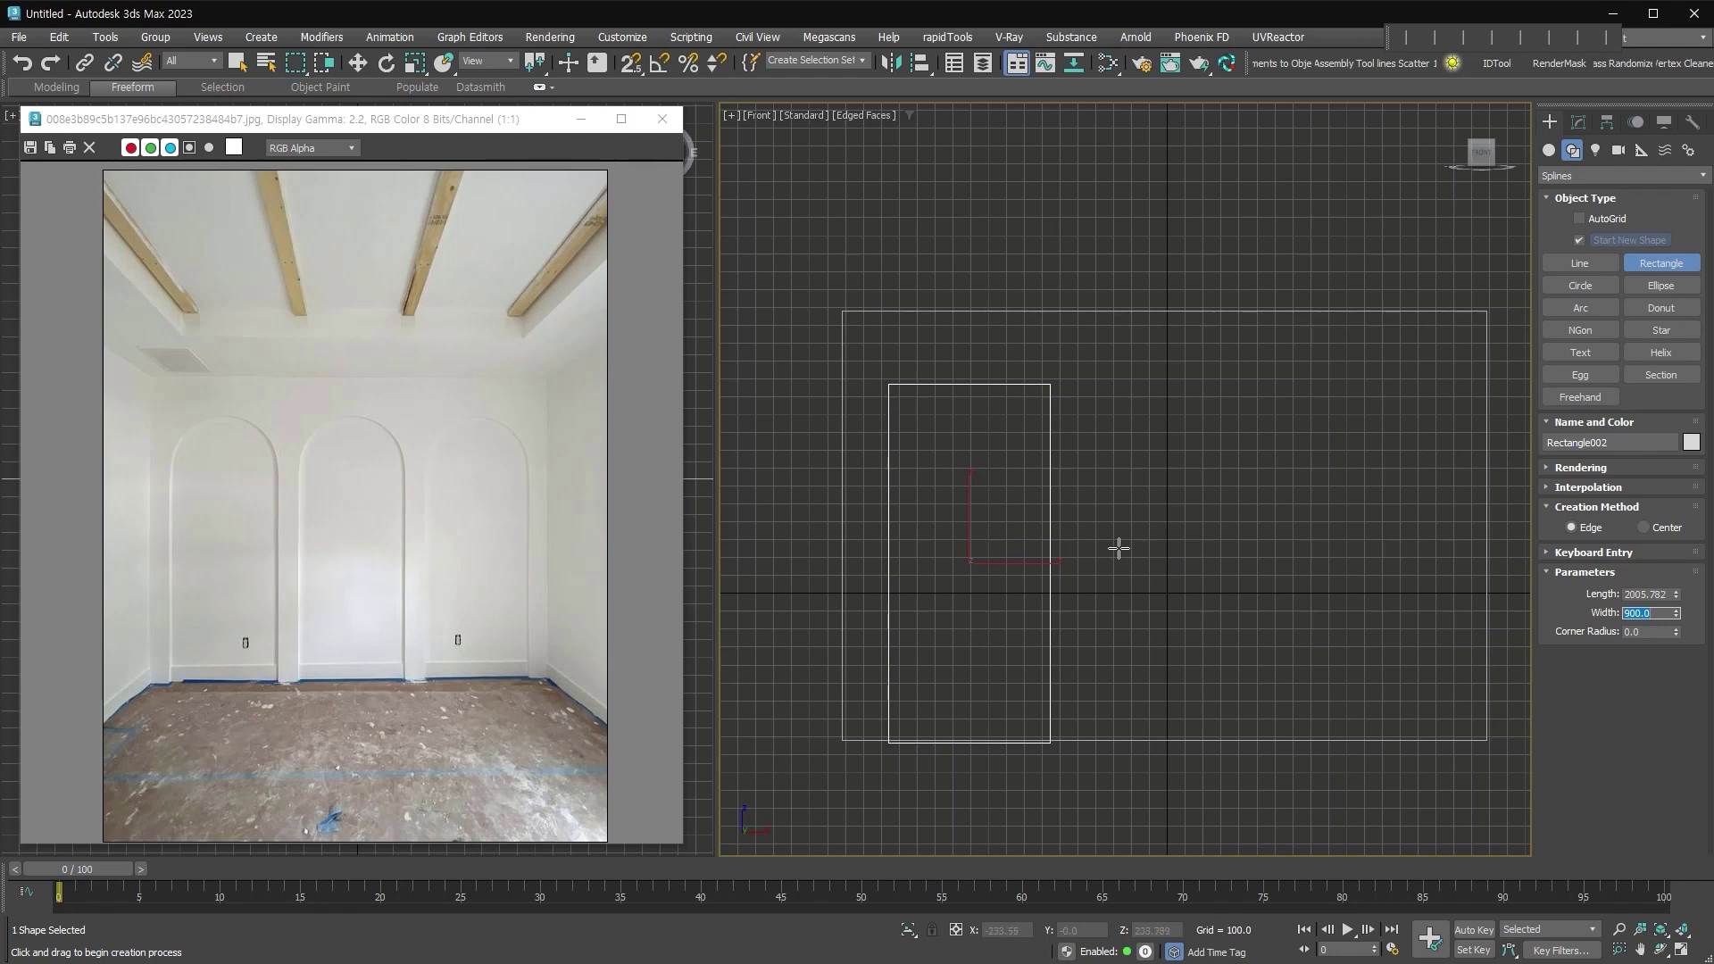
pyautogui.press('g')
pyautogui.scroll(2, 1067, 683)
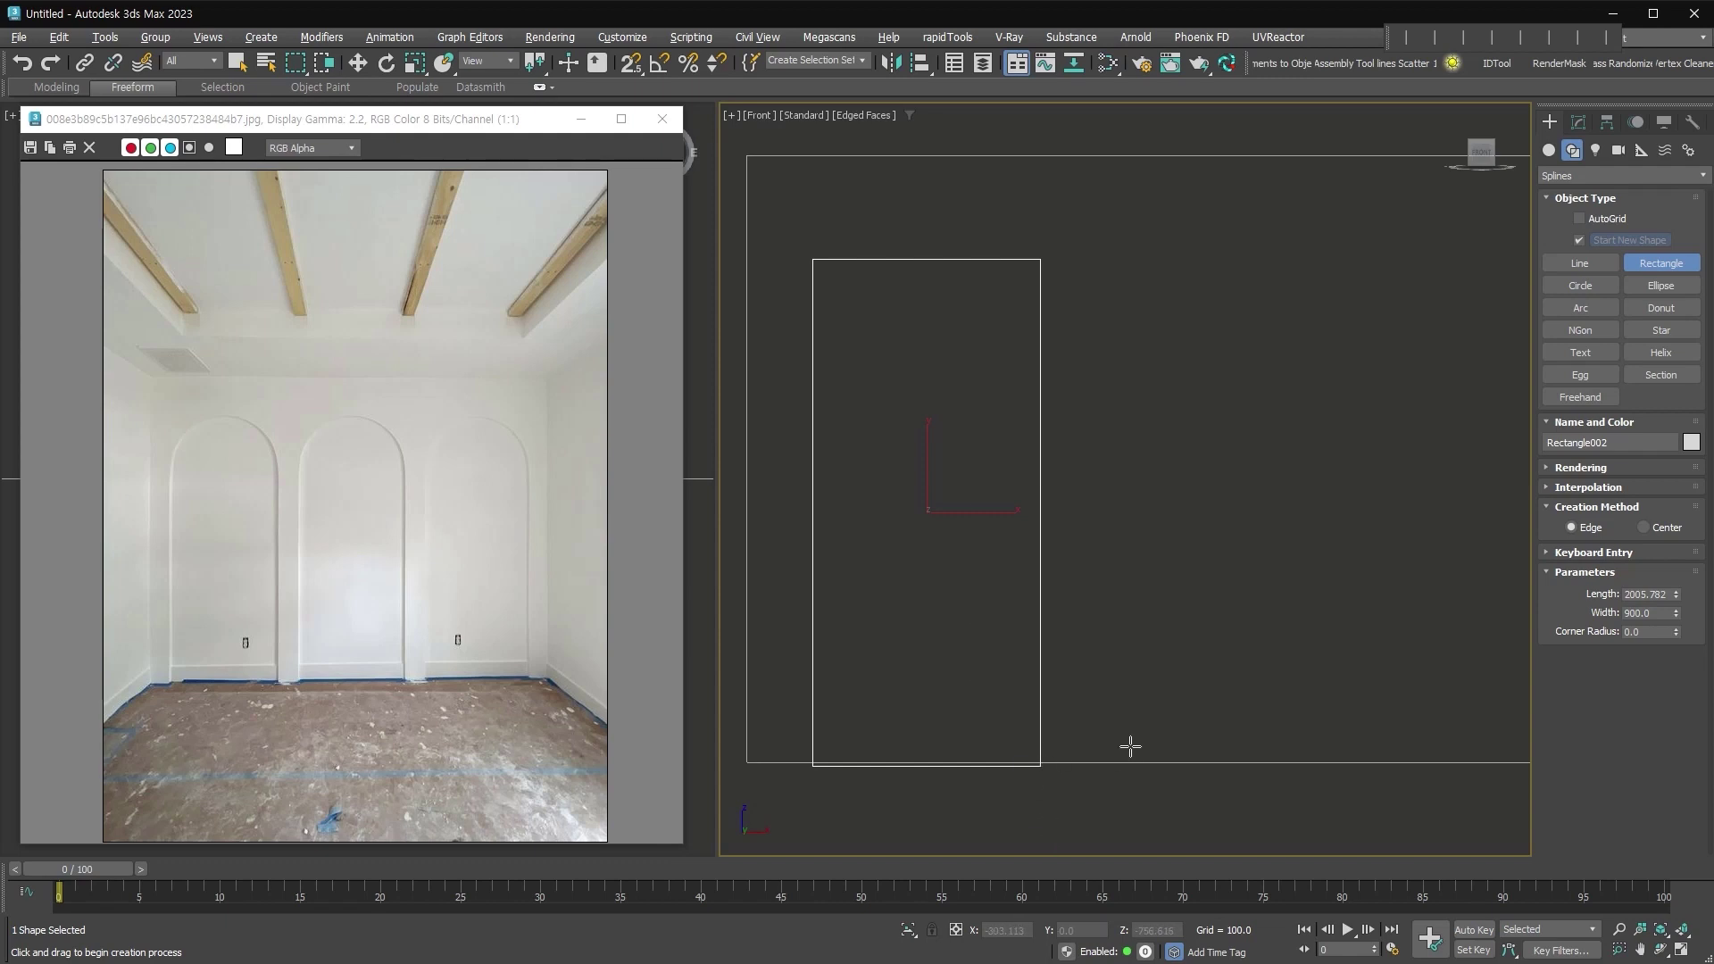
# Align the narrow rectangle's bottom edge to the wall rectangle's bottom edge, using Y position only, minimum to minimum
pyautogui.hotkey('alt', 'a')
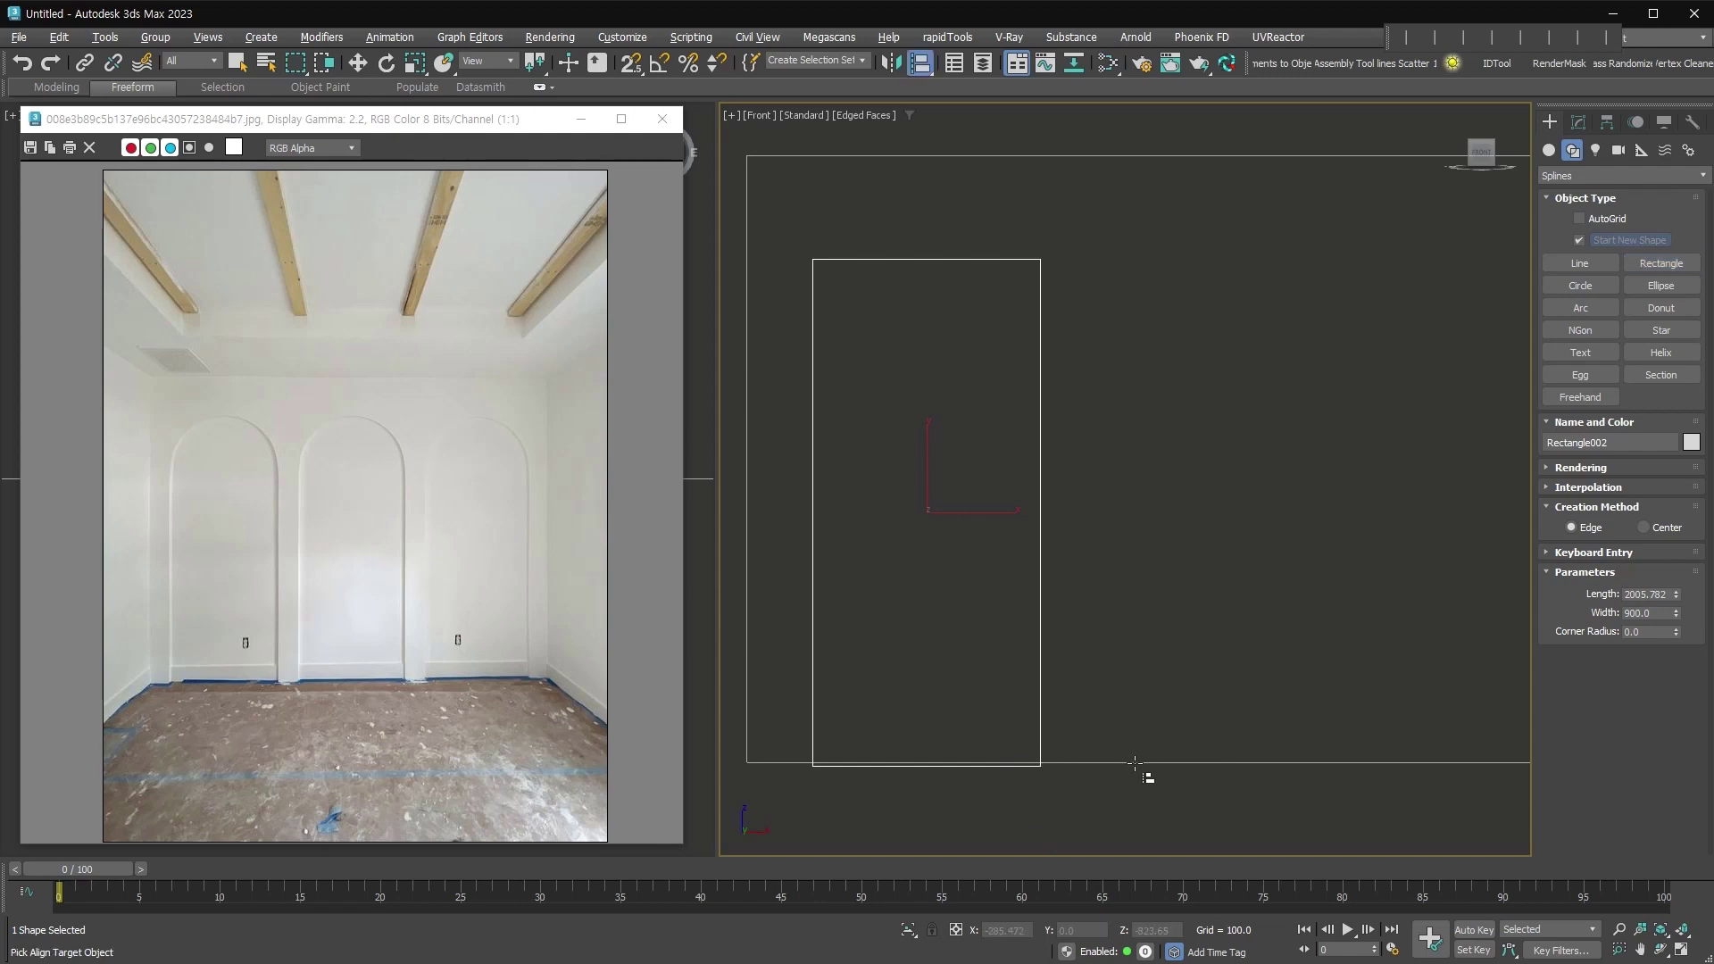
pyautogui.click(1133, 764)
pyautogui.click(774, 379)
pyautogui.click(813, 421)
pyautogui.click(897, 420)
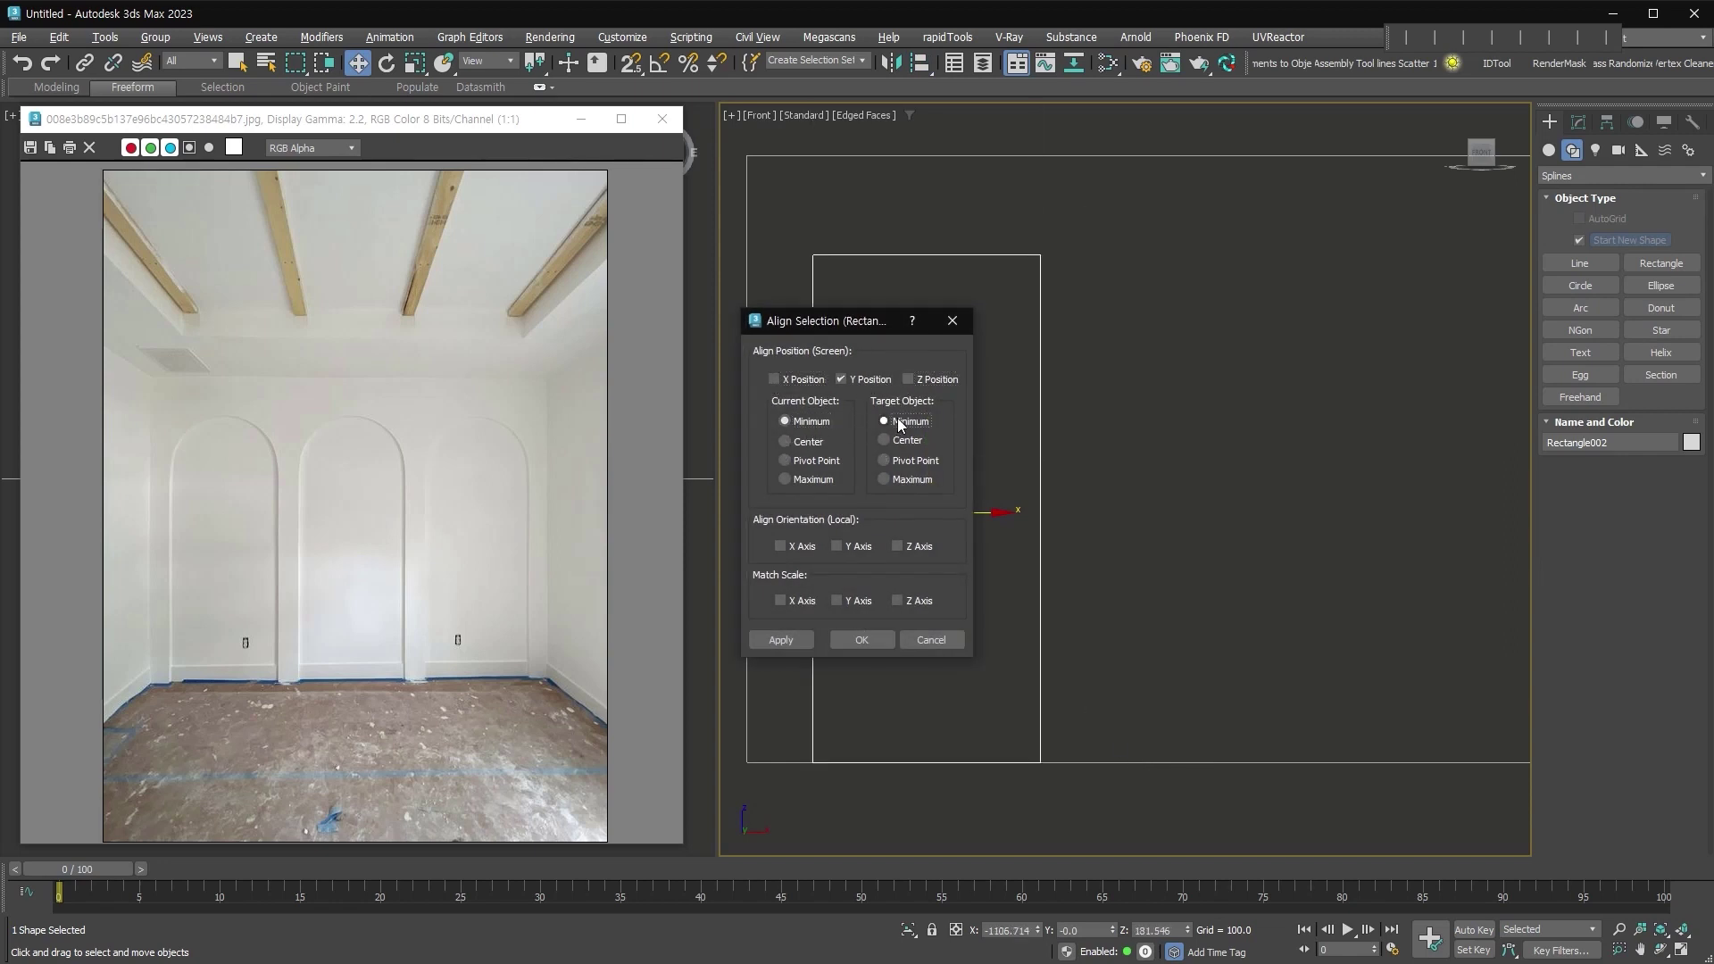
pyautogui.click(862, 641)
# Convert the narrow rectangle to an editable spline and fillet its two top corners until the curves nearly meet in an arch
pyautogui.press('1')
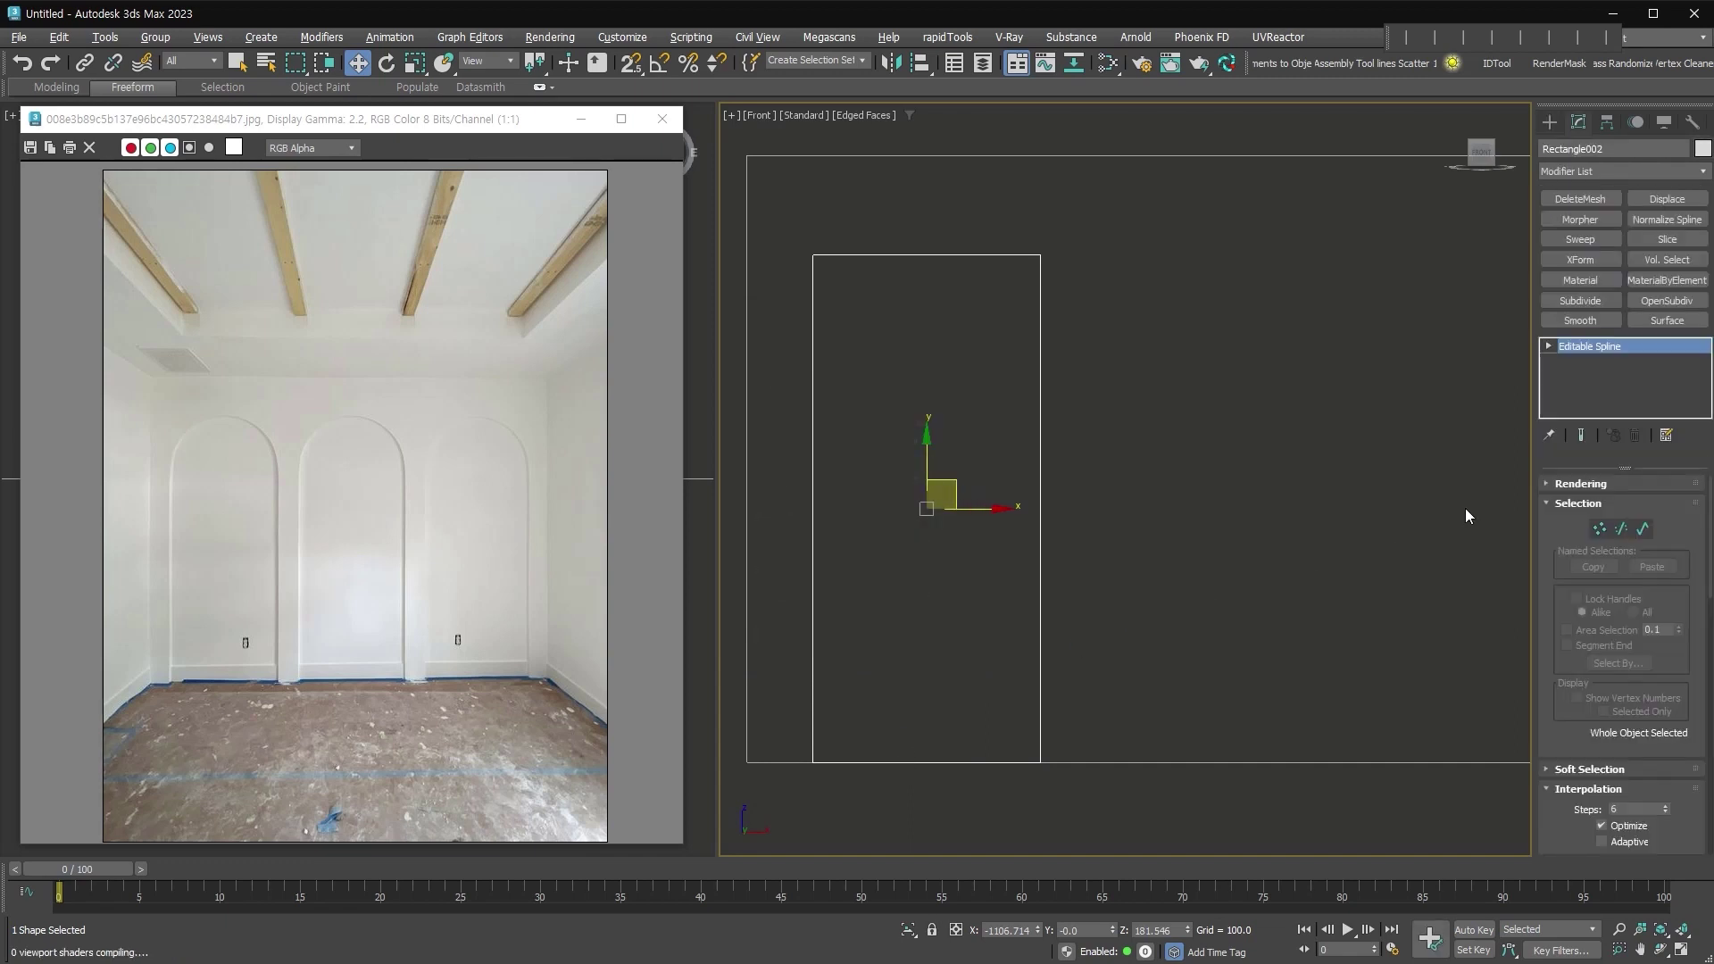
pyautogui.press('1')
pyautogui.moveTo(1189, 327); pyautogui.dragTo(790, 222)
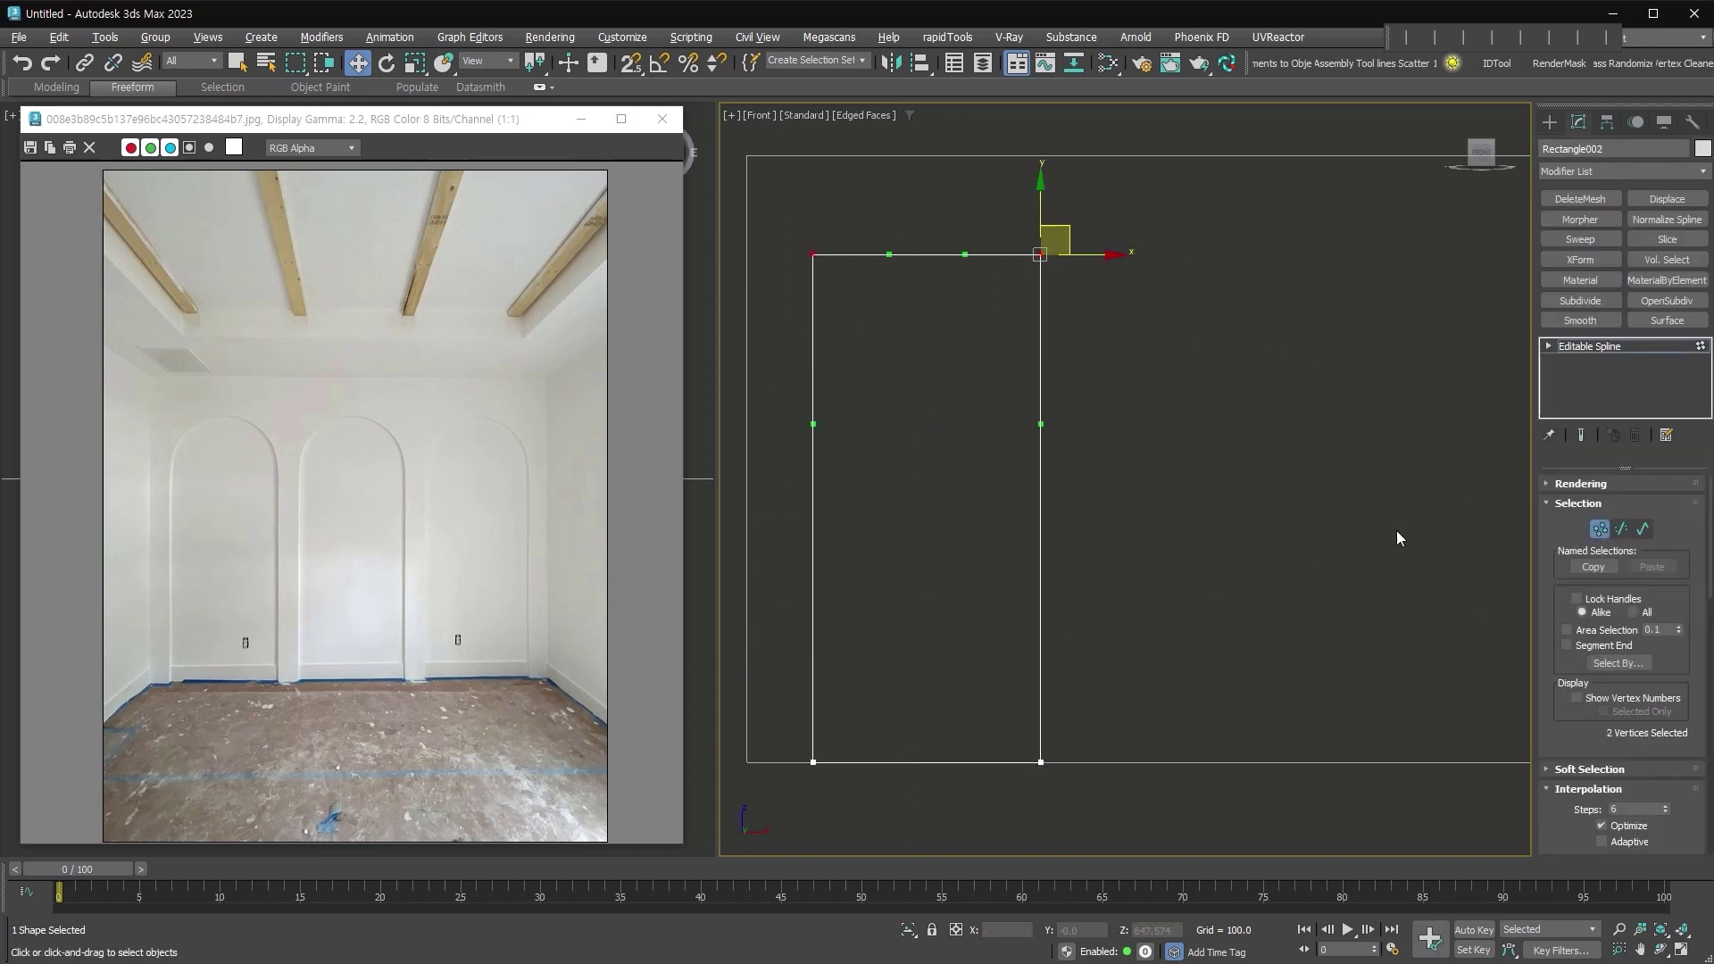
pyautogui.scroll(-5, 1616, 624)
pyautogui.click(1596, 577)
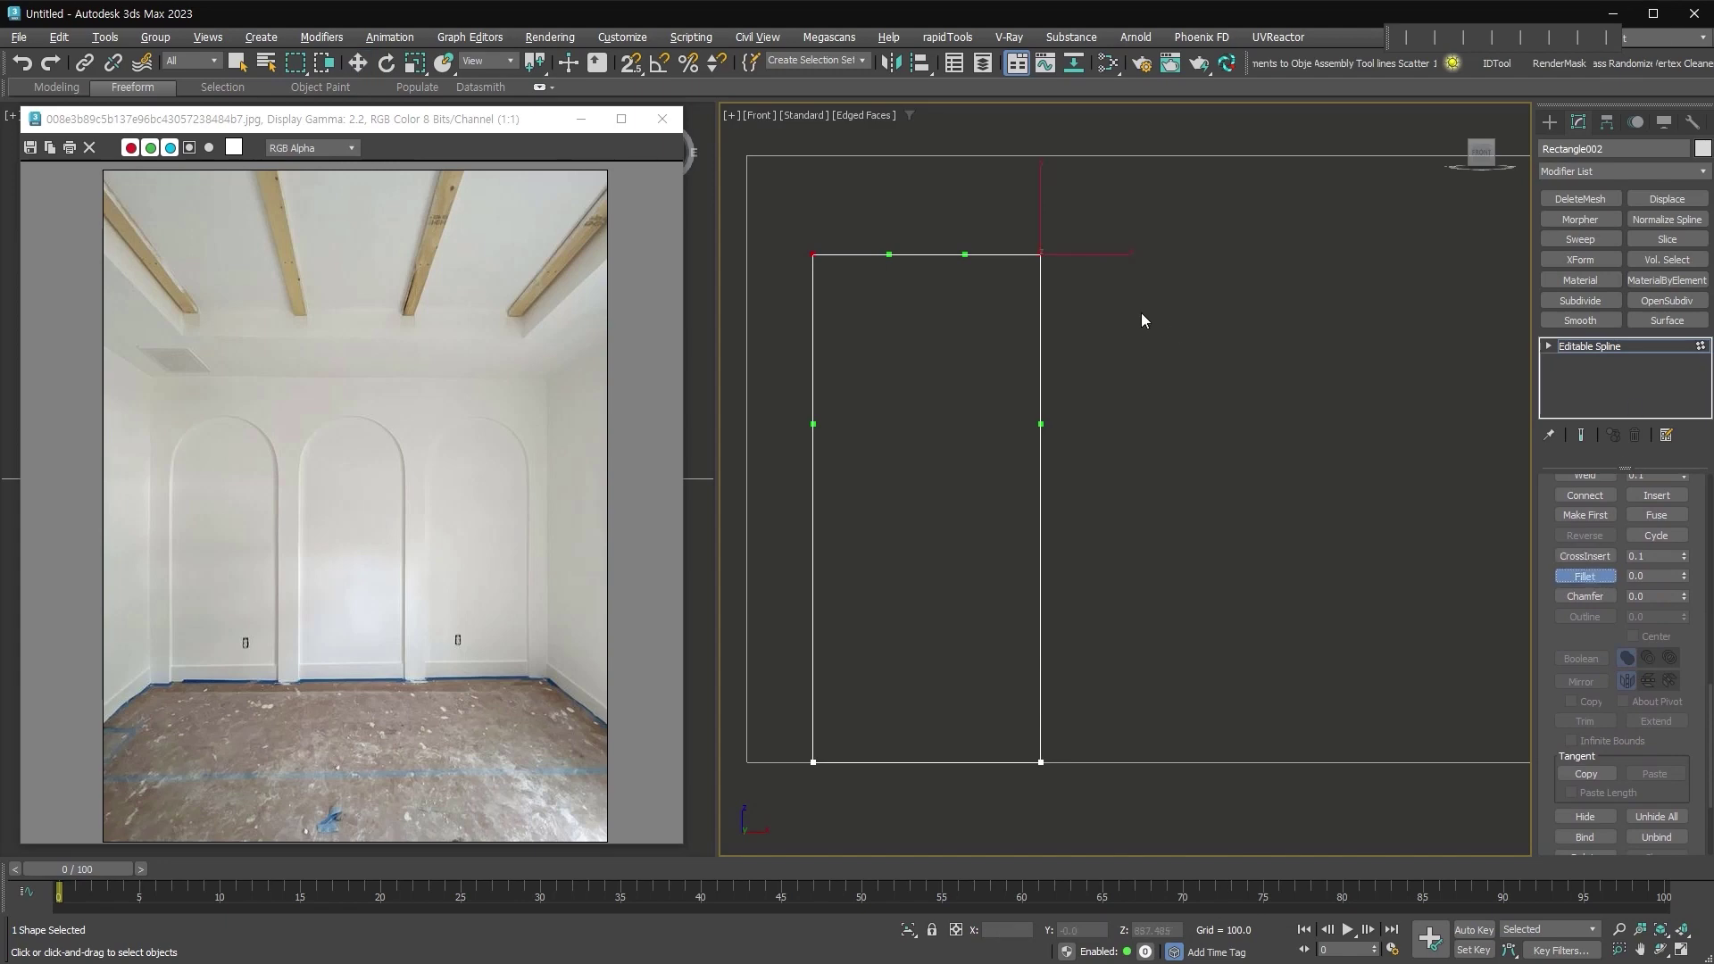
pyautogui.moveTo(1040, 254); pyautogui.dragTo(1093, 98)
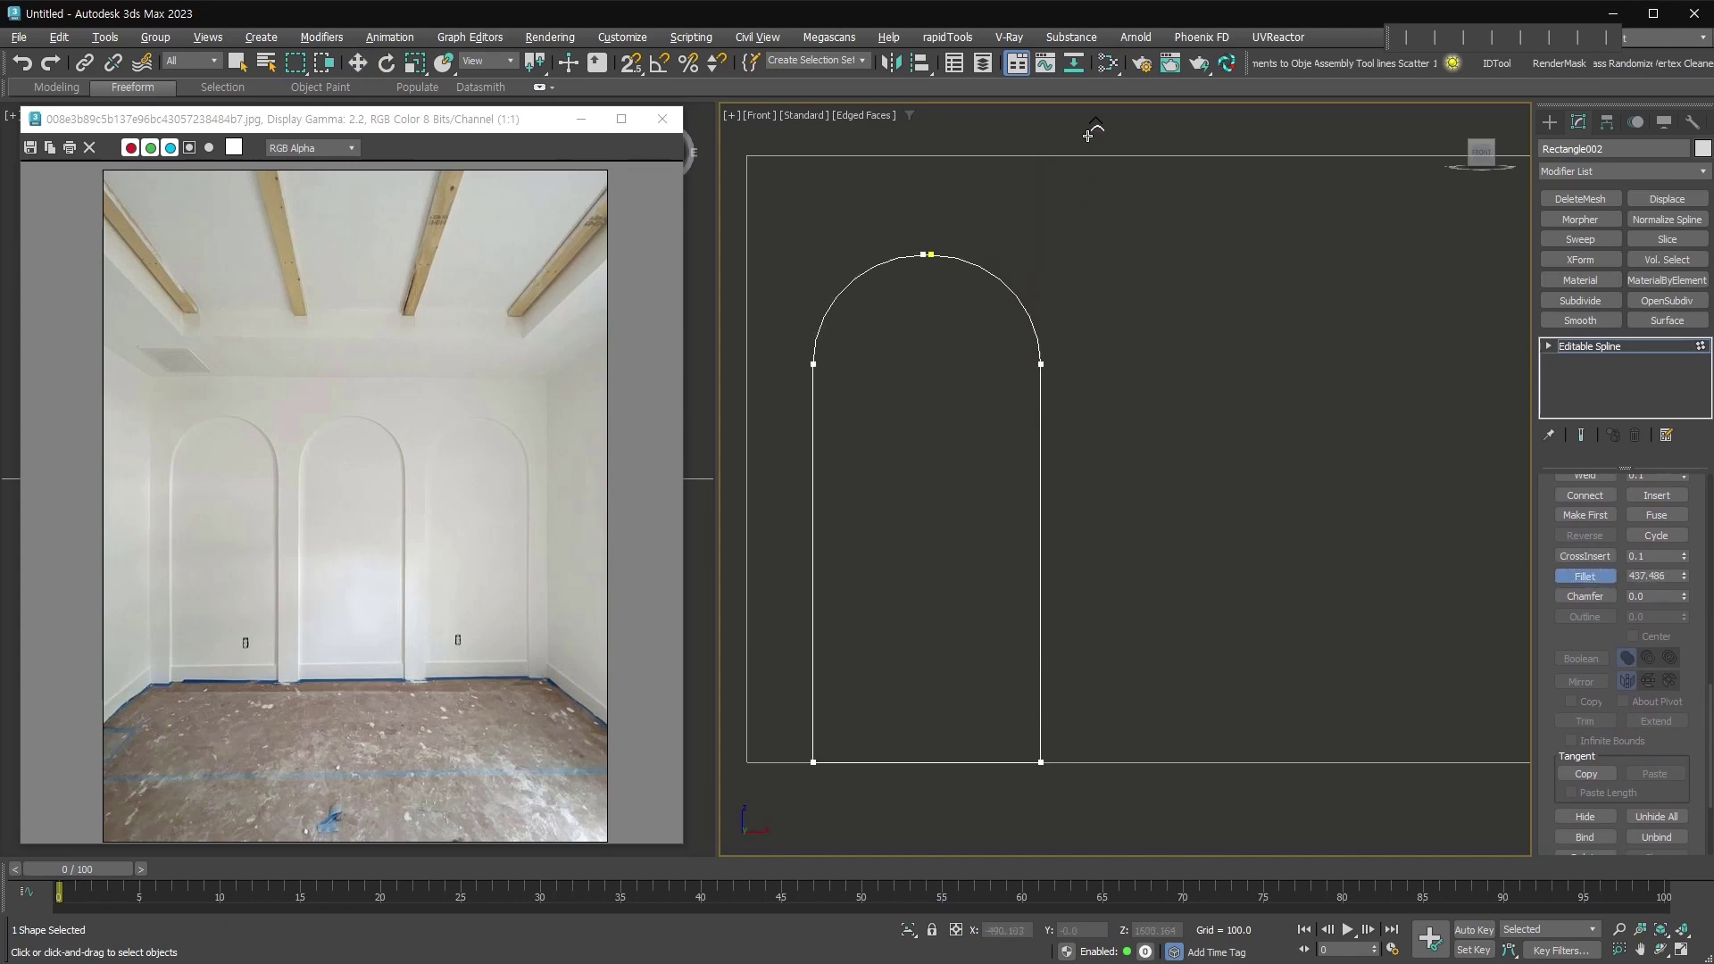
# Weld the two nearly touching vertices at the arch's crown with a weld threshold of 20
pyautogui.click(927, 255)
pyautogui.press('w')
pyautogui.scroll(6, 923, 255)
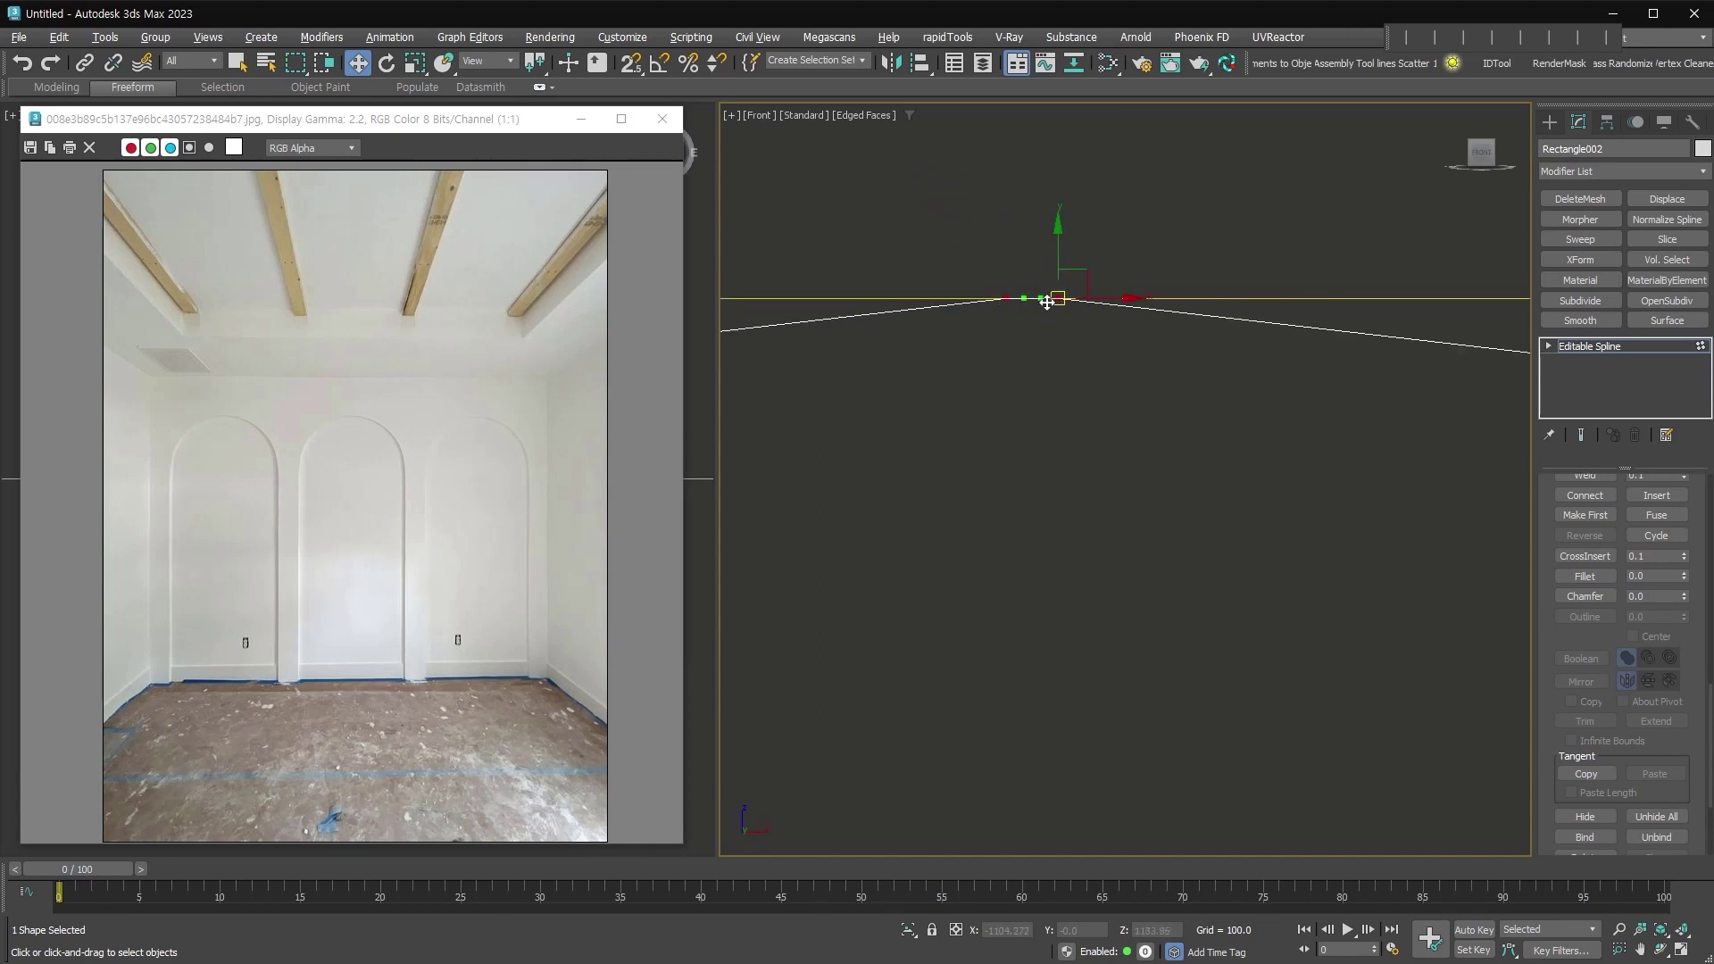
pyautogui.scroll(2, 1576, 625)
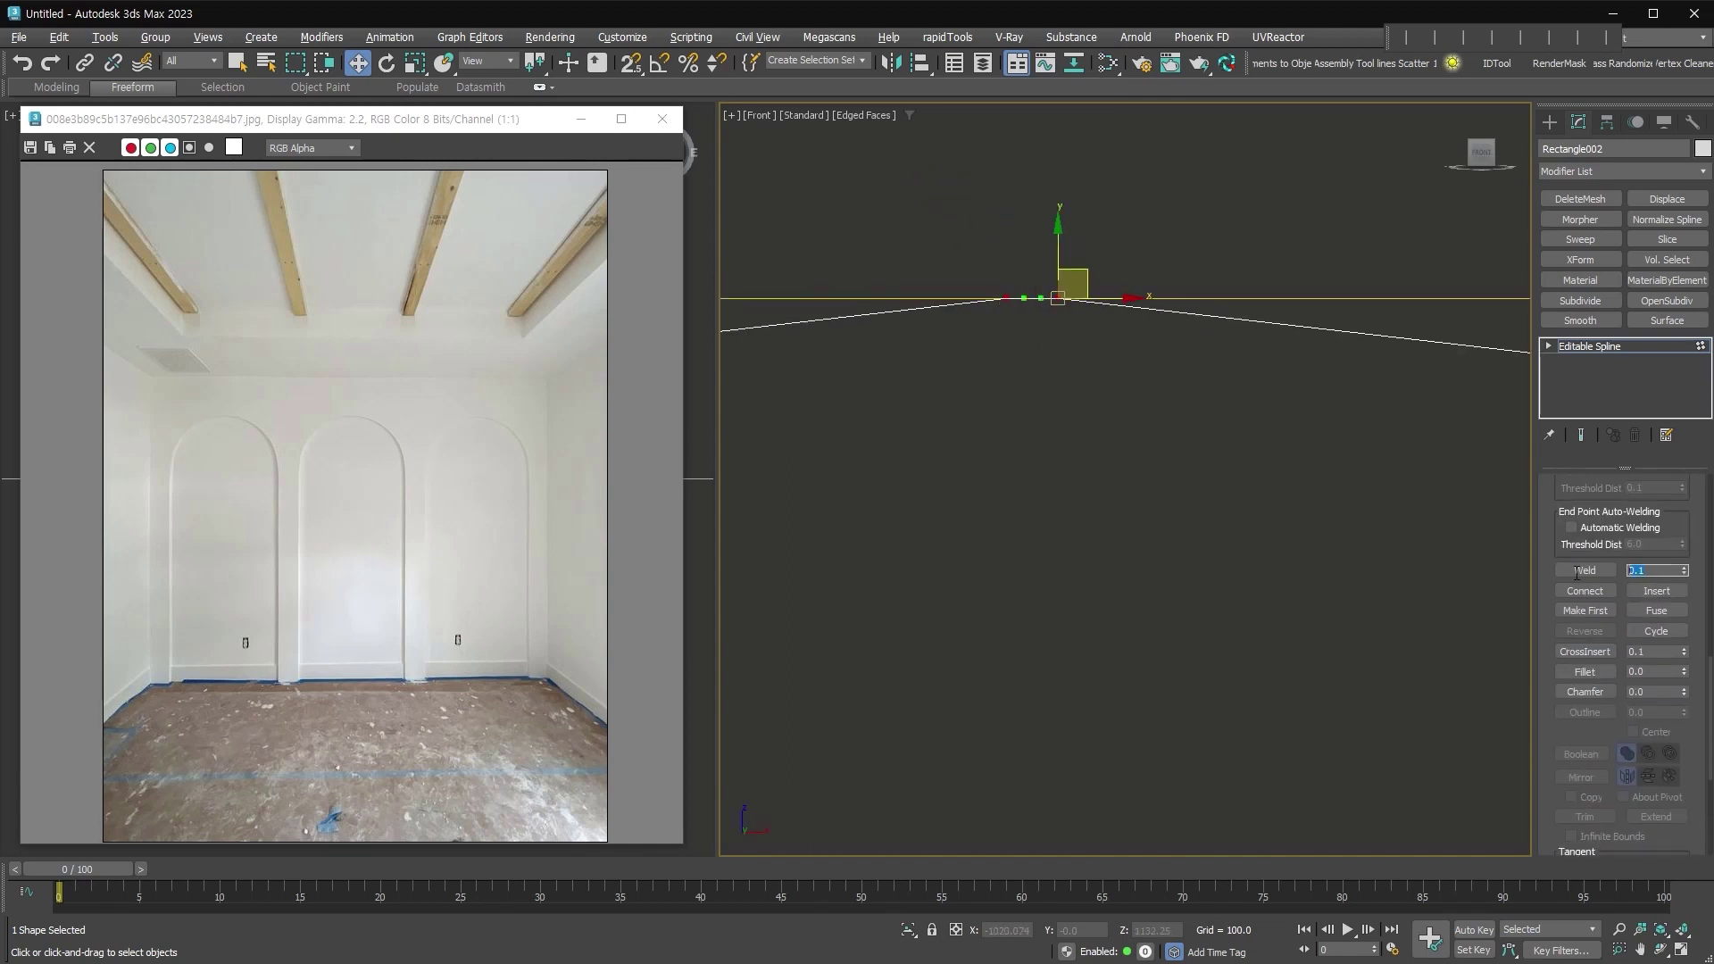
pyautogui.write('20')
pyautogui.press('Return')
pyautogui.click(1587, 571)
pyautogui.scroll(-5, 1077, 293)
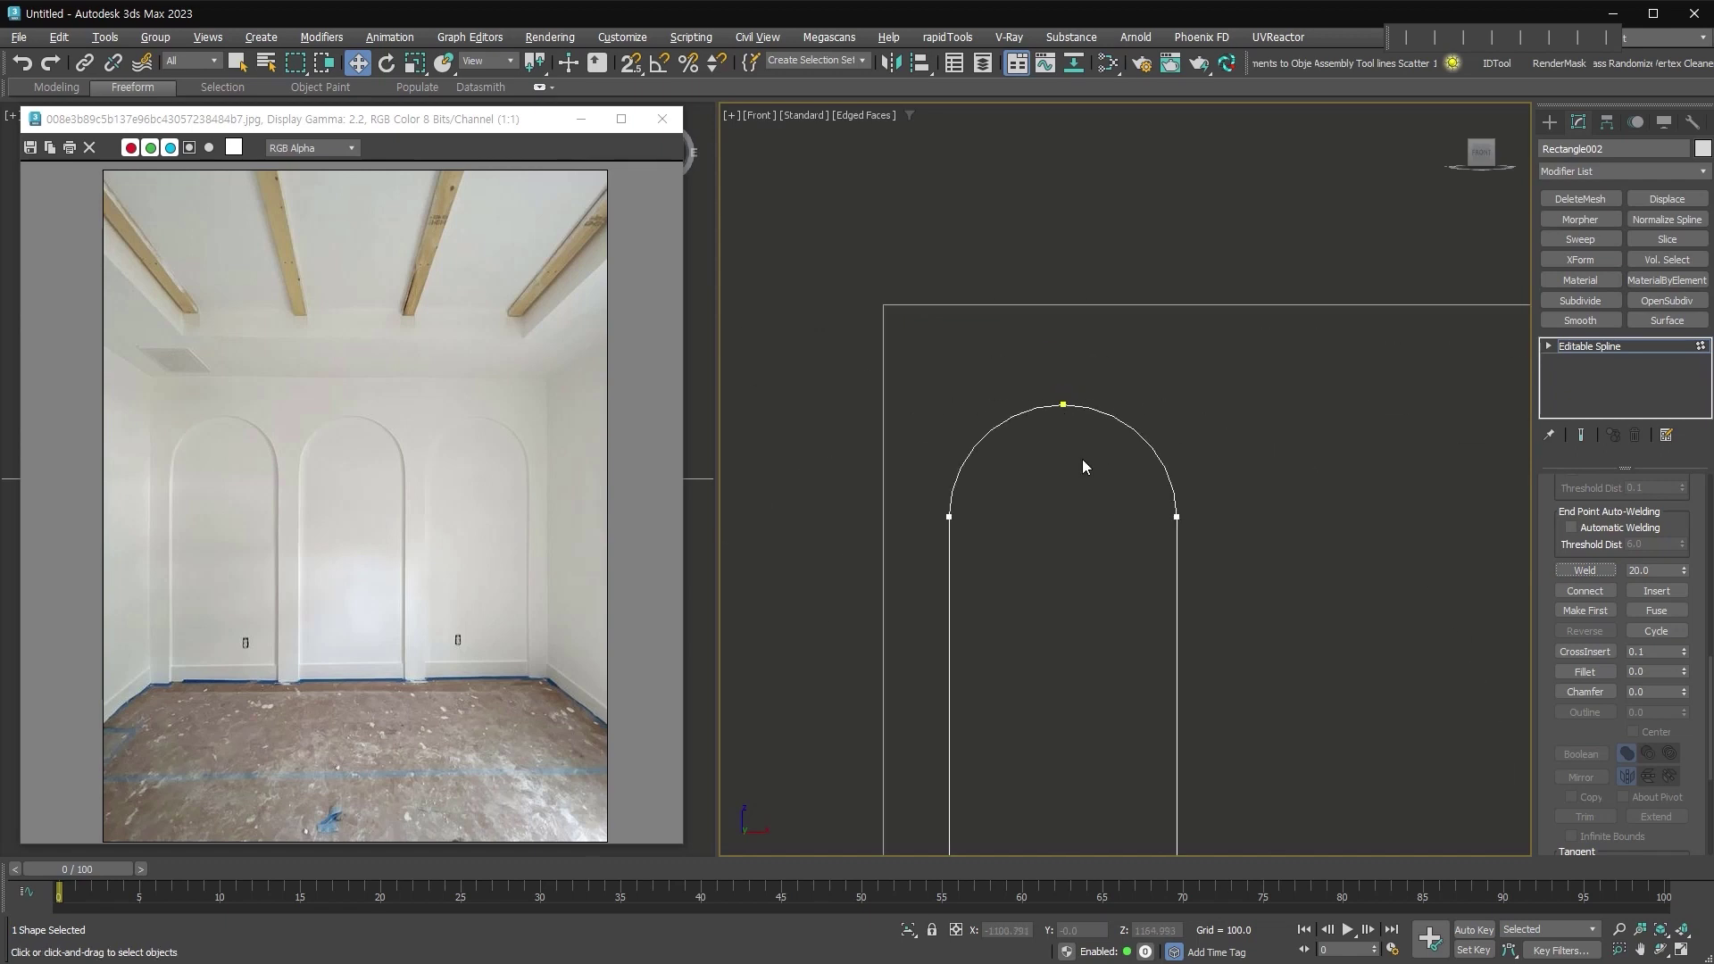
# Divide the two curved segments of the arch with a value of 20 and leave segment editing
pyautogui.click(1549, 347)
pyautogui.click(1586, 376)
pyautogui.moveTo(1187, 378); pyautogui.dragTo(943, 387)
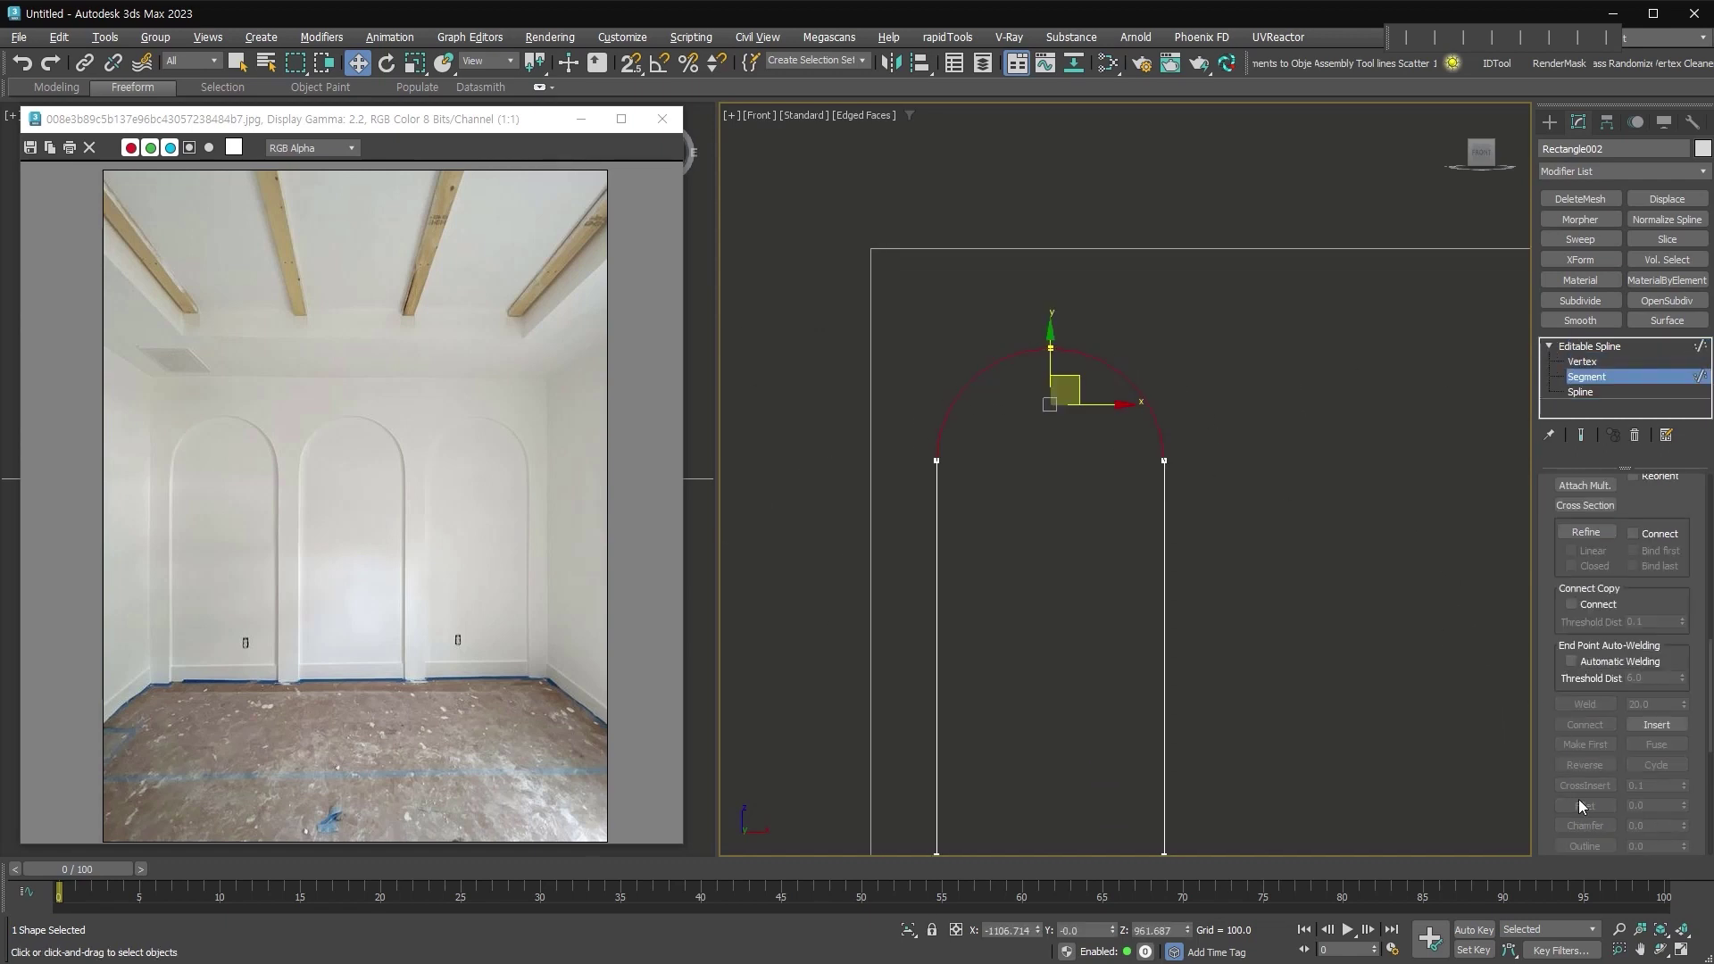
pyautogui.moveTo(1537, 826); pyautogui.dragTo(1529, 389)
pyautogui.click(1653, 715)
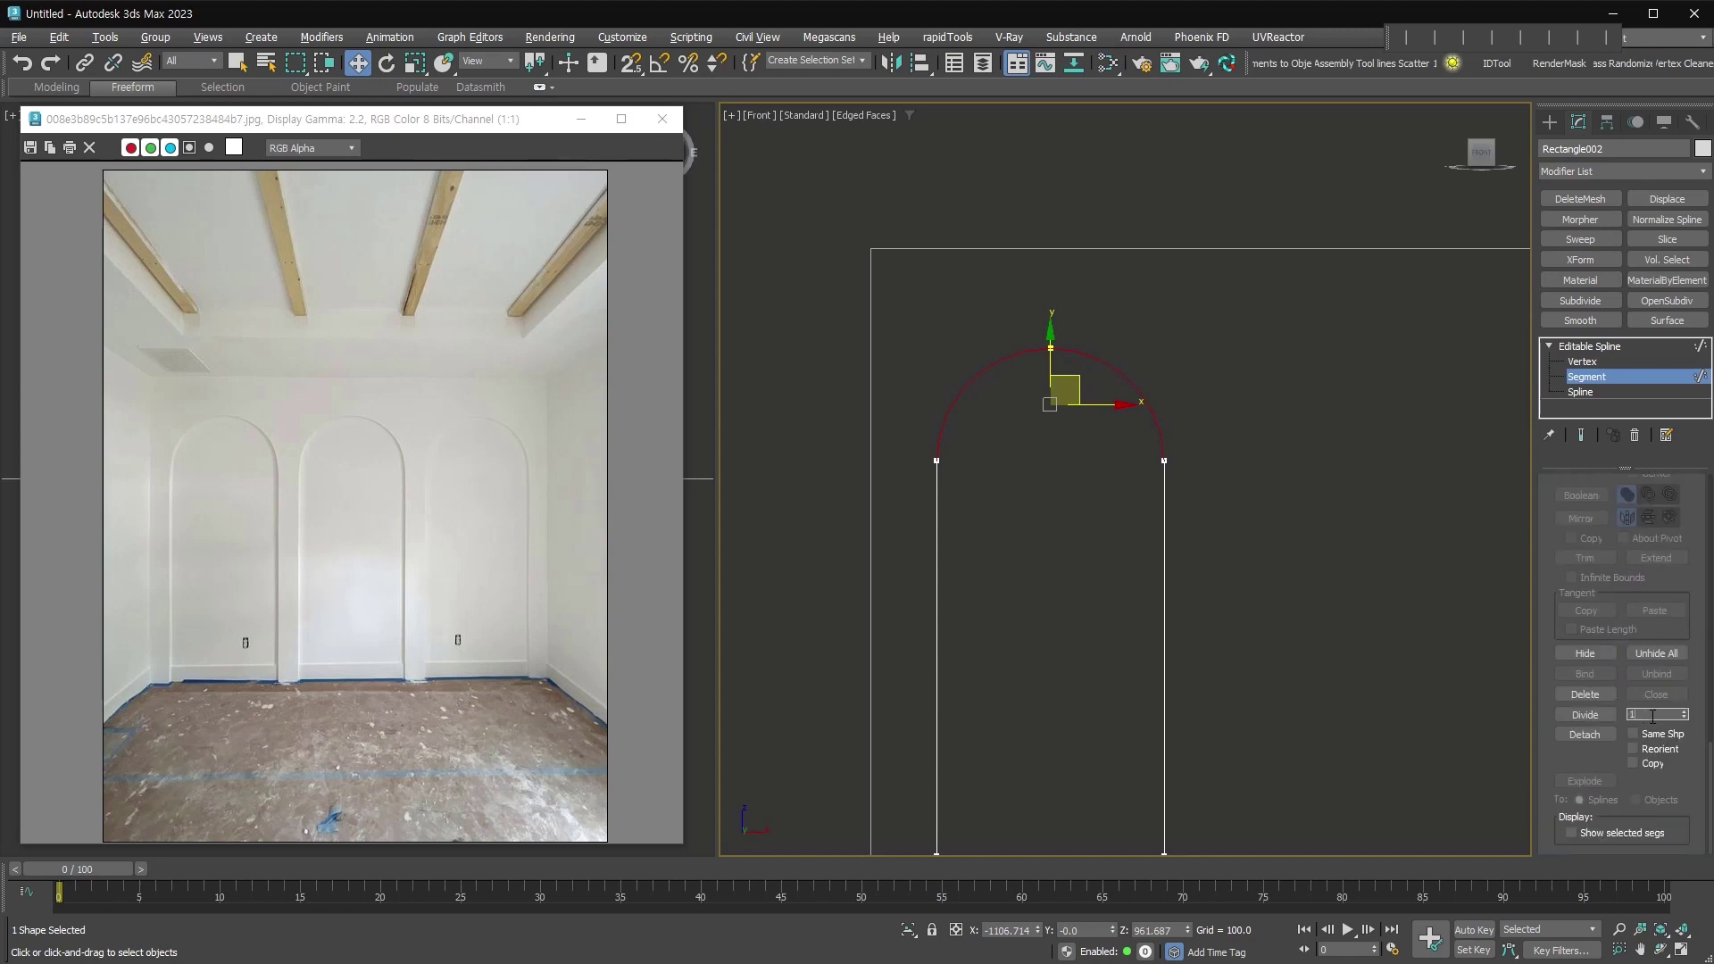
pyautogui.write('6')
pyautogui.press('BackSpace')
pyautogui.press('BackSpace')
pyautogui.write('20')
pyautogui.click(1604, 720)
pyautogui.click(1589, 346)
# Inspect the vertices along the arch's curve and set the spline's interpolation steps to 0
pyautogui.moveTo(1563, 834); pyautogui.dragTo(1561, 801)
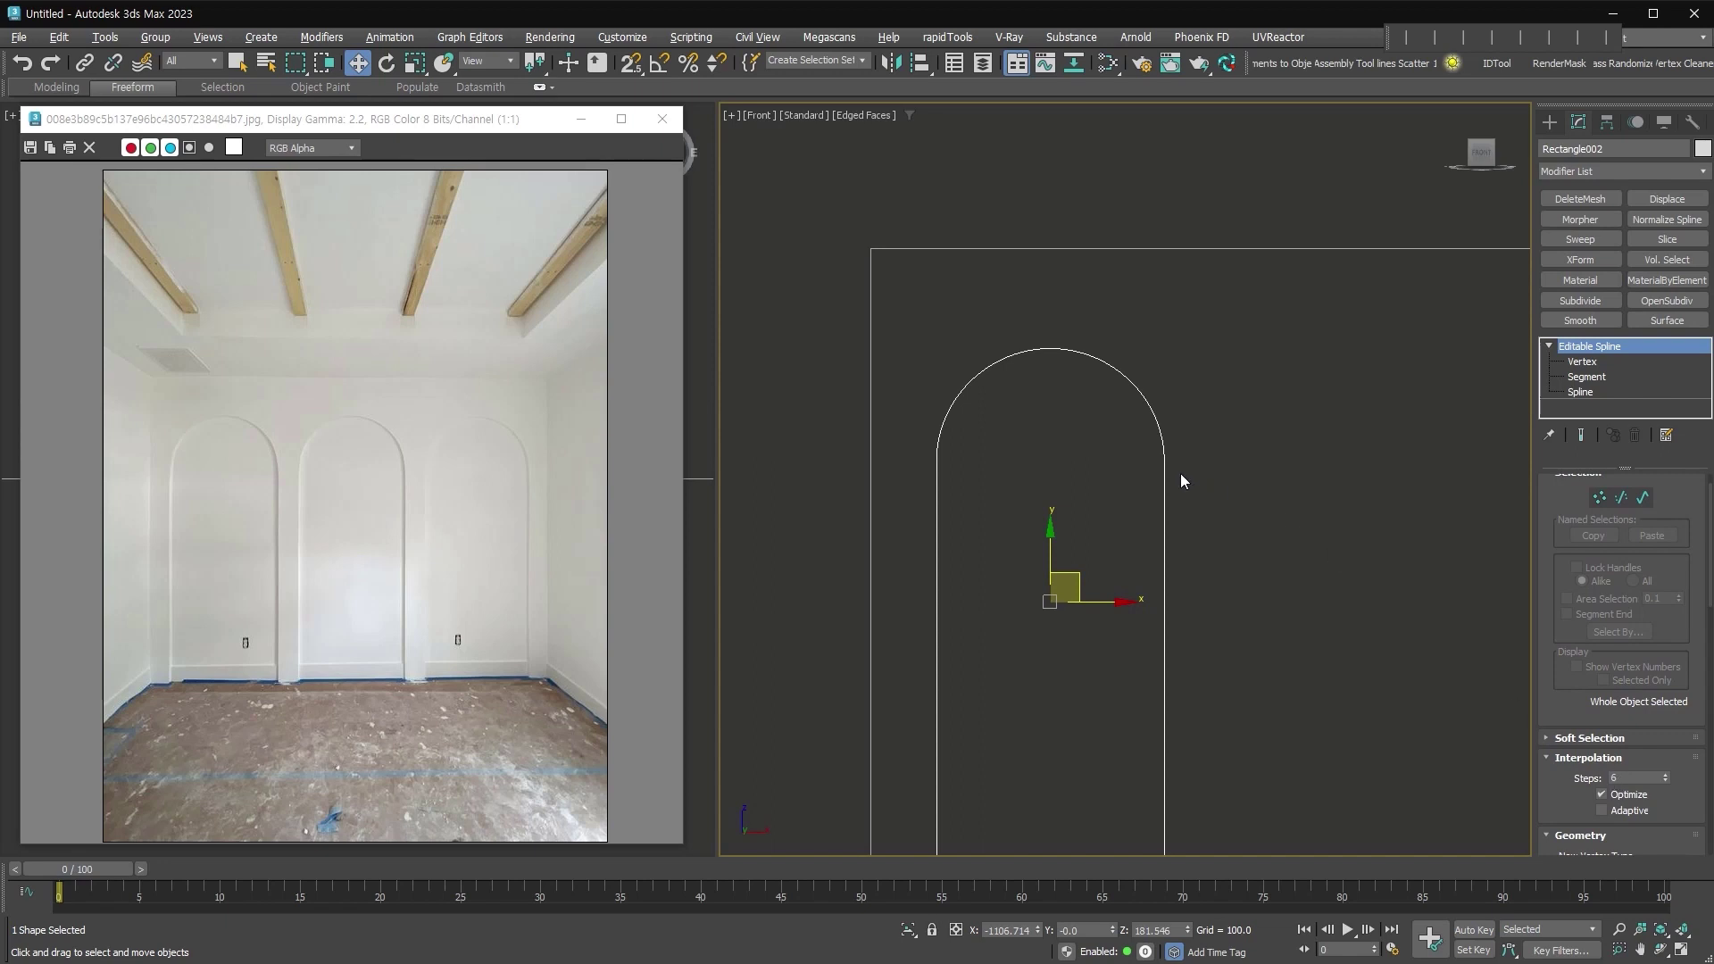
pyautogui.click(1598, 497)
pyautogui.scroll(10, 1170, 490)
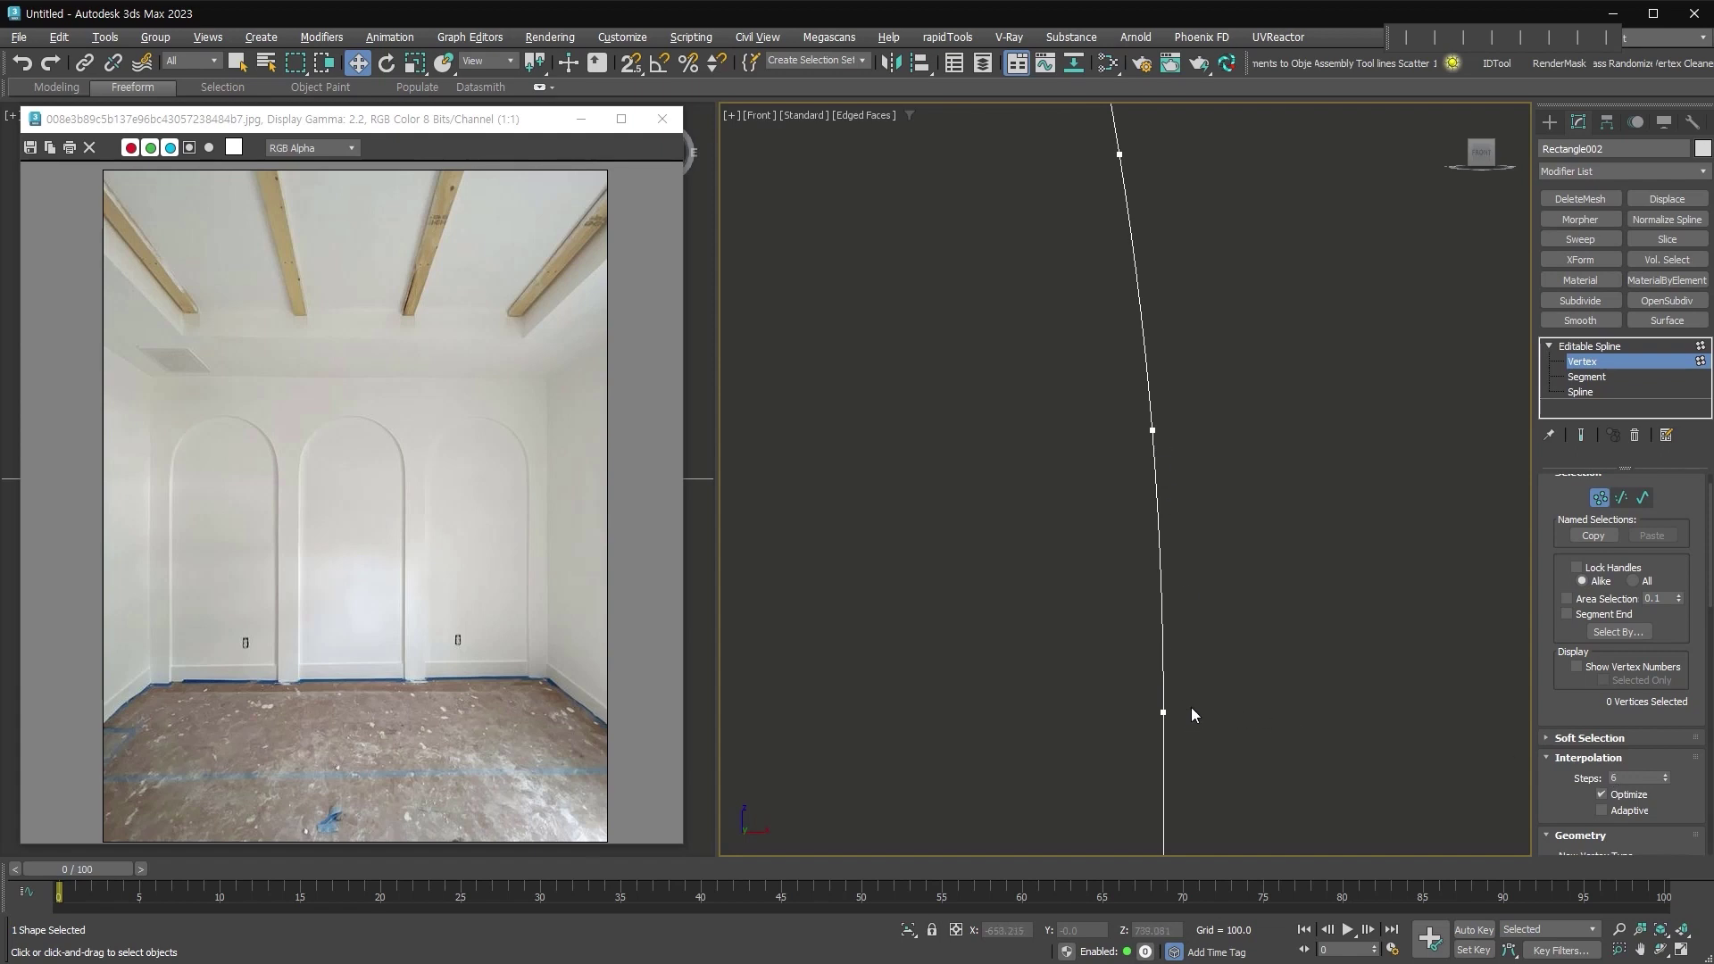
pyautogui.scroll(-5, 1190, 707)
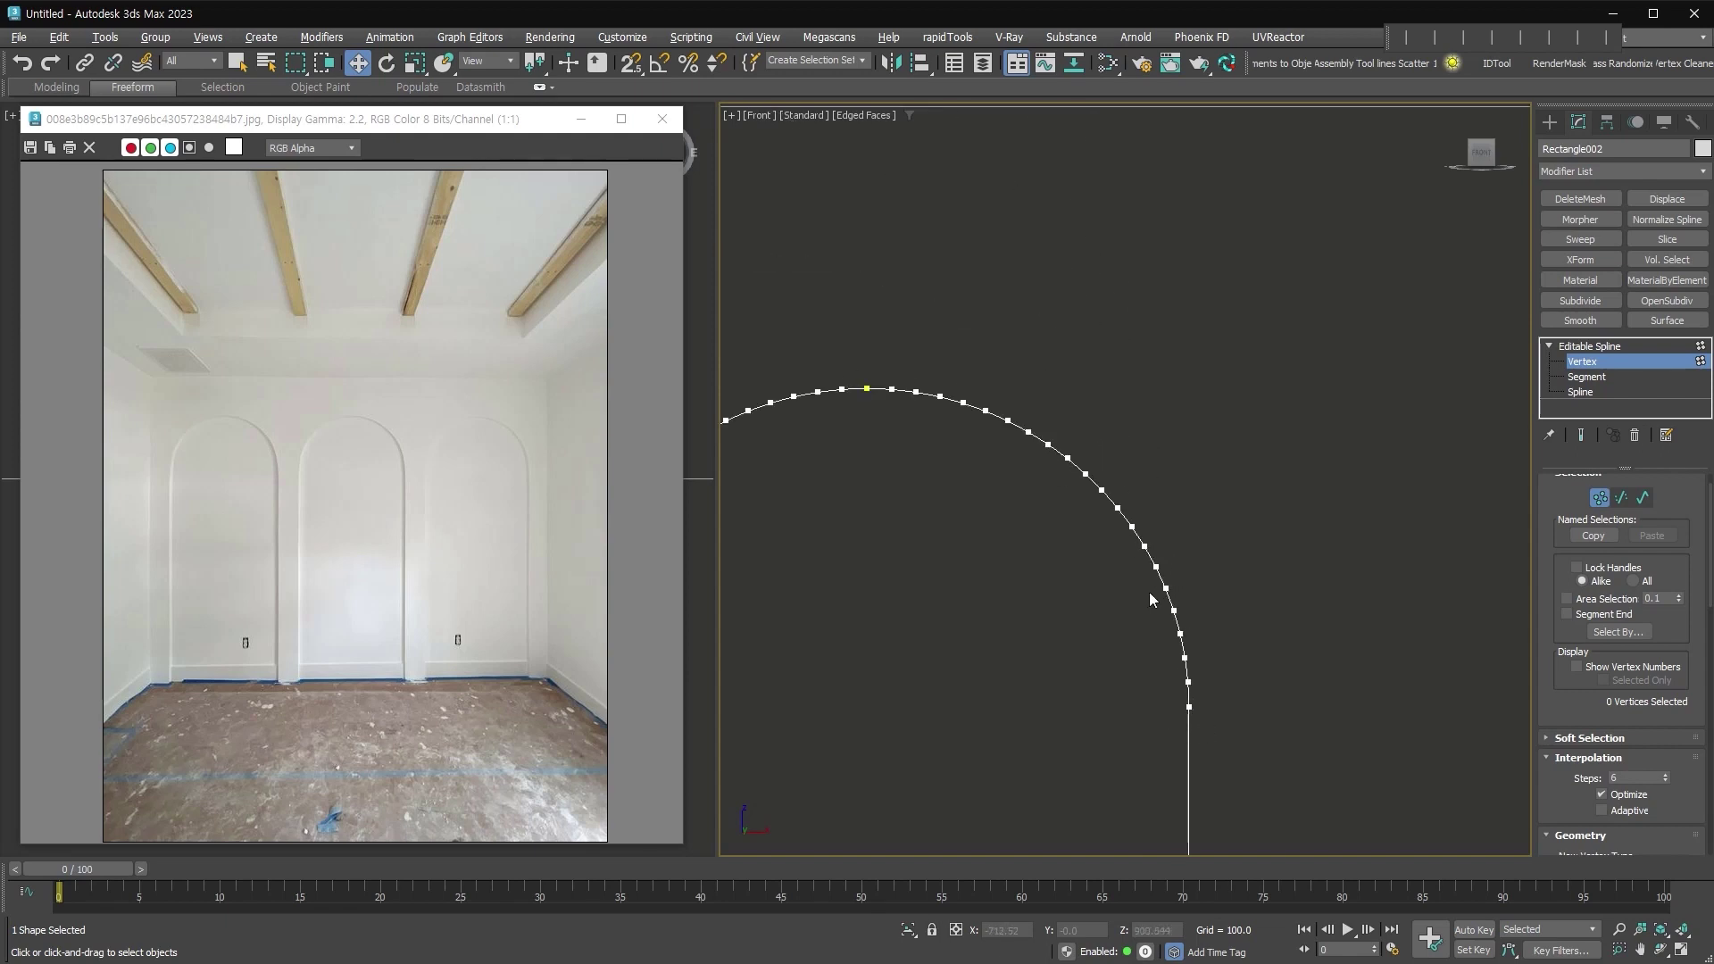
pyautogui.rightClick(1666, 779)
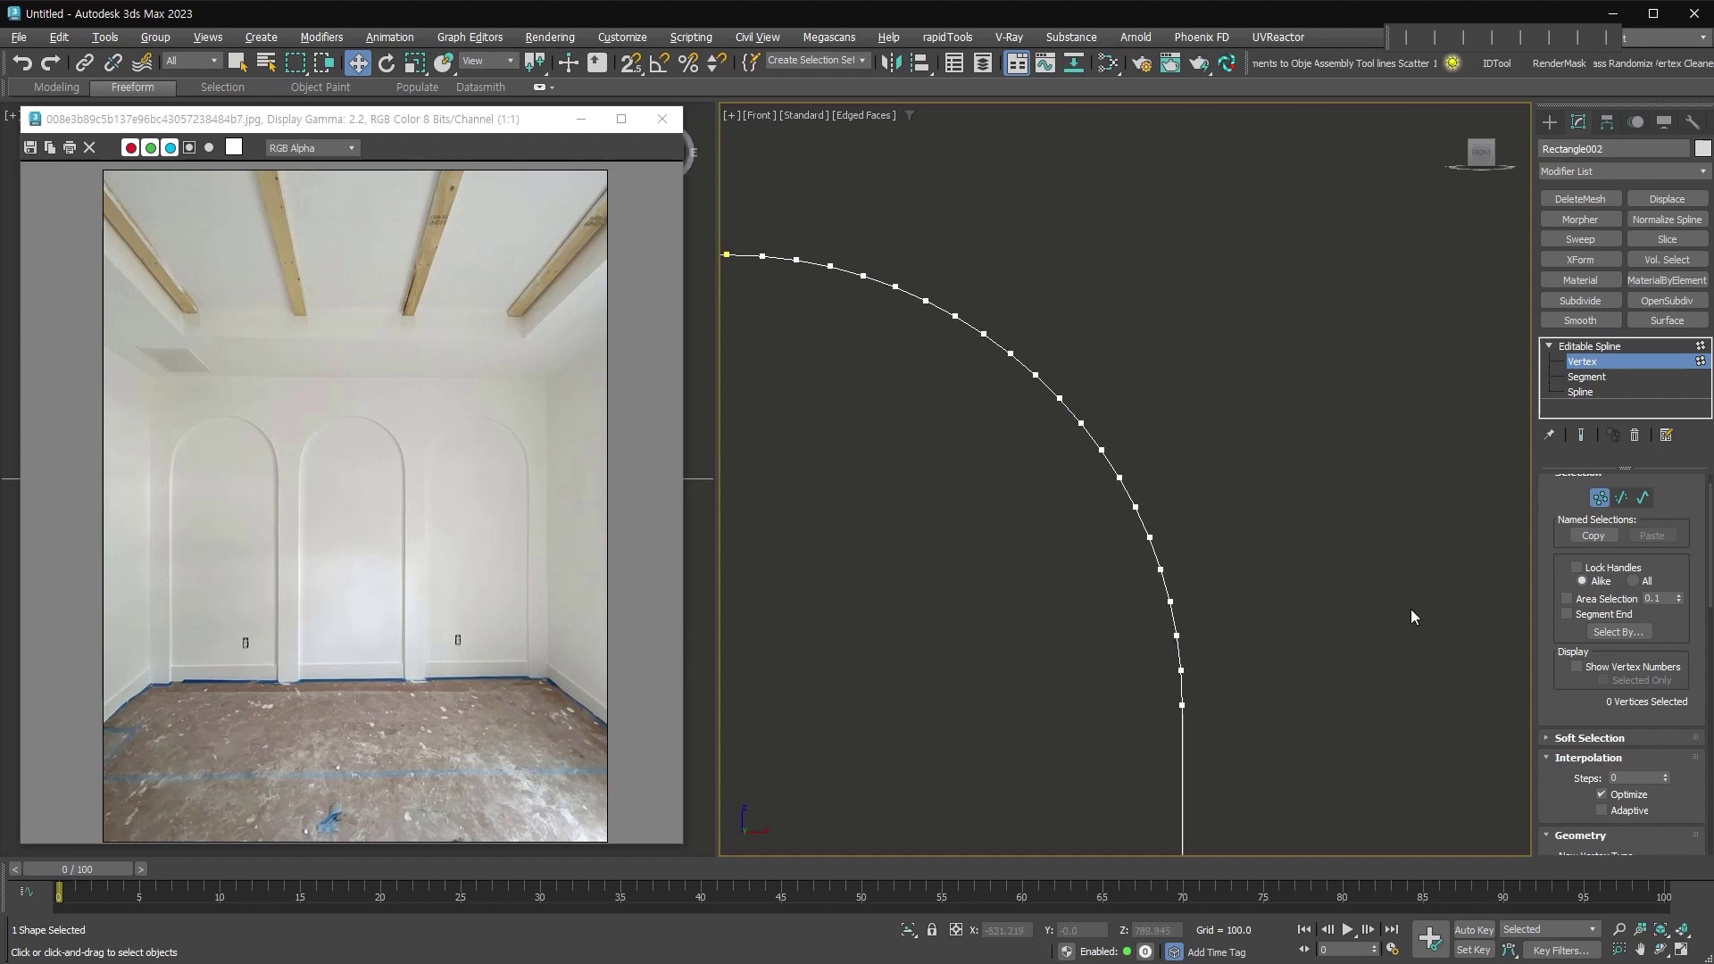
pyautogui.press('1')
pyautogui.scroll(-5, 1363, 554)
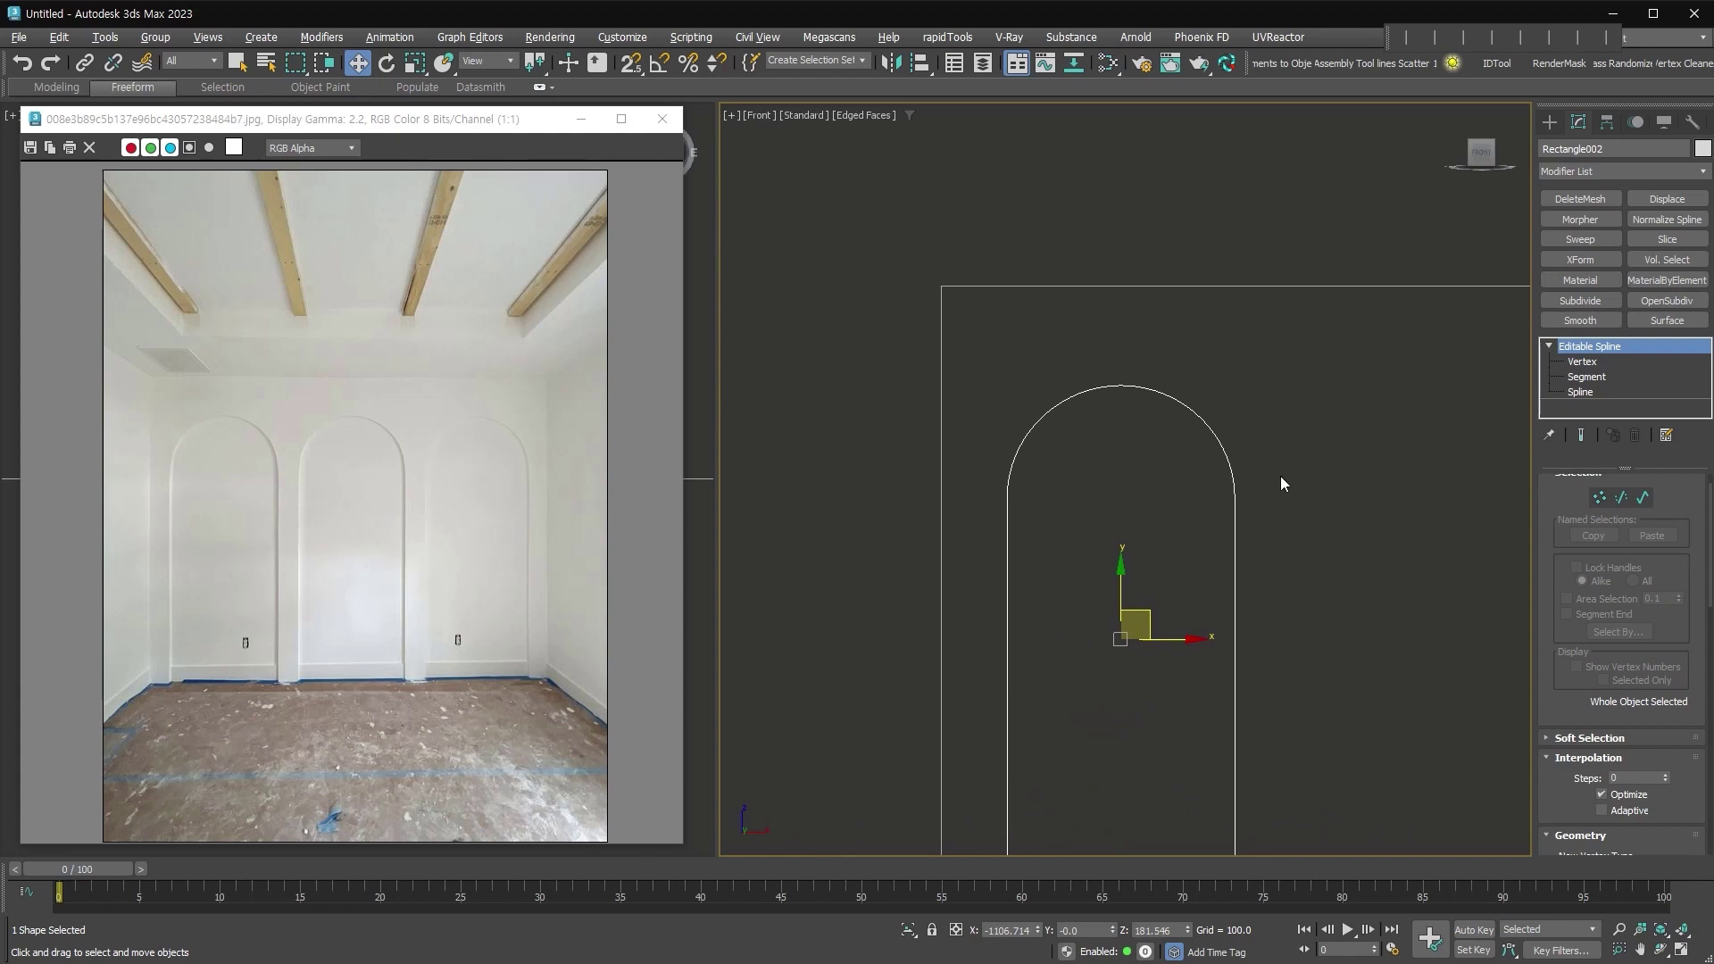
# Array the arch along X as instances, with a count of 3 and an incremental move of 1062
pyautogui.moveTo(1389, 696); pyautogui.dragTo(1186, 574, button='middle')
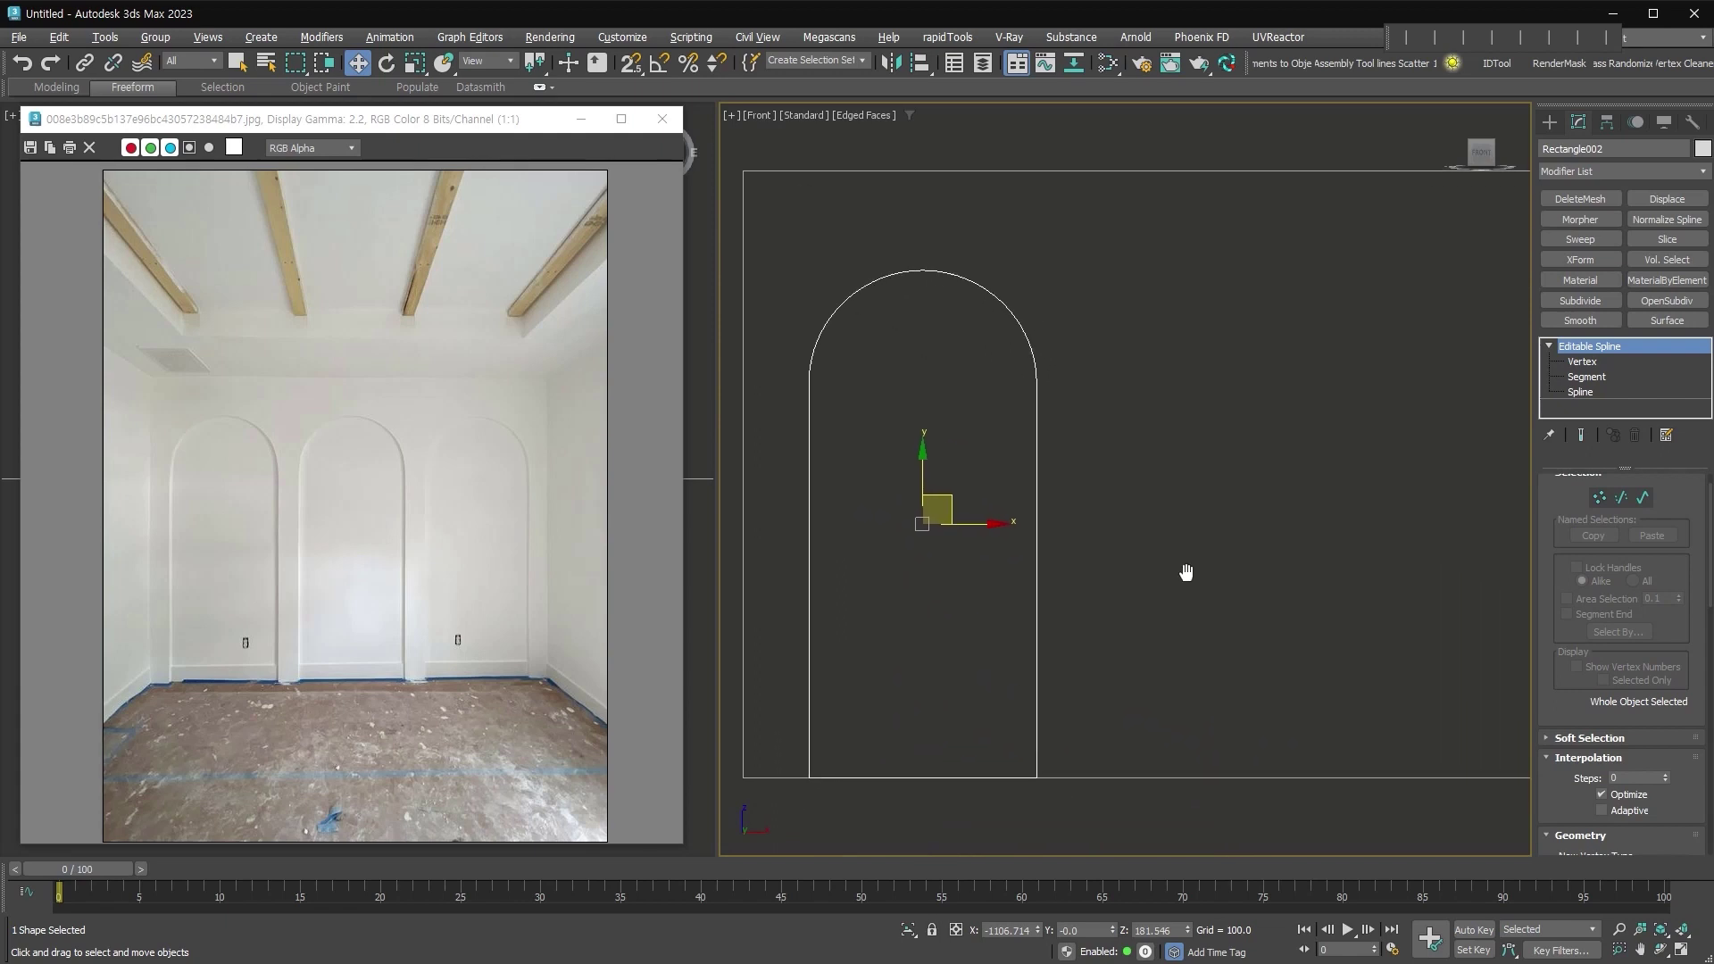
pyautogui.scroll(-1, 1274, 640)
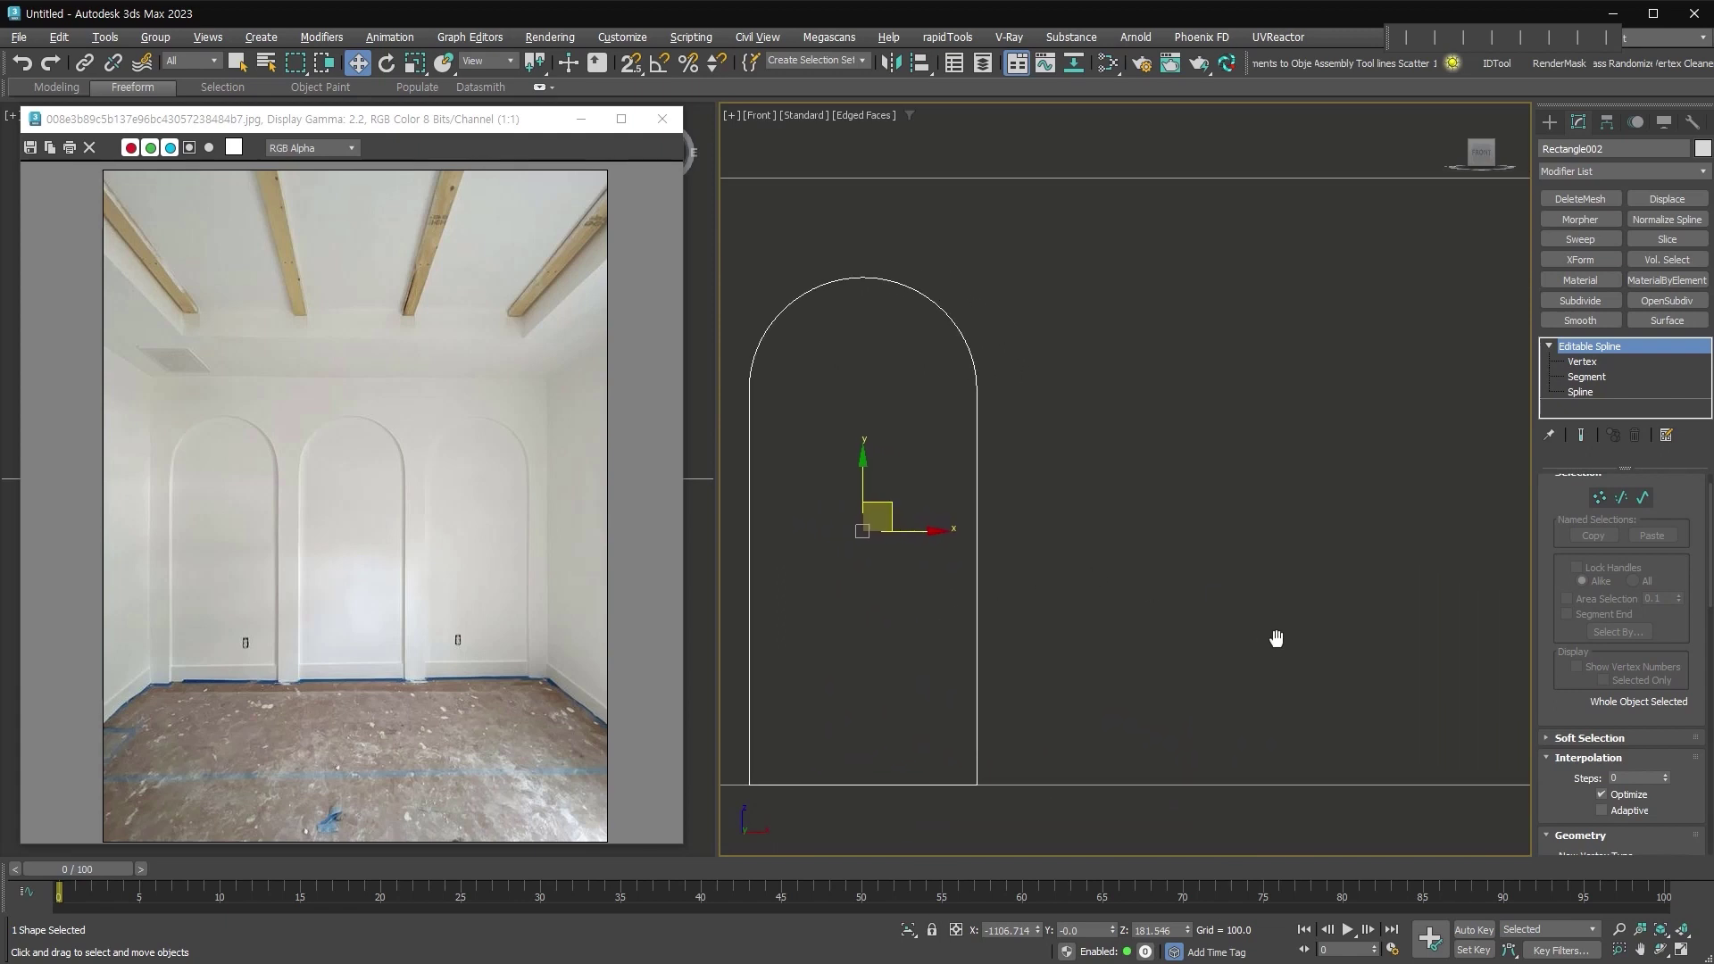
pyautogui.scroll(-2, 998, 576)
pyautogui.moveTo(1096, 551); pyautogui.dragTo(1120, 565, button='middle')
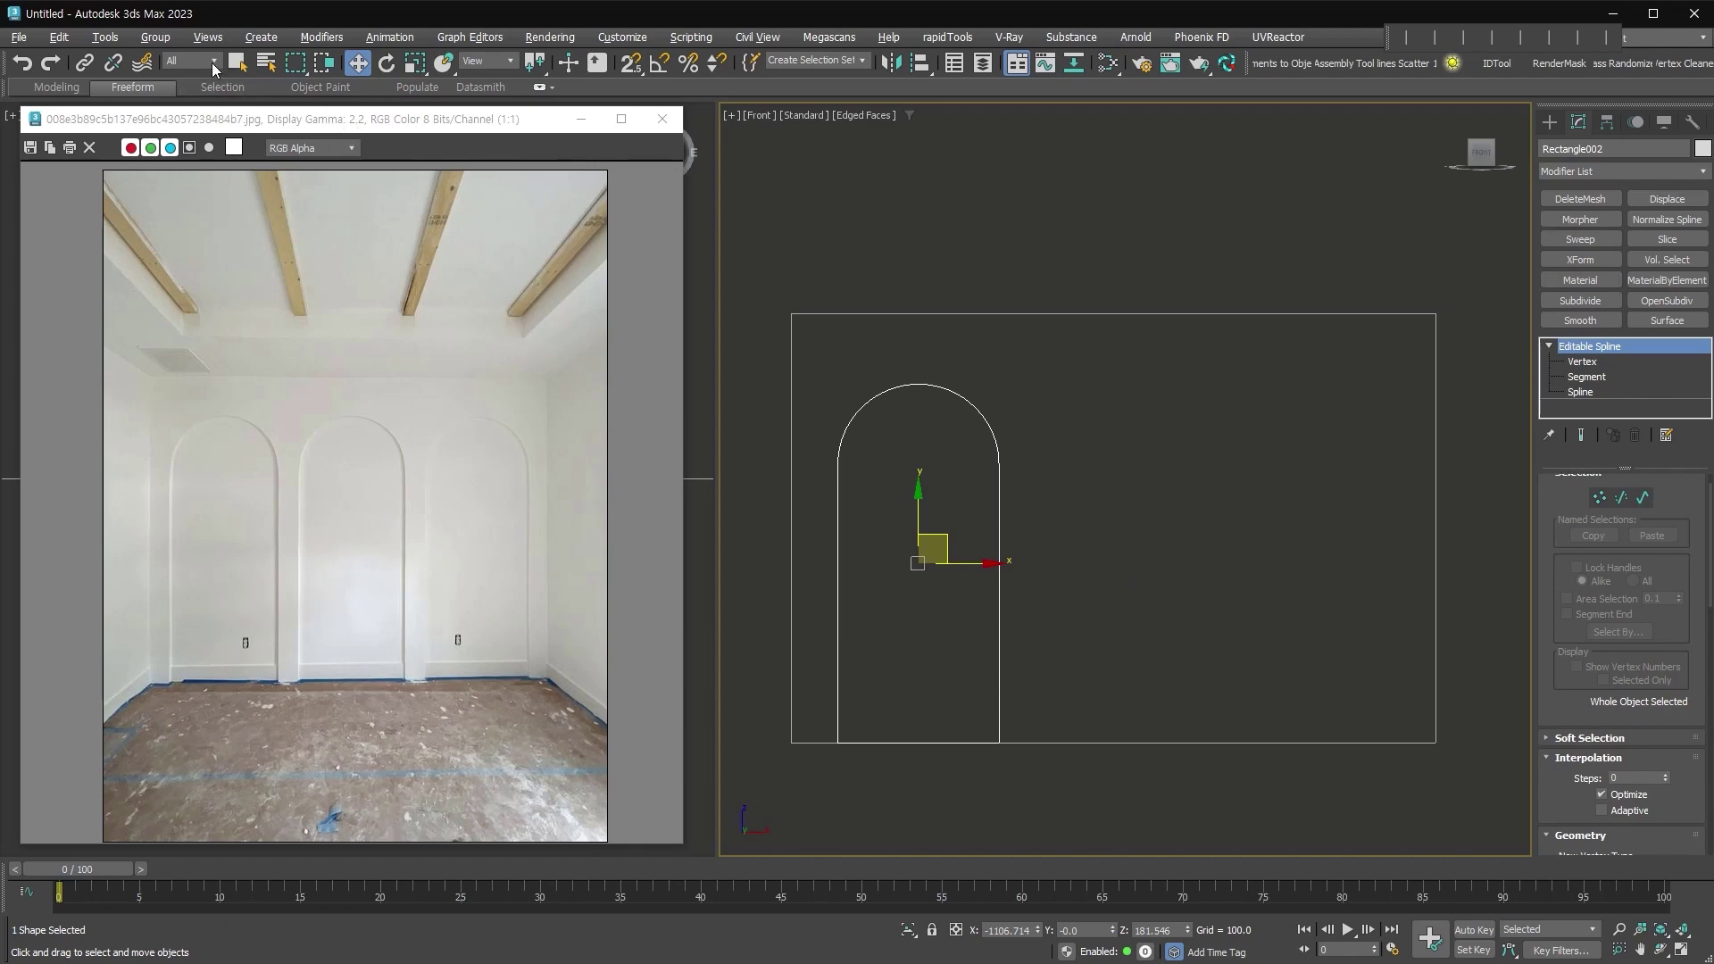
pyautogui.click(104, 36)
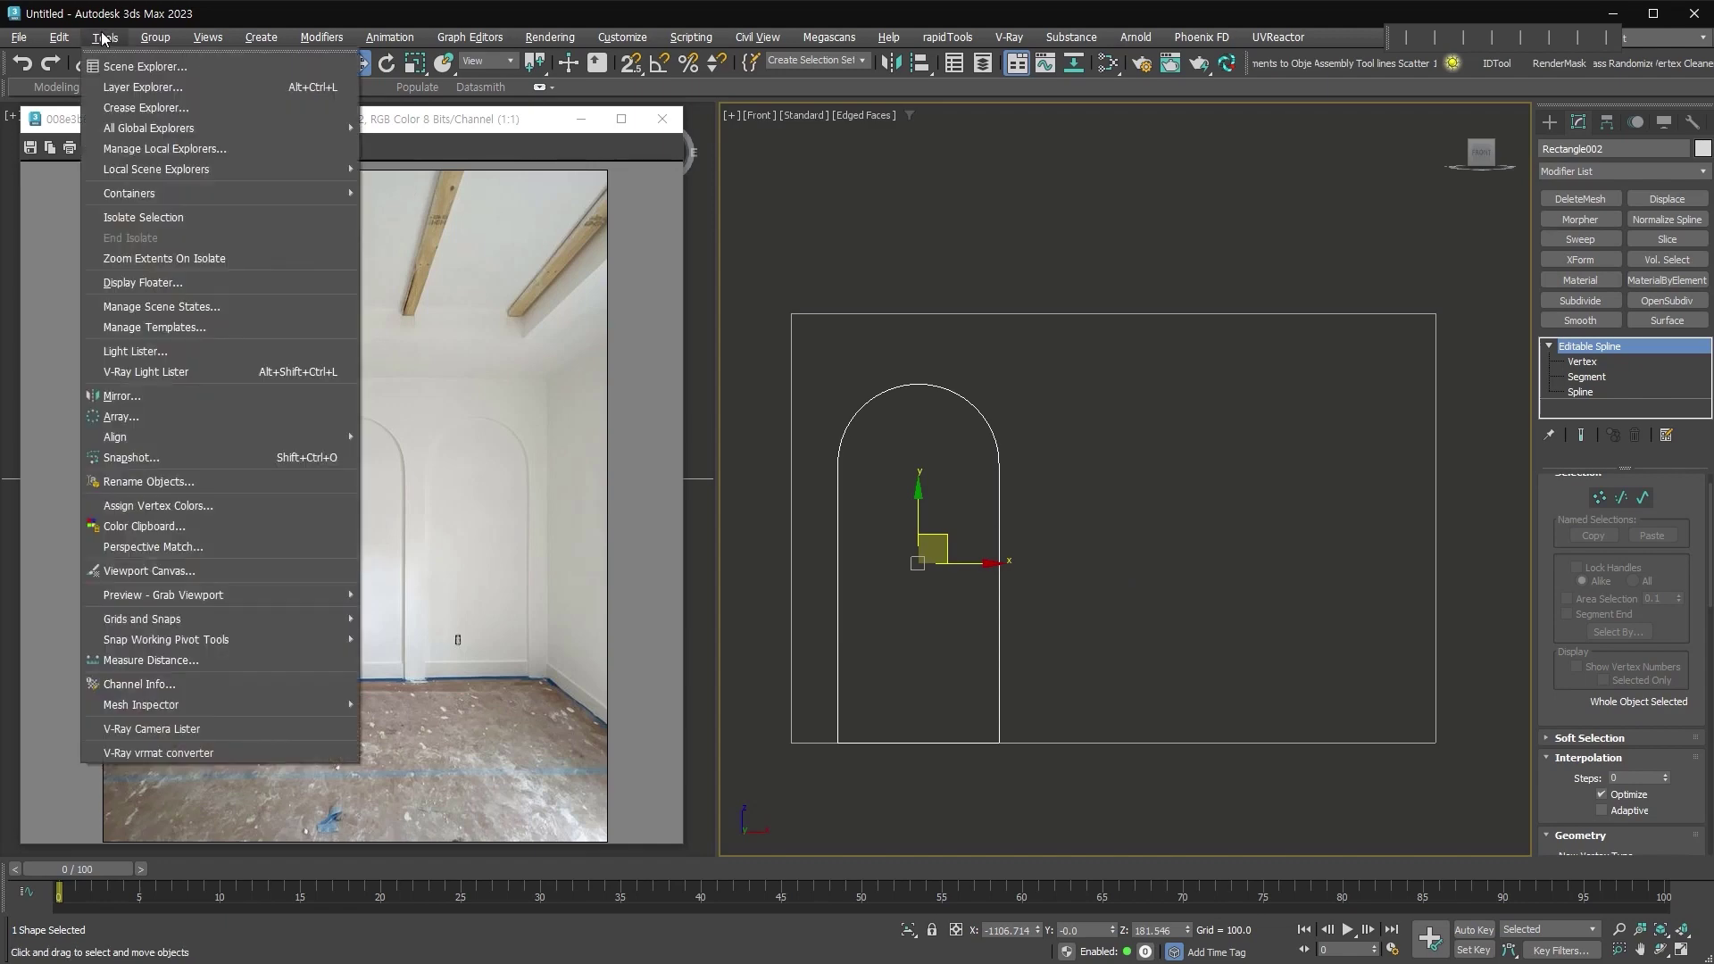
pyautogui.click(162, 419)
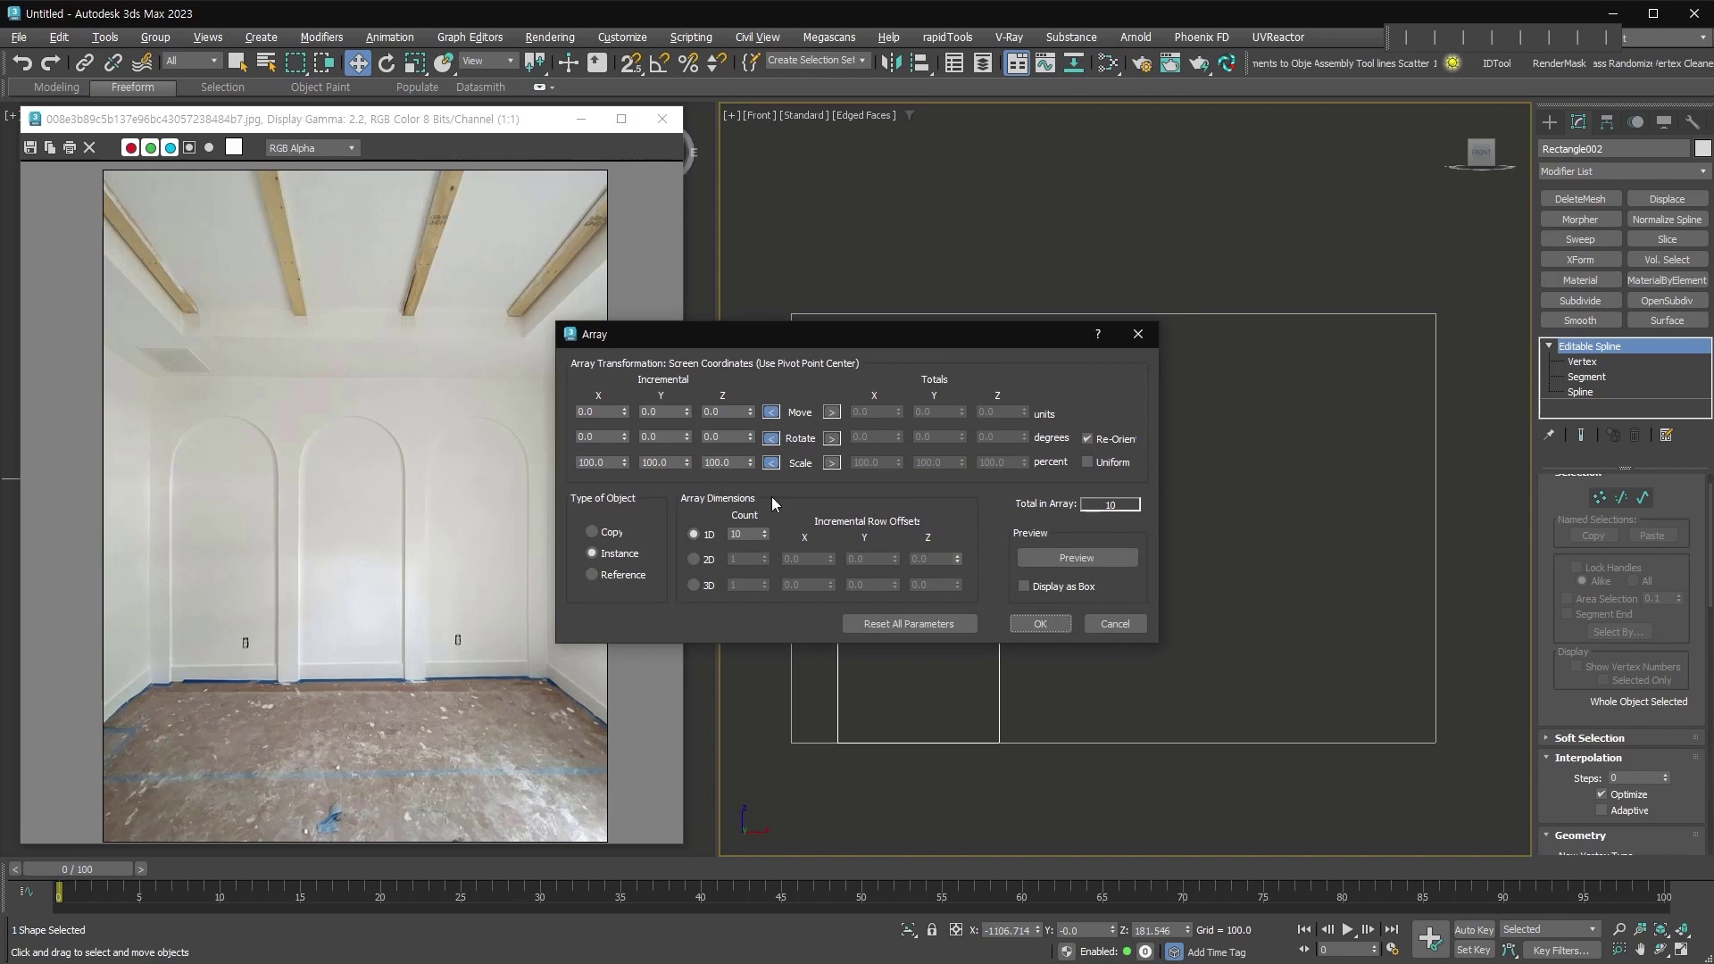
pyautogui.moveTo(752, 338); pyautogui.dragTo(279, 324)
pyautogui.click(591, 543)
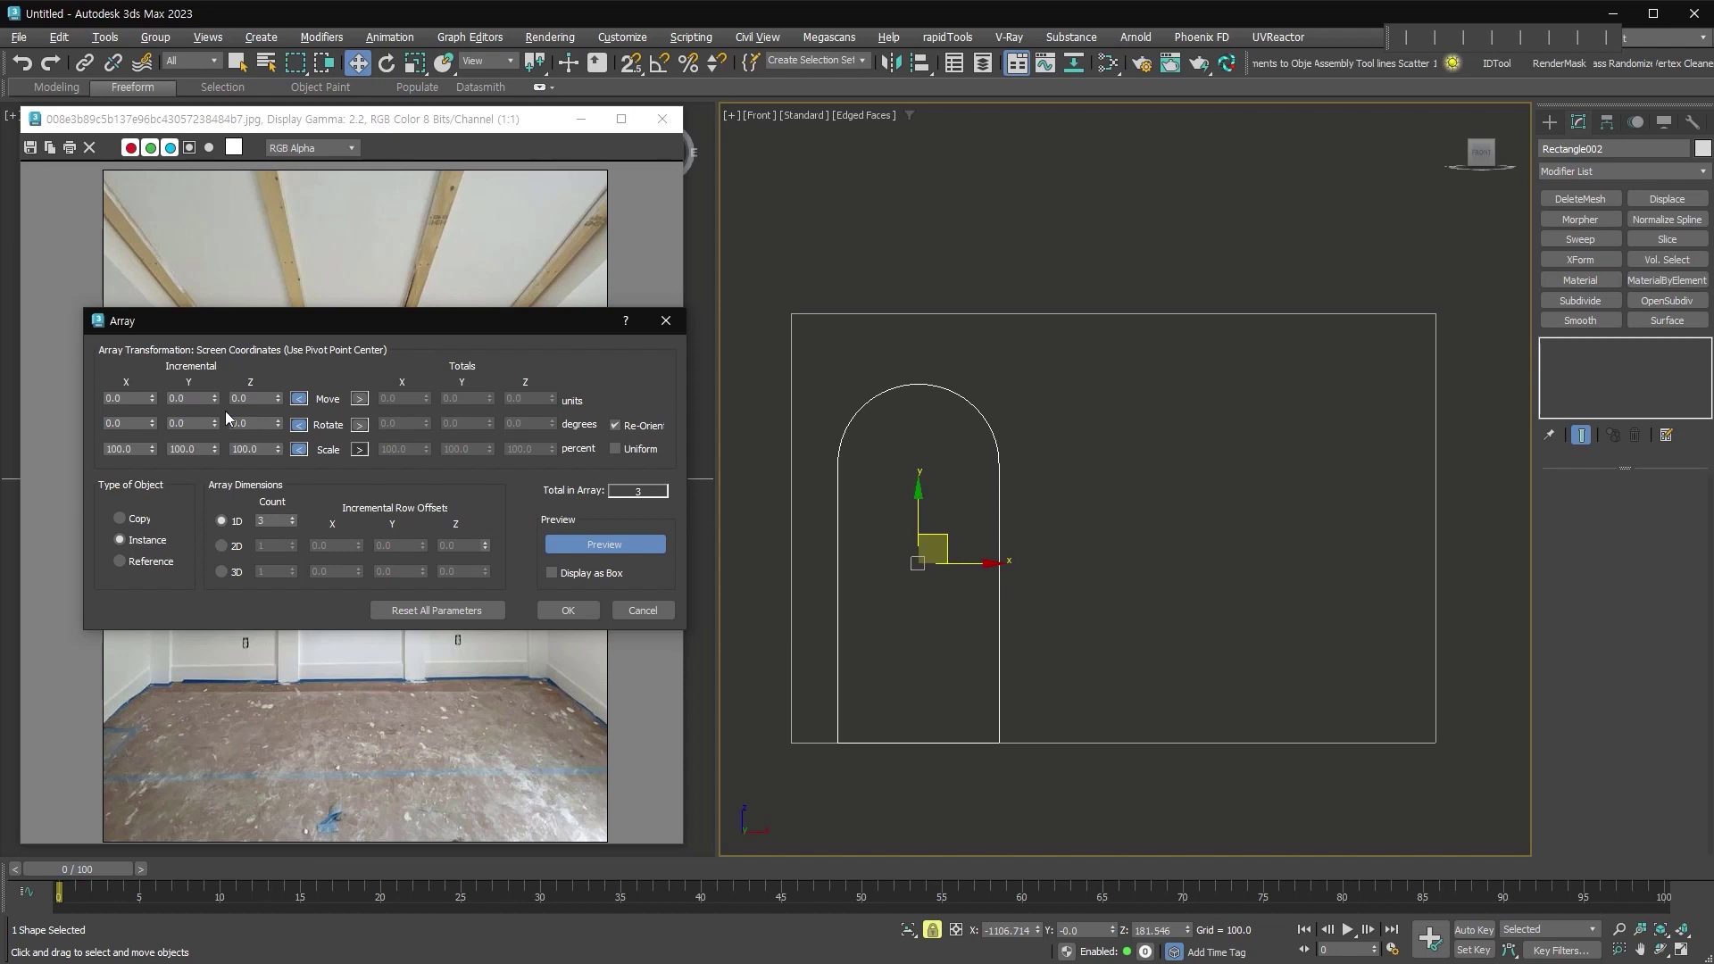
pyautogui.moveTo(152, 399); pyautogui.dragTo(477, 433)
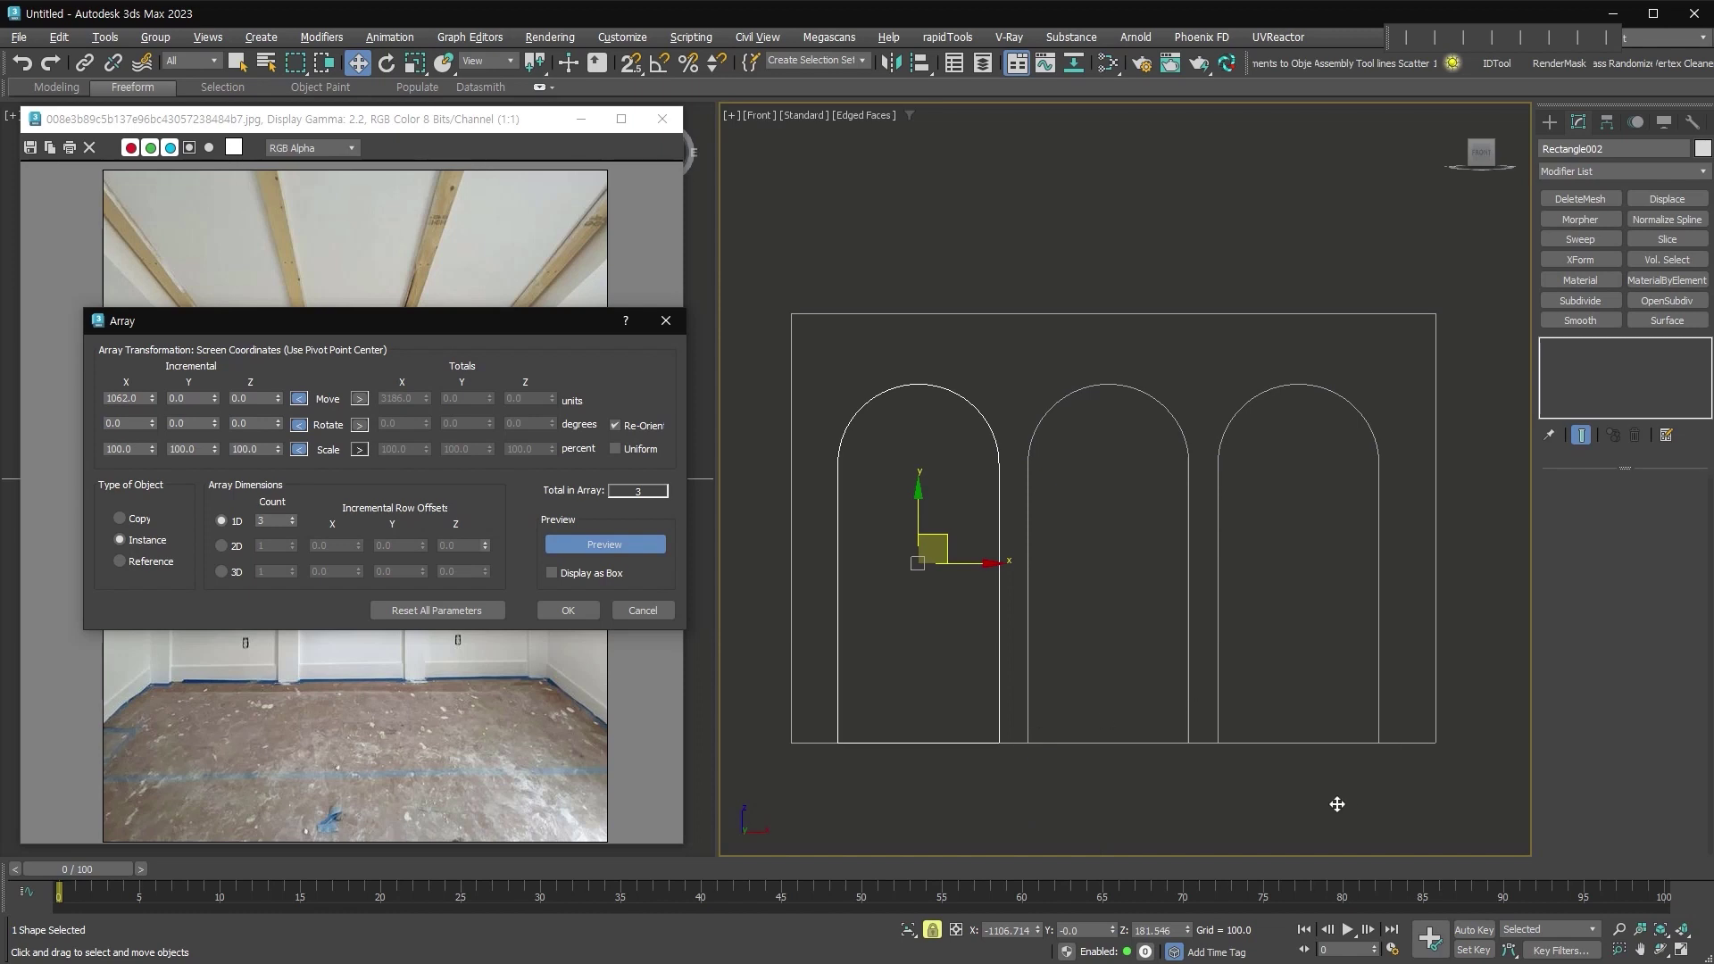
pyautogui.click(572, 612)
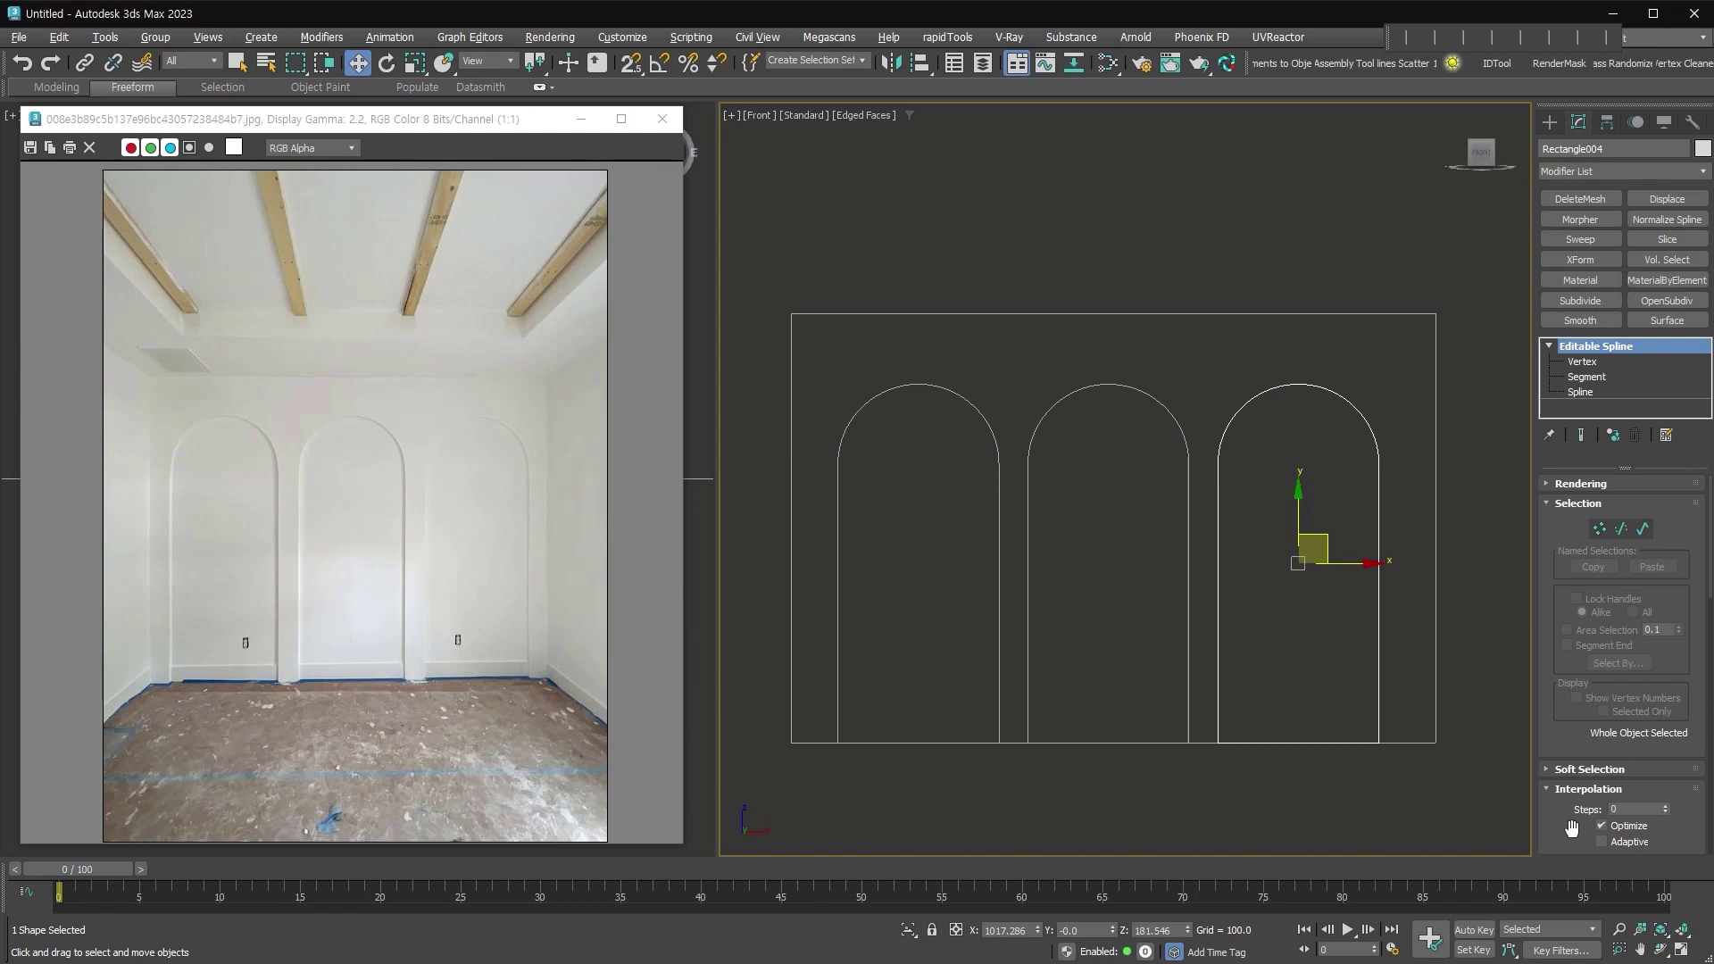
pyautogui.scroll(-5, 1580, 804)
pyautogui.click(1586, 630)
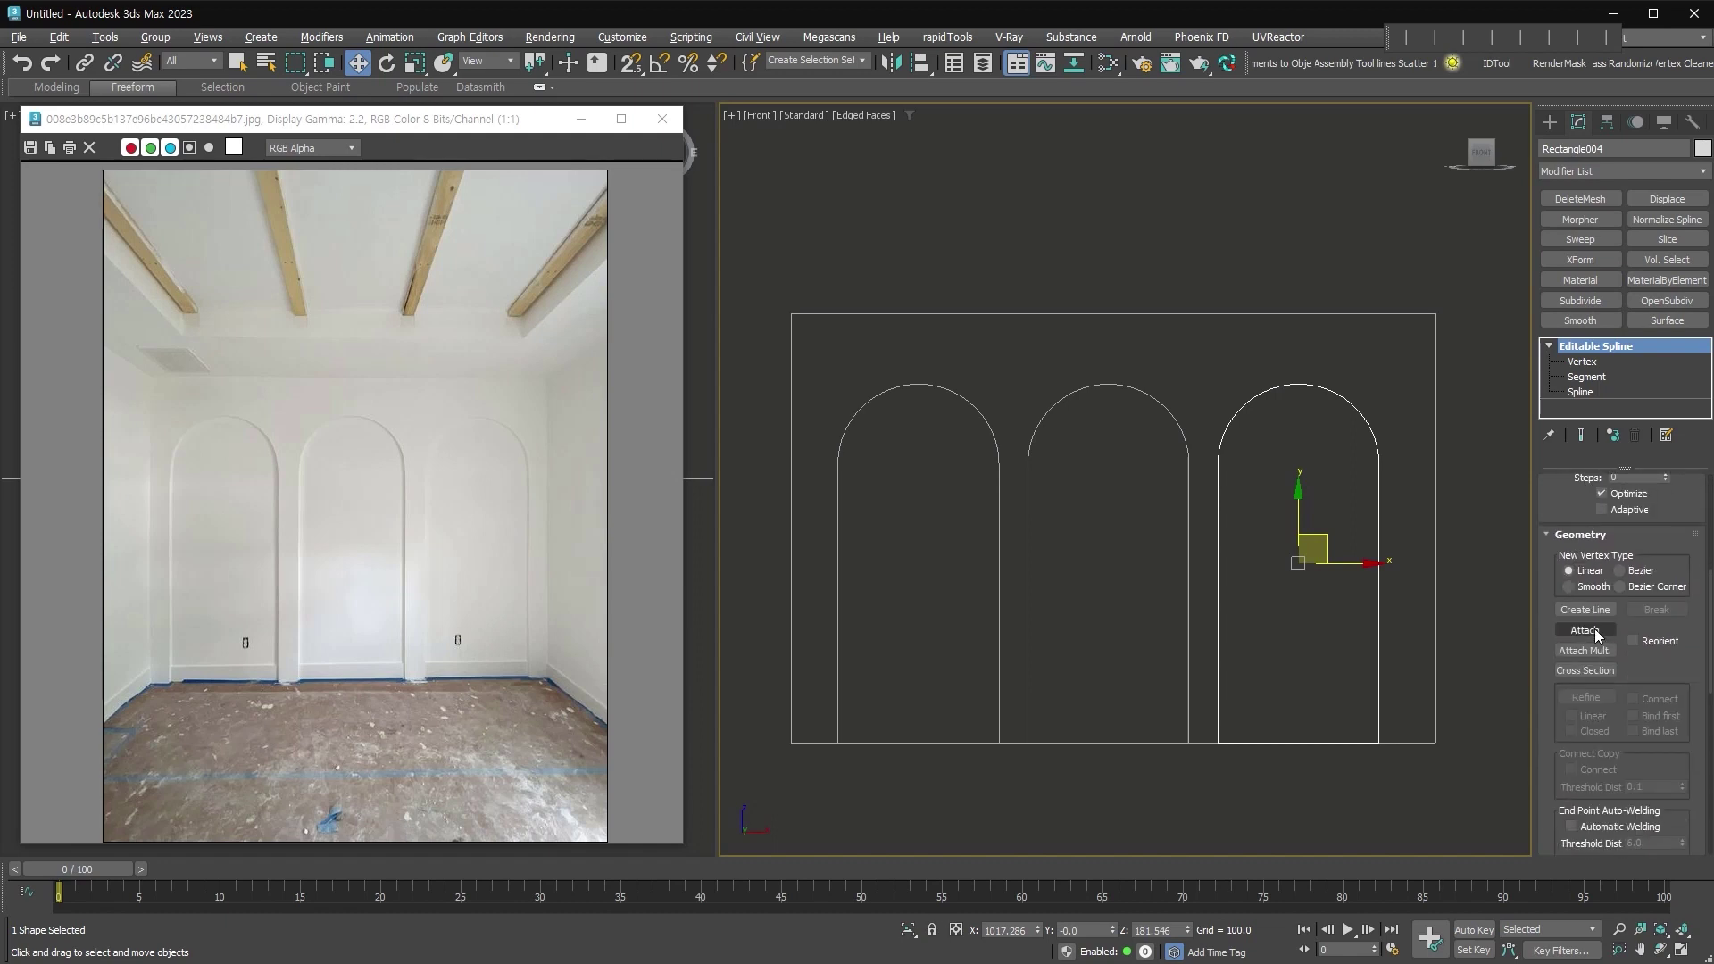
pyautogui.rightClick(1202, 518)
# Undo the instanced array and recreate the three arches as copies with the same 1062 spacing along X
pyautogui.hotkey('ctrl', 'z')
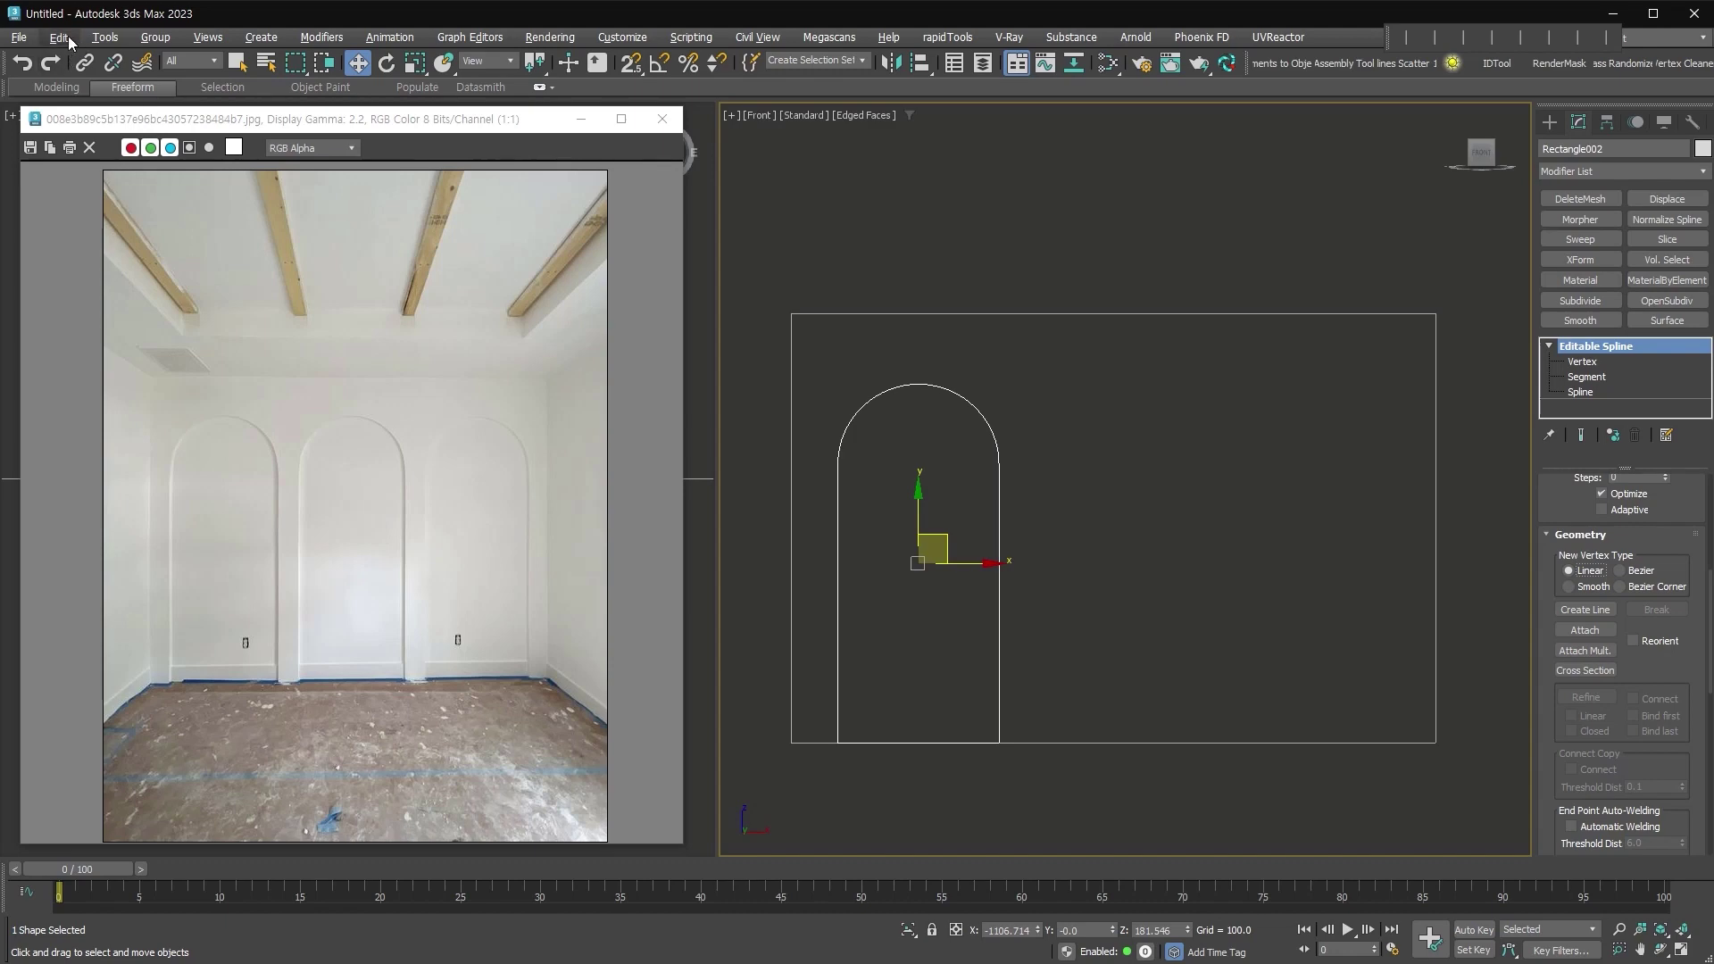
pyautogui.click(105, 36)
pyautogui.click(134, 388)
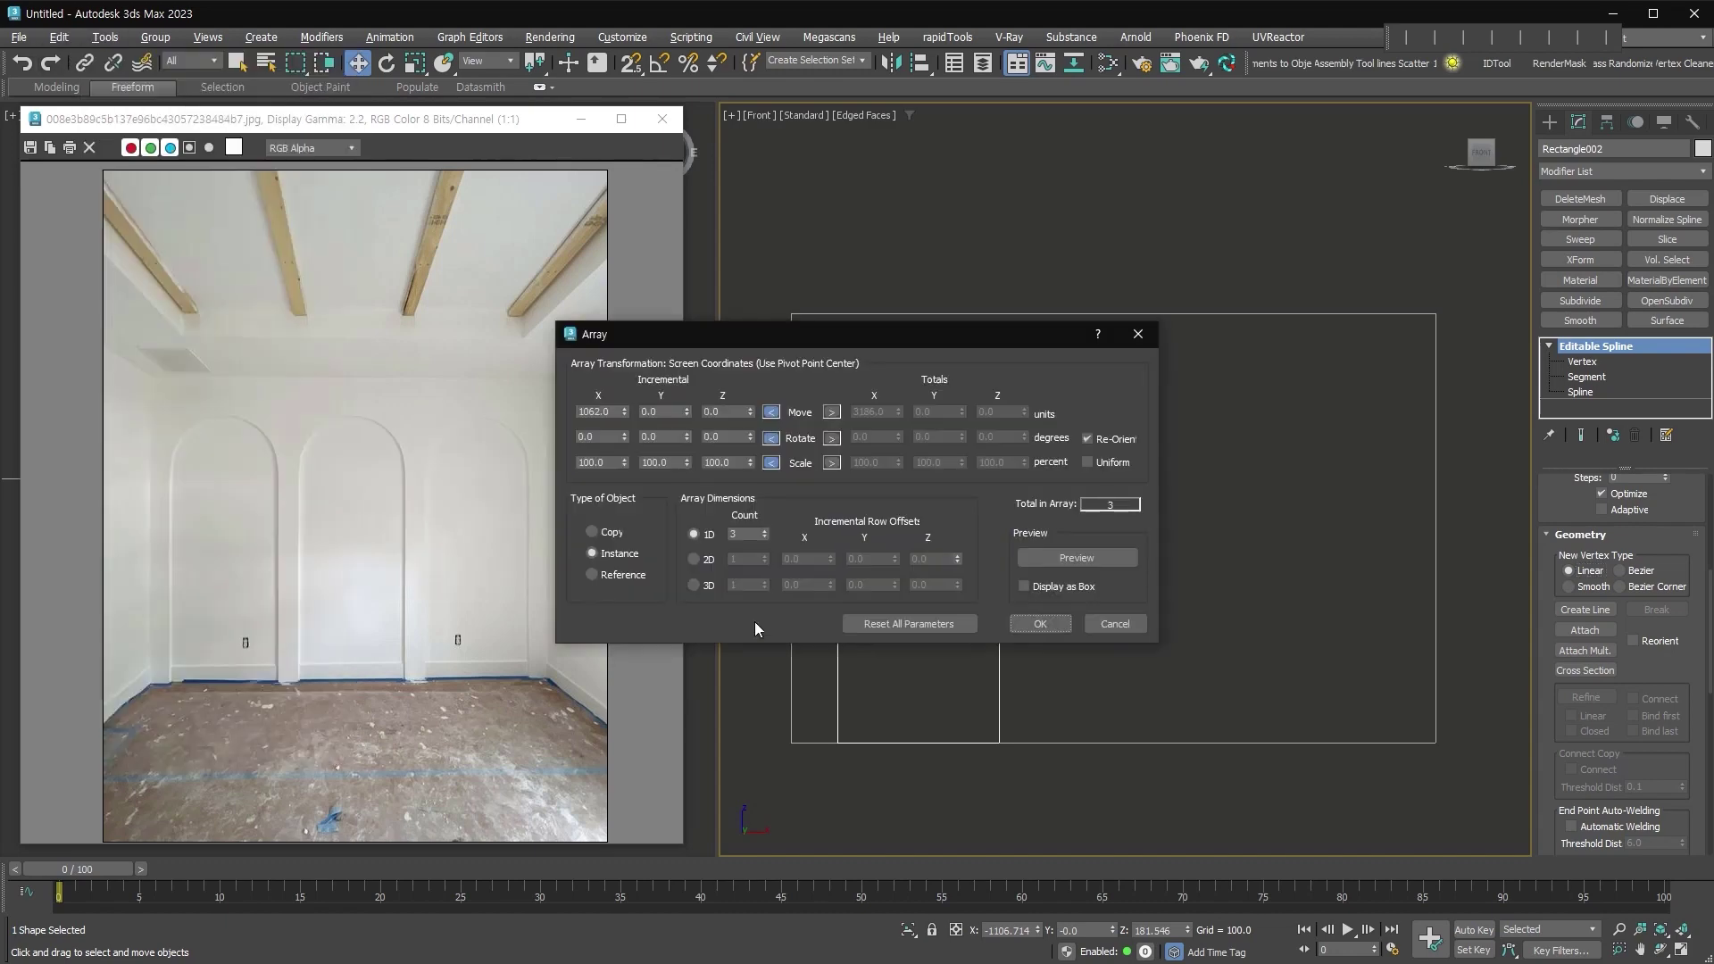
pyautogui.click(1114, 557)
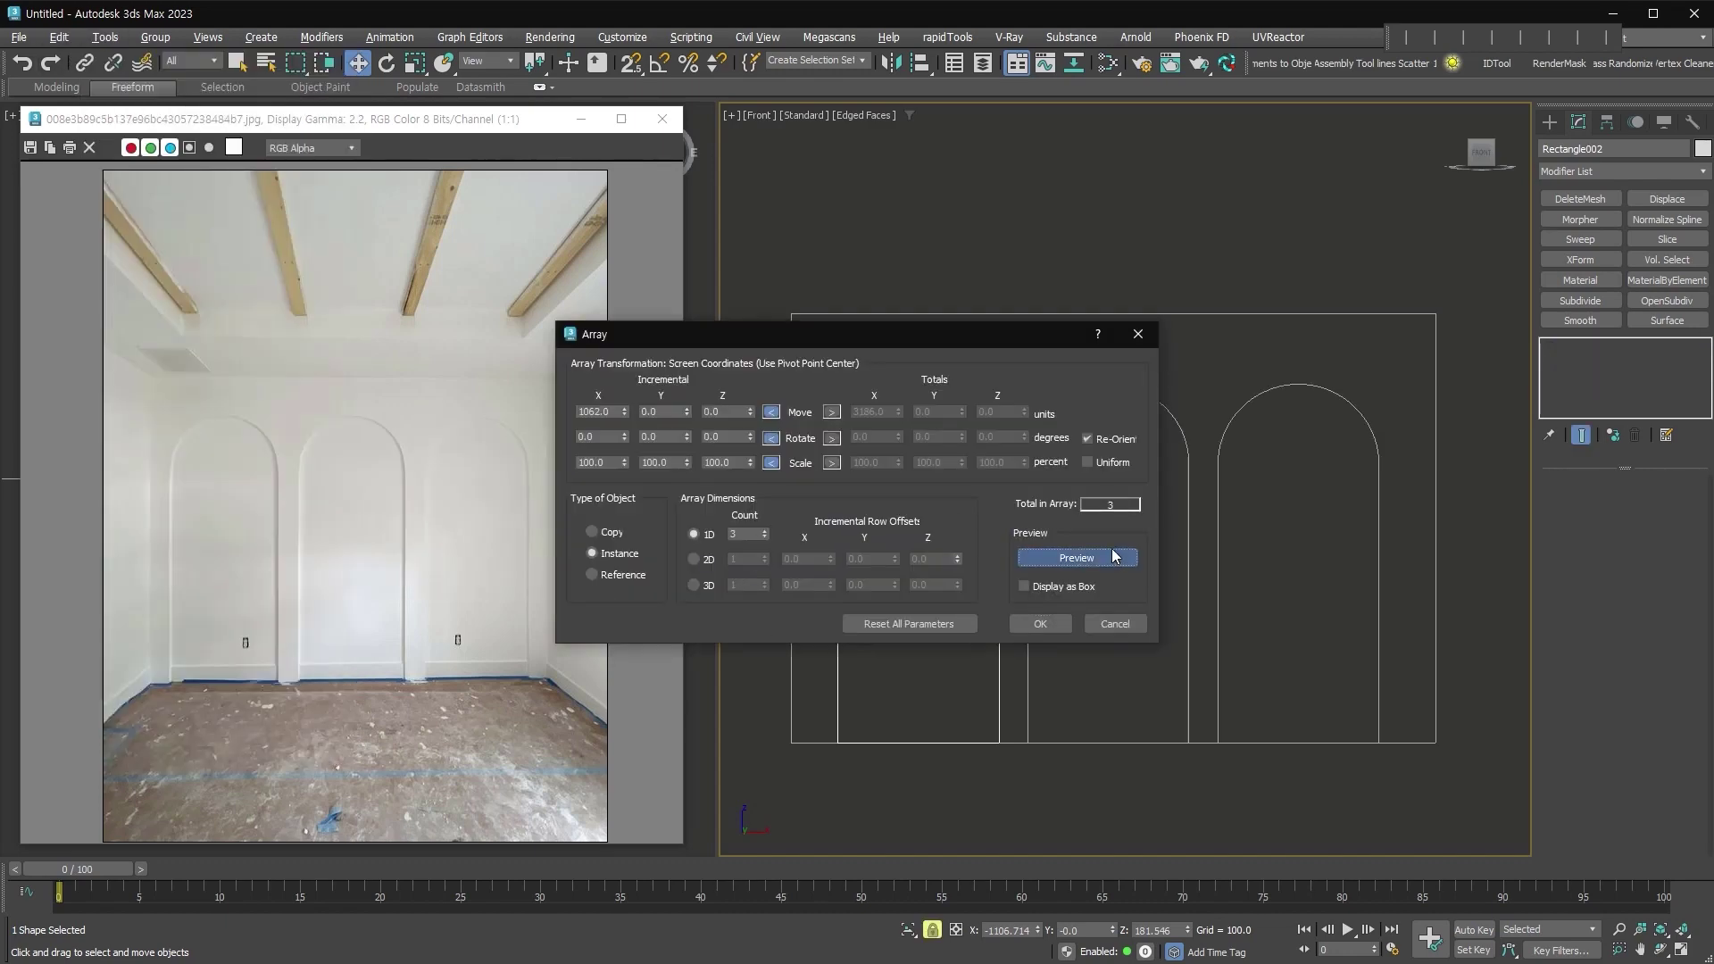
pyautogui.click(625, 563)
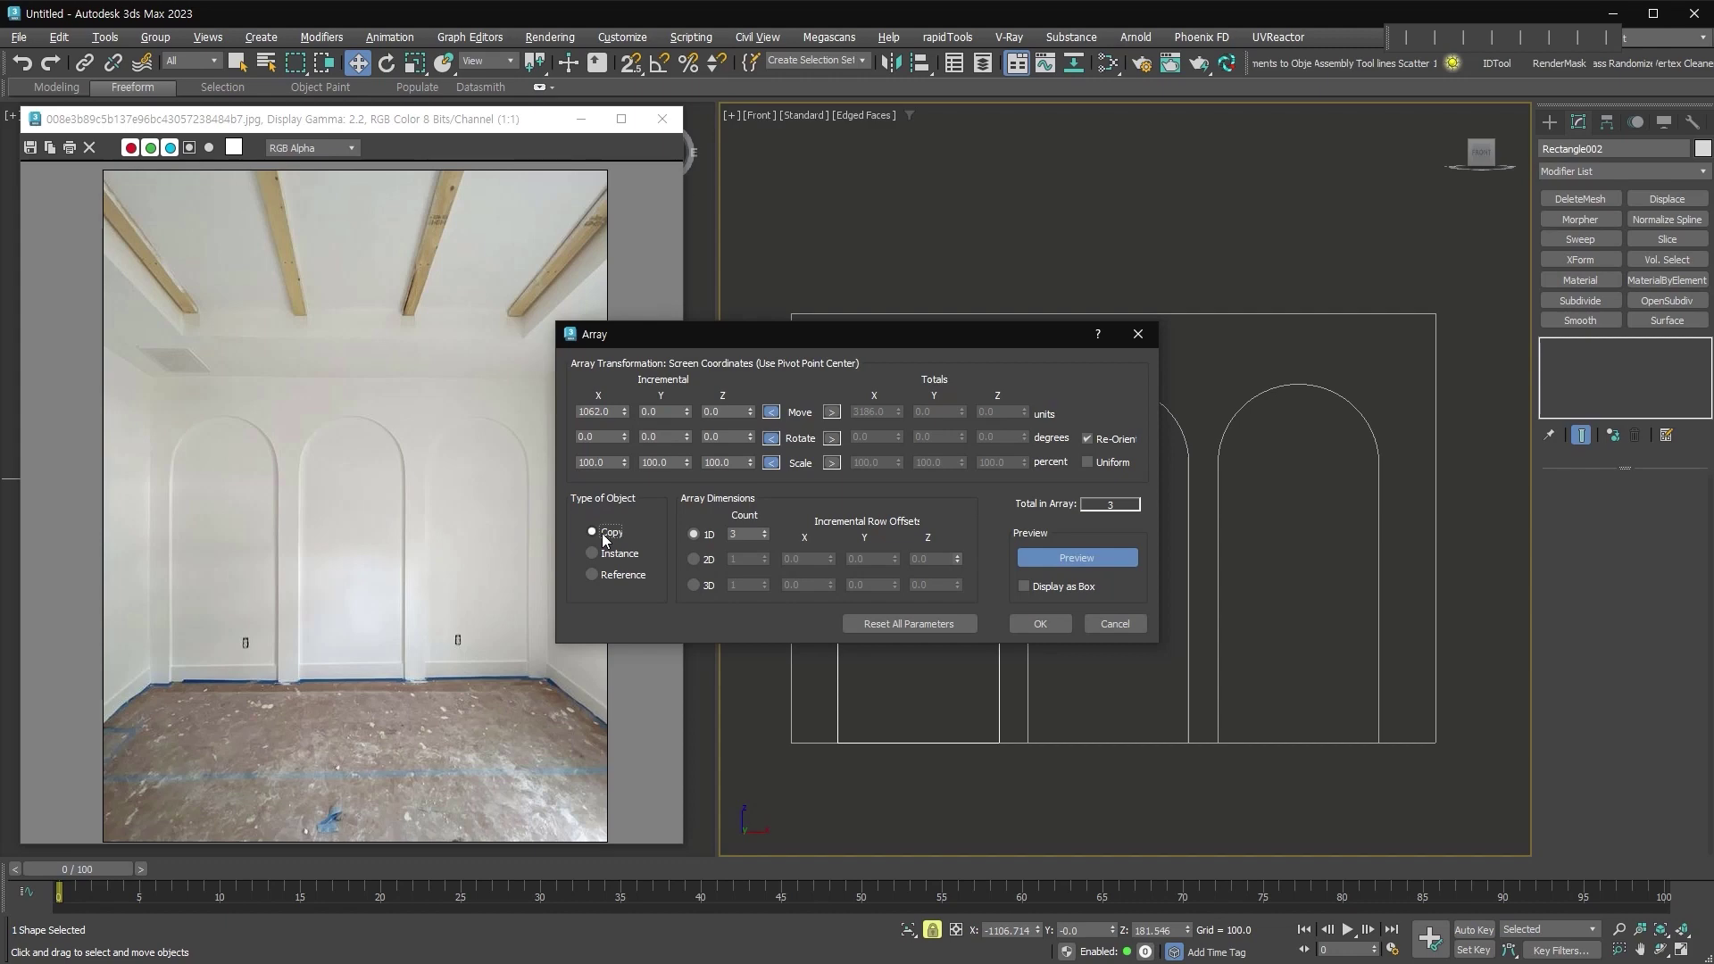
pyautogui.click(1045, 621)
# Attach the middle and left arches to the right arch as one spline and clear the selection
pyautogui.scroll(-3, 1588, 804)
pyautogui.click(1584, 620)
pyautogui.click(1175, 420)
pyautogui.click(986, 423)
pyautogui.press('w')
pyautogui.click(1460, 265)
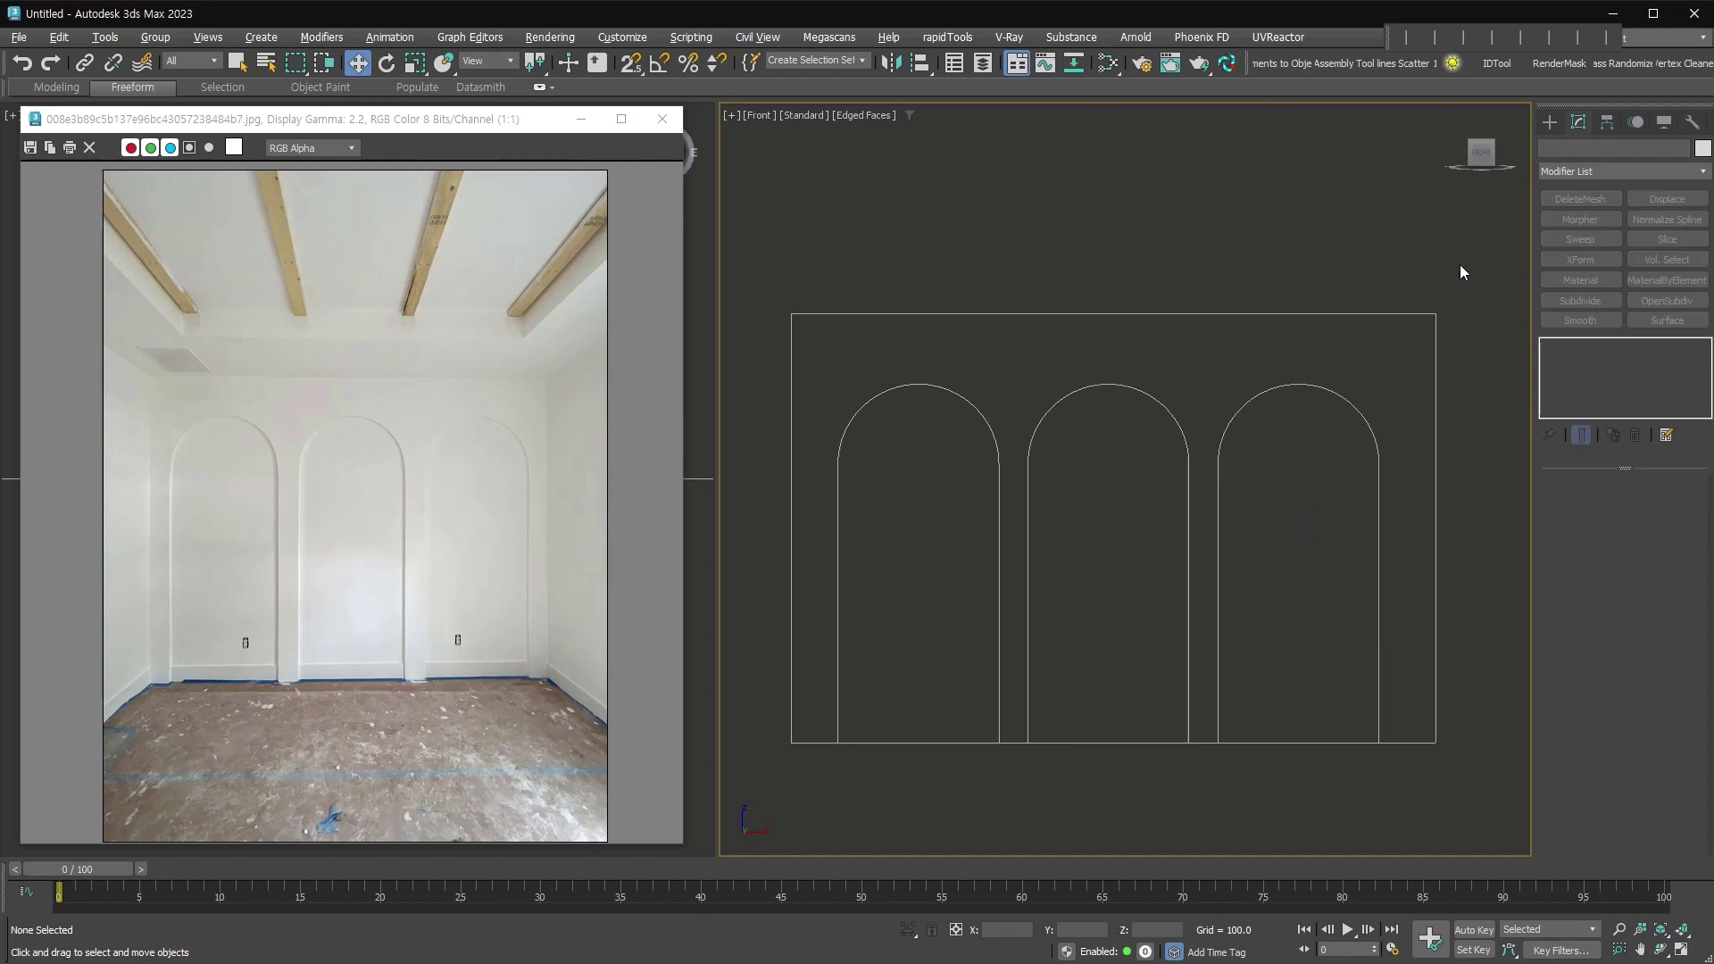
# Clone the wall's outer rectangle in place as an independent copy
pyautogui.click(1434, 332)
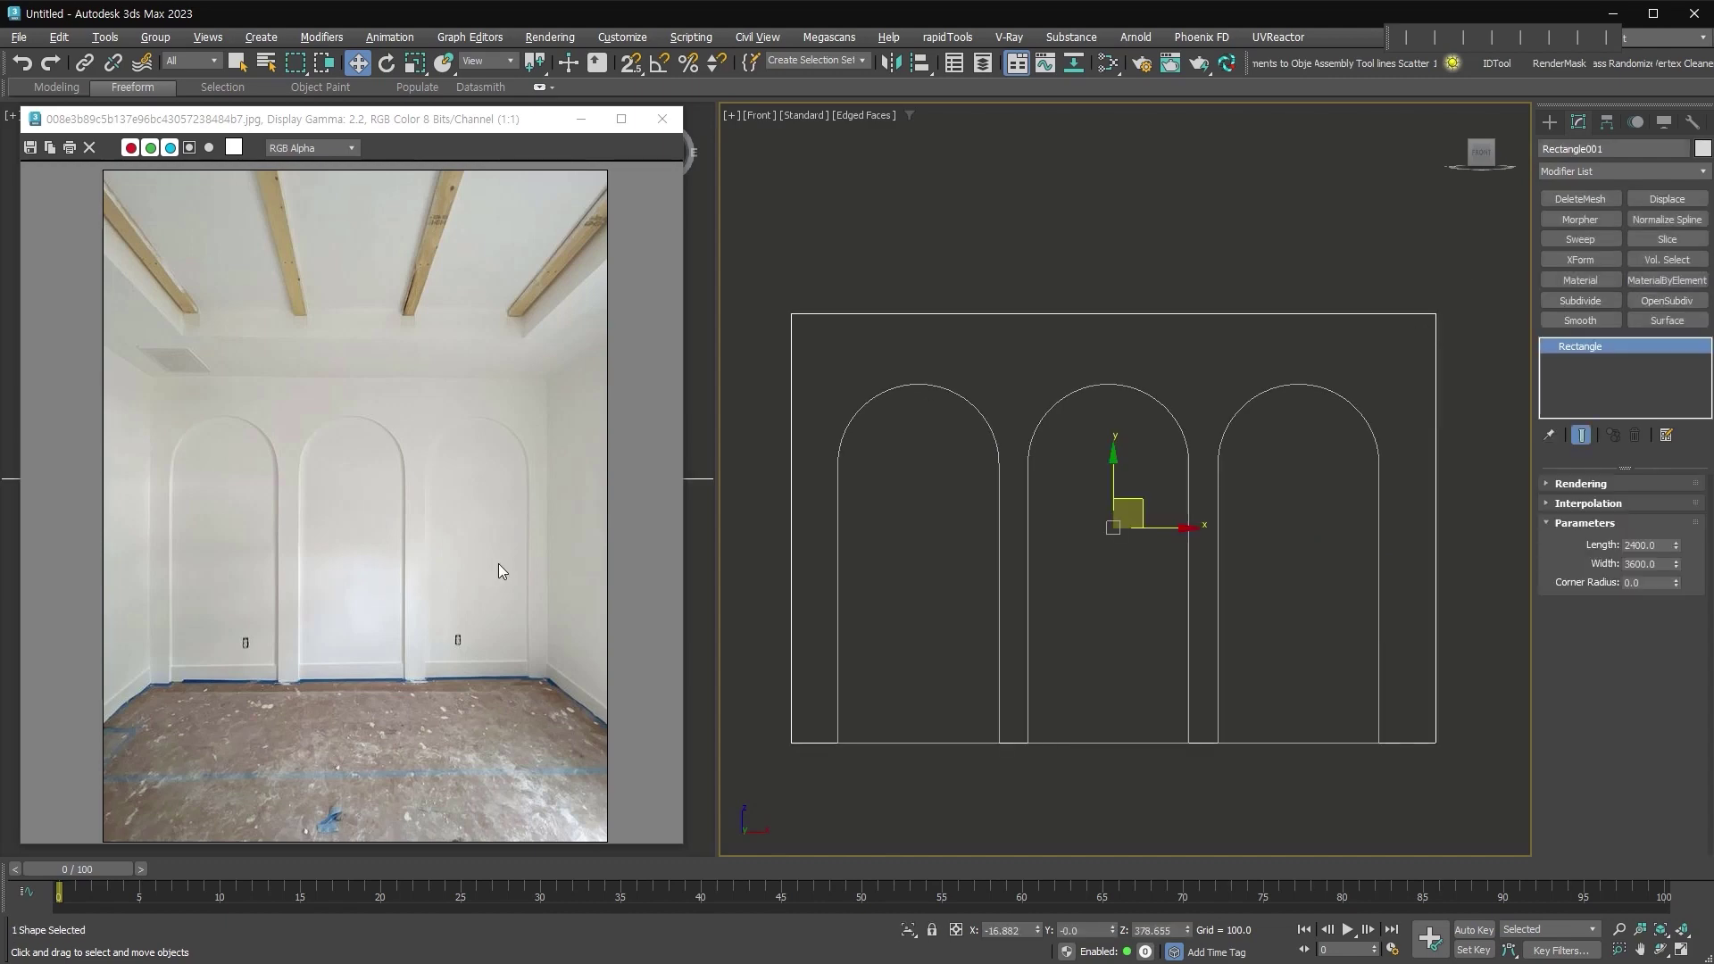
pyautogui.hotkey('ctrl', 'v')
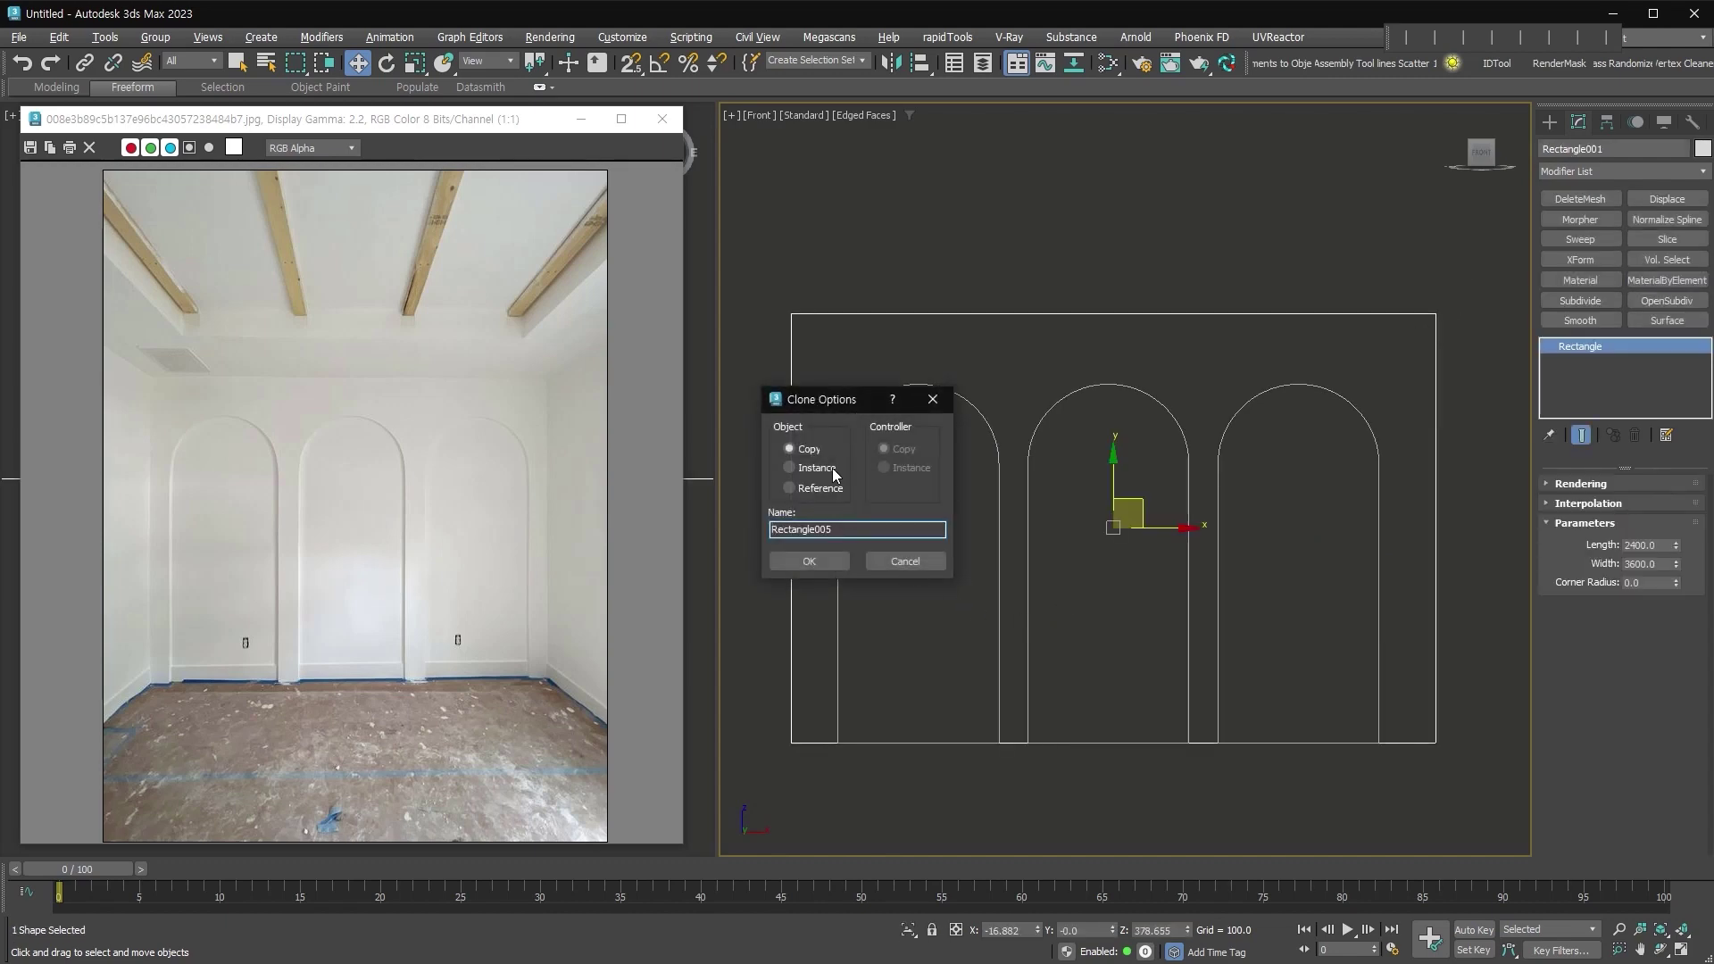
pyautogui.click(809, 561)
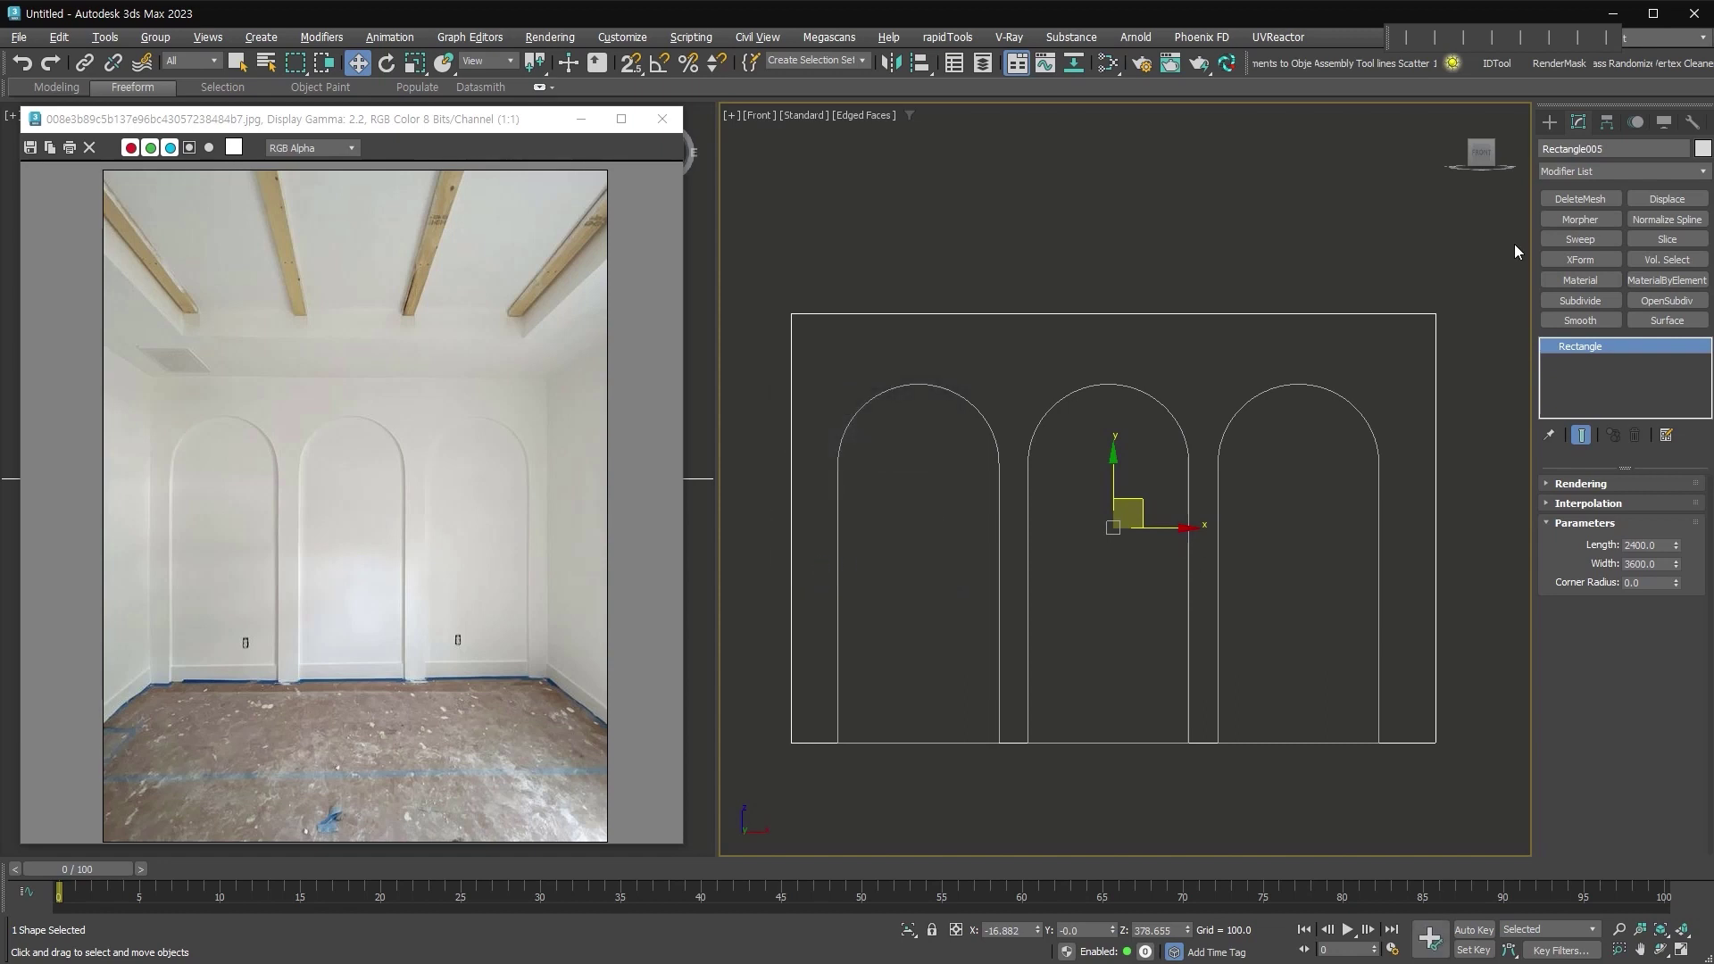
# Apply a ShpBoolean to the copied rectangle and subtract the attached arches from it
pyautogui.click(1549, 122)
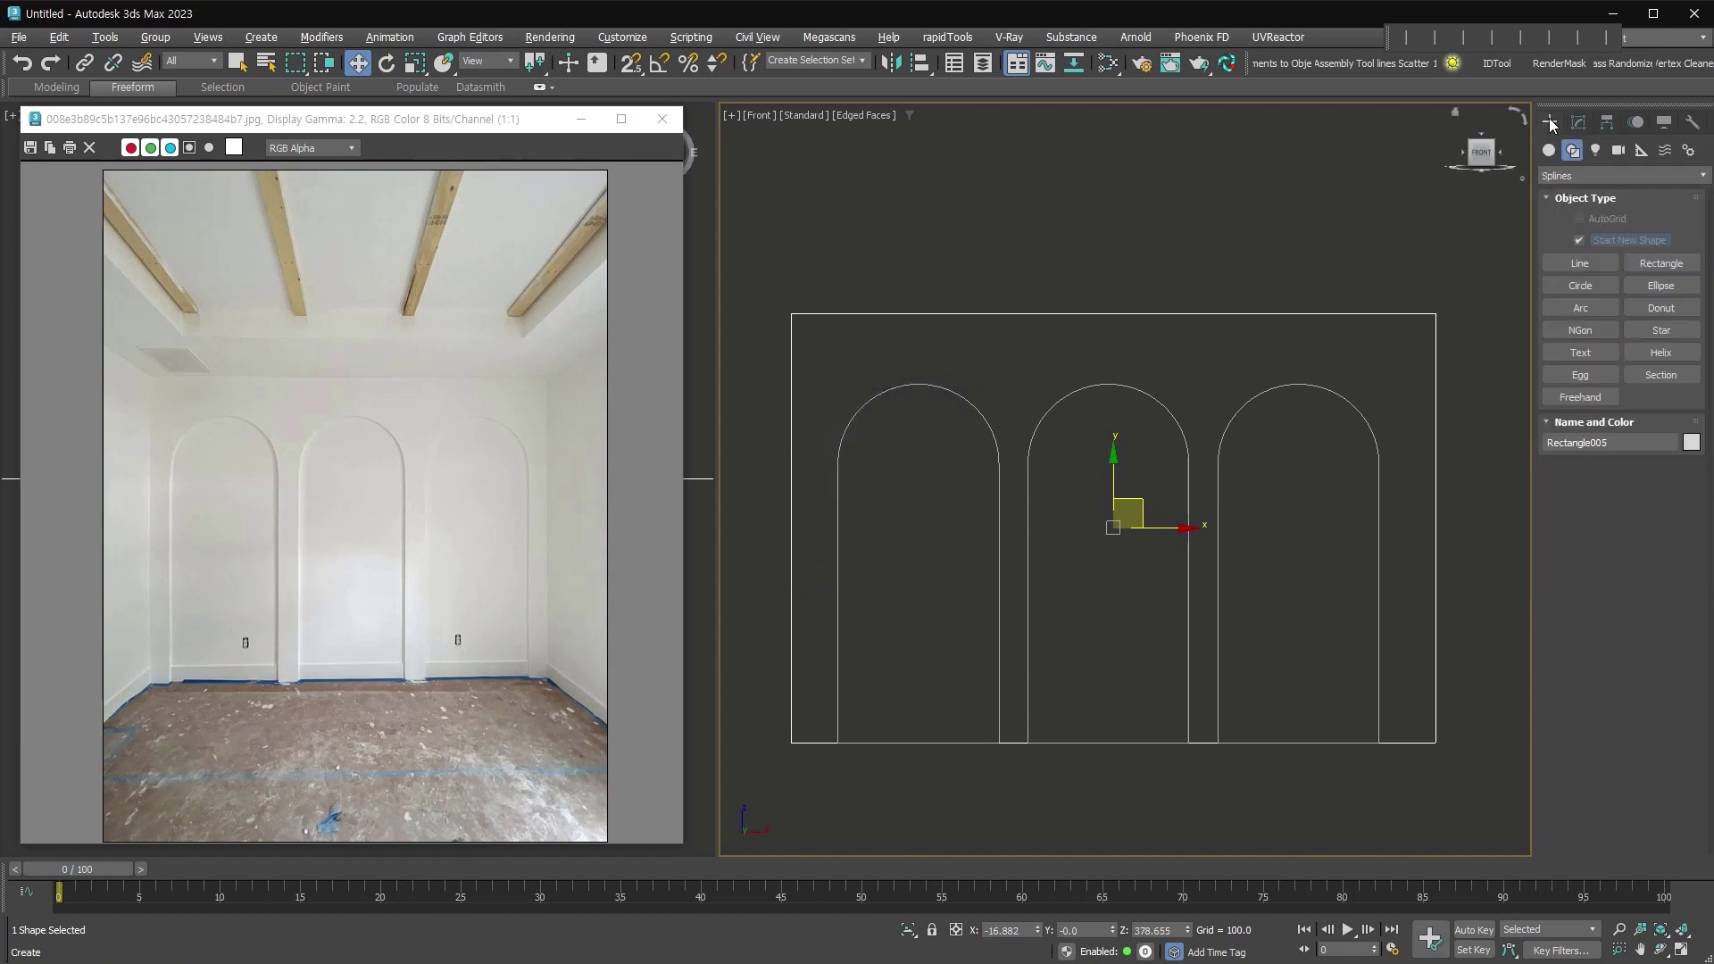
pyautogui.click(1576, 175)
pyautogui.click(1627, 226)
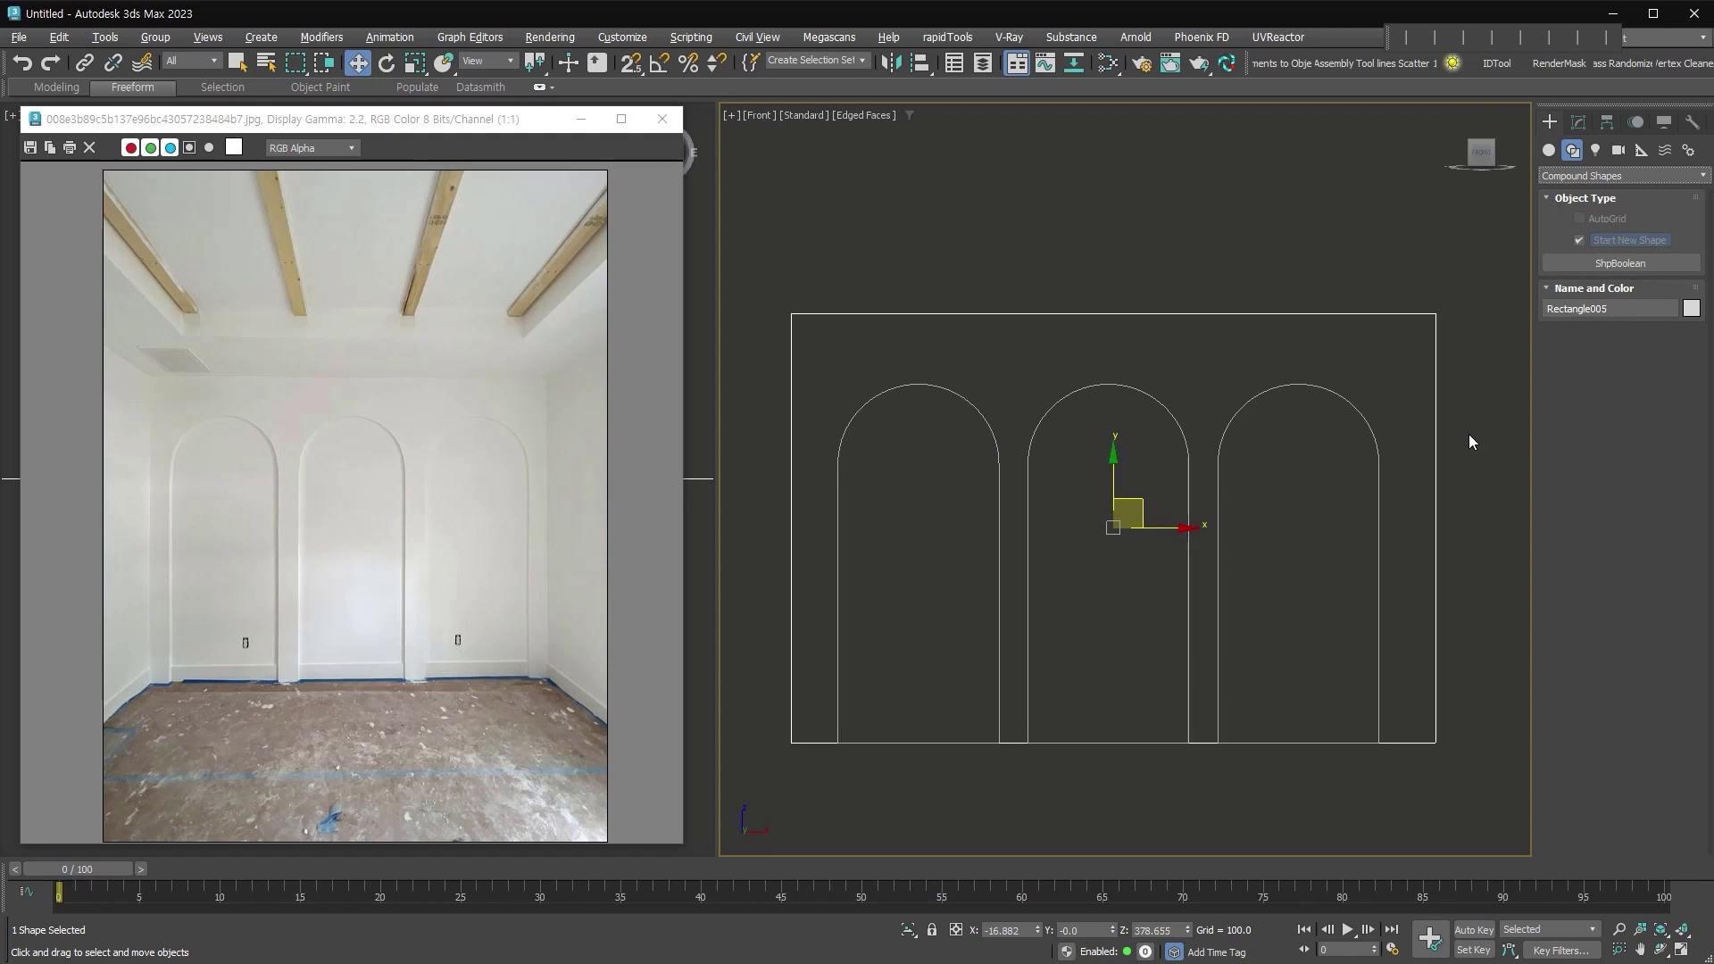
pyautogui.click(1596, 264)
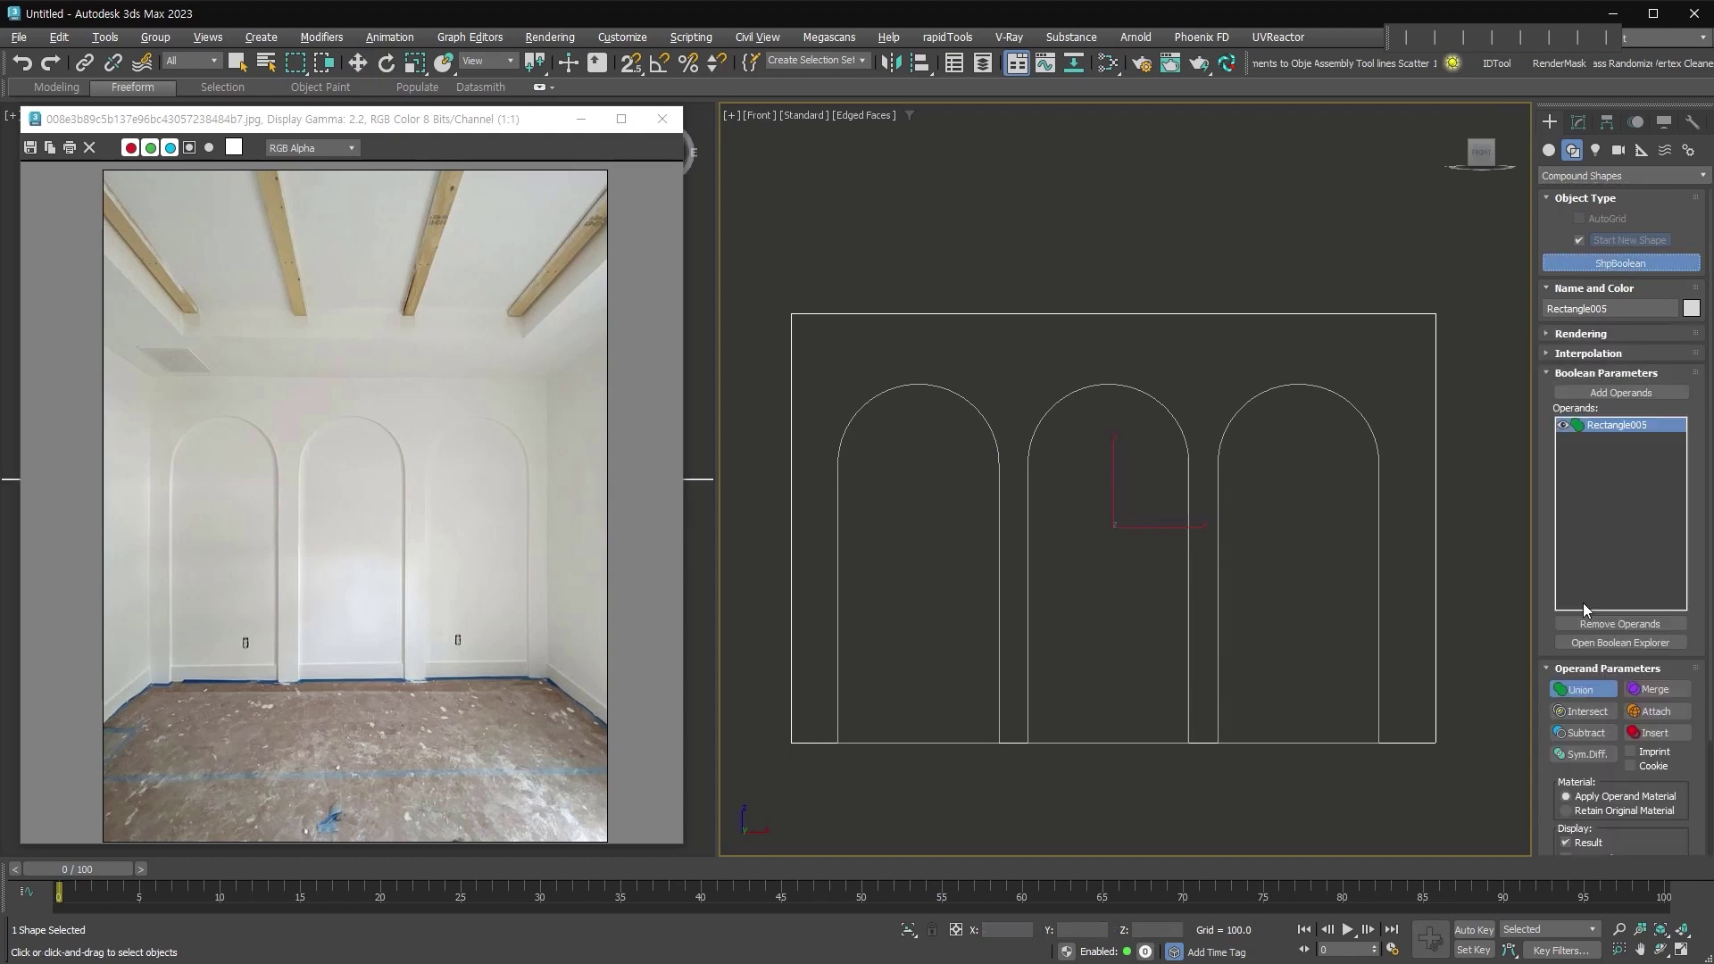
pyautogui.click(1583, 733)
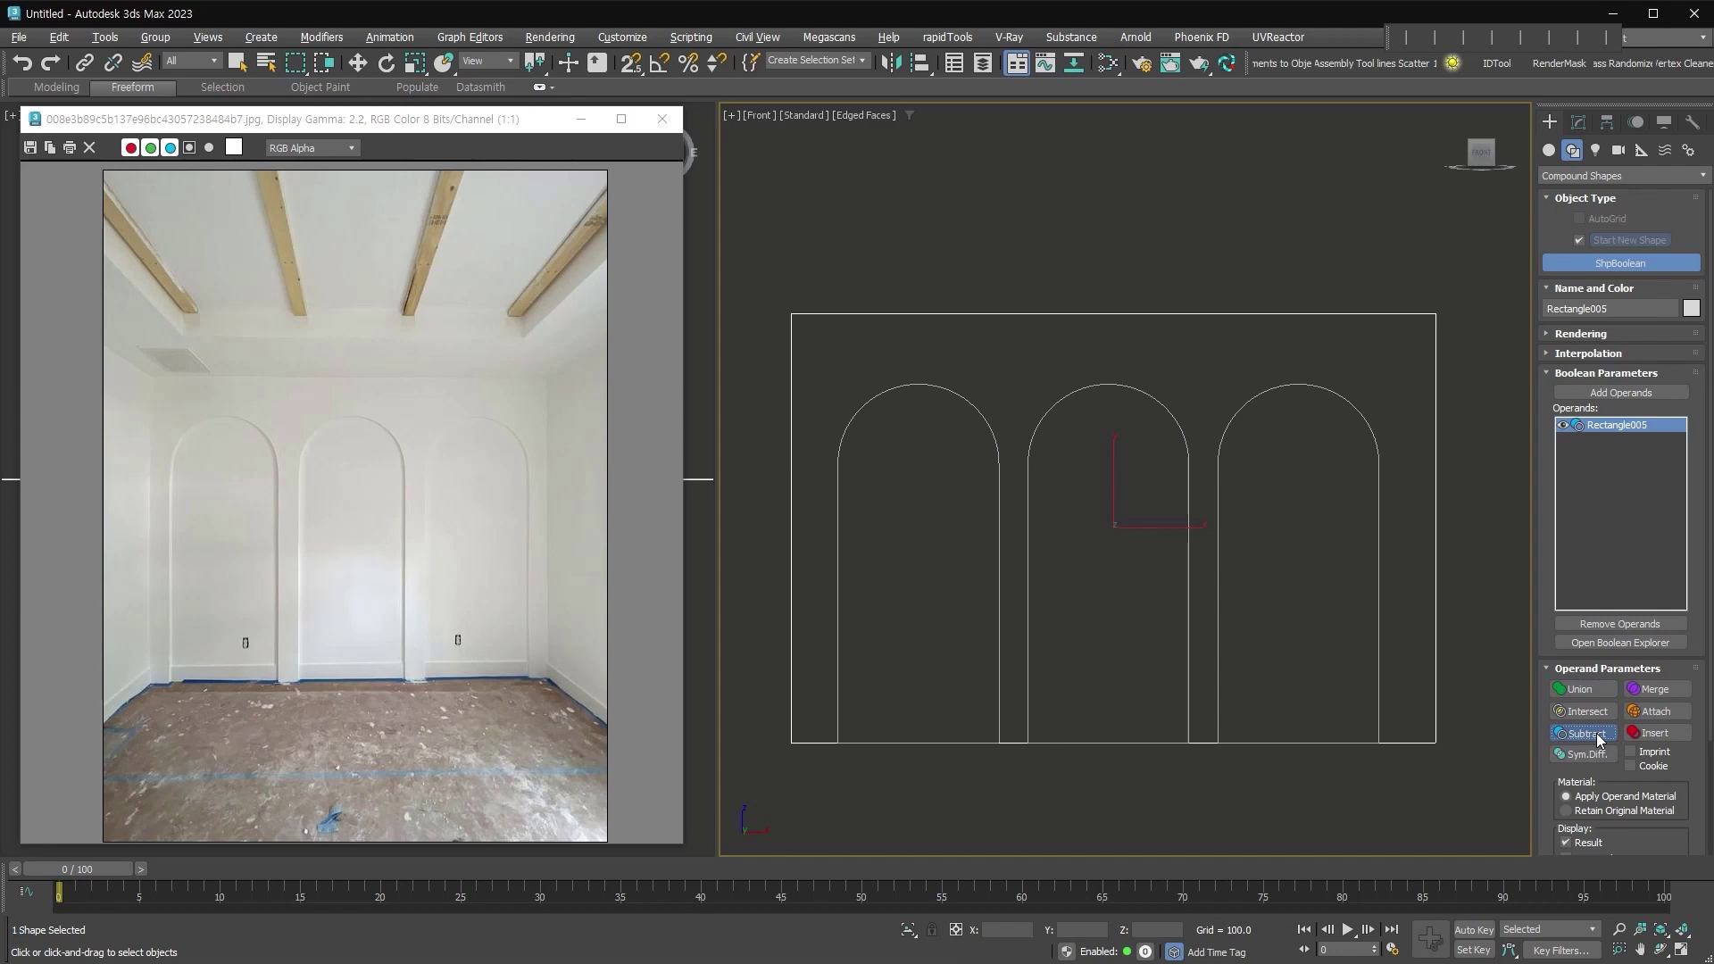
pyautogui.click(1570, 396)
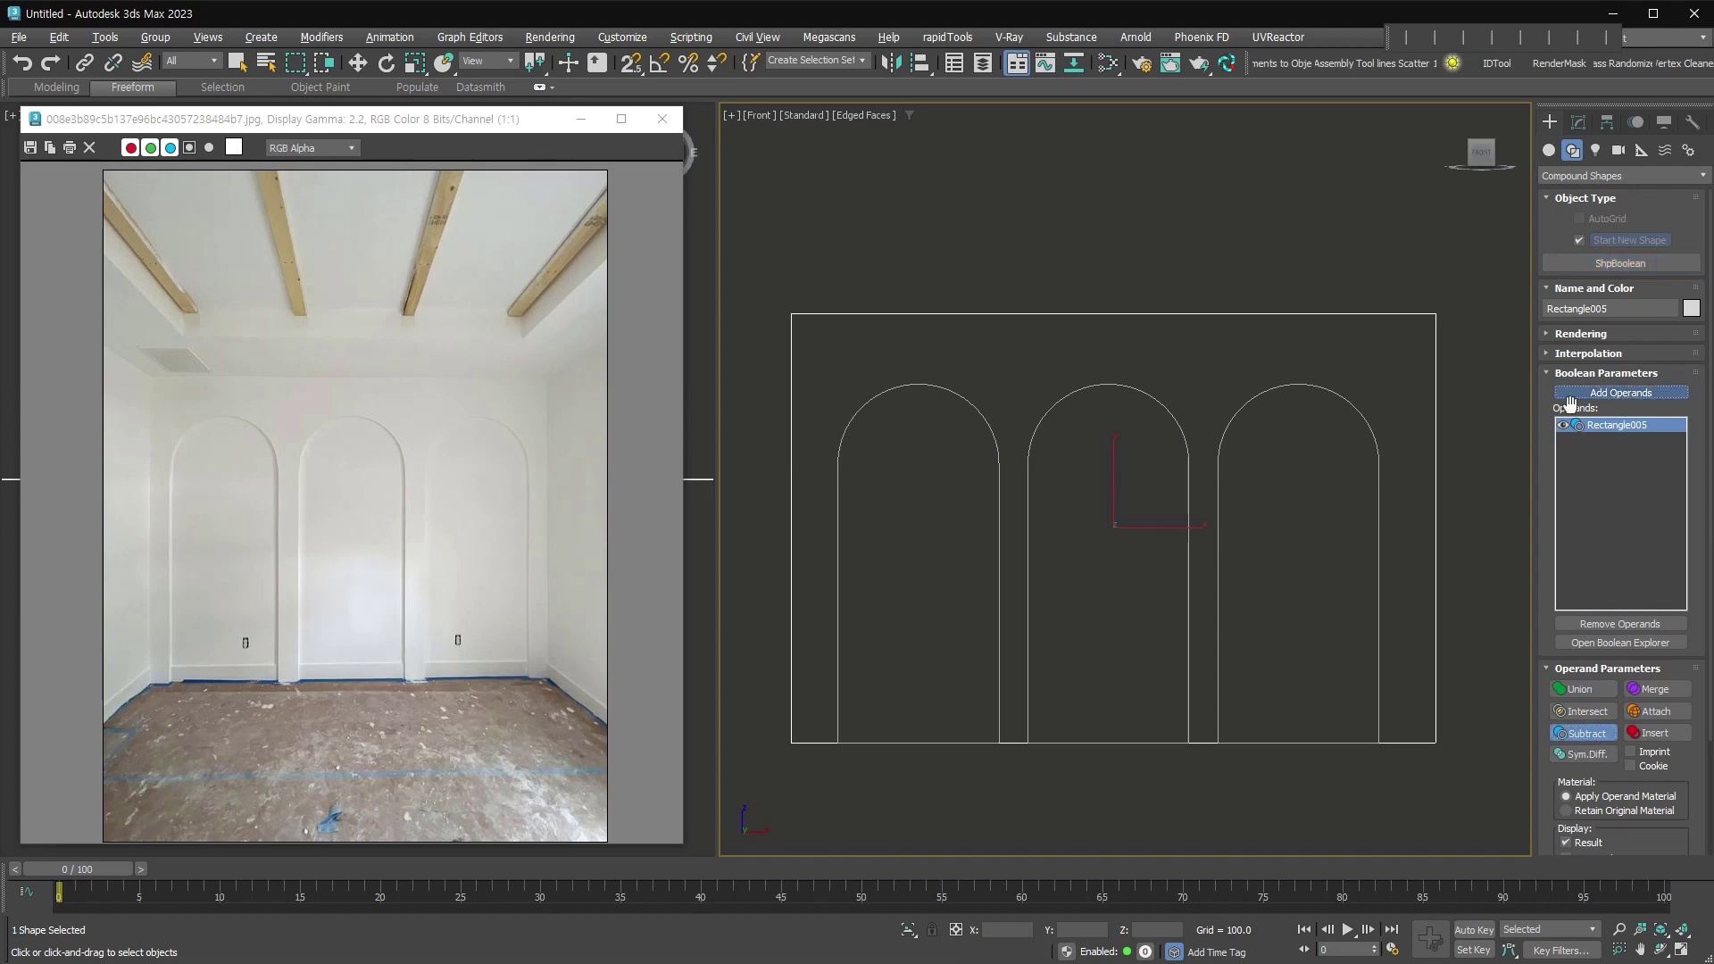
pyautogui.click(1325, 390)
# Add a Shell modifier to the cut-out wall shape with an outer amount of 57.3
pyautogui.press('w')
pyautogui.moveTo(1130, 478); pyautogui.dragTo(1301, 462)
pyautogui.moveTo(1301, 462)
pyautogui.keyDown('alt'); pyautogui.mouseDown(button='middle')
pyautogui.moveTo(1229, 524)
pyautogui.moveTo(1251, 514)
pyautogui.mouseUp(button='middle'); pyautogui.keyUp('alt')
pyautogui.hotkey('shift', 's')
pyautogui.moveTo(1682, 532); pyautogui.dragTo(1681, 495)
# Convert the original wall rectangle behind the arches to an Editable Poly
pyautogui.scroll(5, 1234, 766)
pyautogui.click(1244, 739)
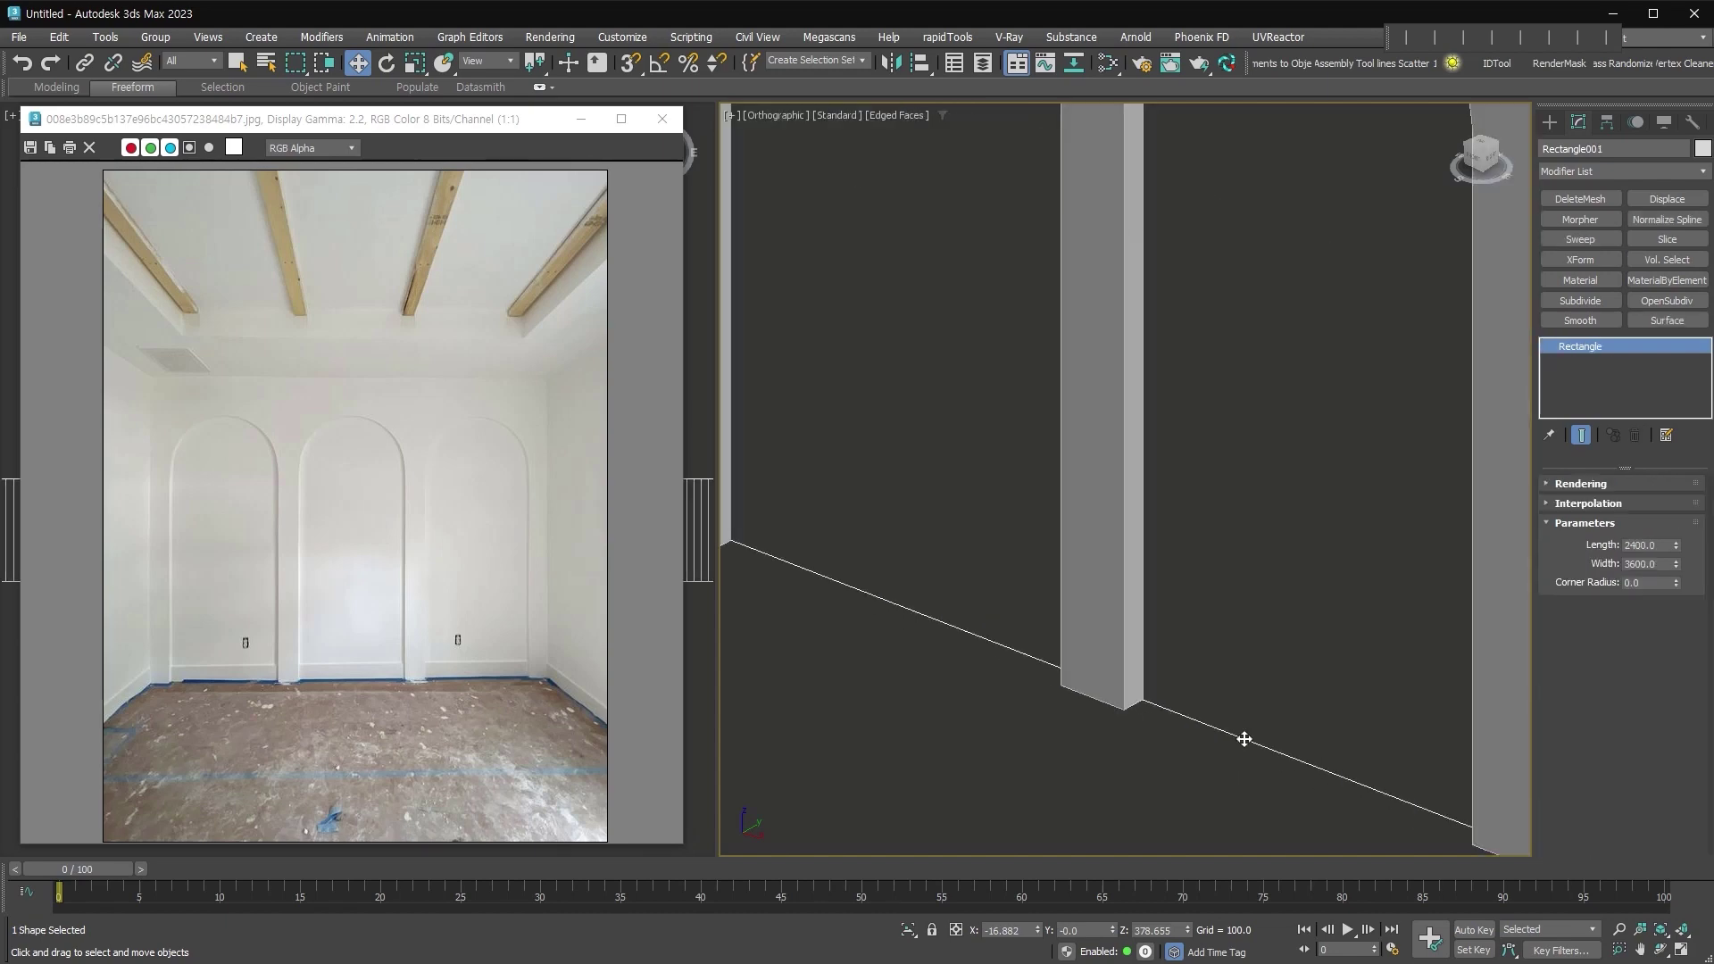
pyautogui.hotkey('alt', 'e')
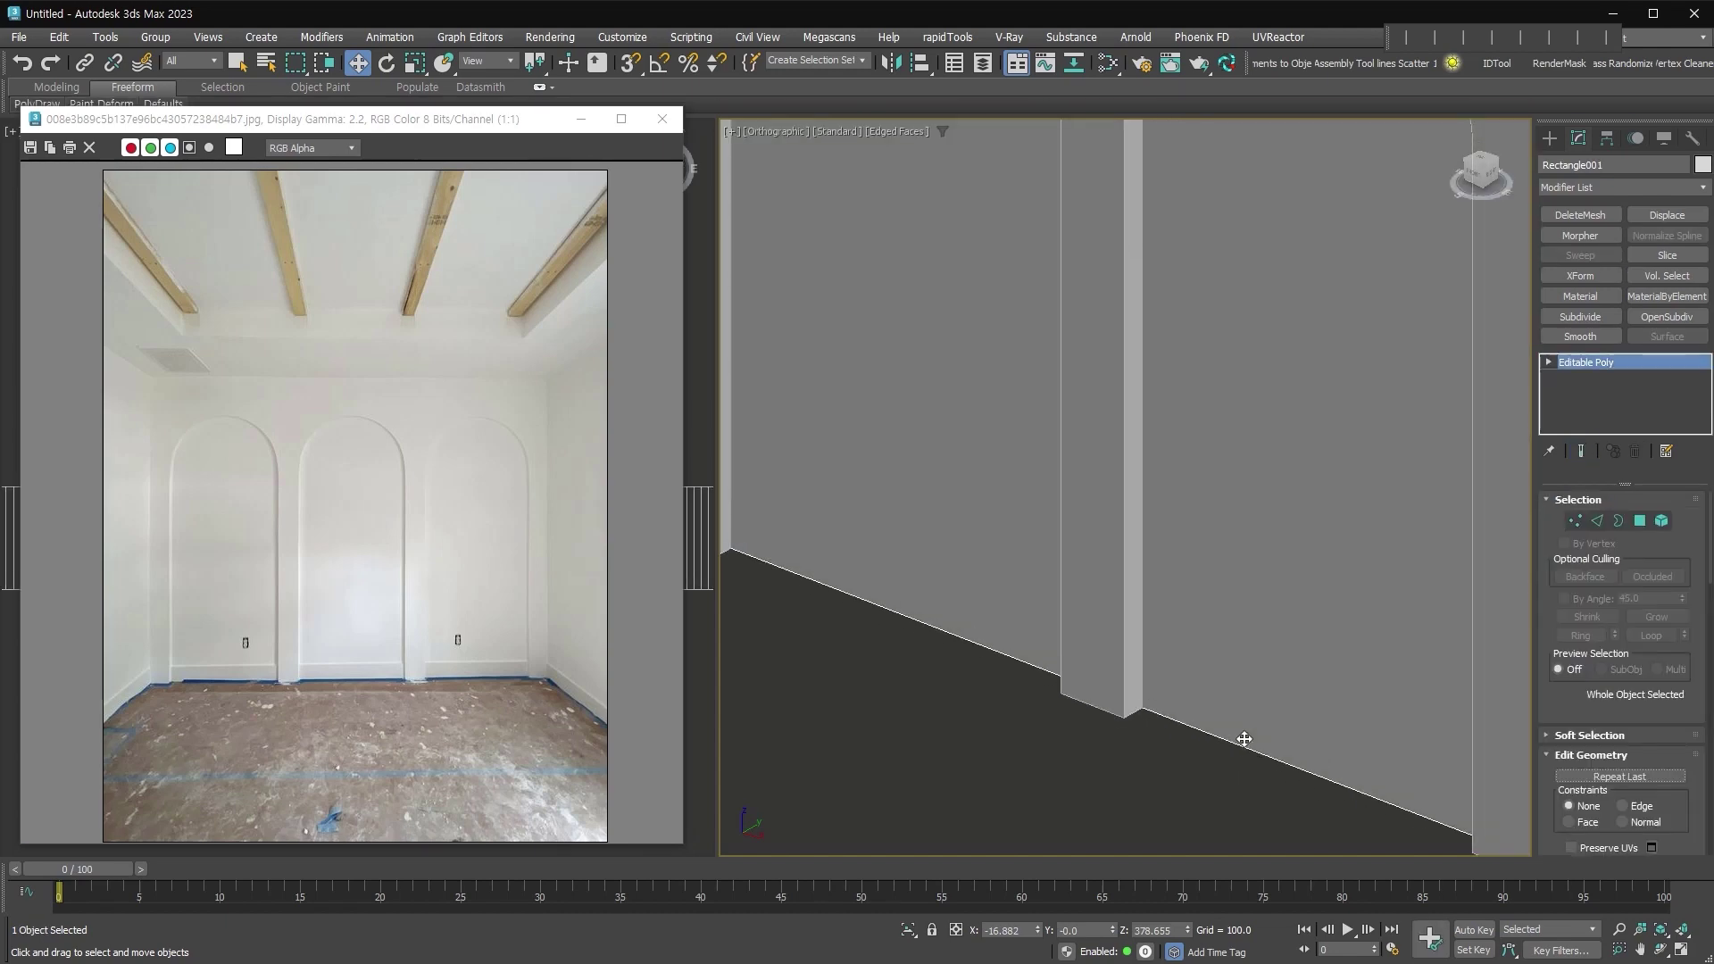
pyautogui.press('z')
pyautogui.moveTo(1240, 761)
pyautogui.keyDown('alt'); pyautogui.mouseDown(button='middle')
pyautogui.moveTo(1300, 752)
pyautogui.moveTo(1243, 750)
pyautogui.mouseUp(button='middle'); pyautogui.keyUp('alt')
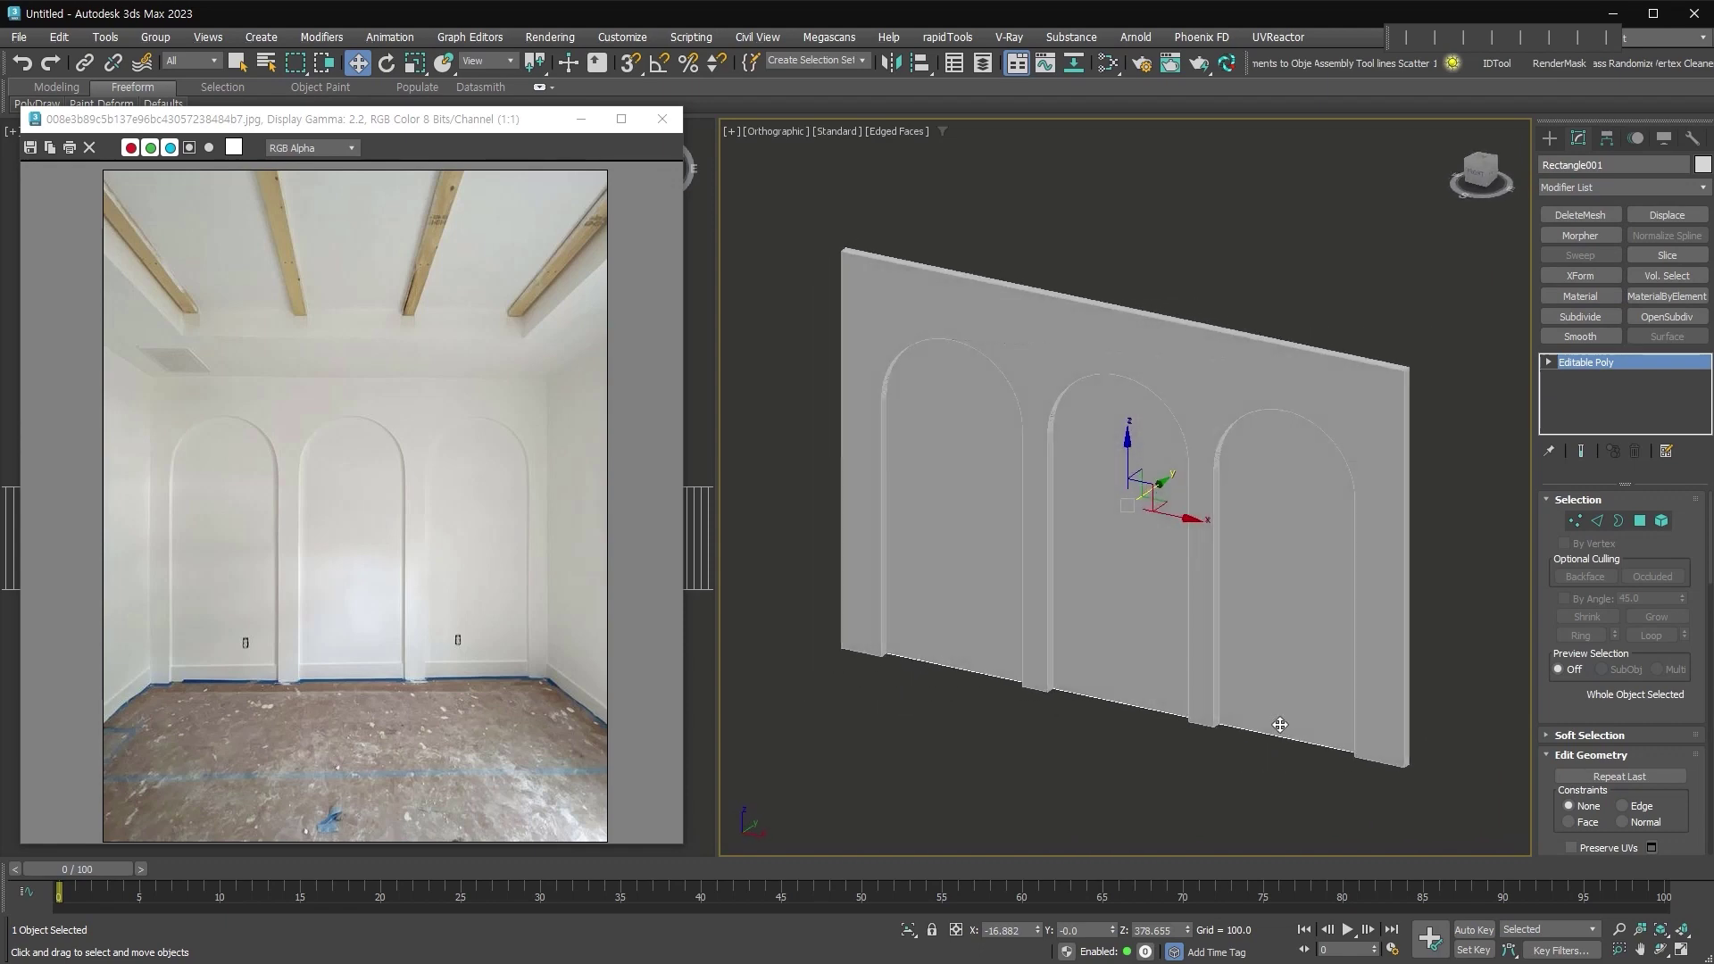
# Convert the shelled wall with the arch openings to an Editable Poly
pyautogui.click(1209, 407)
pyautogui.keyDown('alt'); pyautogui.moveTo(1120, 566); pyautogui.dragTo(1129, 547, button='middle'); pyautogui.keyUp('alt')
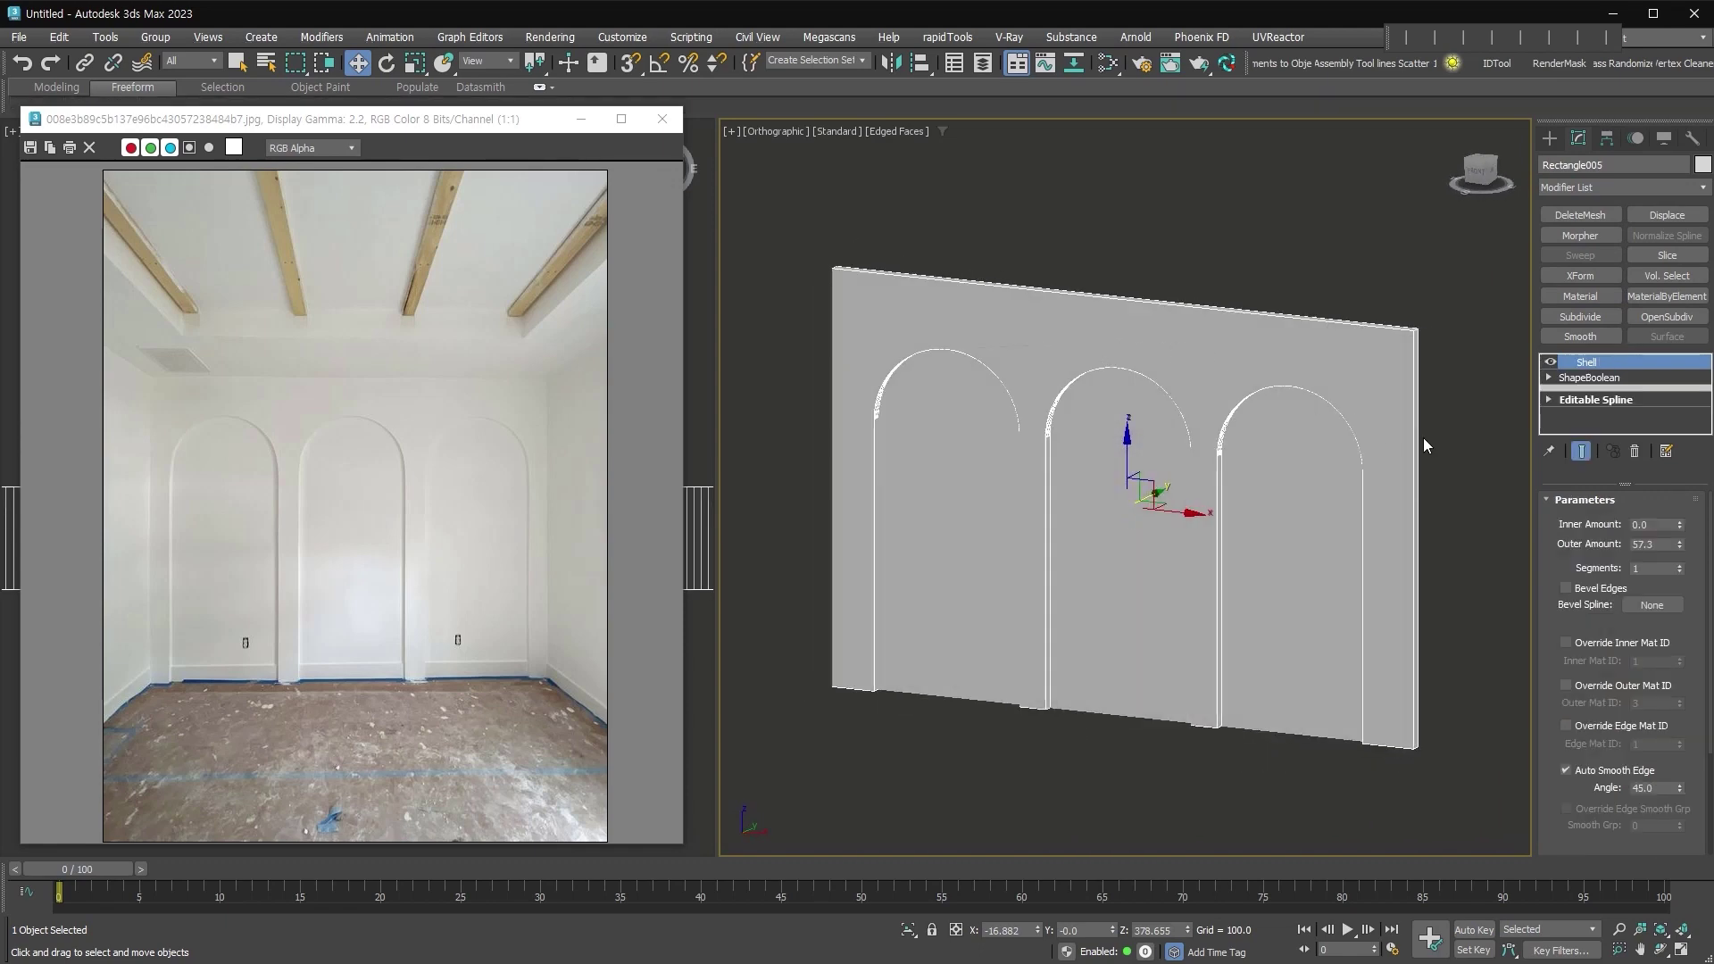
pyautogui.scroll(3, 1212, 346)
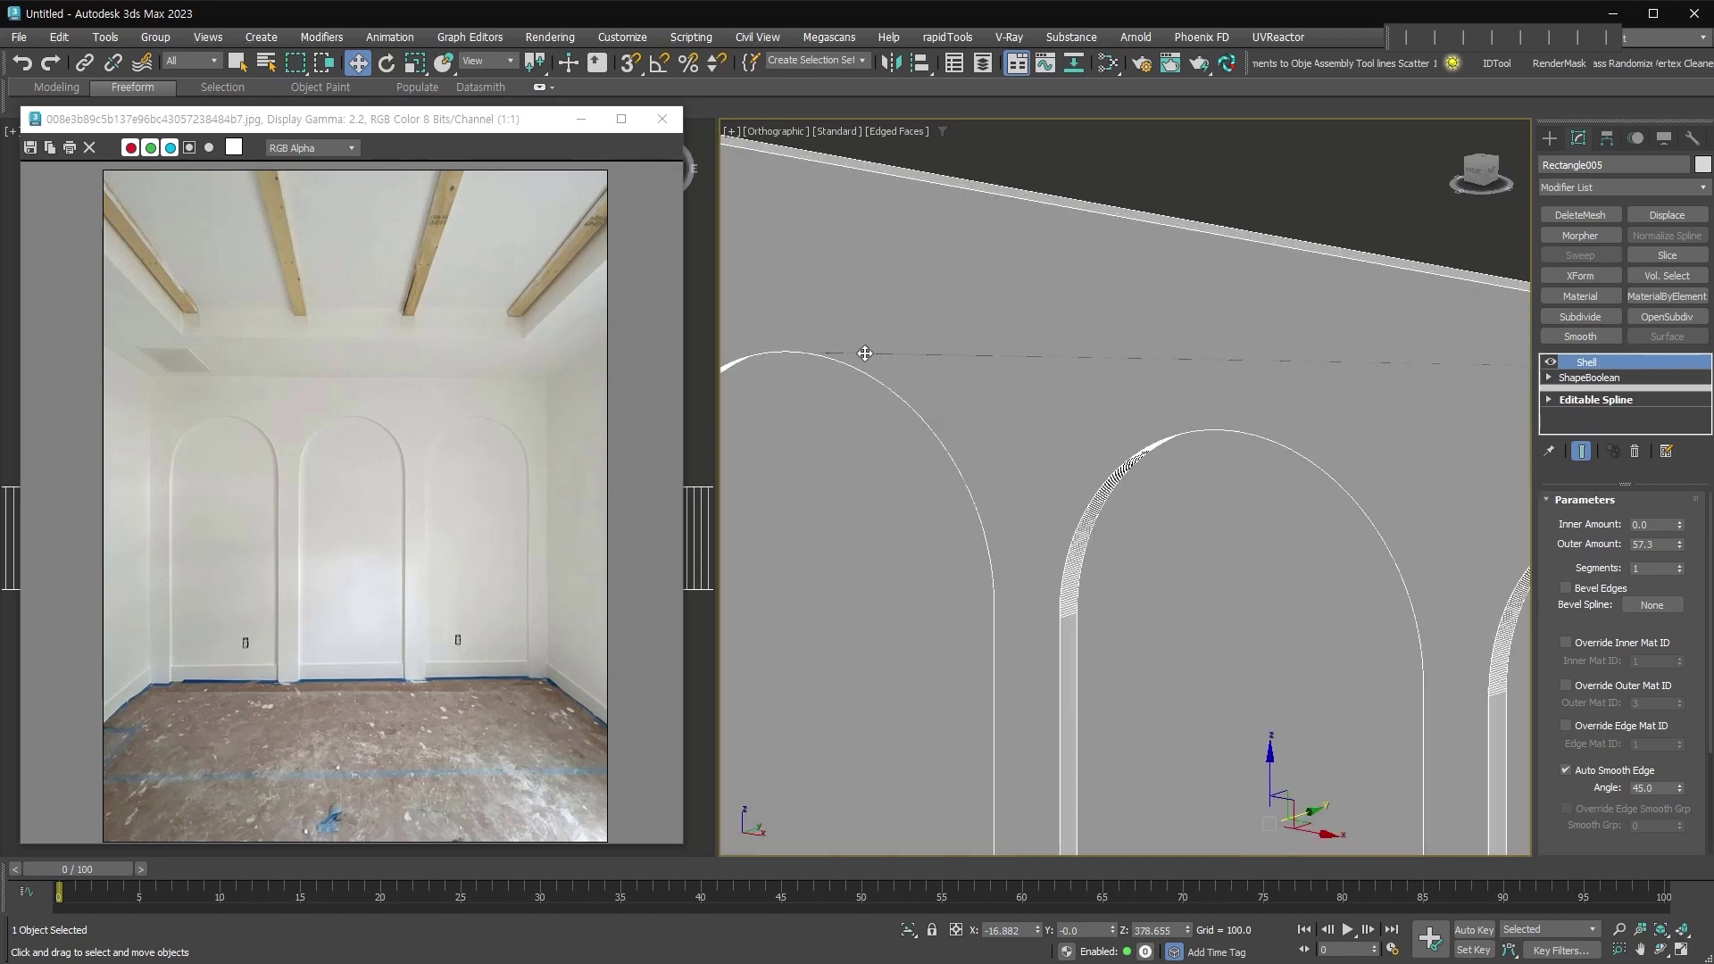
pyautogui.scroll(-1, 1190, 420)
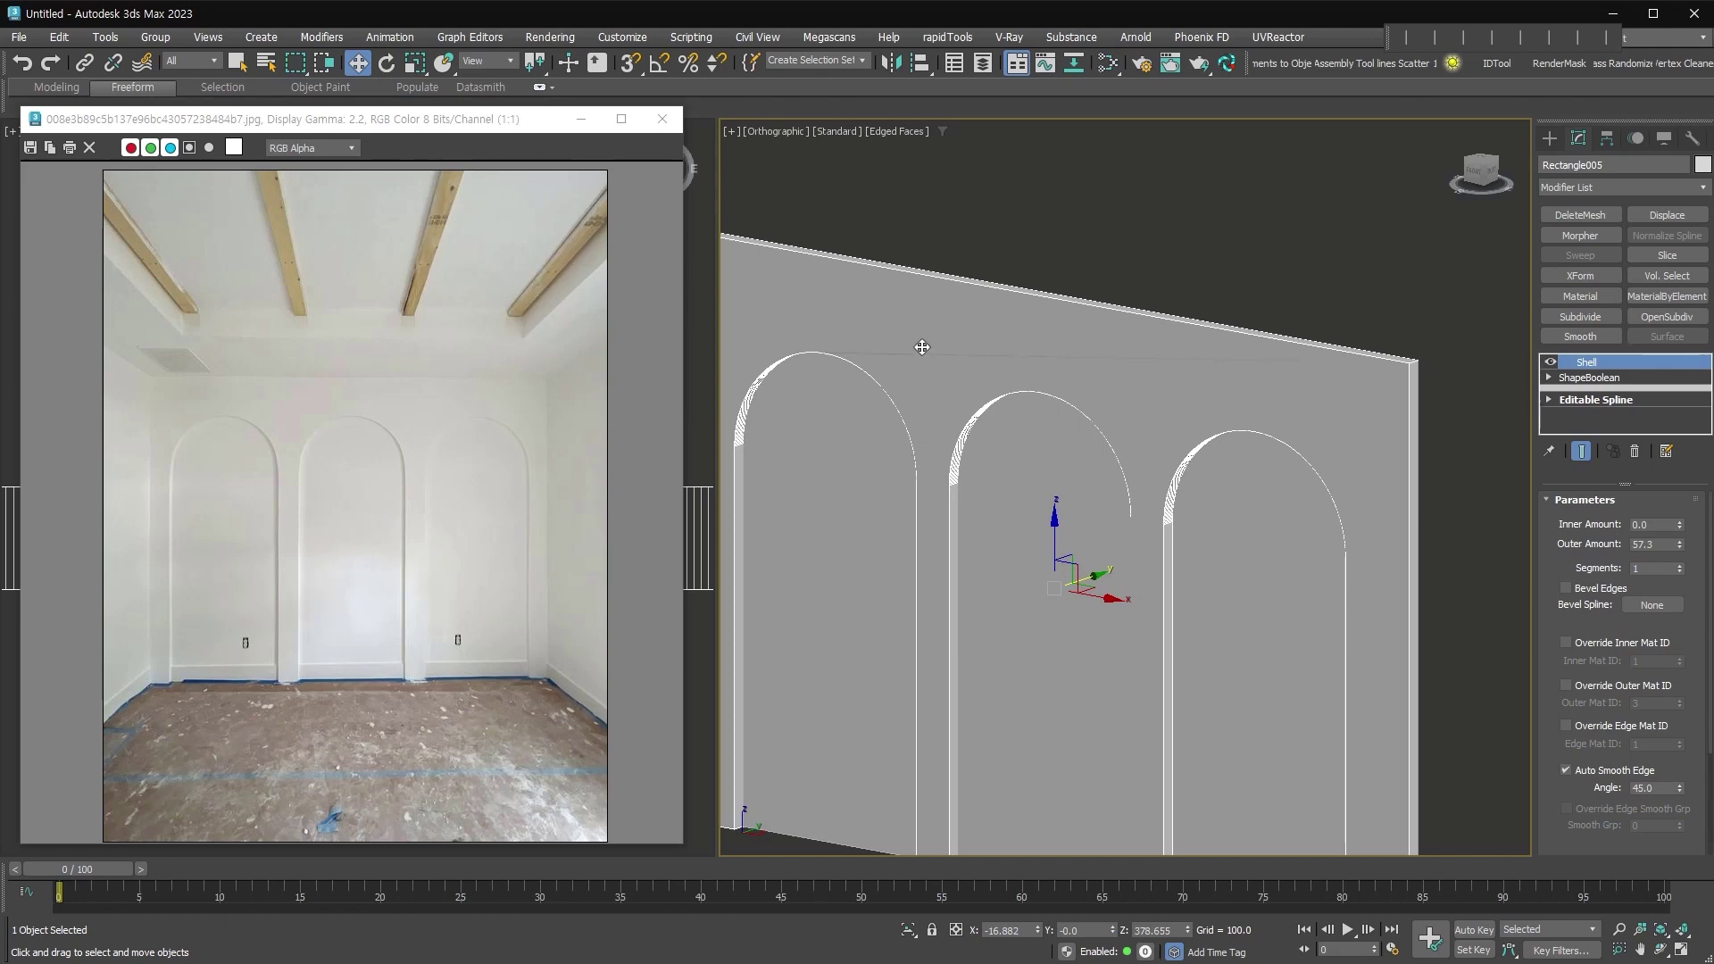
pyautogui.hotkey('alt', 'c')
pyautogui.moveTo(1312, 528); pyautogui.dragTo(1364, 474, button='middle')
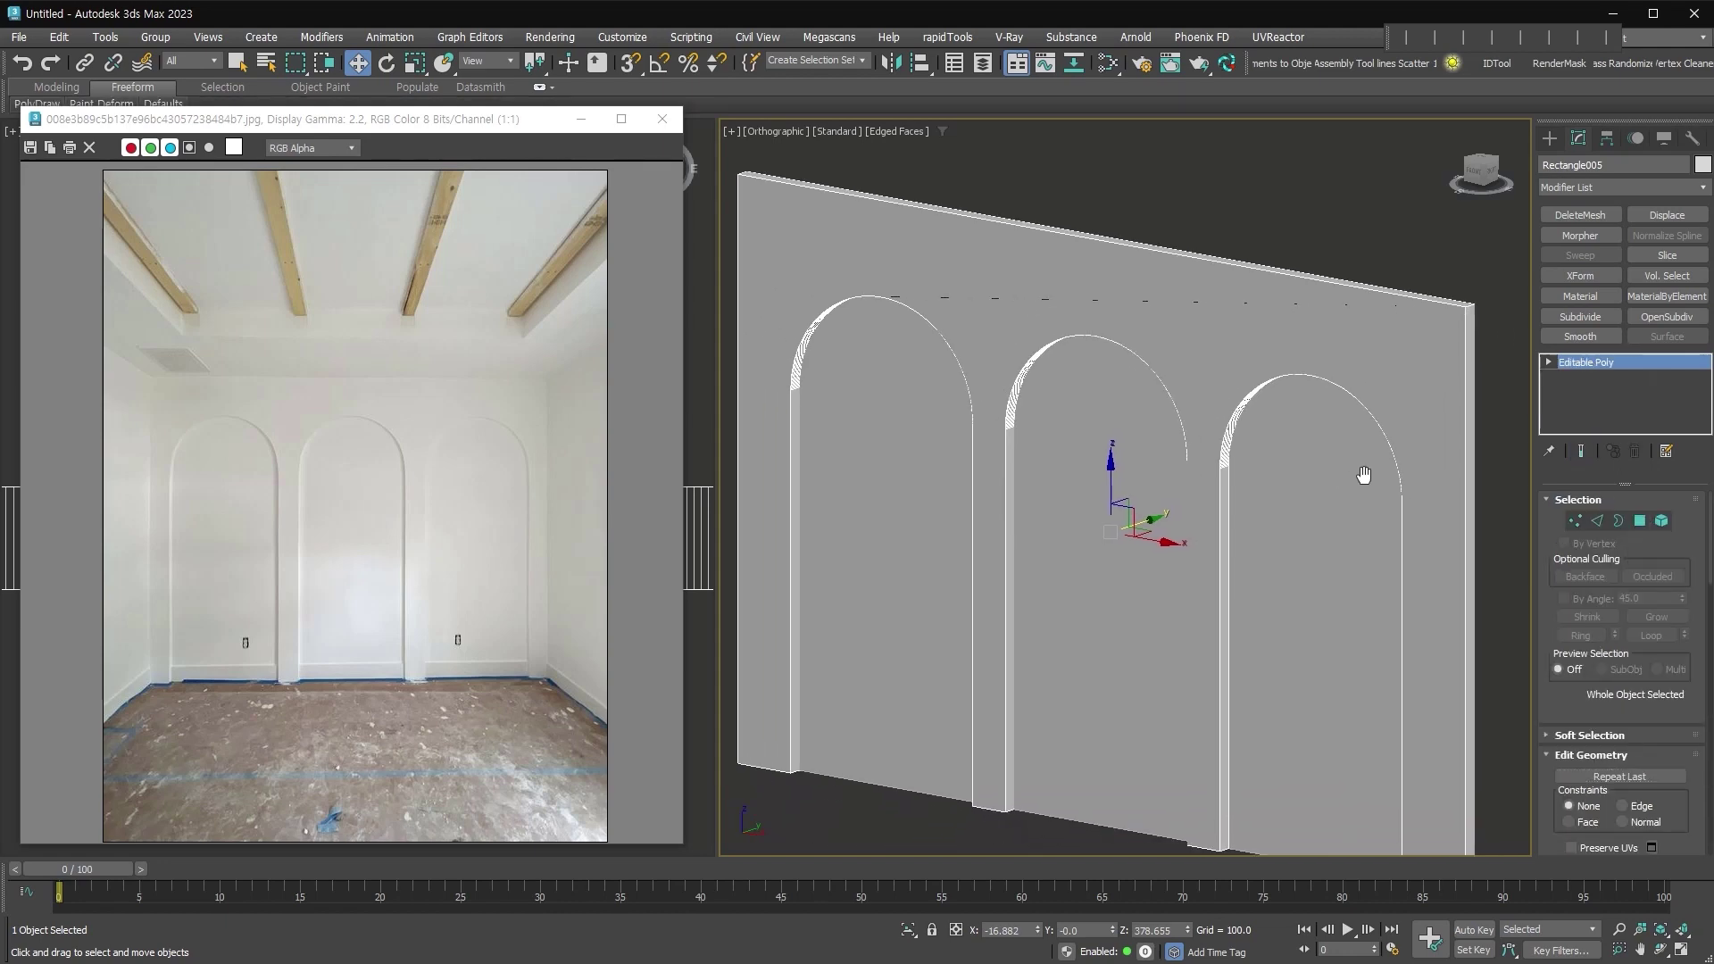
# Draw a vertical line extending beyond the wall's height between the left and middle arches, and snap it to the middle of that pier
pyautogui.scroll(-3, 1650, 535)
pyautogui.keyDown('alt'); pyautogui.moveTo(1015, 367); pyautogui.dragTo(1033, 335, button='middle'); pyautogui.keyUp('alt')
pyautogui.scroll(-3, 1062, 357)
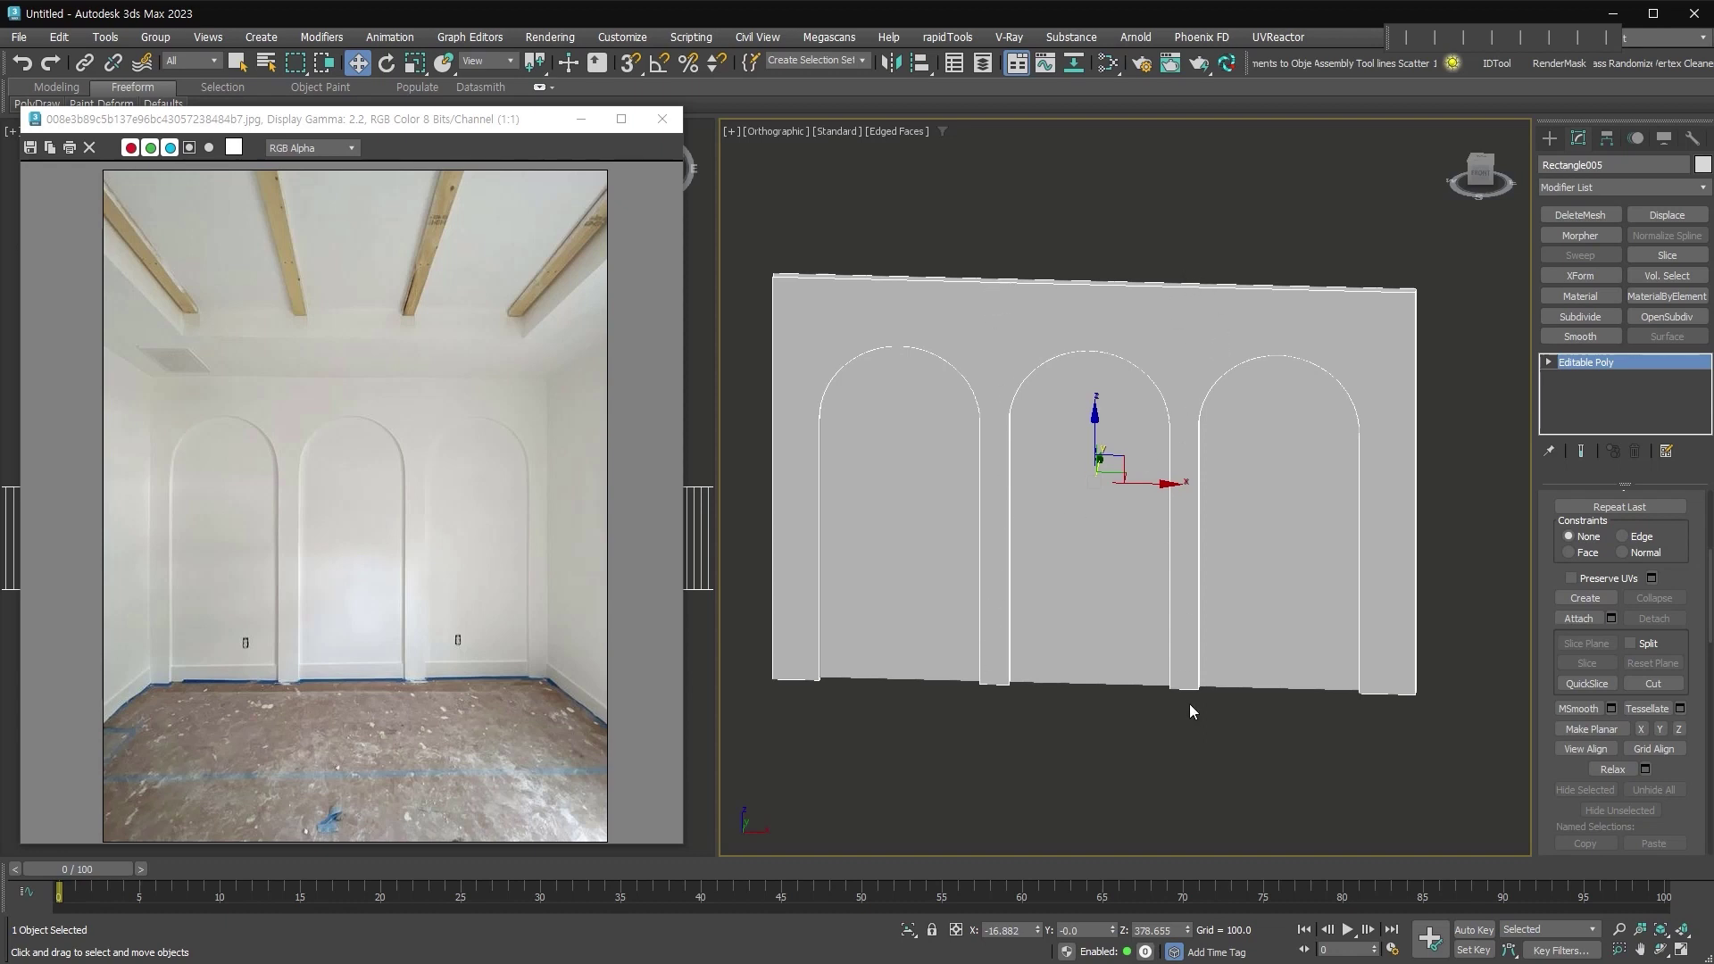
pyautogui.press('f')
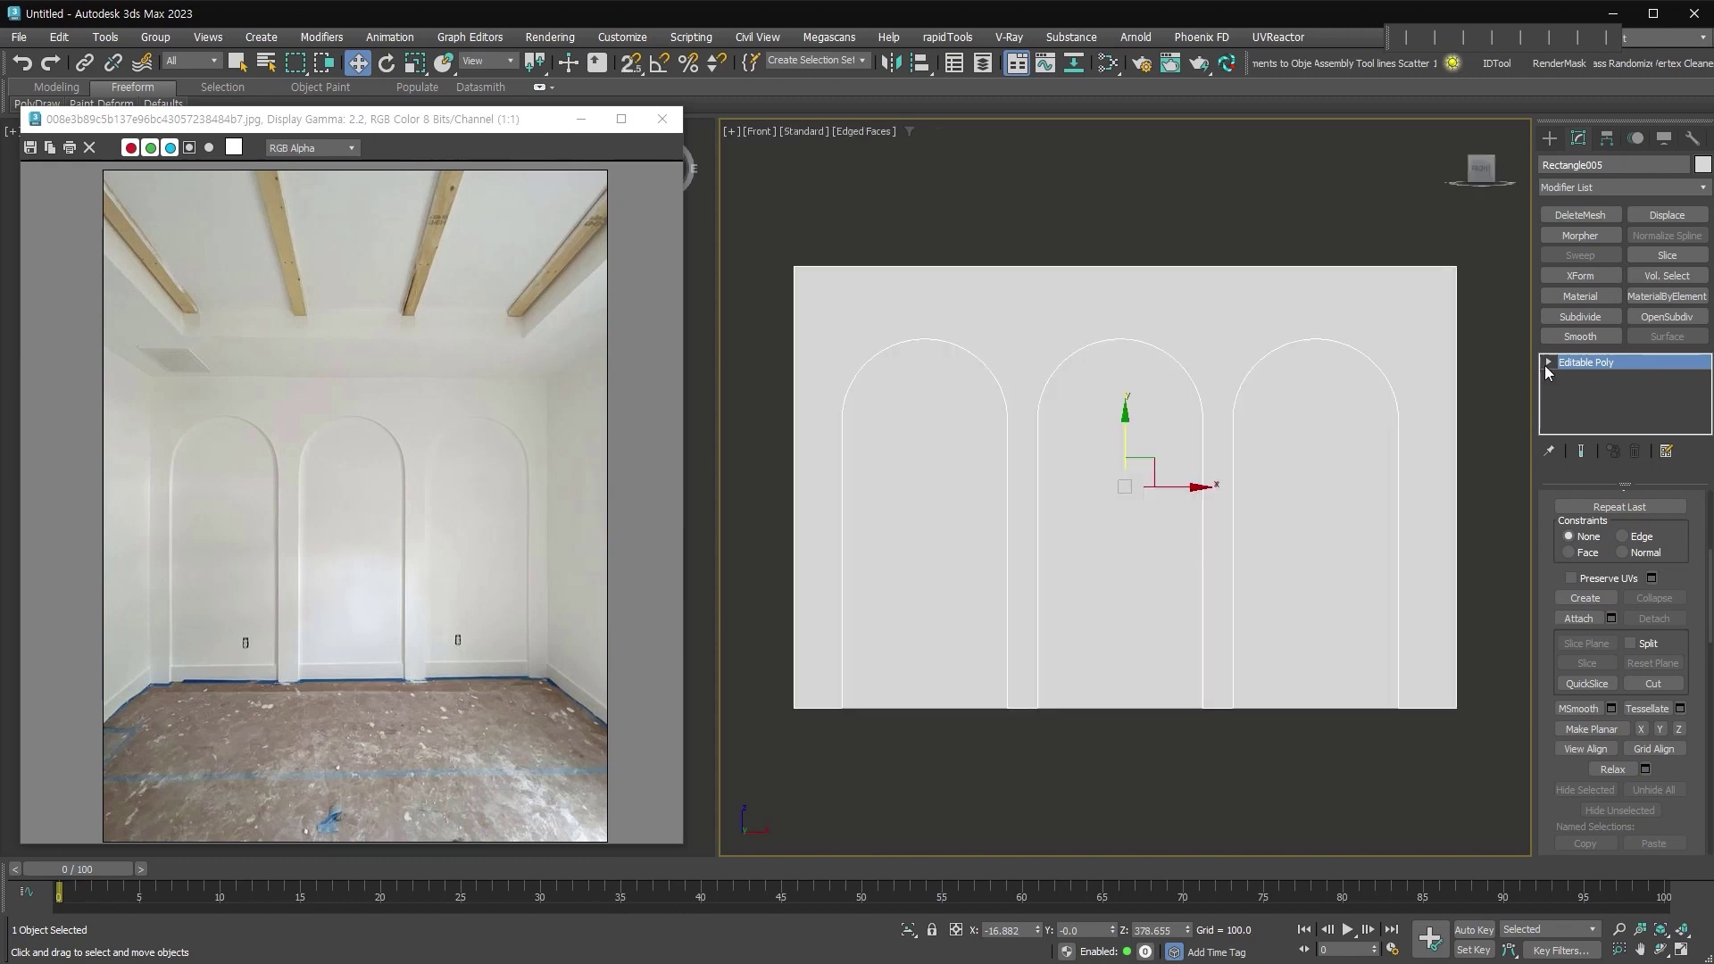
pyautogui.click(1549, 138)
pyautogui.click(1573, 167)
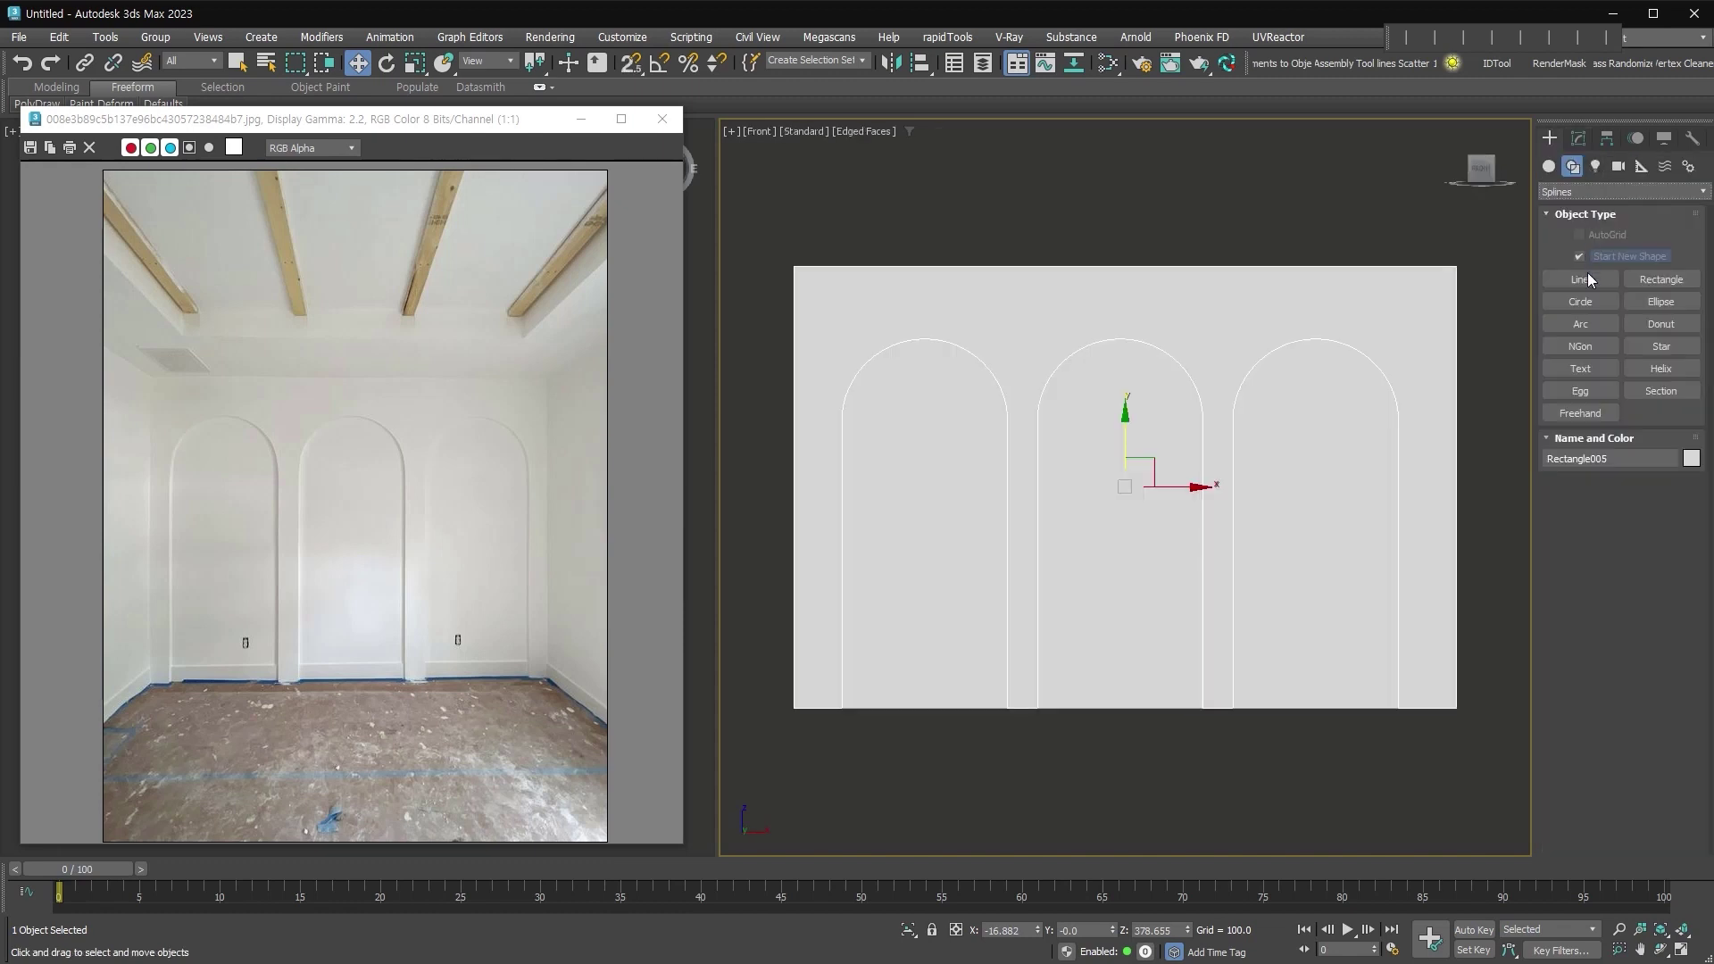
pyautogui.click(1580, 279)
pyautogui.click(1019, 246)
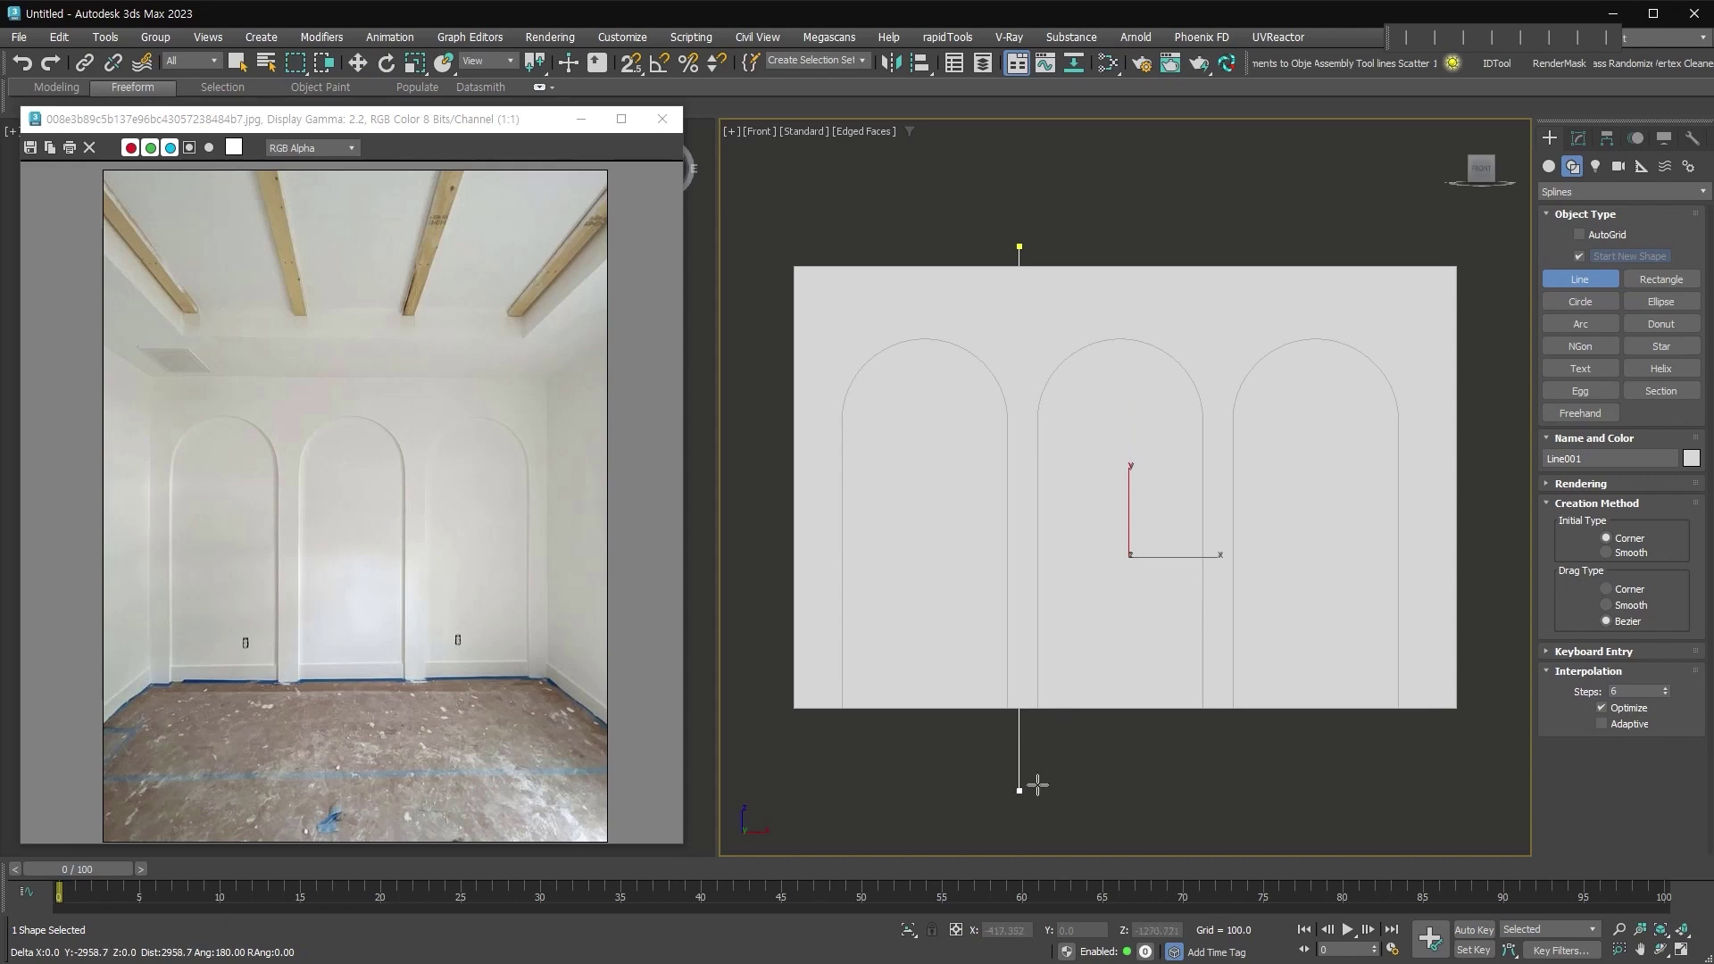
pyautogui.click(1019, 781)
pyautogui.rightClick(1018, 781)
pyautogui.press('w')
pyautogui.press('s')
pyautogui.moveTo(1015, 689); pyautogui.dragTo(1018, 690)
# QuickSlice the arched wall vertically along the guide line between the left and middle arches
pyautogui.click(1271, 571)
pyautogui.click(1579, 139)
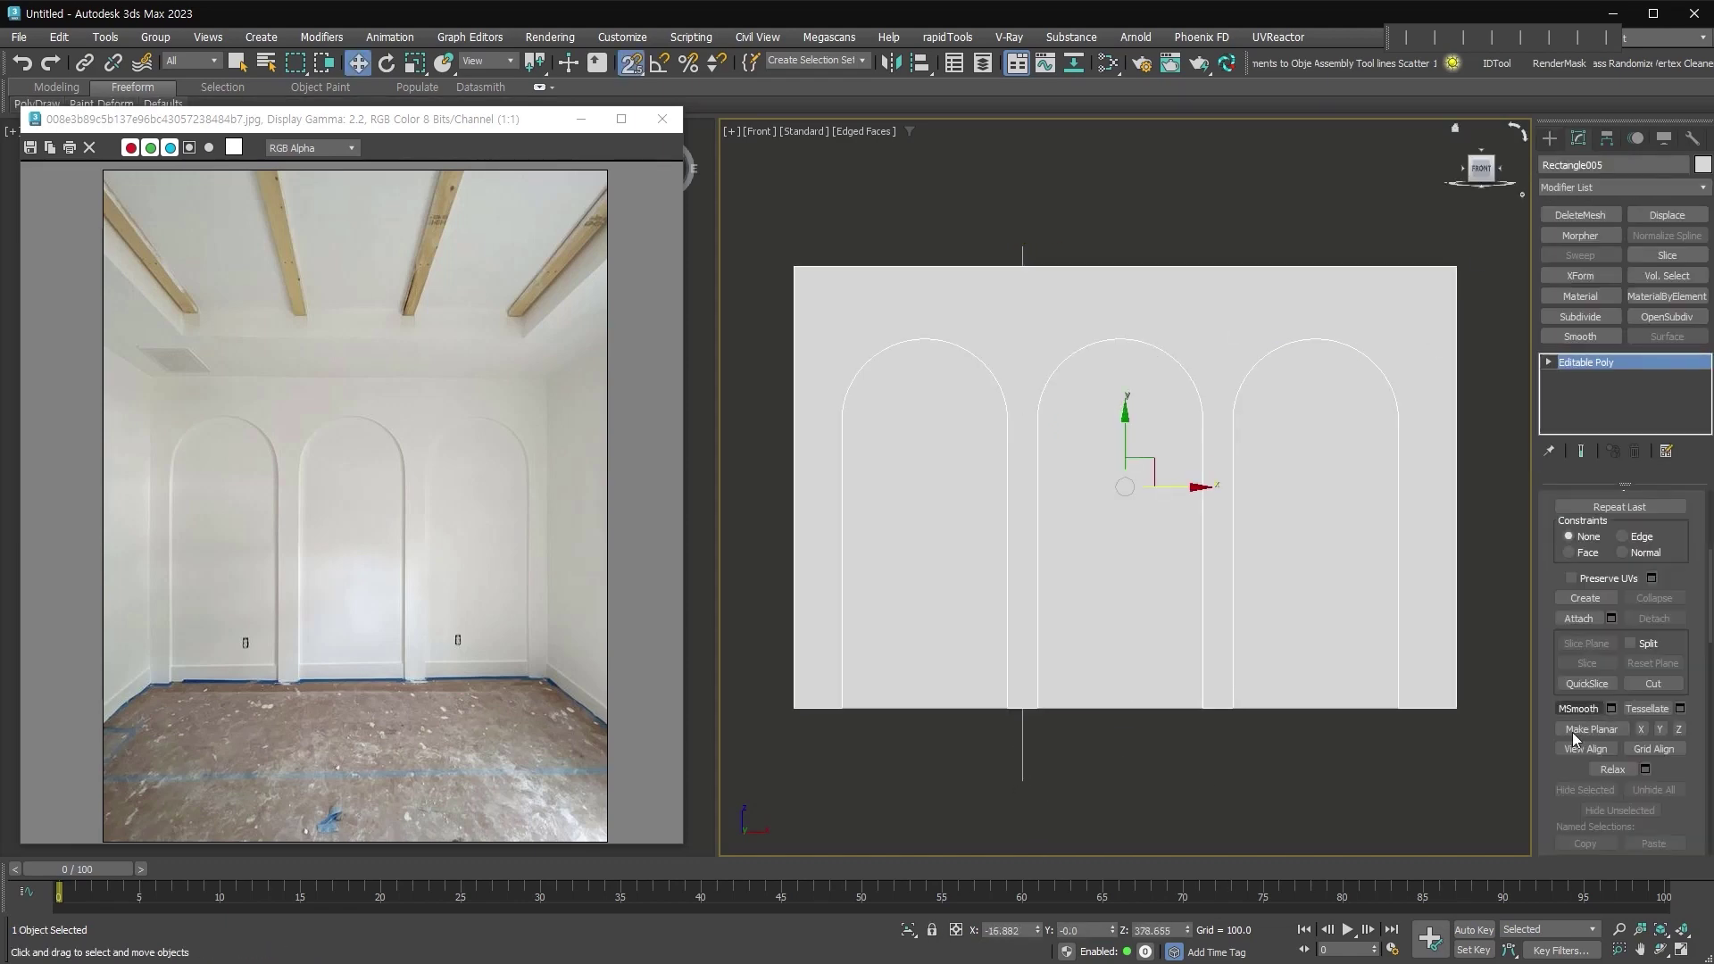
pyautogui.click(1587, 683)
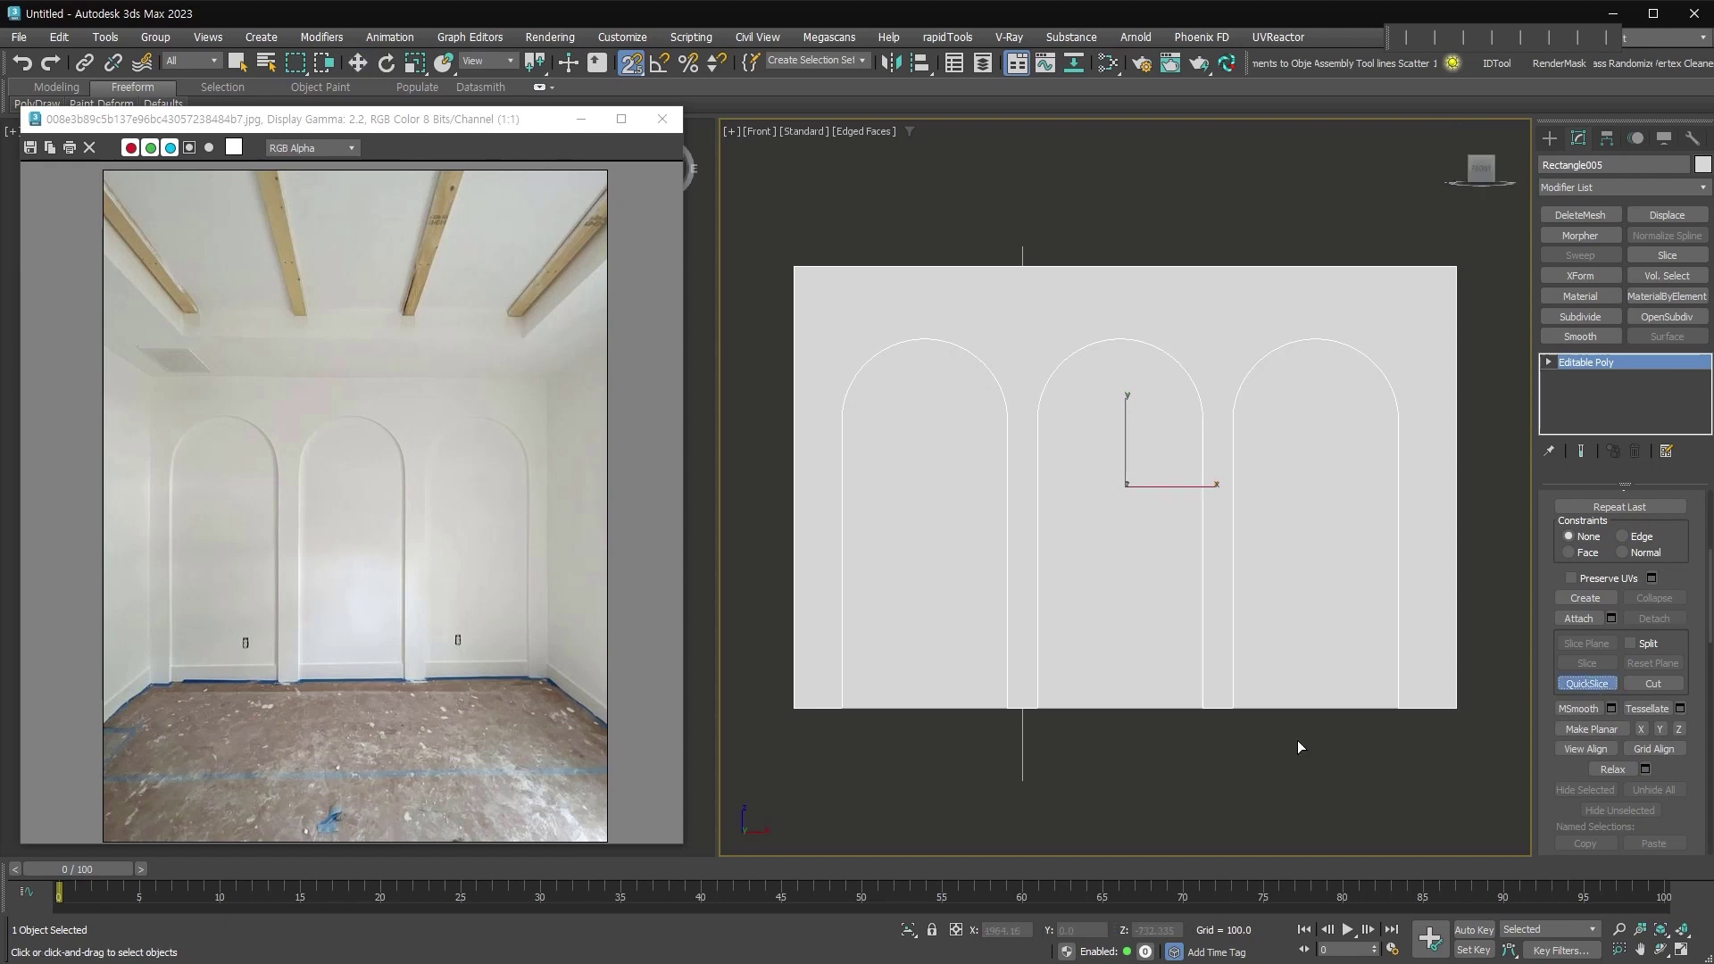
pyautogui.click(1022, 780)
pyautogui.click(1024, 253)
pyautogui.rightClick(1140, 264)
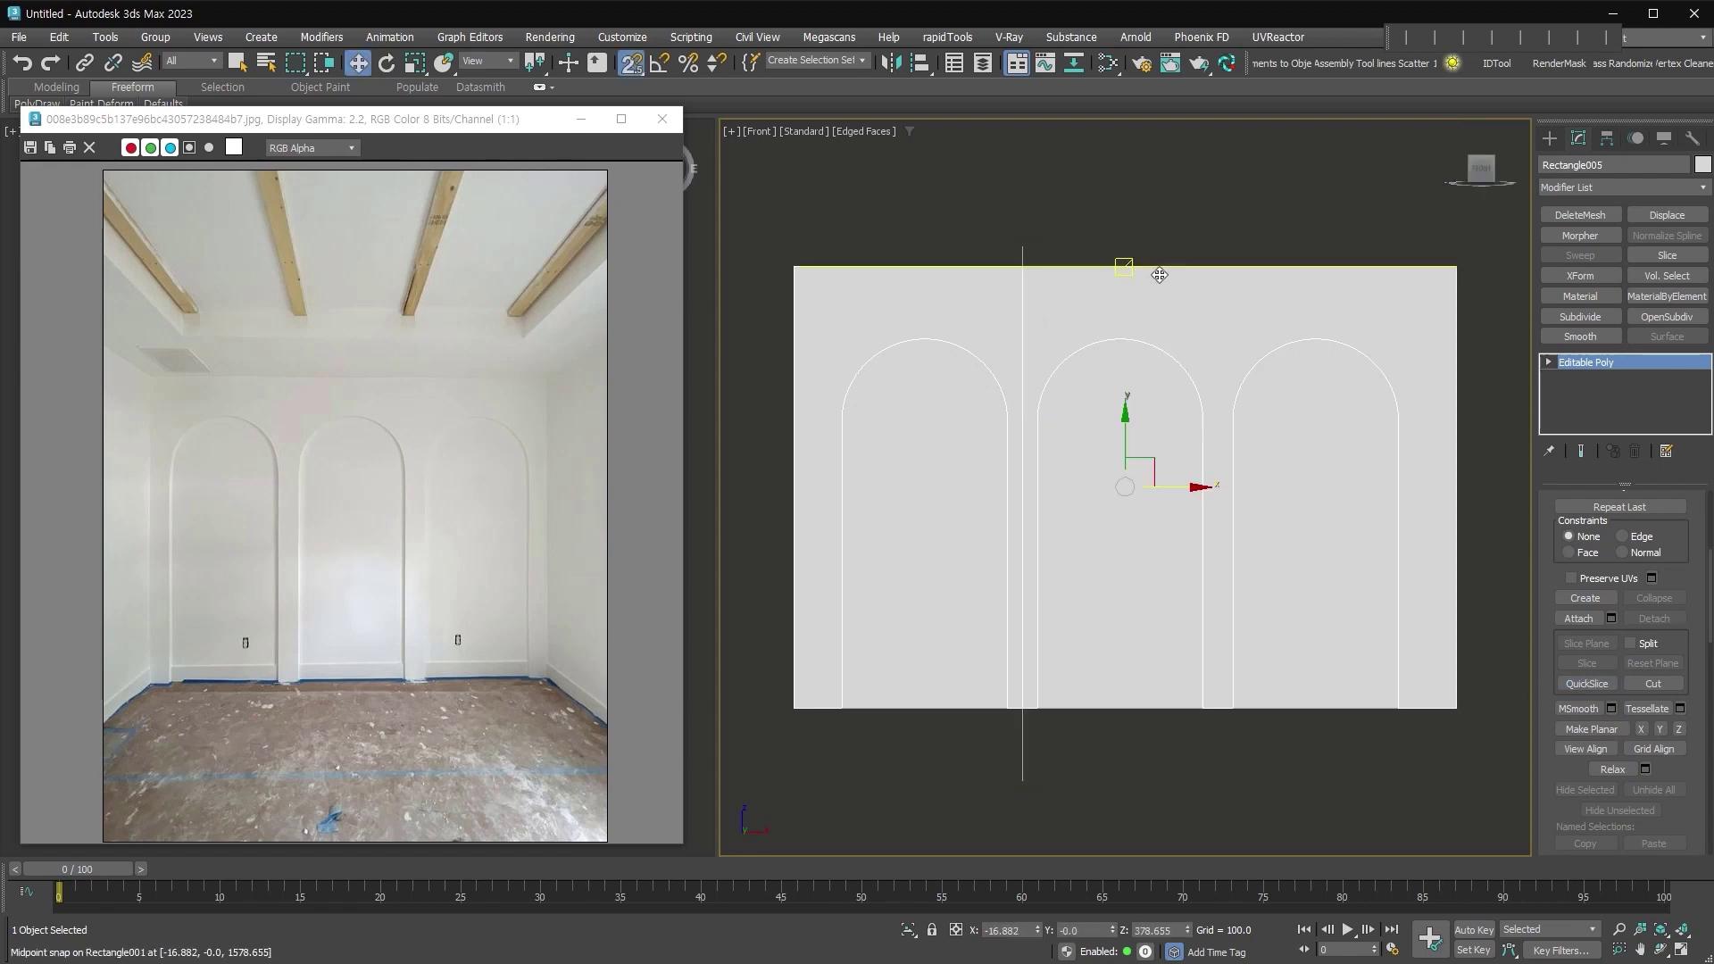
# Select all polygons of the arched wall and retriangulate them, then leave polygon editing
pyautogui.keyDown('alt'); pyautogui.moveTo(1140, 264); pyautogui.dragTo(1294, 295, button='middle'); pyautogui.keyUp('alt')
pyautogui.click(1549, 362)
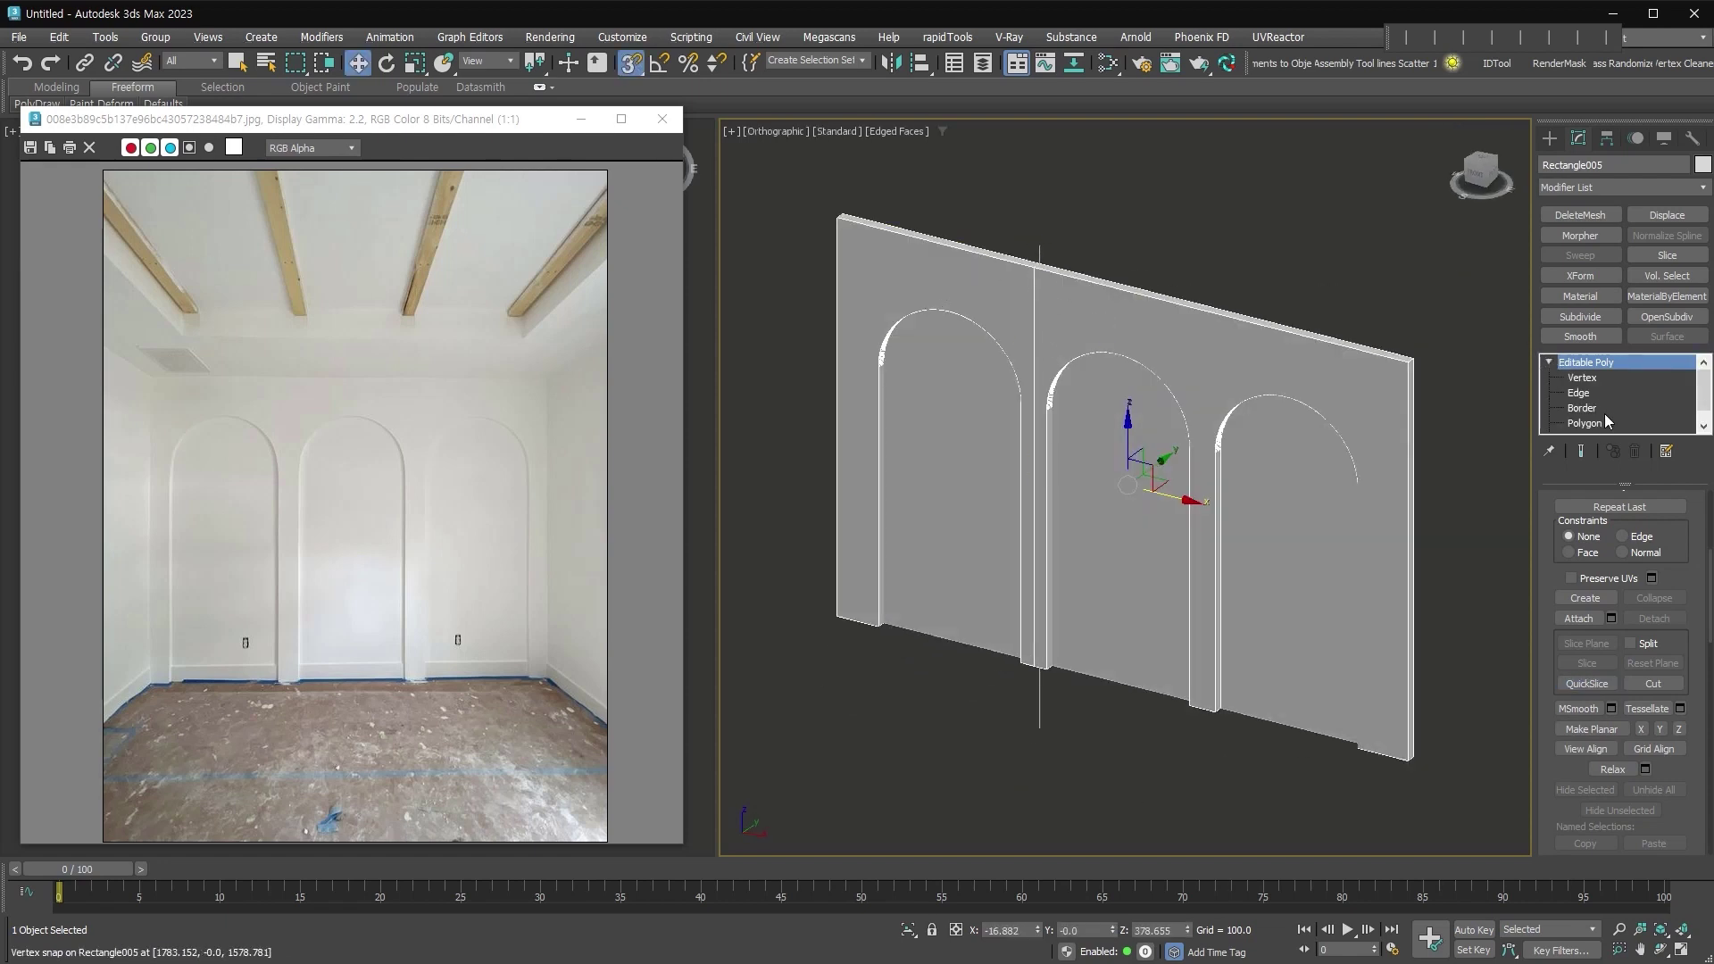
pyautogui.click(1605, 422)
pyautogui.hotkey('ctrl', 'a')
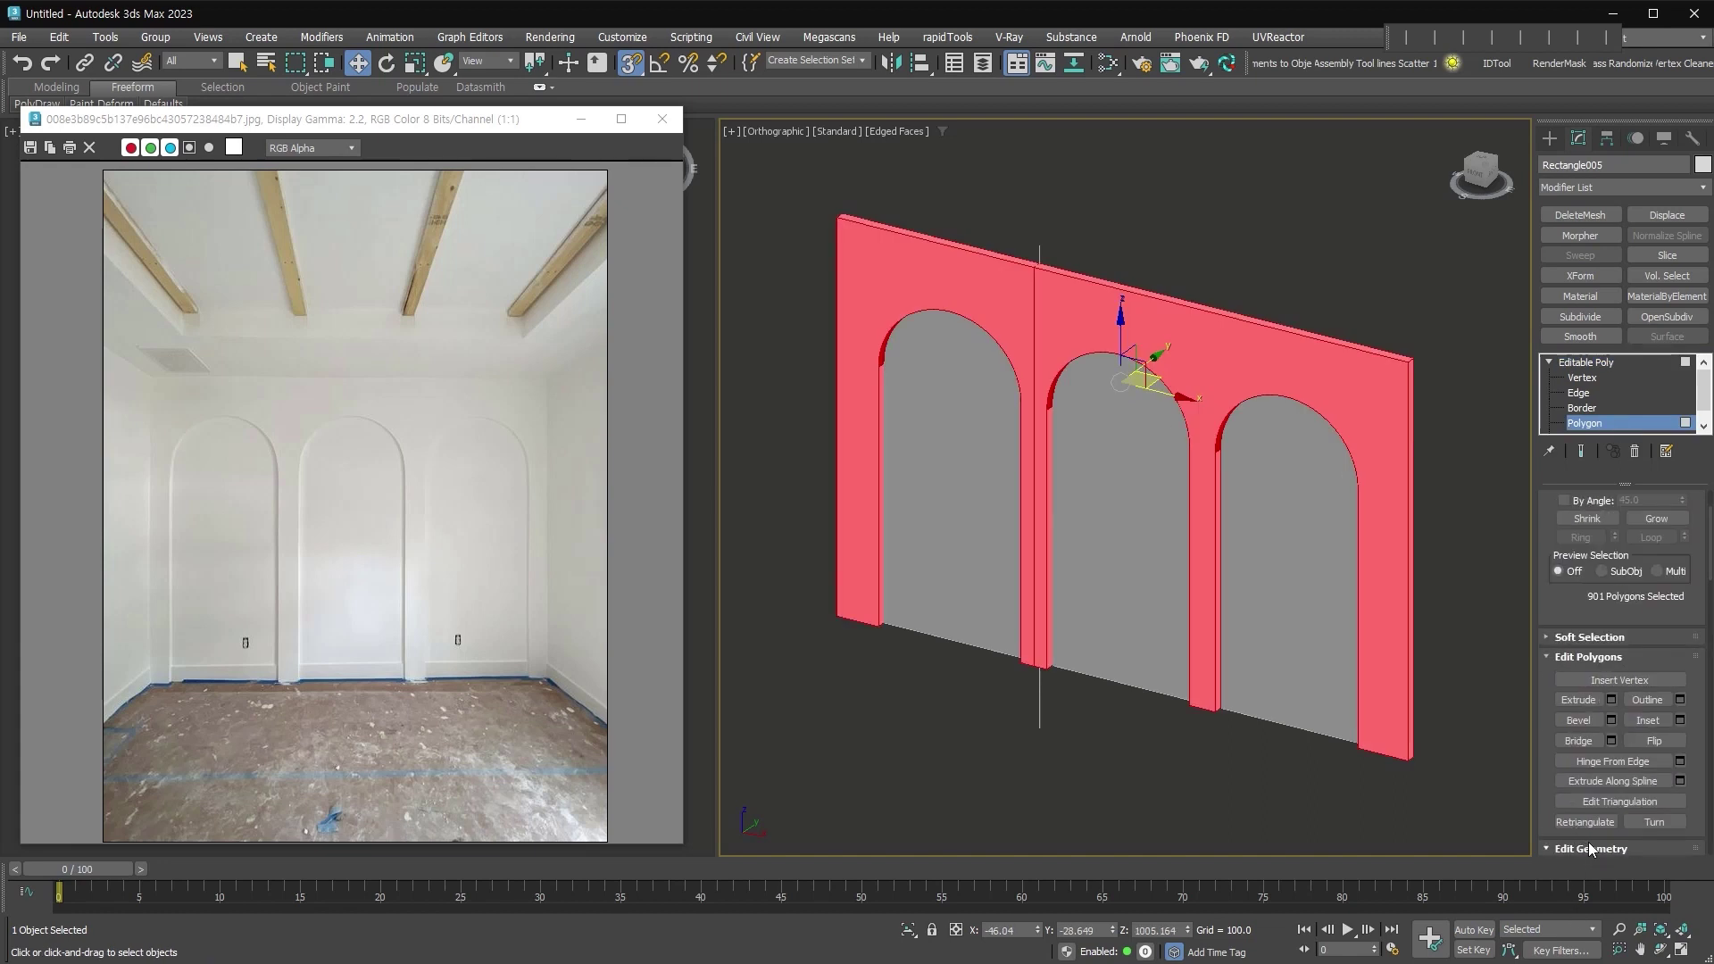
pyautogui.click(1585, 821)
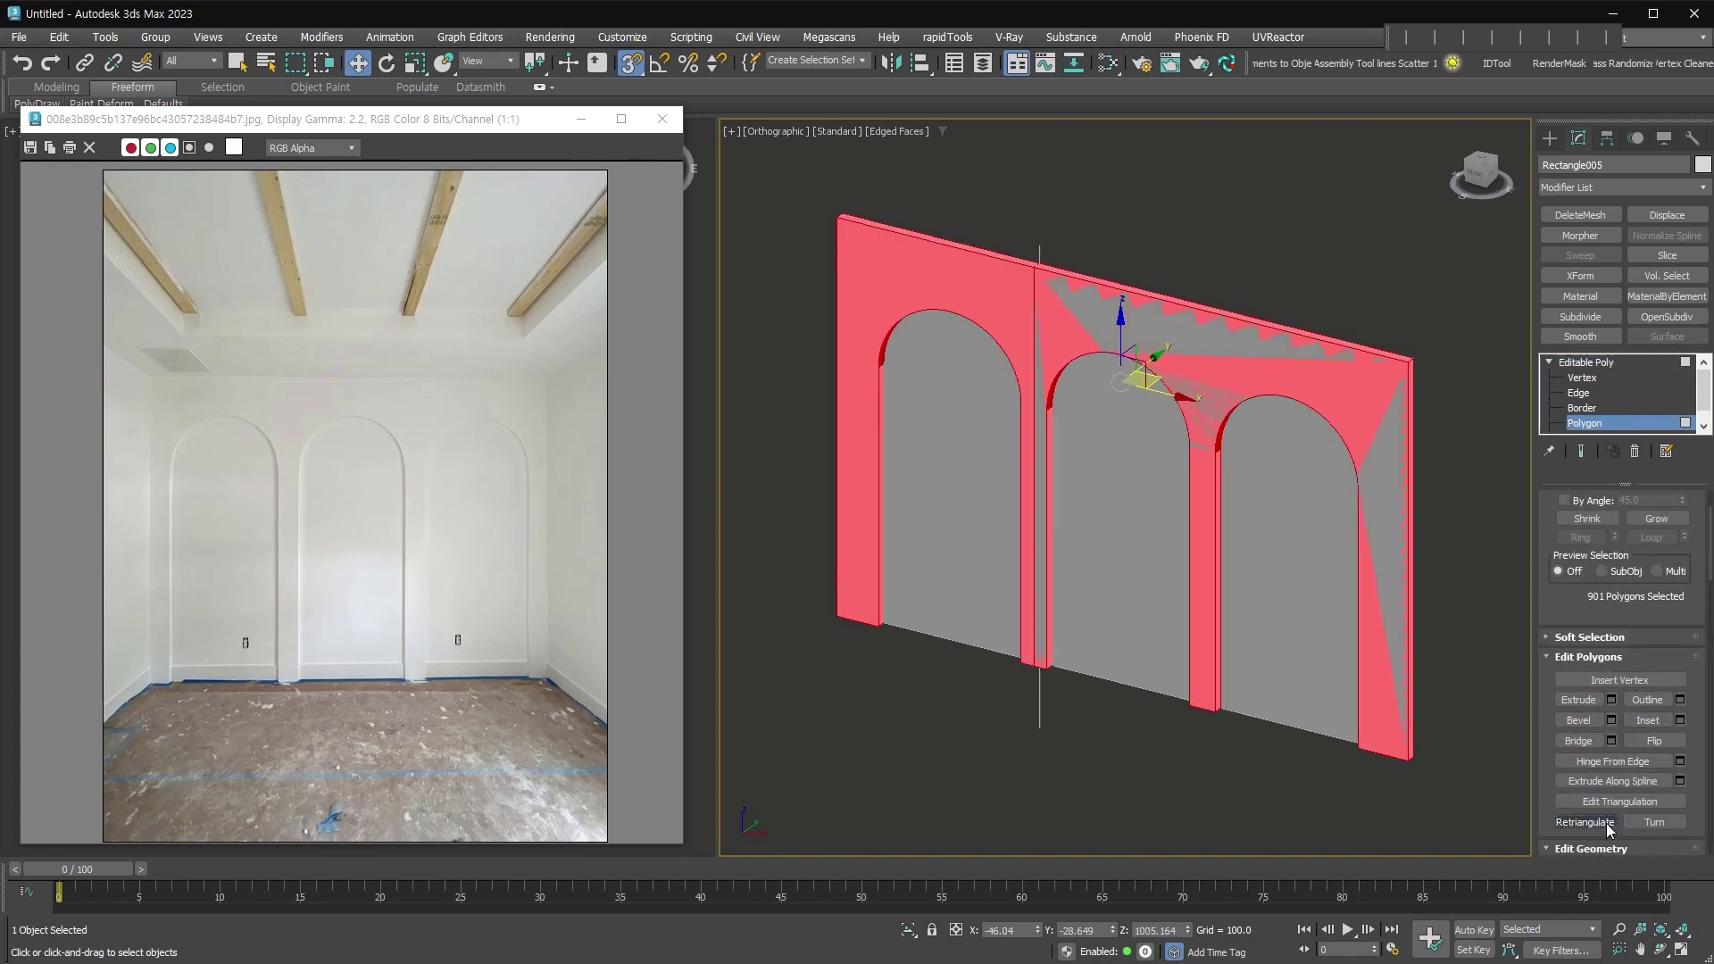
pyautogui.keyDown('alt'); pyautogui.moveTo(1104, 543); pyautogui.dragTo(1122, 437, button='middle'); pyautogui.keyUp('alt')
pyautogui.click(1612, 424)
# Move the guide line along X to the middle of the pier between the middle and right arches
pyautogui.keyDown('alt'); pyautogui.moveTo(1196, 361); pyautogui.dragTo(1236, 333, button='middle'); pyautogui.keyUp('alt')
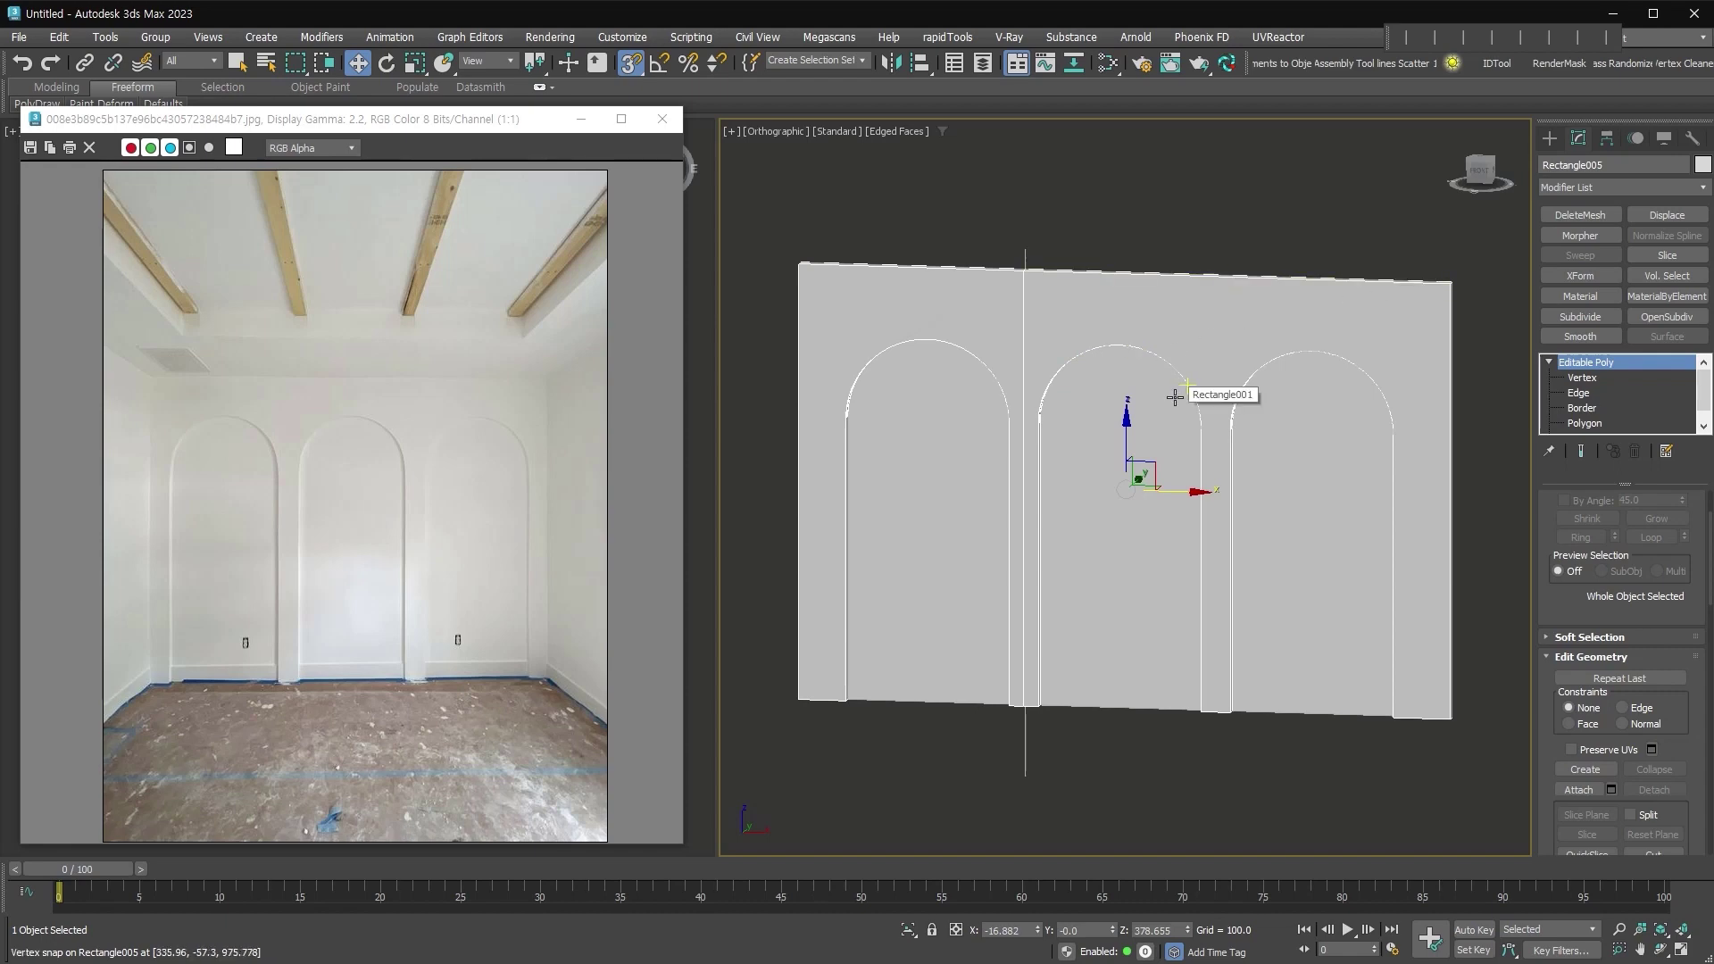
pyautogui.click(1026, 768)
pyautogui.moveTo(1025, 512); pyautogui.dragTo(1218, 712)
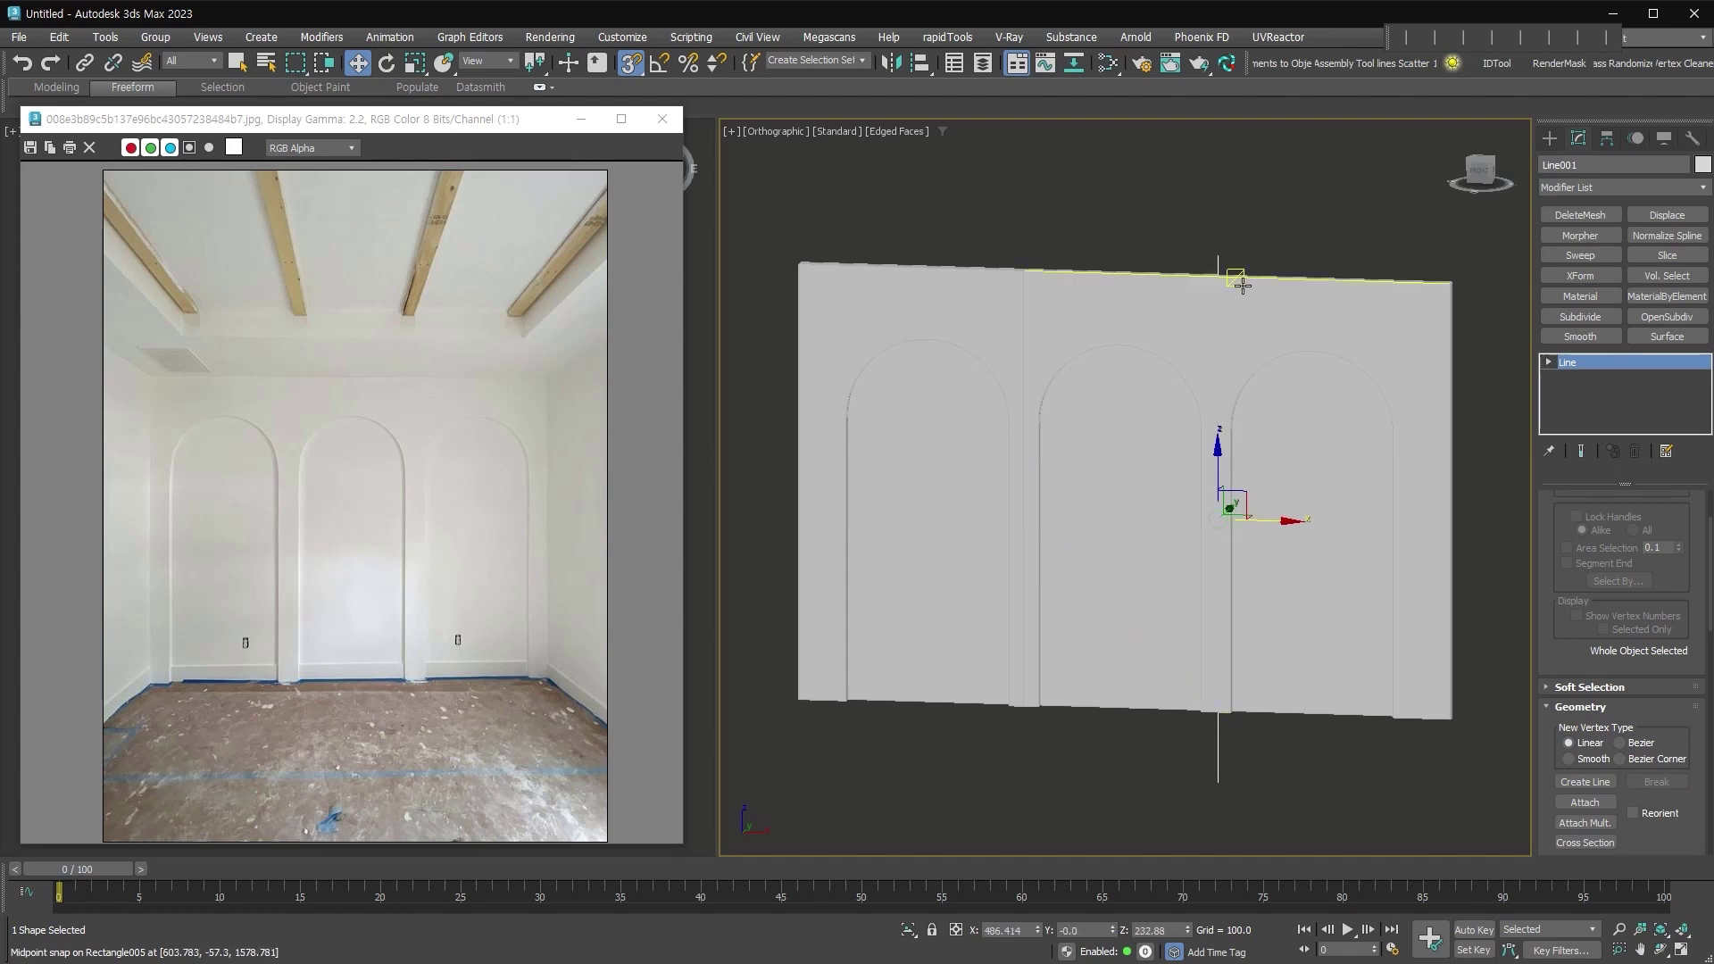
# QuickSlice the arched wall vertically along the guide line between the middle and right arches
pyautogui.click(1235, 312)
pyautogui.press('f')
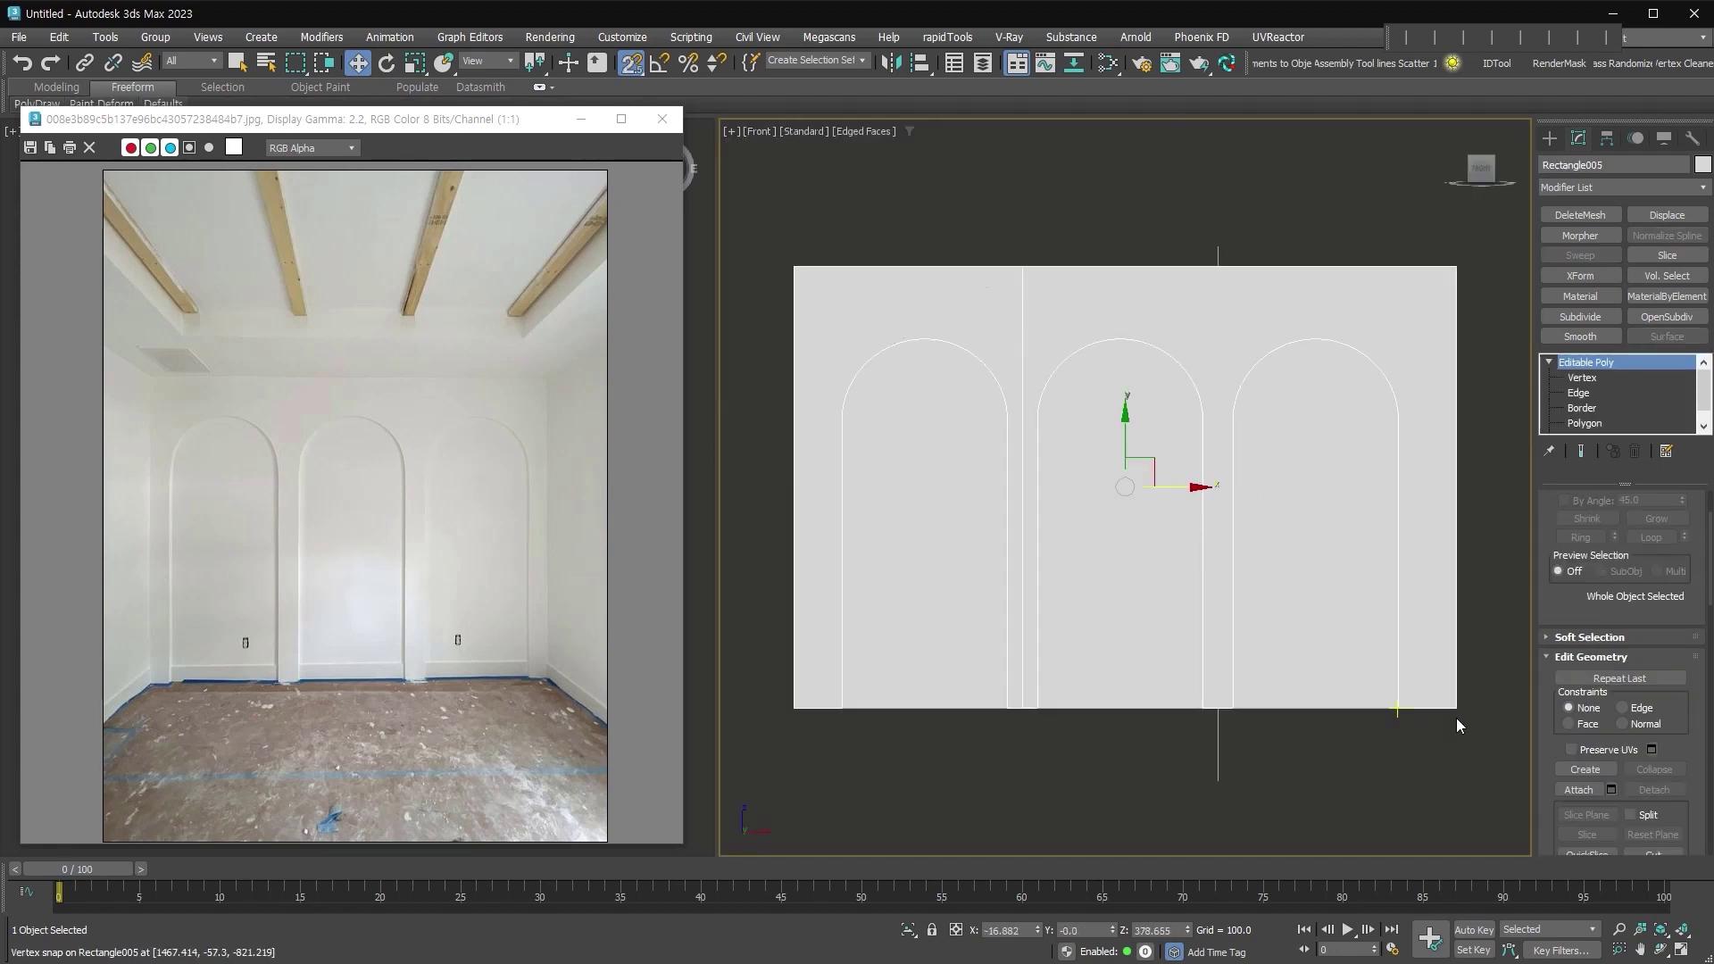
pyautogui.scroll(-3, 1557, 586)
pyautogui.click(1586, 665)
pyautogui.click(1218, 782)
pyautogui.click(1220, 258)
pyautogui.rightClick(1227, 260)
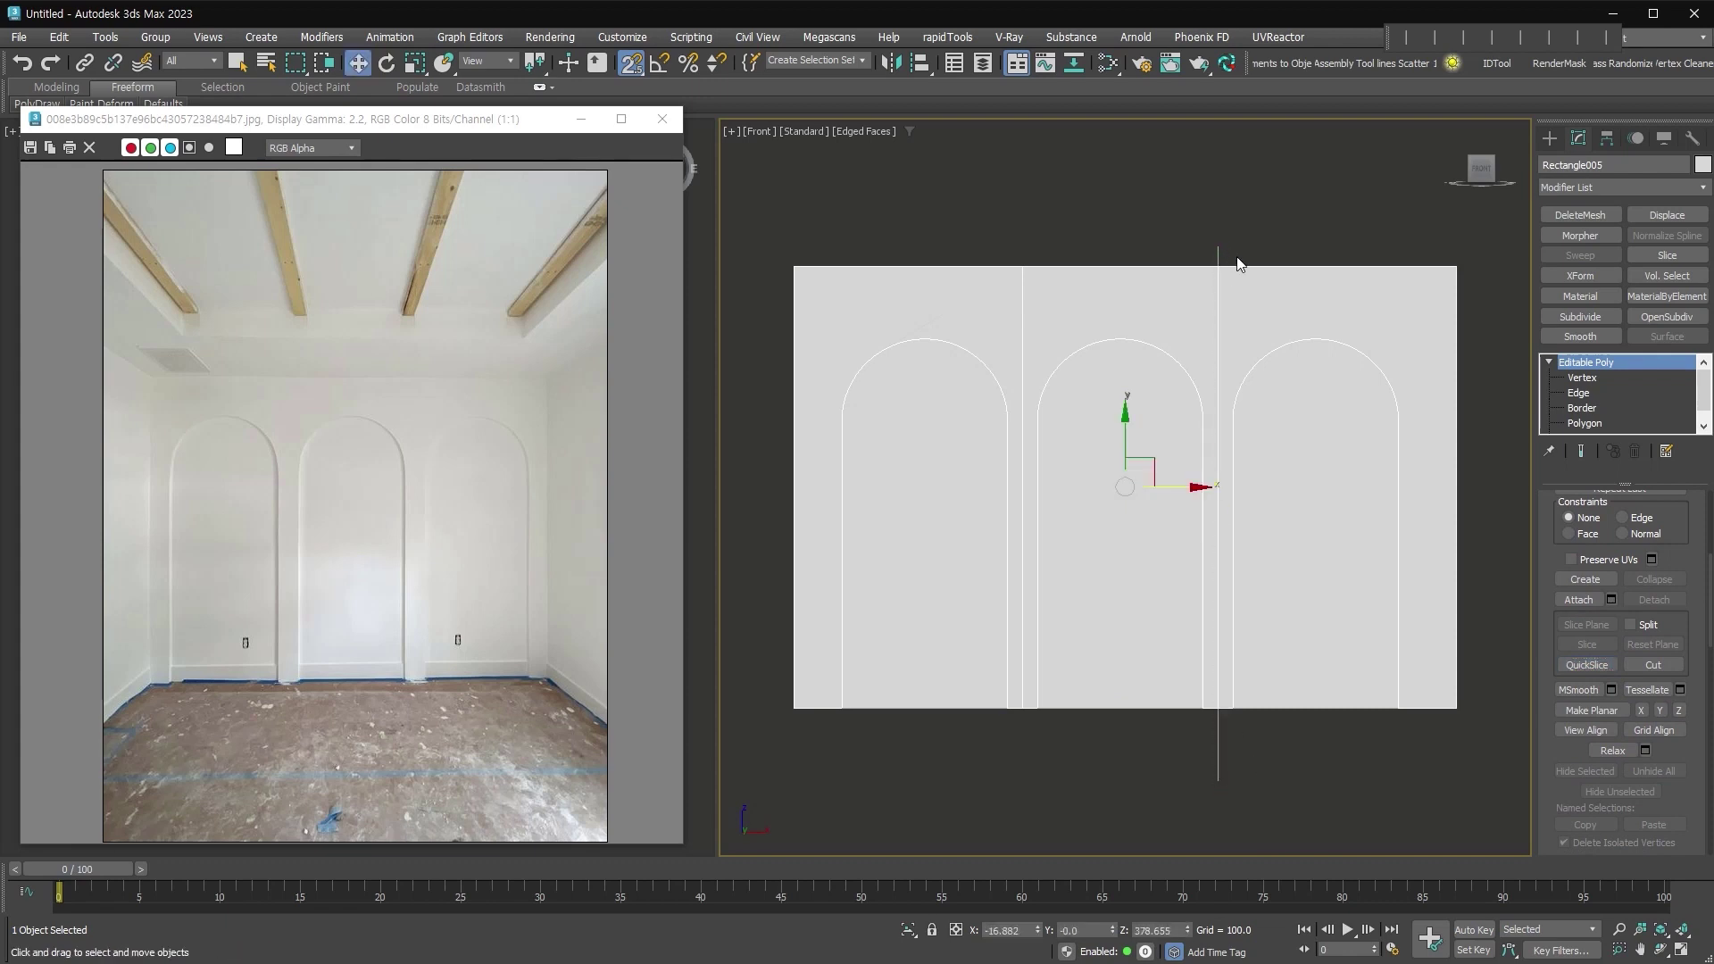
# Select all polygons of the arched wall and examine the faces around the two vertical slices
pyautogui.keyDown('alt'); pyautogui.moveTo(1443, 440); pyautogui.dragTo(1476, 471, button='middle'); pyautogui.keyUp('alt')
pyautogui.click(1586, 423)
pyautogui.hotkey('ctrl', 'a')
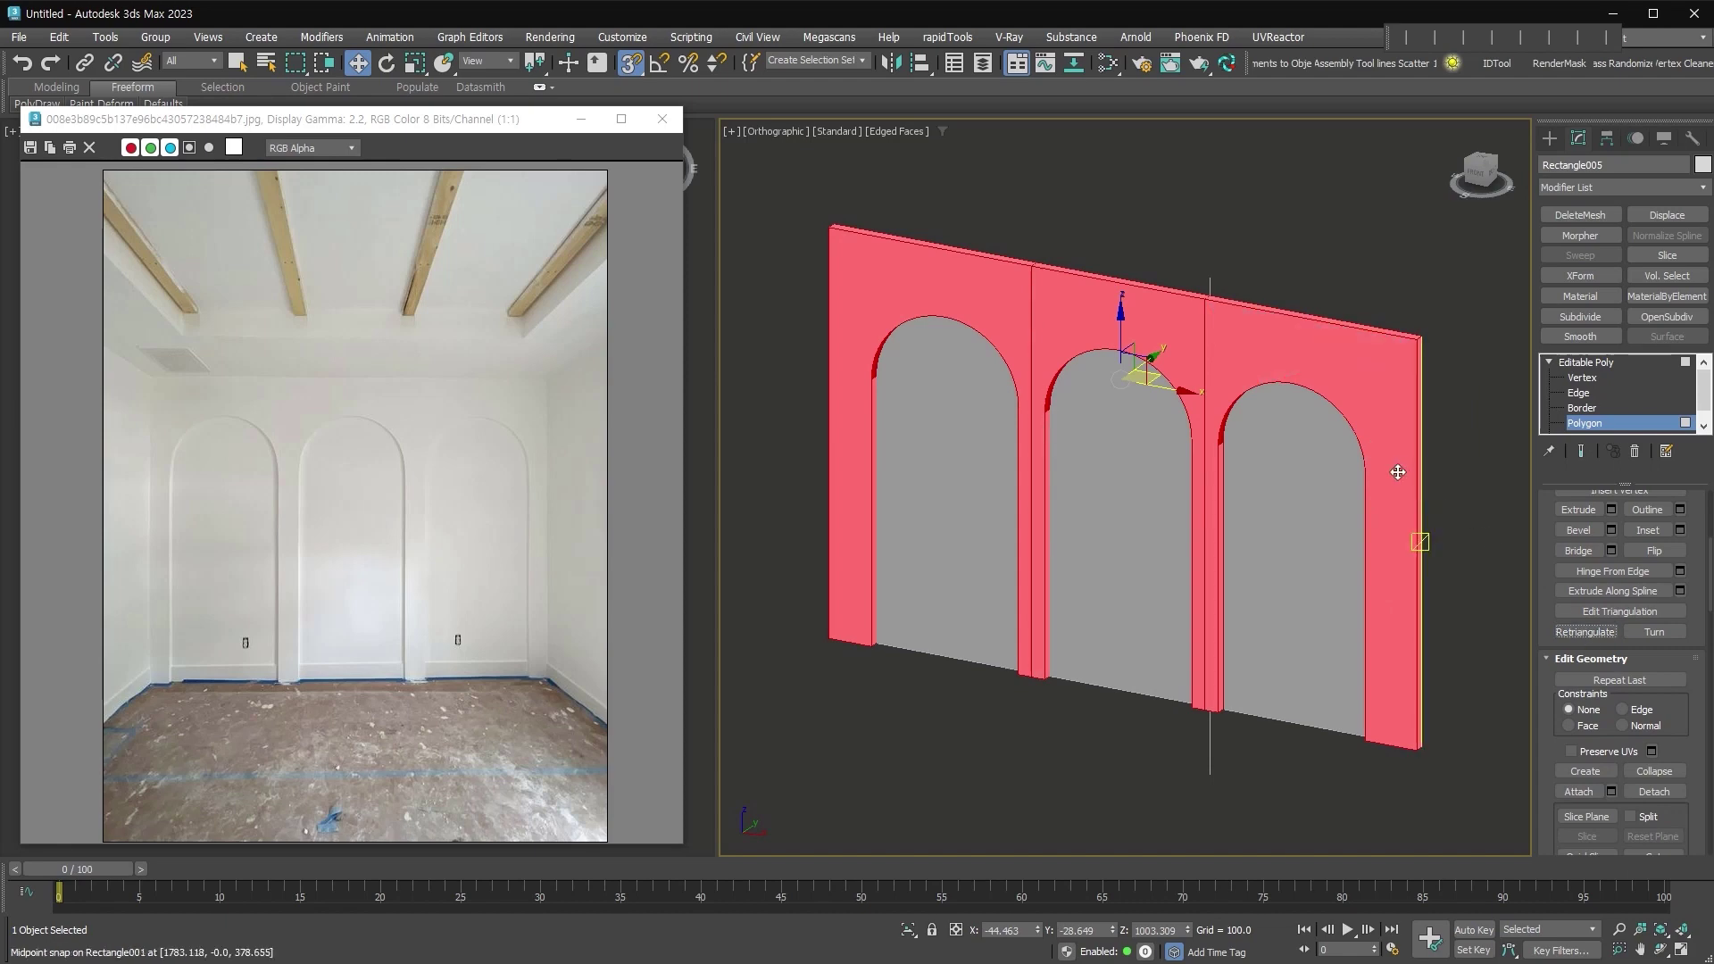
pyautogui.scroll(2, 1235, 328)
pyautogui.moveTo(1235, 328); pyautogui.dragTo(1151, 288, button='middle')
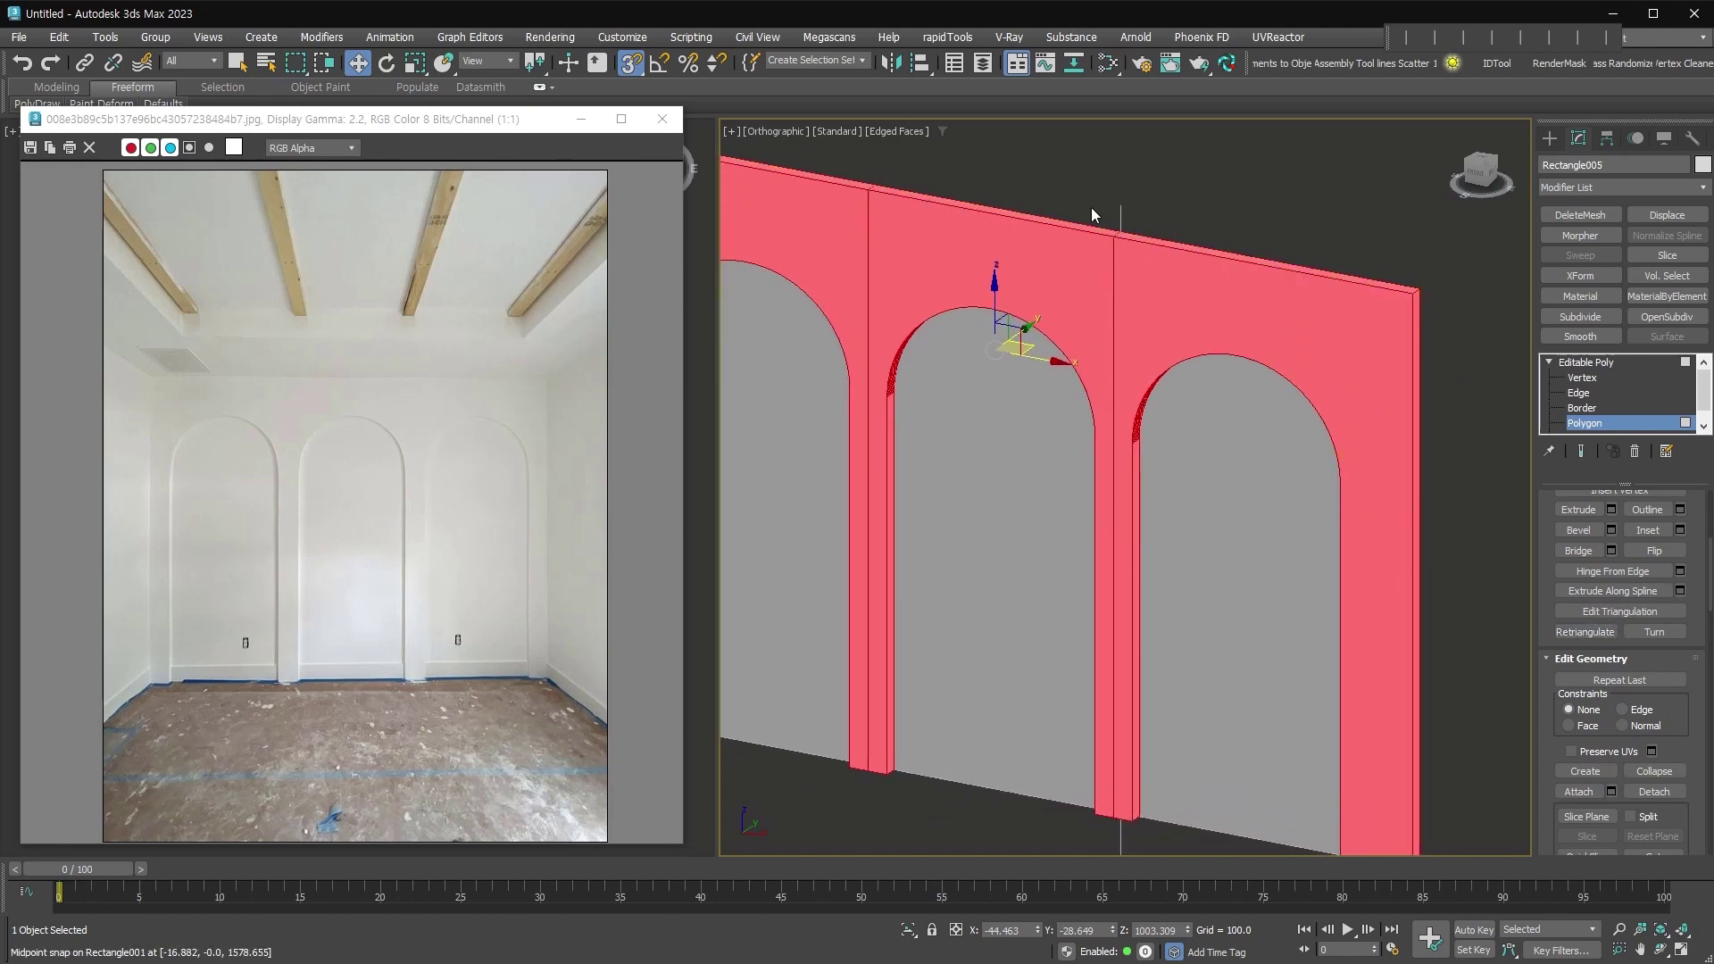
pyautogui.scroll(1, 1256, 536)
pyautogui.keyDown('alt'); pyautogui.moveTo(1257, 535); pyautogui.dragTo(1278, 512, button='middle'); pyautogui.keyUp('alt')
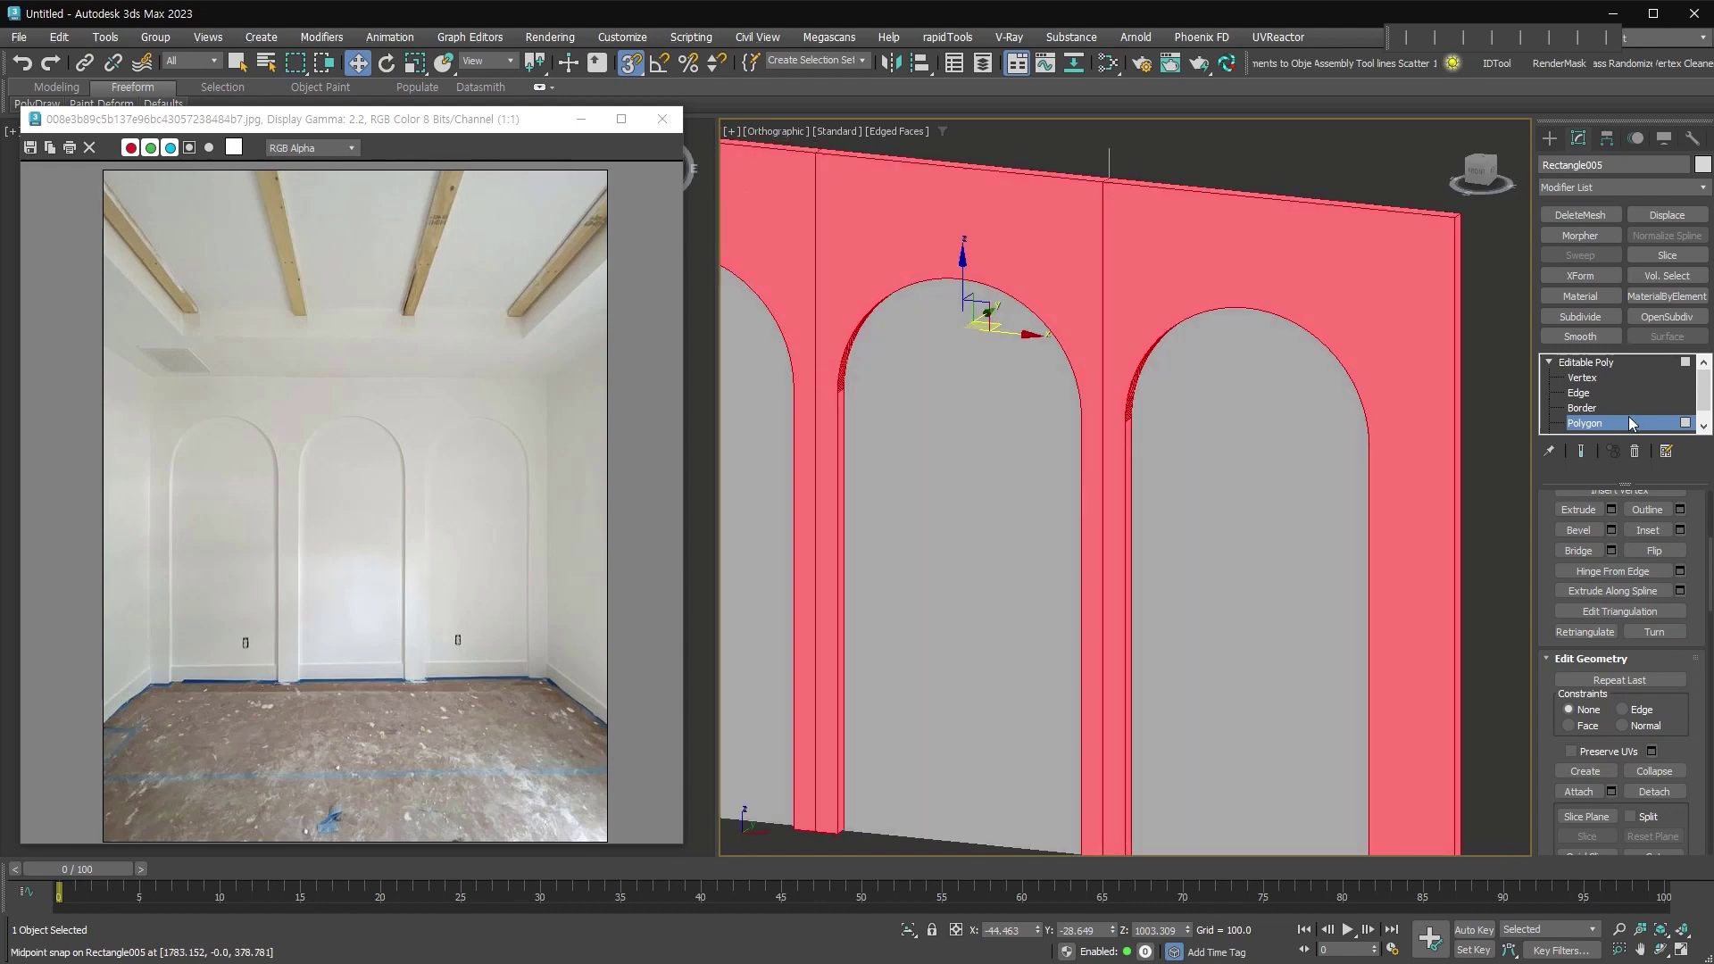
pyautogui.click(1629, 424)
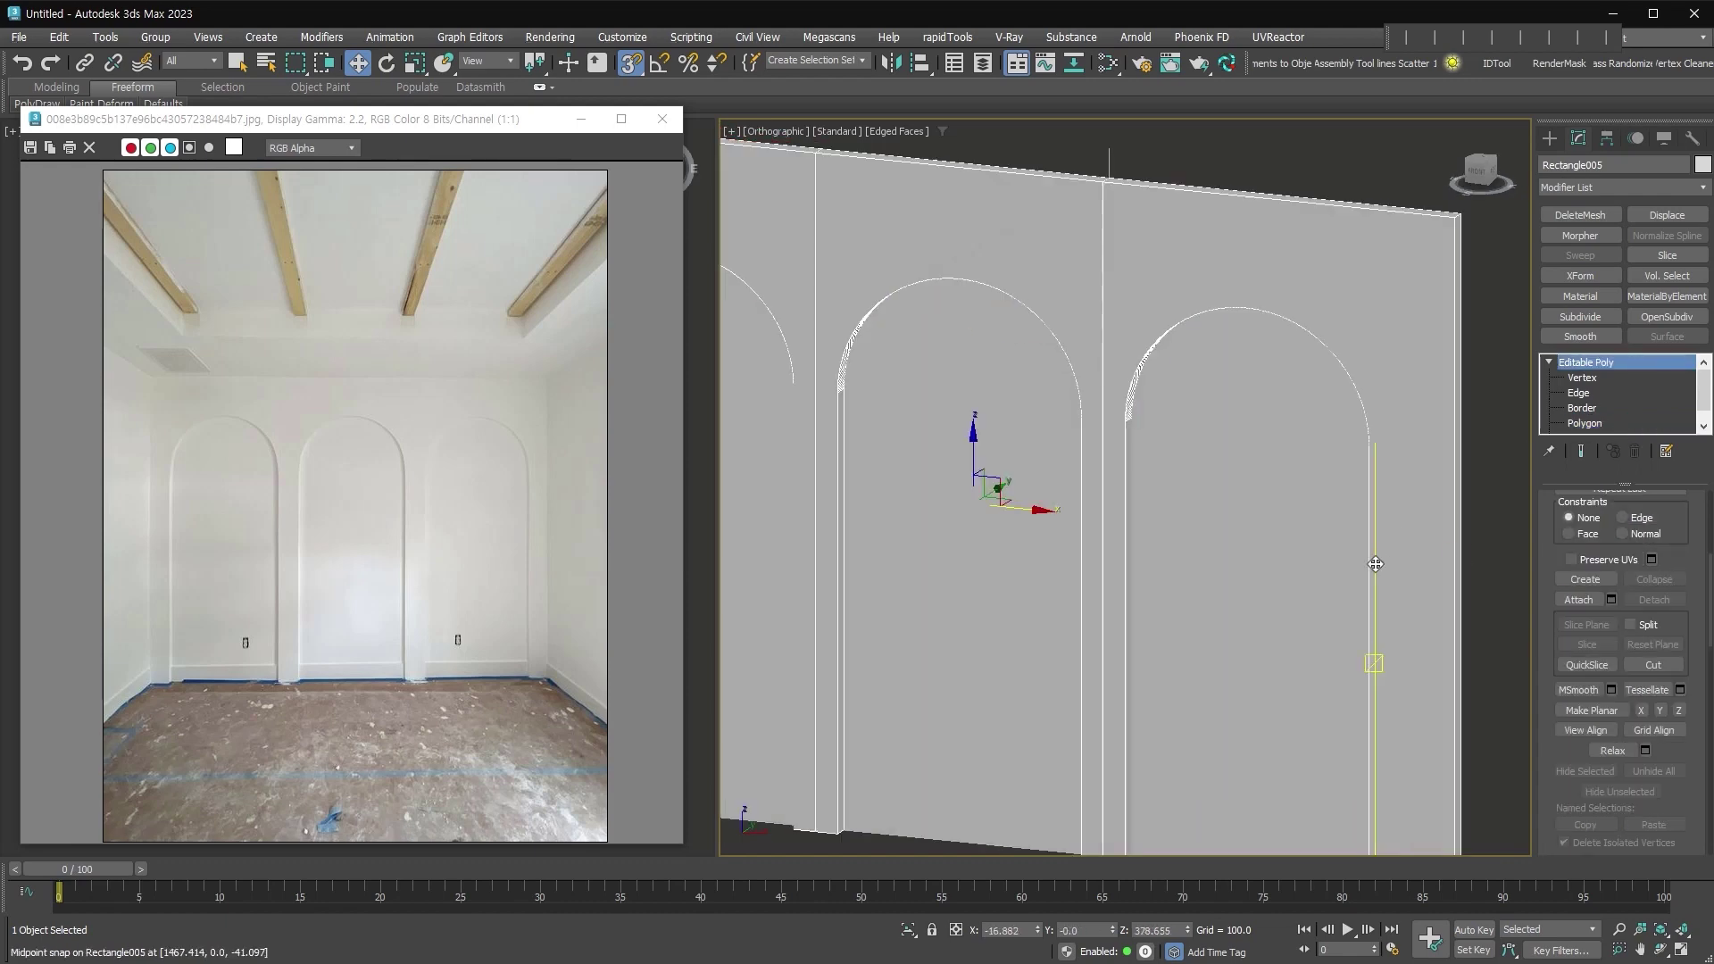
pyautogui.scroll(-2, 1380, 562)
pyautogui.moveTo(1381, 571); pyautogui.dragTo(1377, 514, button='middle')
pyautogui.keyDown('alt'); pyautogui.moveTo(1368, 526); pyautogui.dragTo(1383, 541, button='middle'); pyautogui.keyUp('alt')
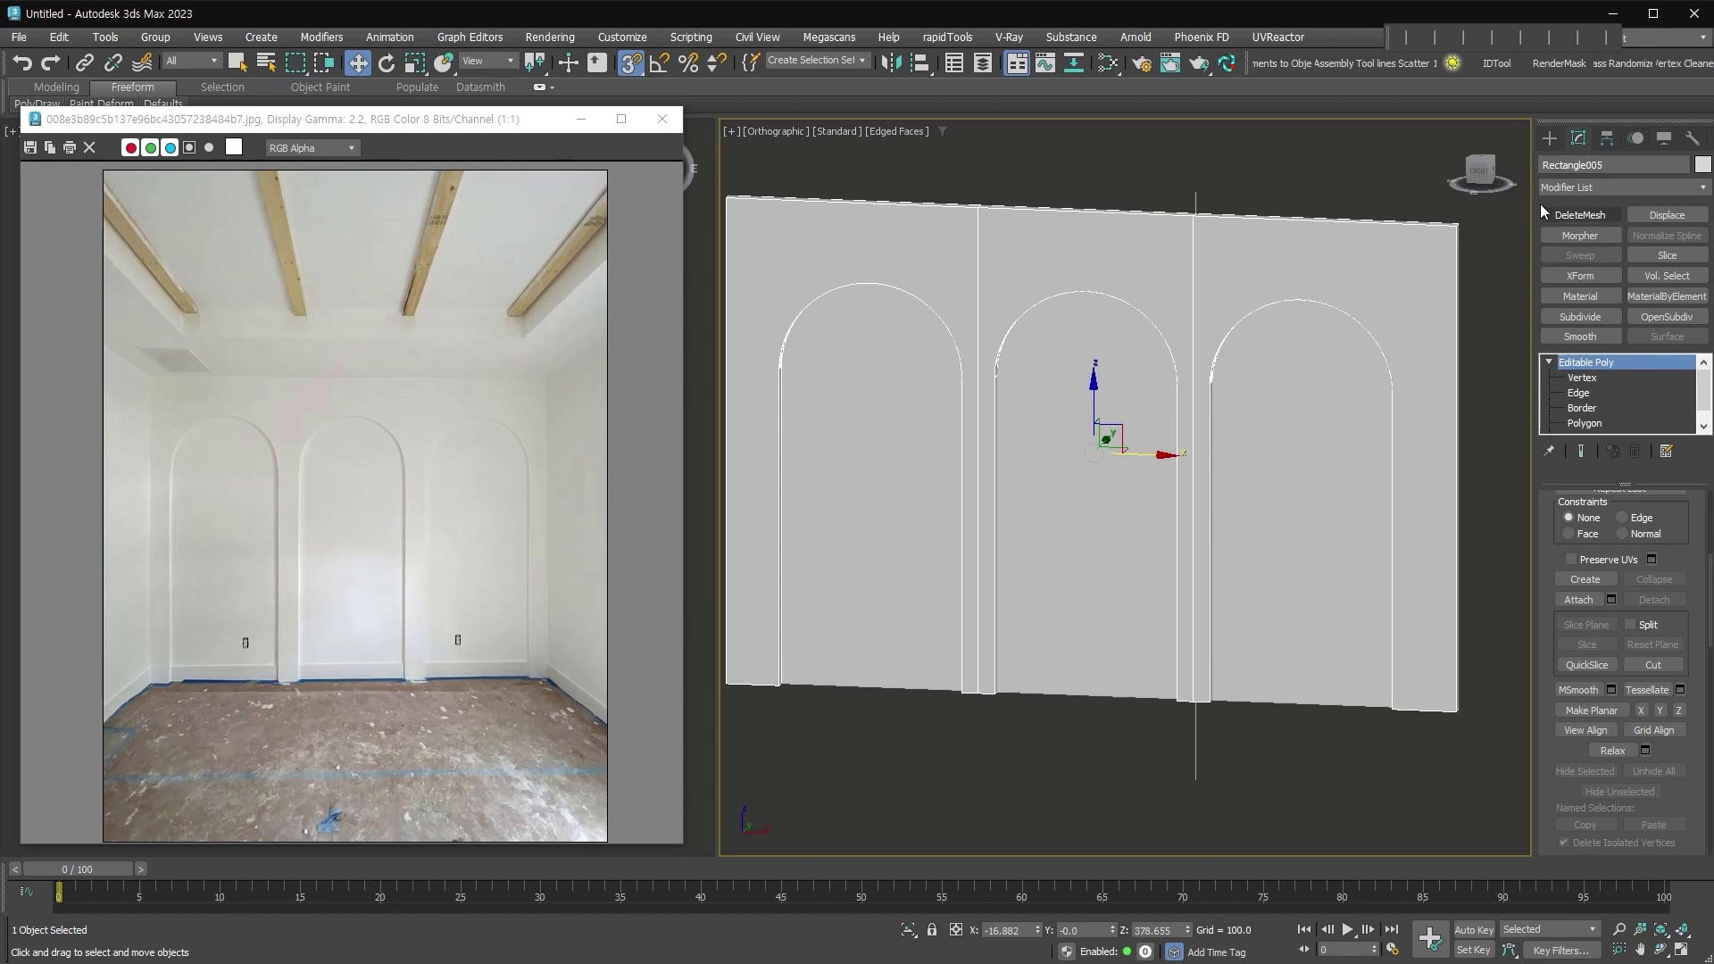
# Delete the leftover guide line and select both wall objects
pyautogui.click(1550, 138)
pyautogui.click(1496, 324)
pyautogui.keyDown('alt'); pyautogui.moveTo(1473, 382); pyautogui.dragTo(1323, 375, button='middle'); pyautogui.keyUp('alt')
pyautogui.click(1275, 313)
pyautogui.press('p')
pyautogui.moveTo(1388, 447); pyautogui.dragTo(1299, 393, button='middle')
pyautogui.click(1242, 827)
pyautogui.moveTo(1242, 826); pyautogui.dragTo(1046, 886)
pyautogui.press('Delete')
pyautogui.hotkey('ctrl', 'a')
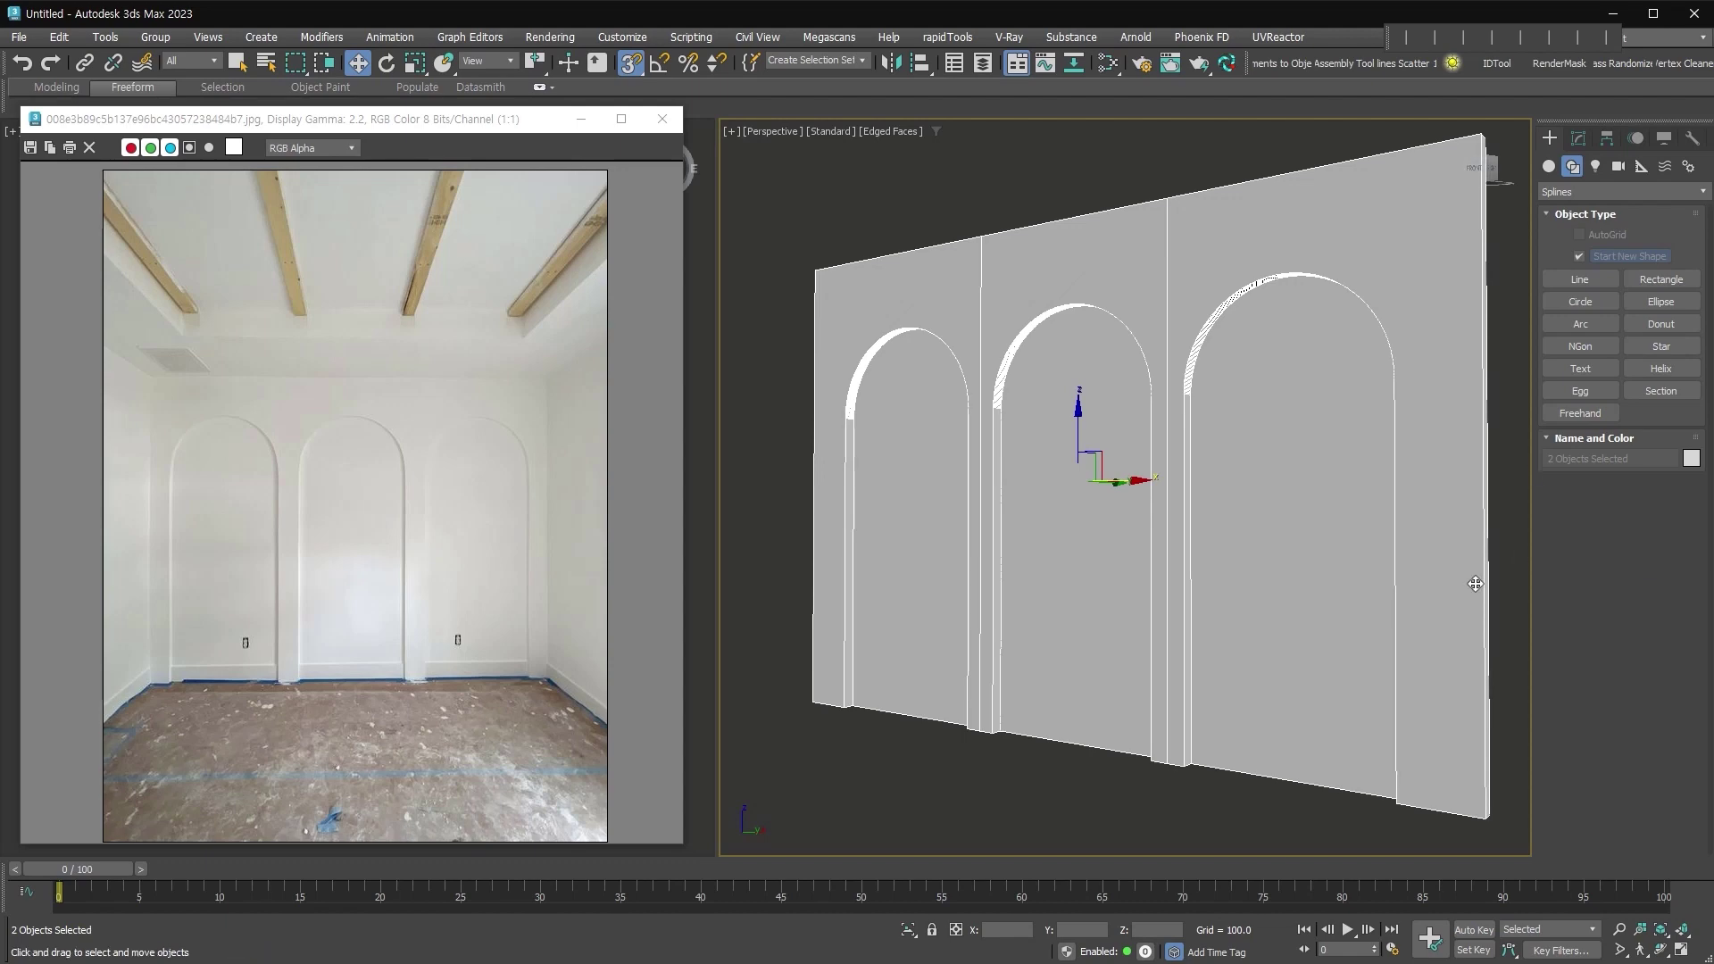
# Delete both selected wall objects and close the reference photo of the three arches
pyautogui.press('Delete')
pyautogui.click(661, 119)
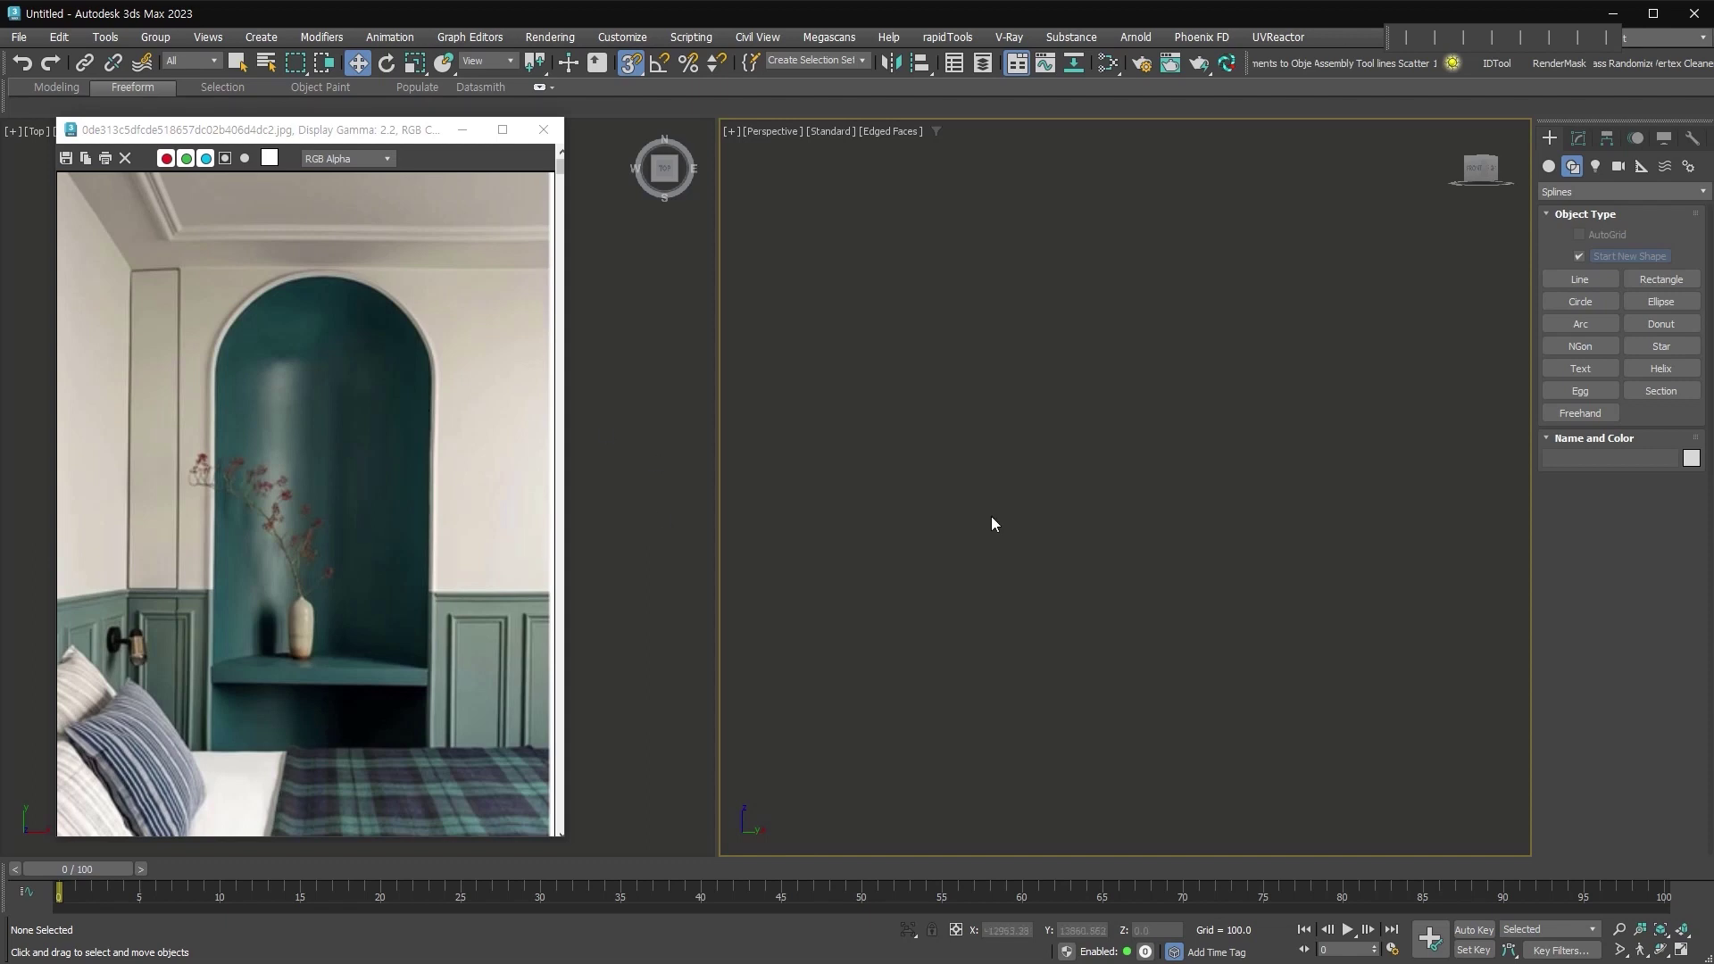
# Draw a rectangle for the new wall in the front view with a length of 2400 and a width of 3000
pyautogui.click(1662, 280)
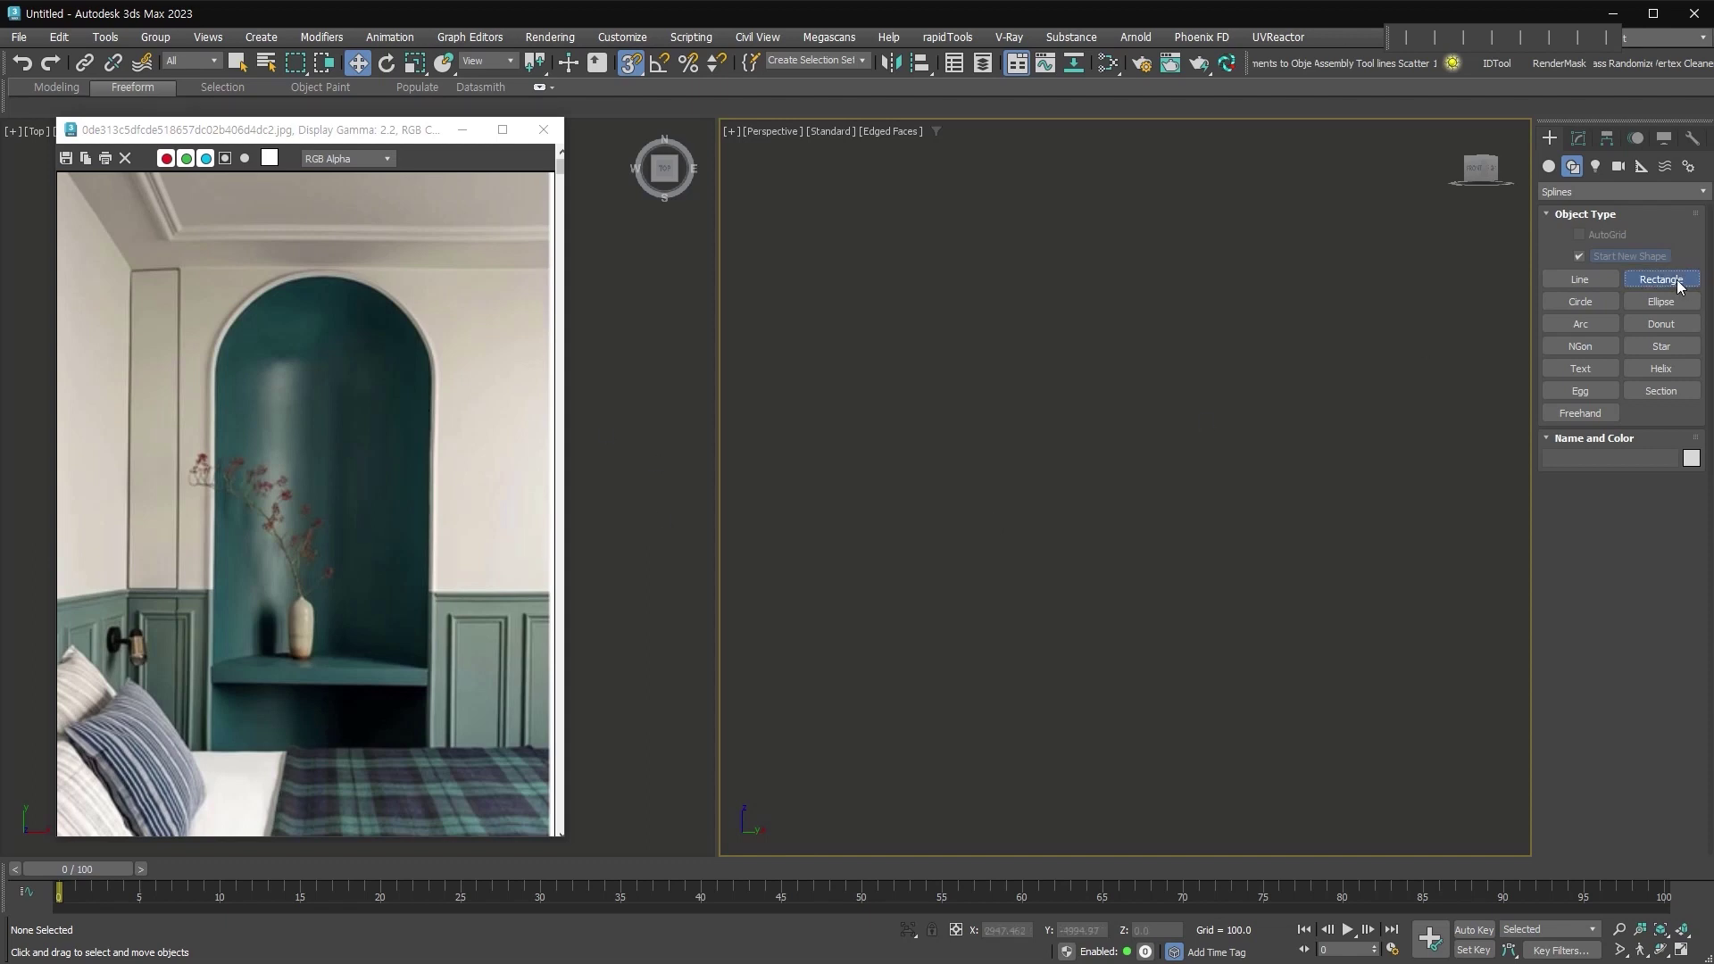
pyautogui.press('f')
pyautogui.moveTo(777, 219); pyautogui.dragTo(1508, 714)
pyautogui.write('2400')
pyautogui.press('Tab')
pyautogui.write('3000')
pyautogui.press('Return')
pyautogui.press('w')
pyautogui.press('z')
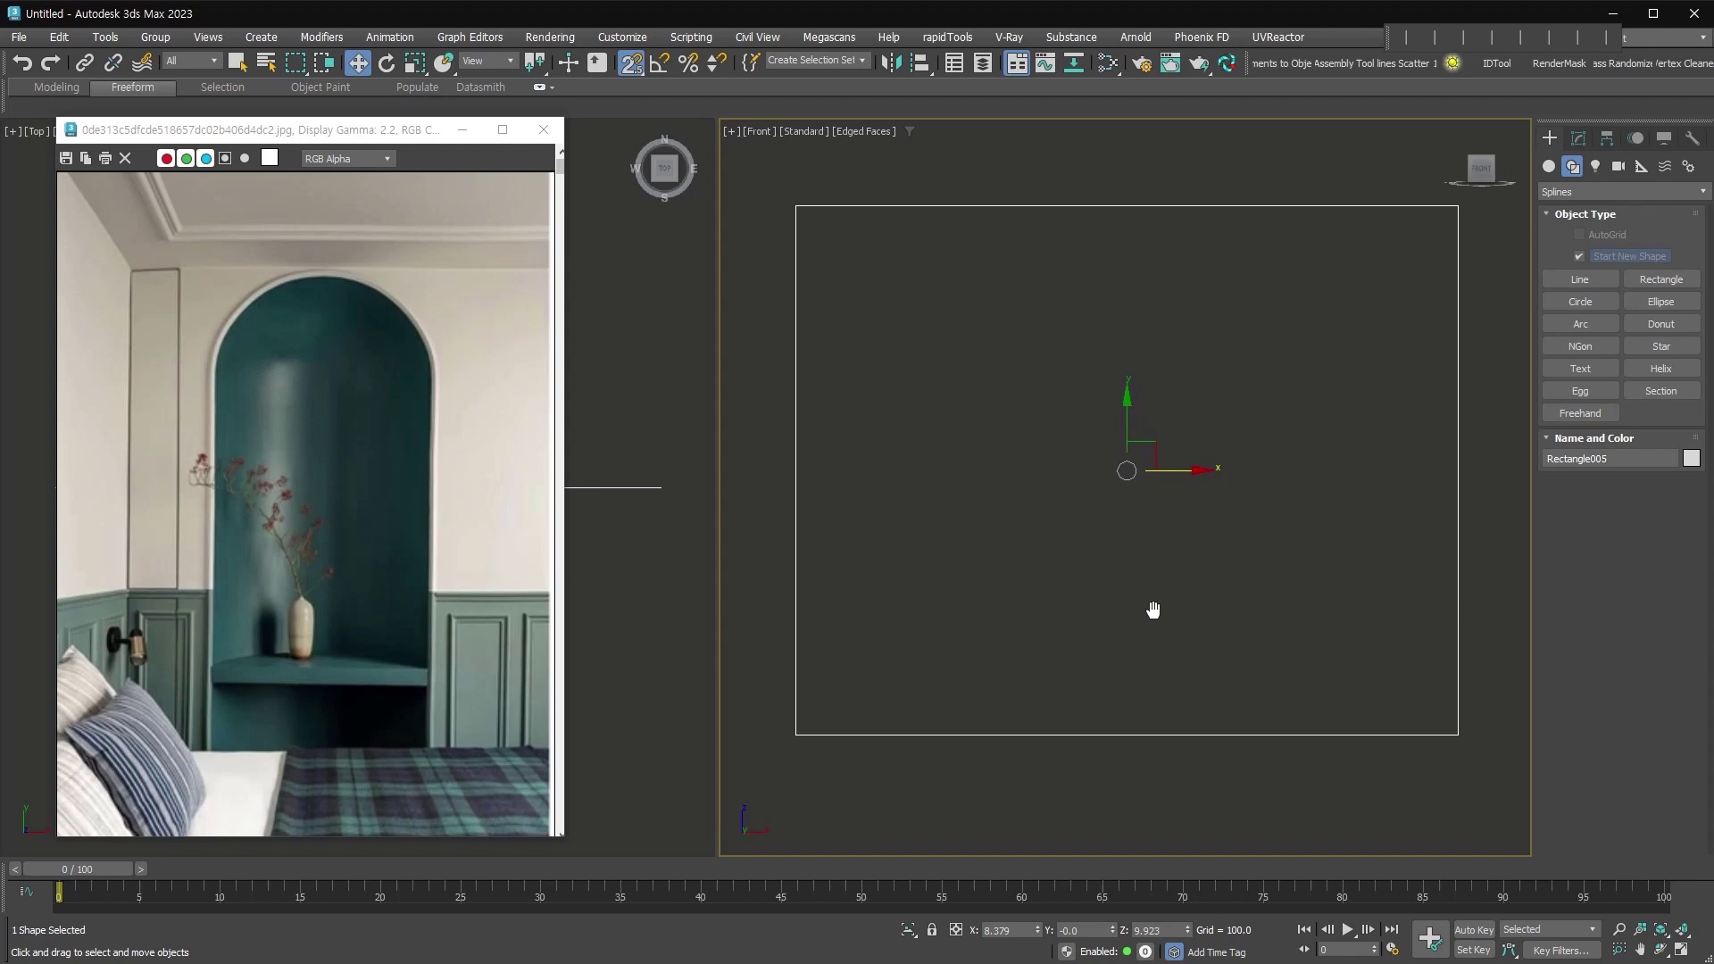
# Draw an arch rectangle about 1936 long and 900 wide inside the wall outline and align its minimum Y to the wall's minimum
pyautogui.click(1661, 279)
pyautogui.moveTo(886, 306); pyautogui.dragTo(1088, 735)
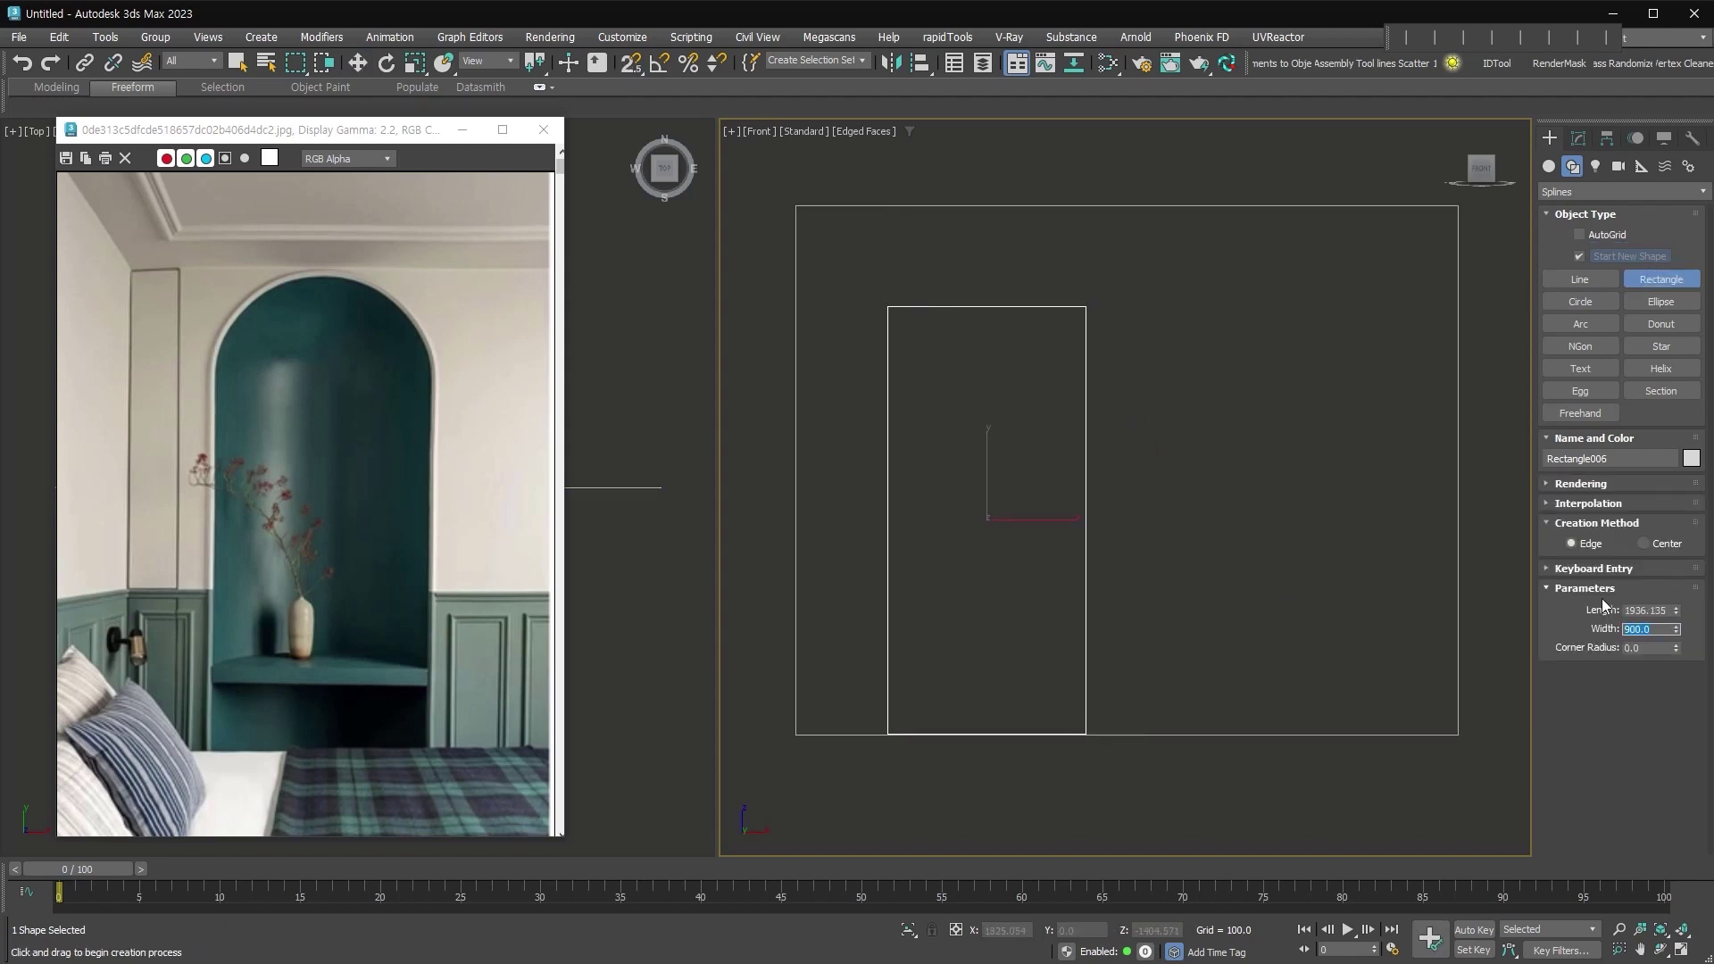
pyautogui.hotkey('alt', 'a')
pyautogui.click(1120, 733)
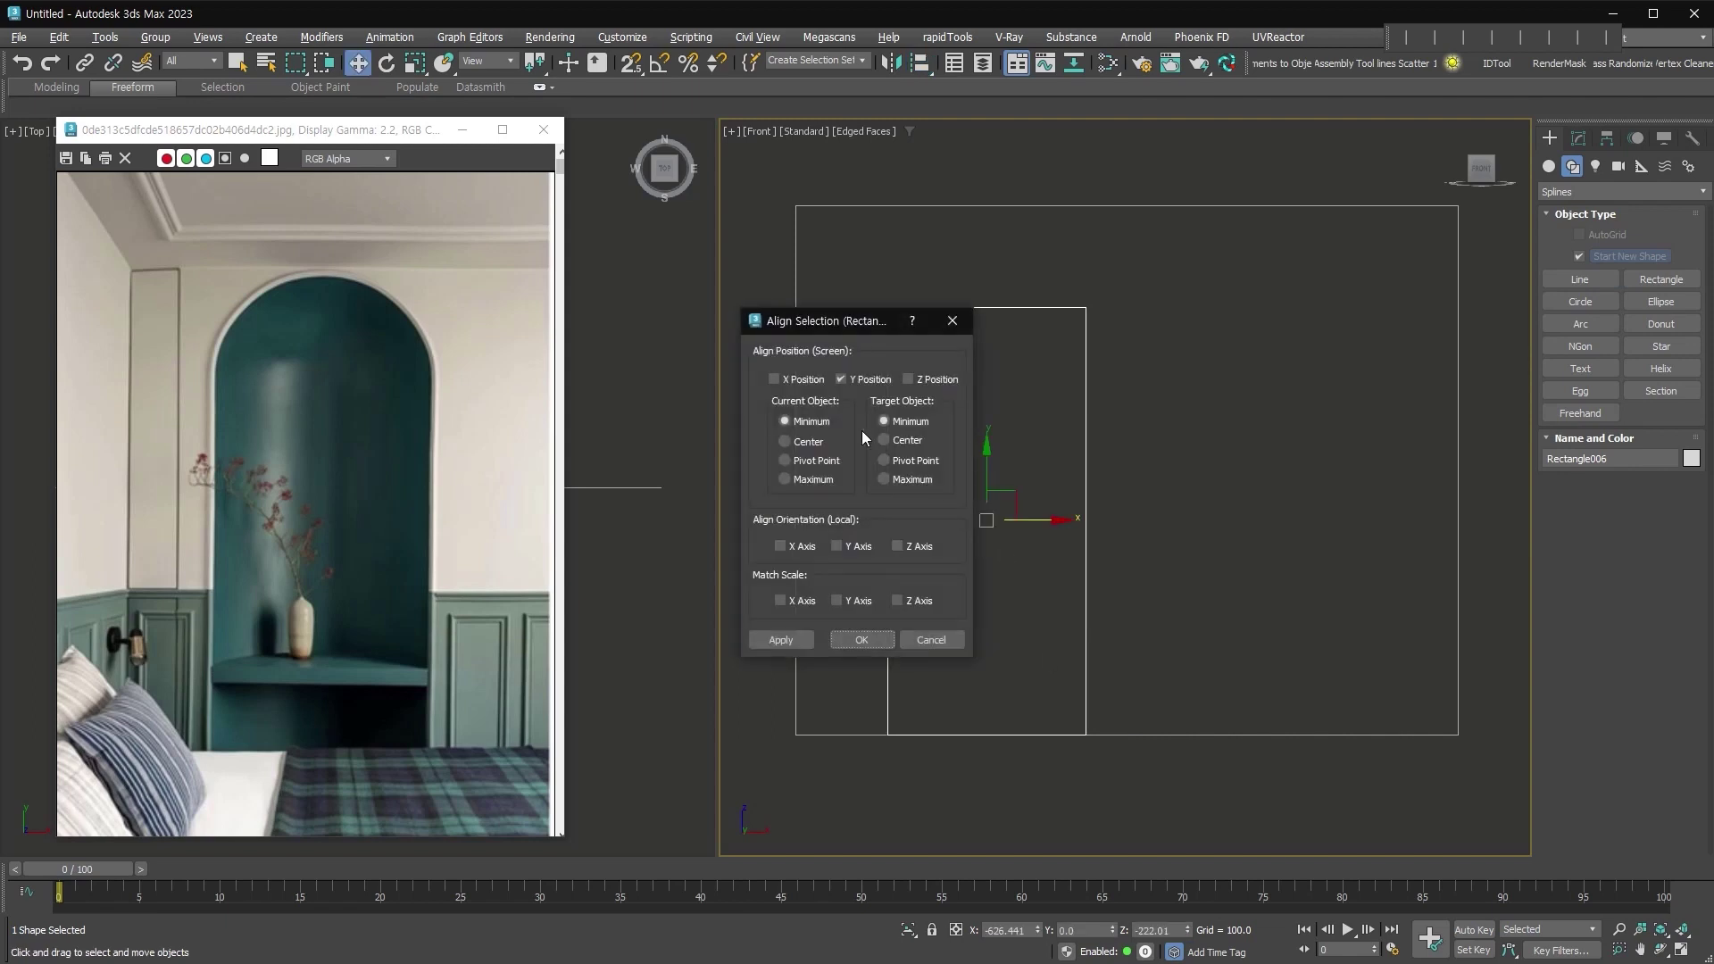
pyautogui.click(861, 639)
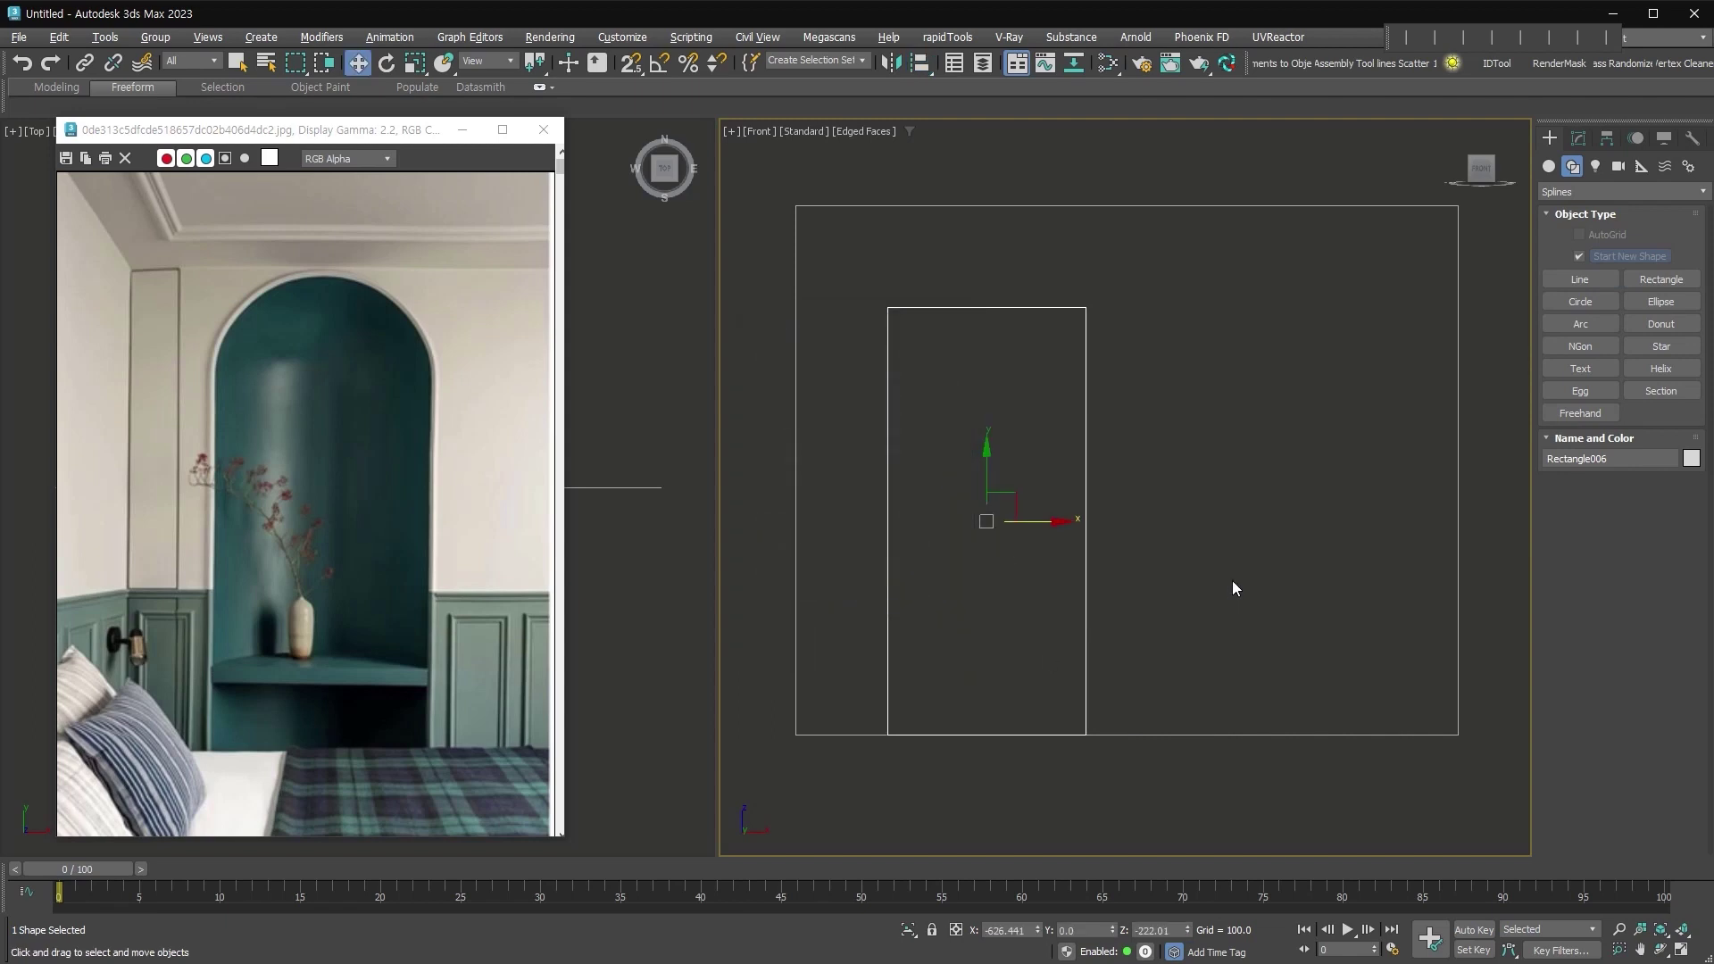
# Convert the inner rectangle to an editable spline and fillet its two top vertices into a semicircular arch, welding them at the crown
pyautogui.hotkey('alt', 's')
pyautogui.click(1548, 362)
pyautogui.click(1581, 377)
pyautogui.moveTo(1179, 270); pyautogui.dragTo(873, 418)
pyautogui.scroll(-4, 1550, 740)
pyautogui.click(1585, 632)
pyautogui.moveTo(1086, 307); pyautogui.dragTo(1090, 141)
pyautogui.rightClick(954, 286)
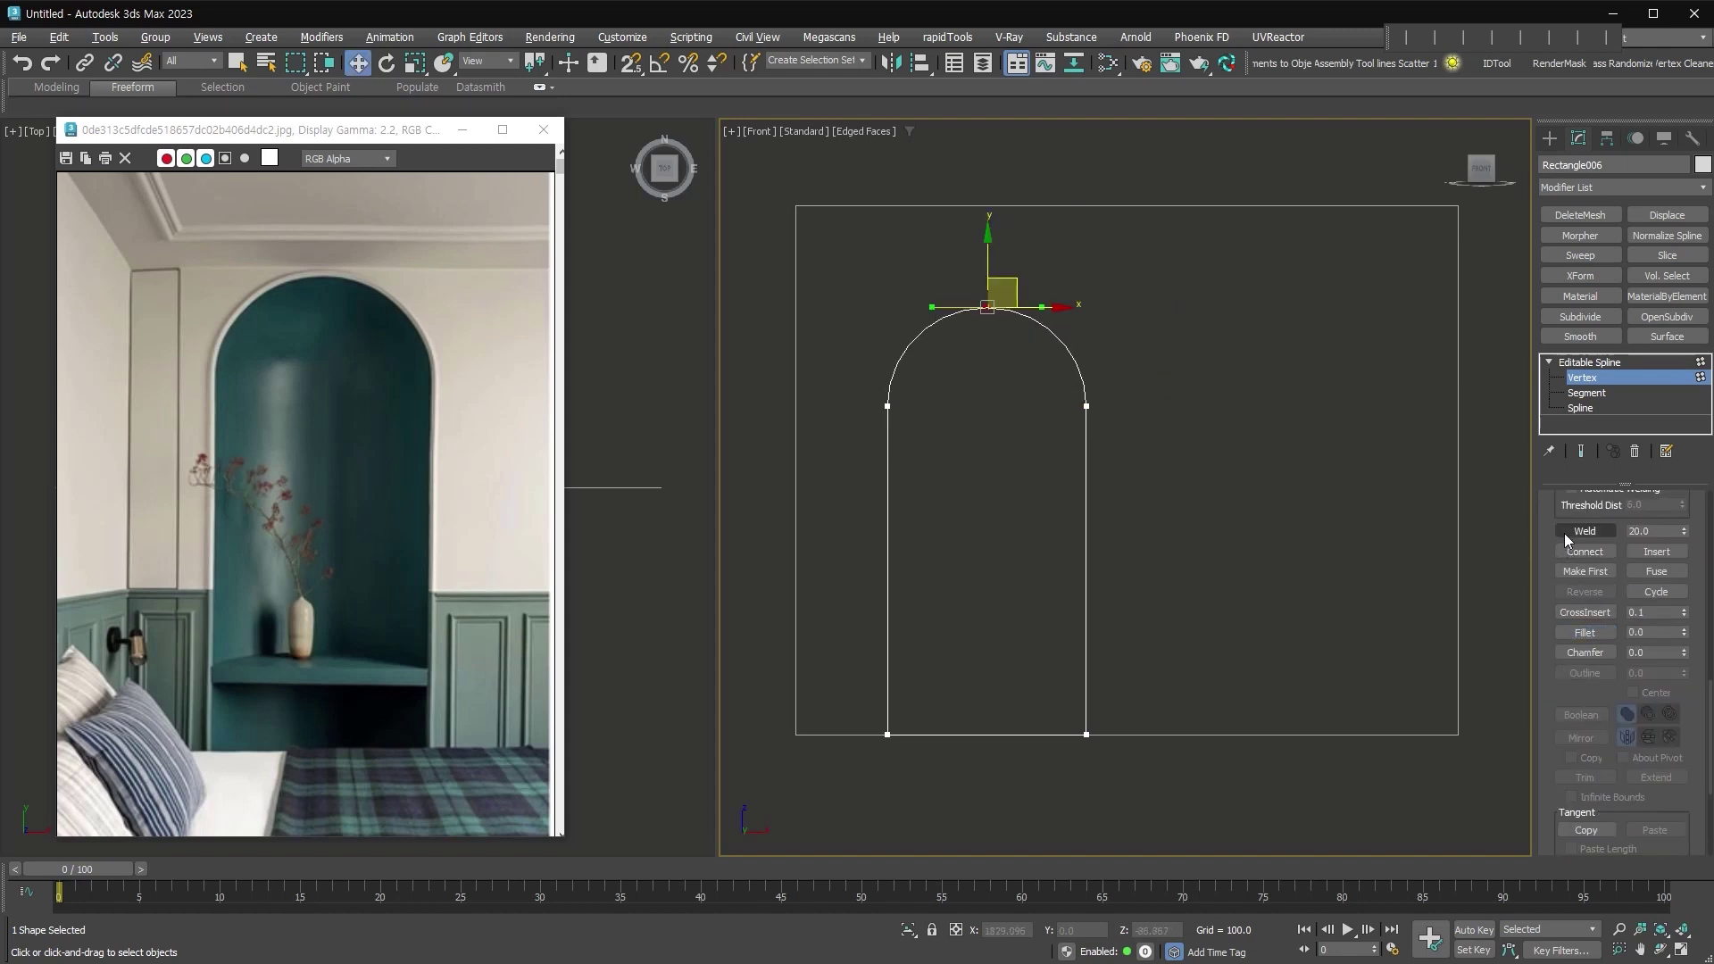
# Divide the two curved arch segments by 20 and set the spline's interpolation steps to 0
pyautogui.click(1586, 393)
pyautogui.moveTo(1165, 276); pyautogui.dragTo(960, 344)
pyautogui.scroll(-5, 1598, 642)
pyautogui.click(1584, 766)
pyautogui.scroll(5, 1566, 571)
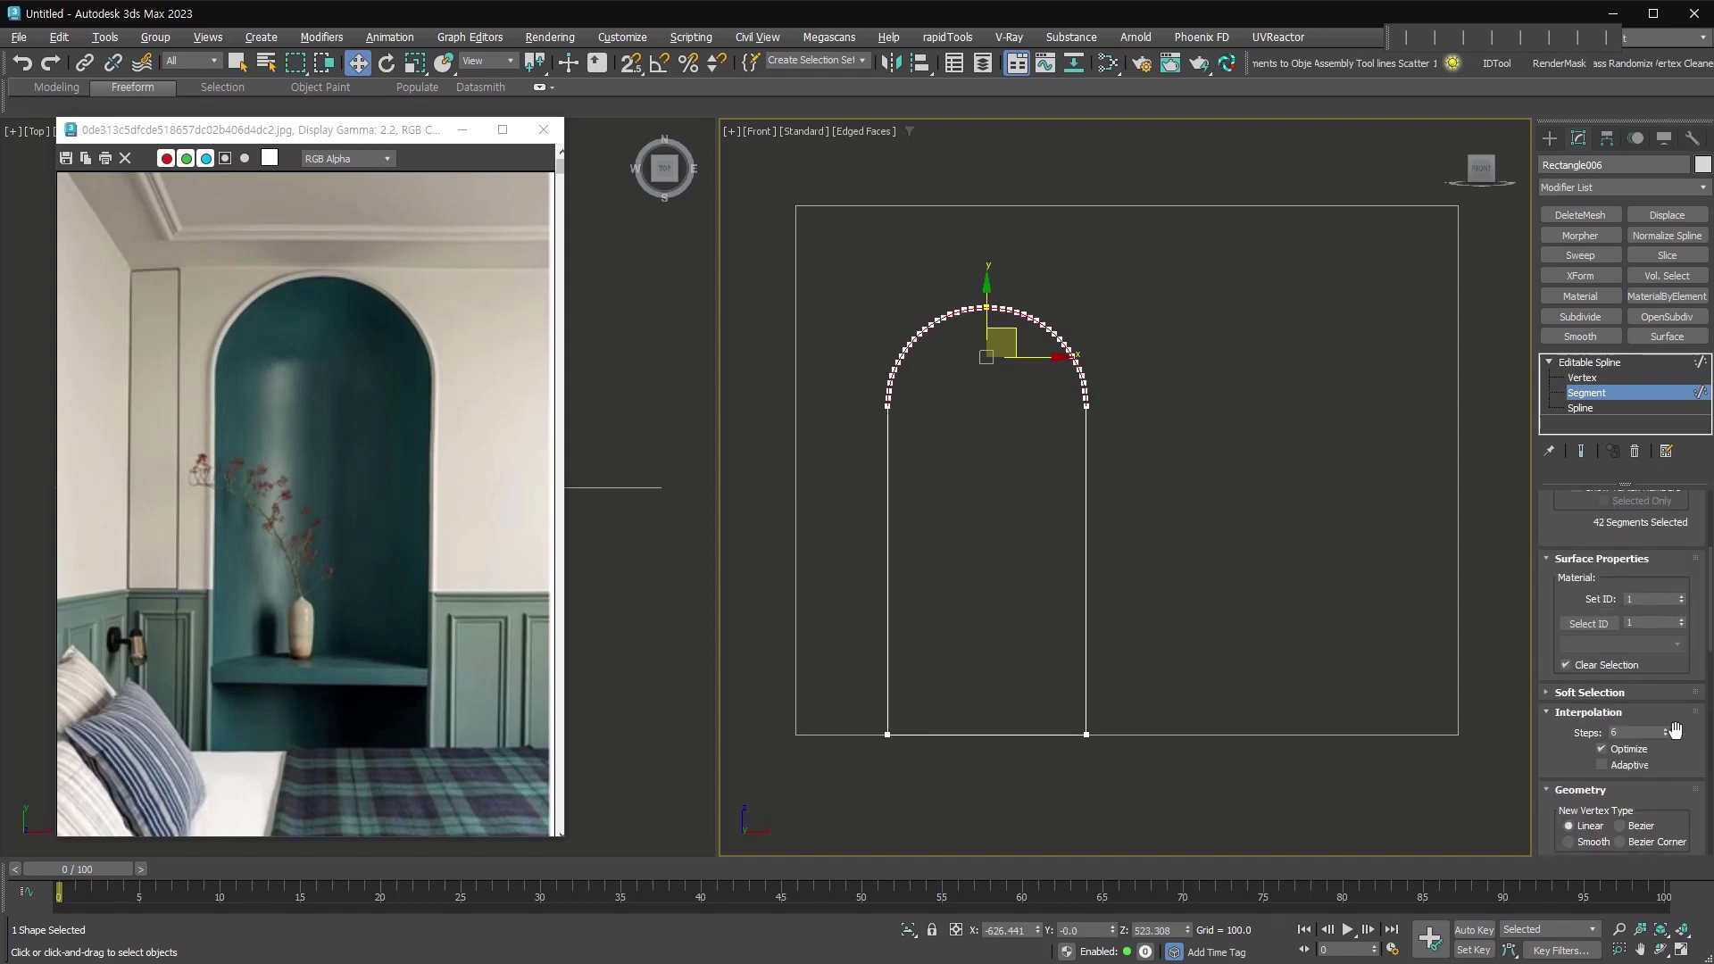
pyautogui.click(1588, 362)
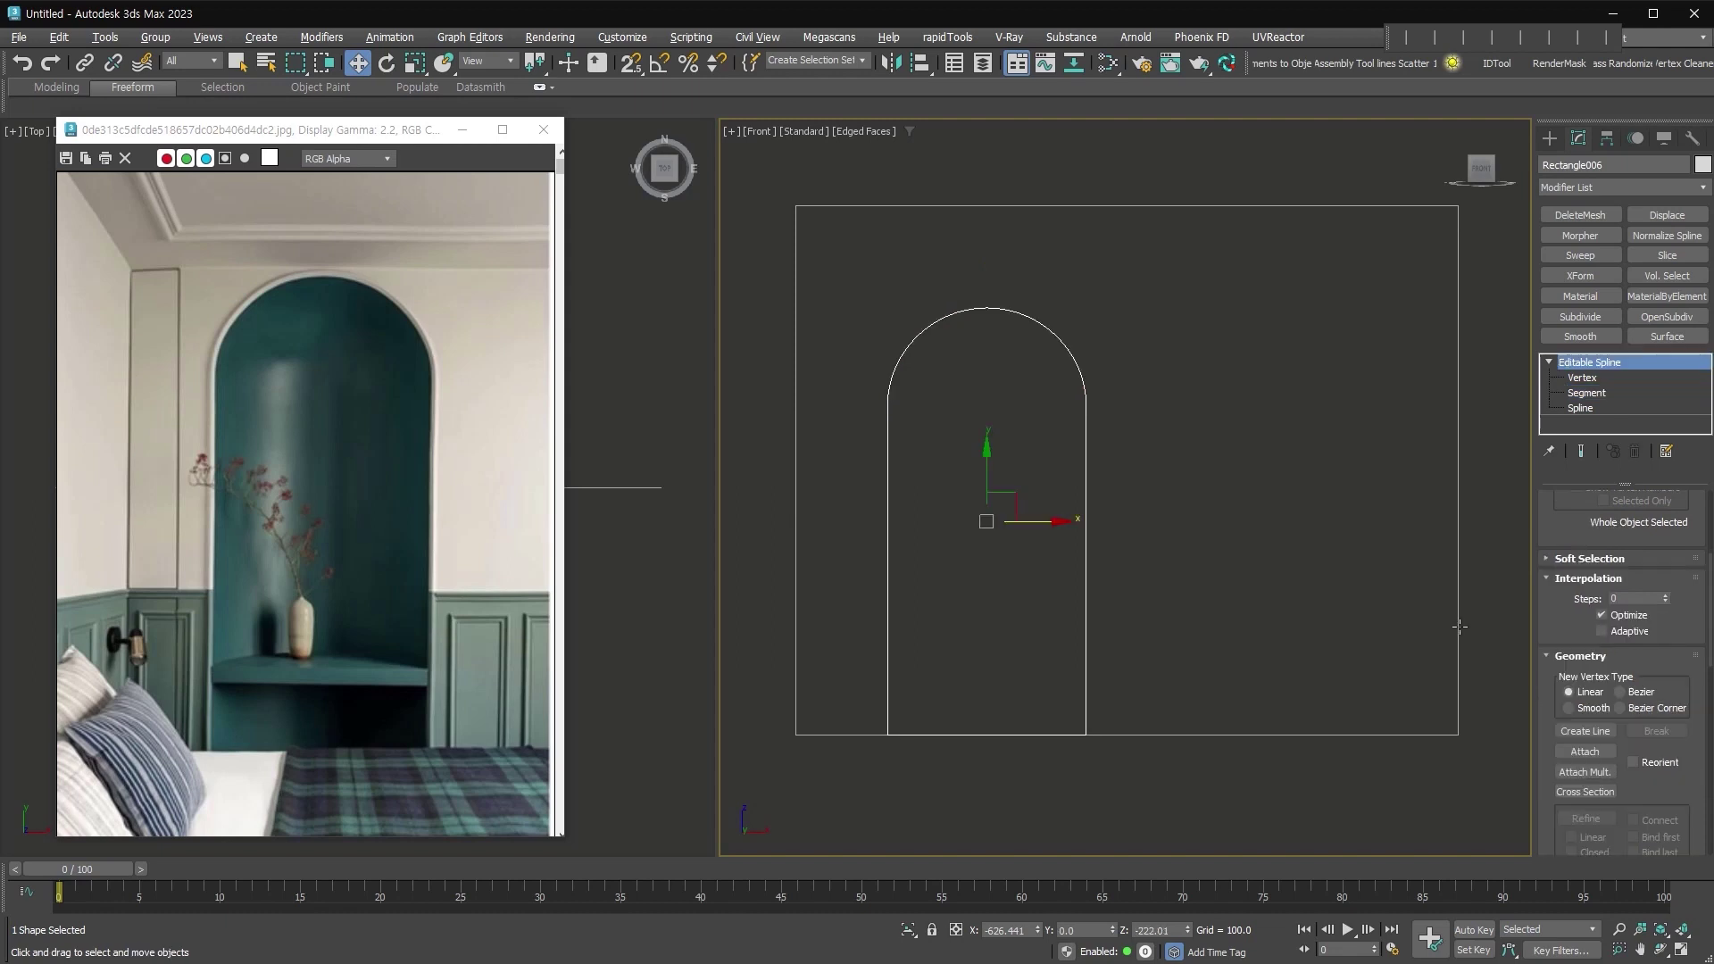
# Subtract the arch from the wall rectangle with a ShpBoolean compound shape
pyautogui.click(1460, 627)
pyautogui.click(1550, 137)
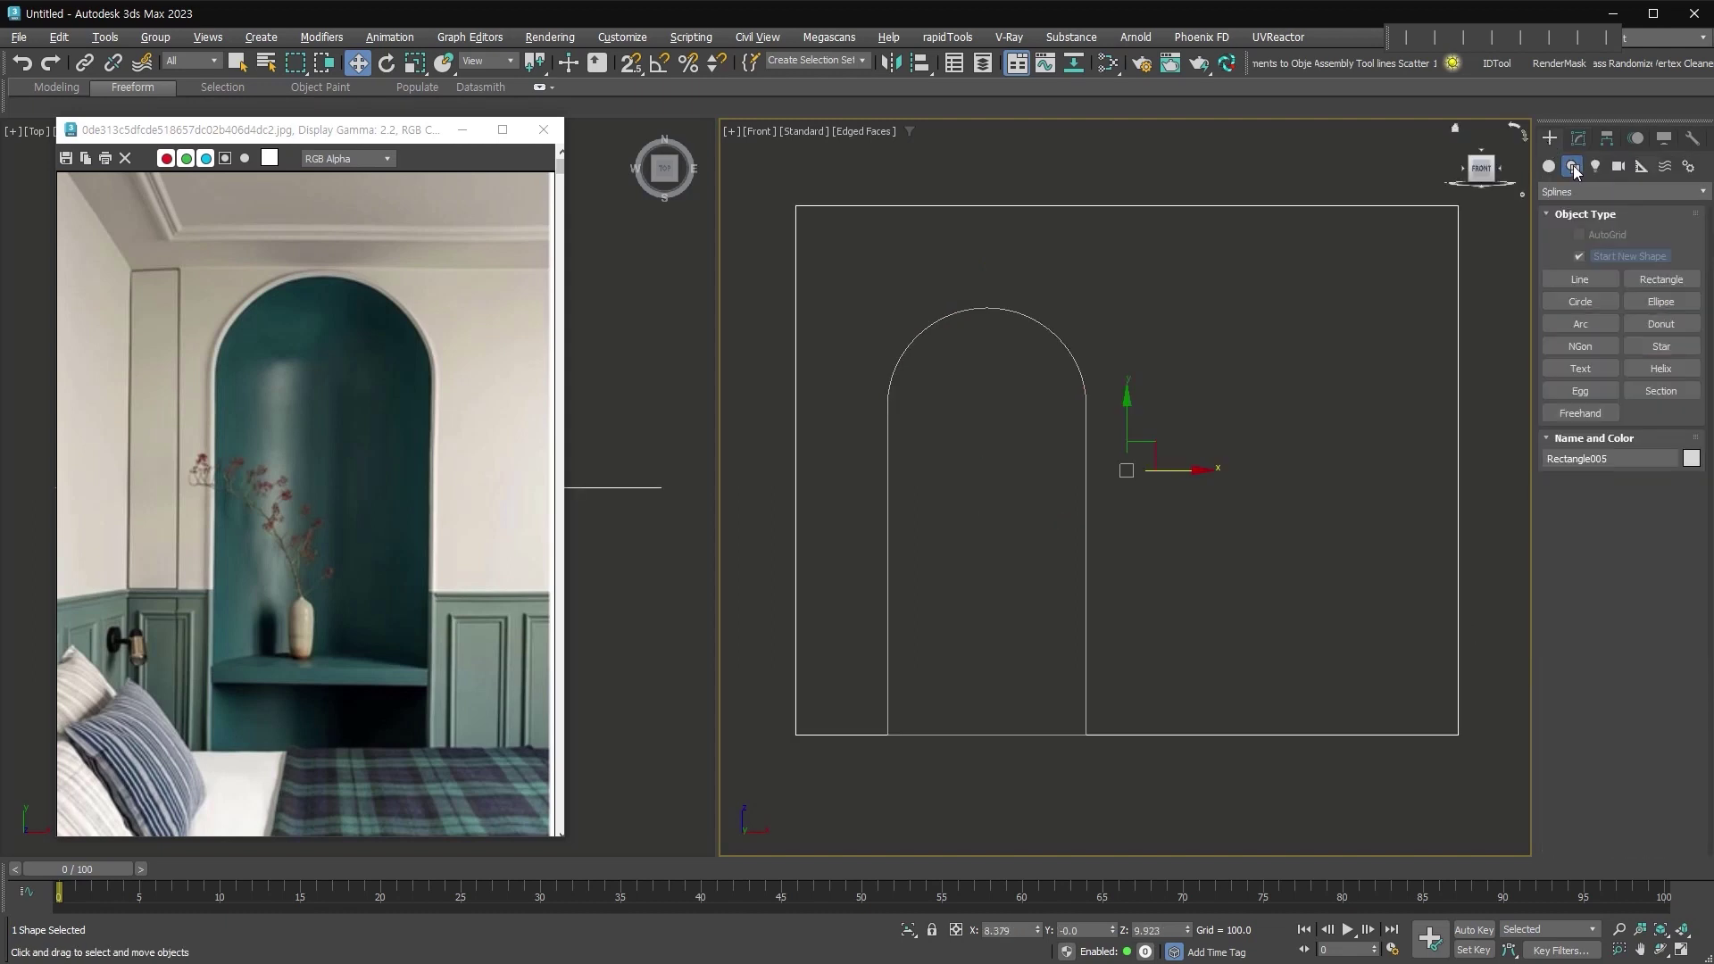
pyautogui.click(1583, 189)
pyautogui.click(1597, 242)
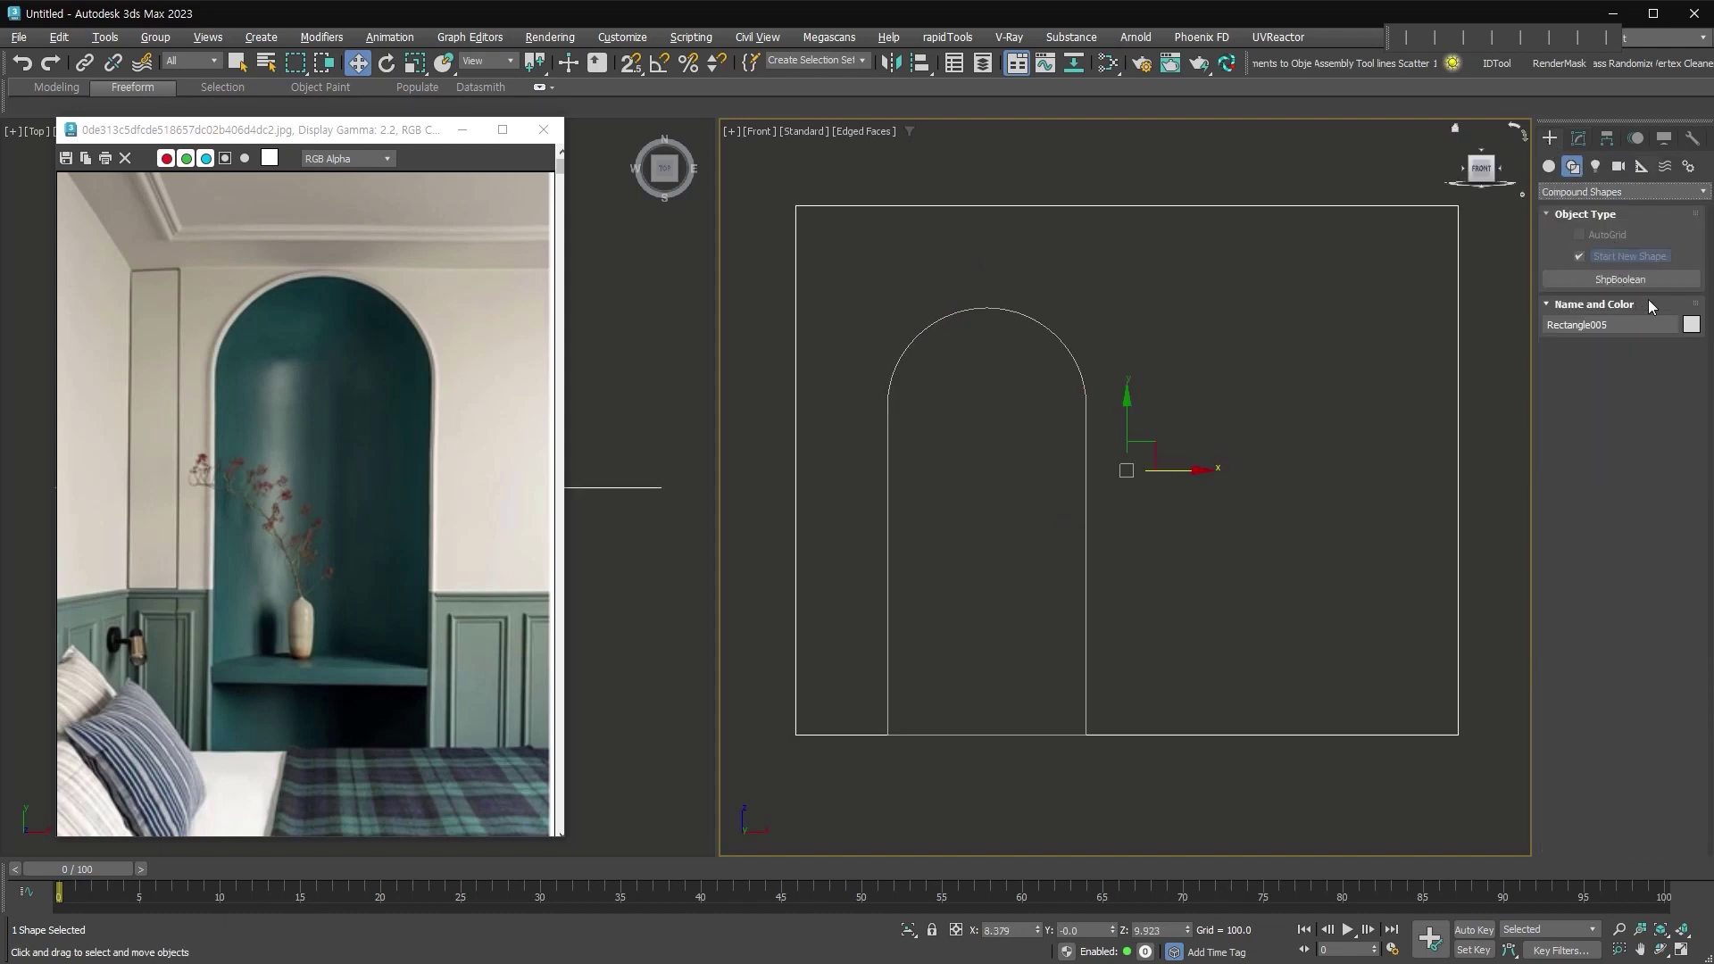
pyautogui.click(1651, 277)
pyautogui.click(1594, 748)
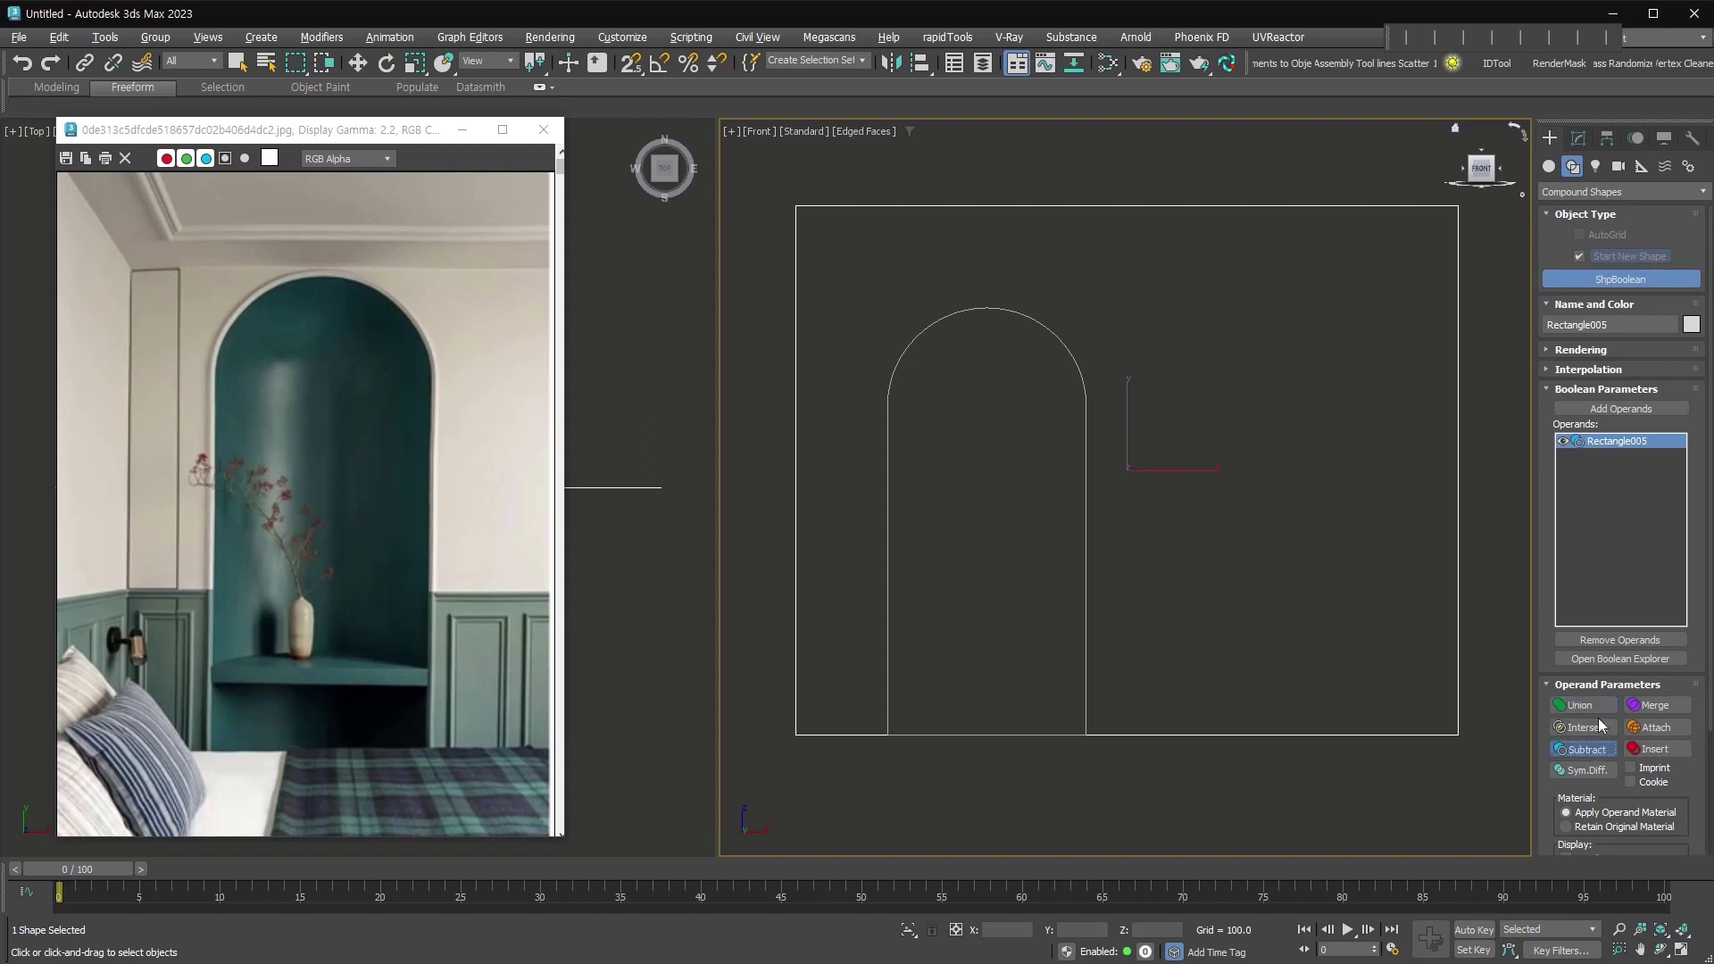
pyautogui.click(1626, 409)
pyautogui.click(1085, 384)
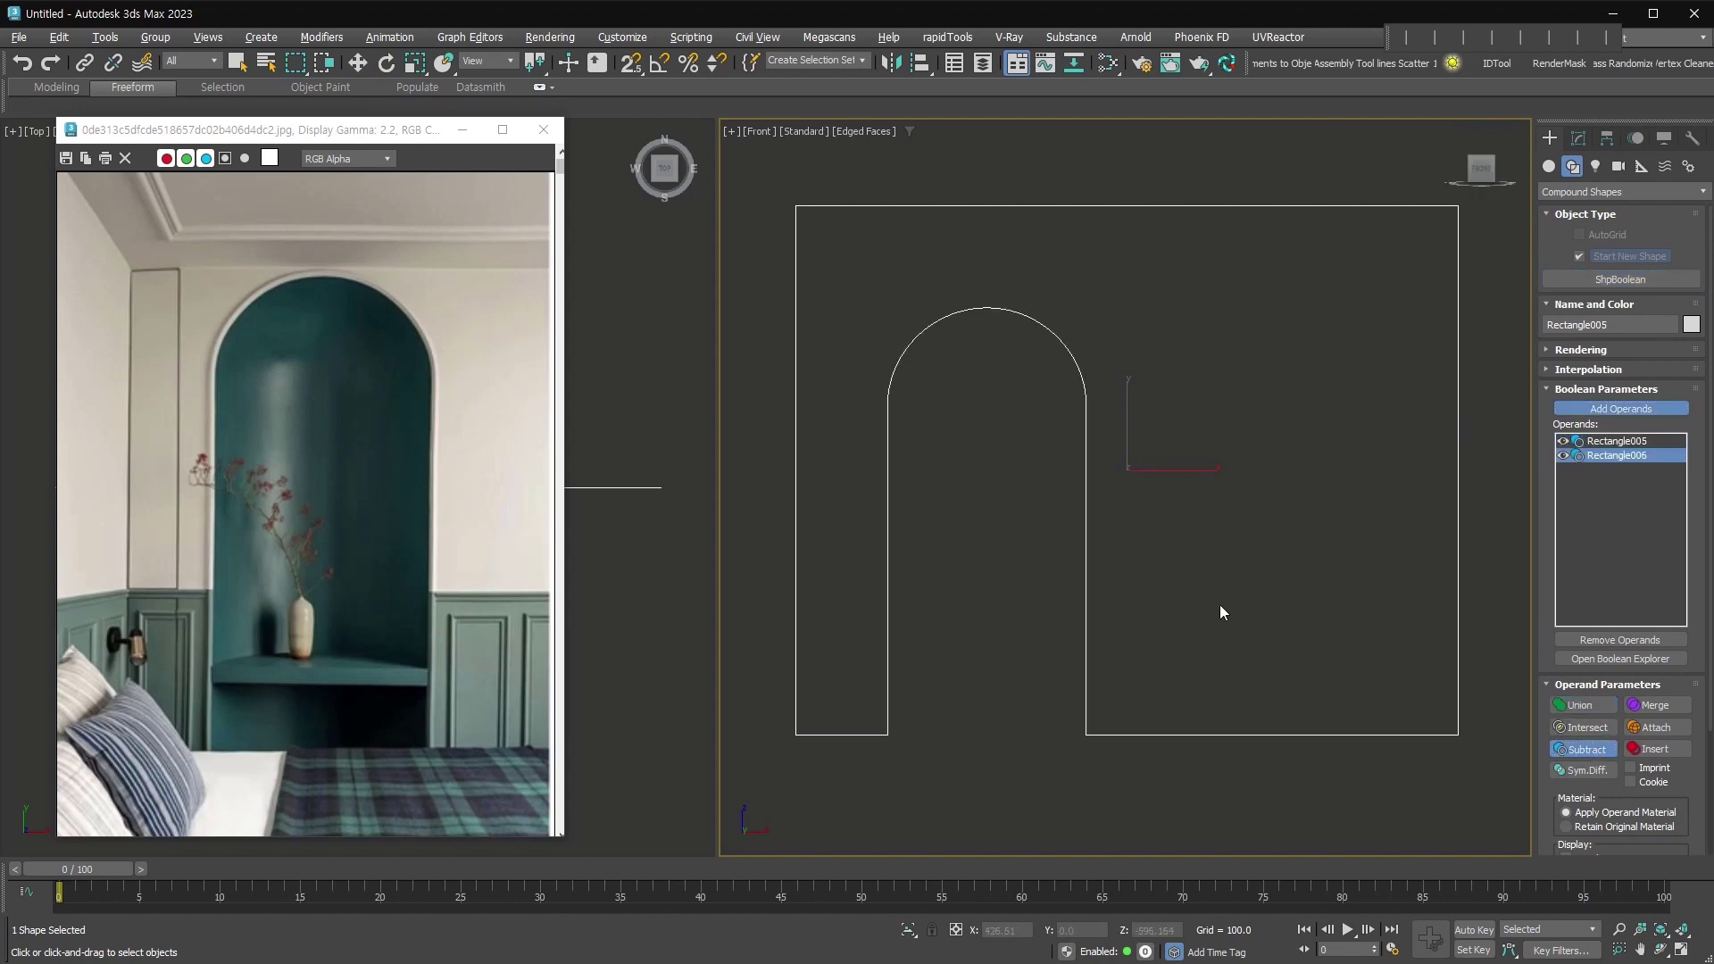
pyautogui.press('w')
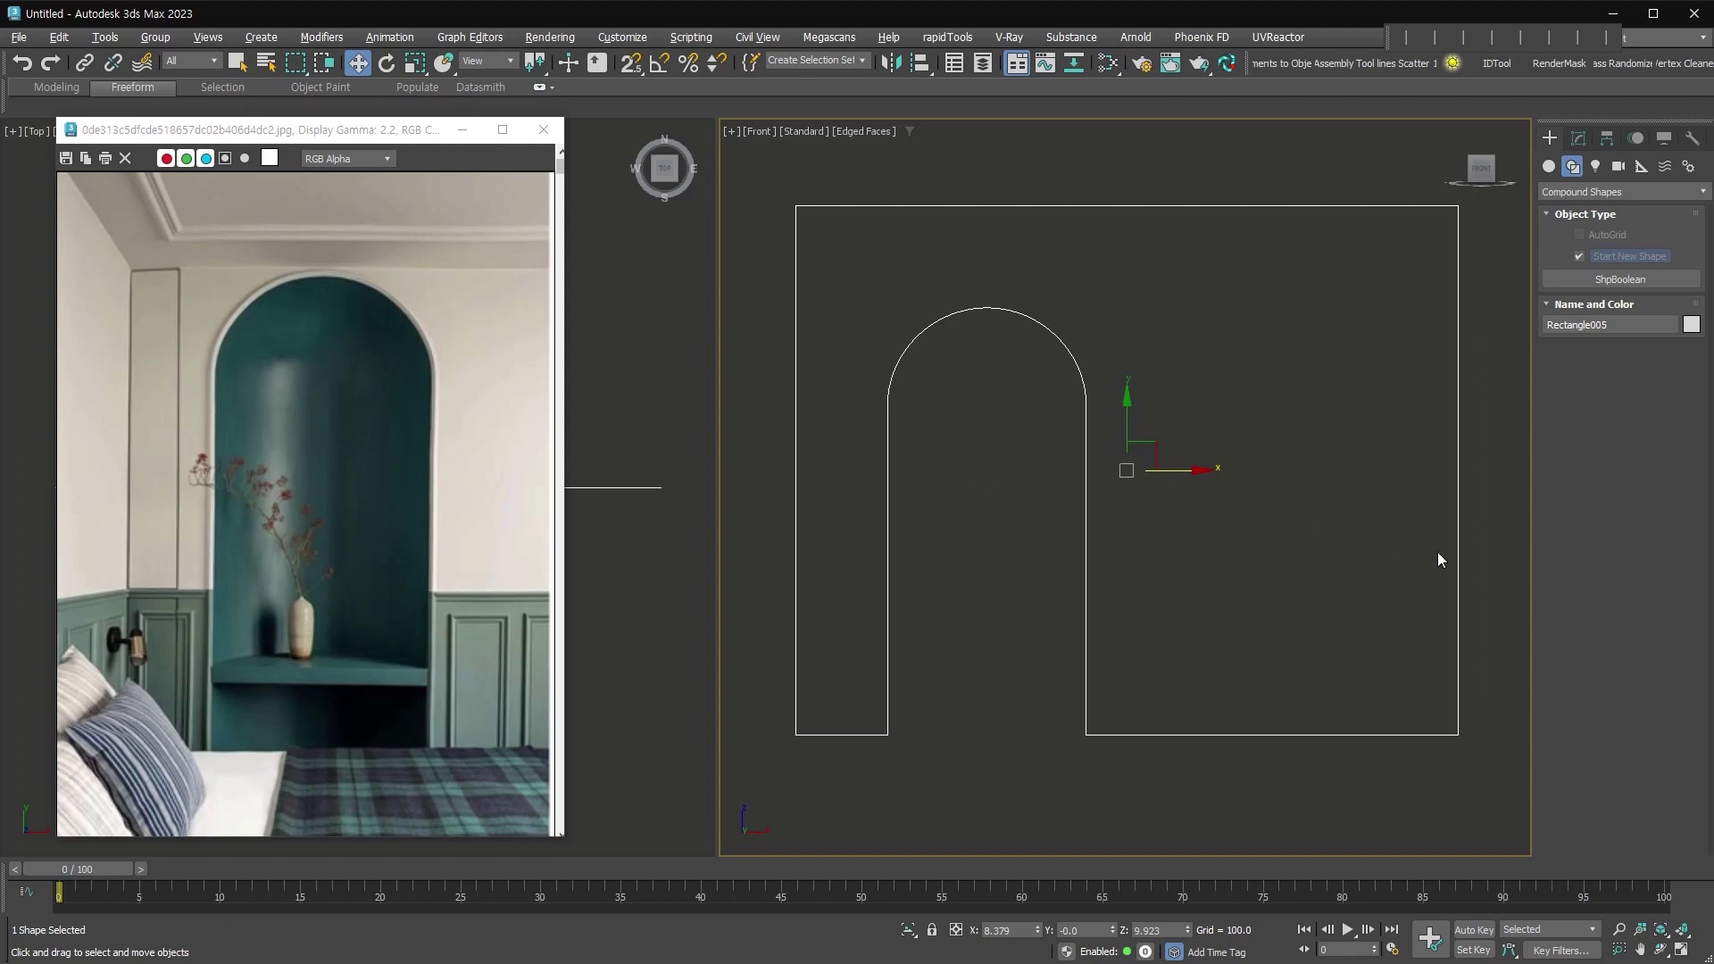
pyautogui.click(1578, 139)
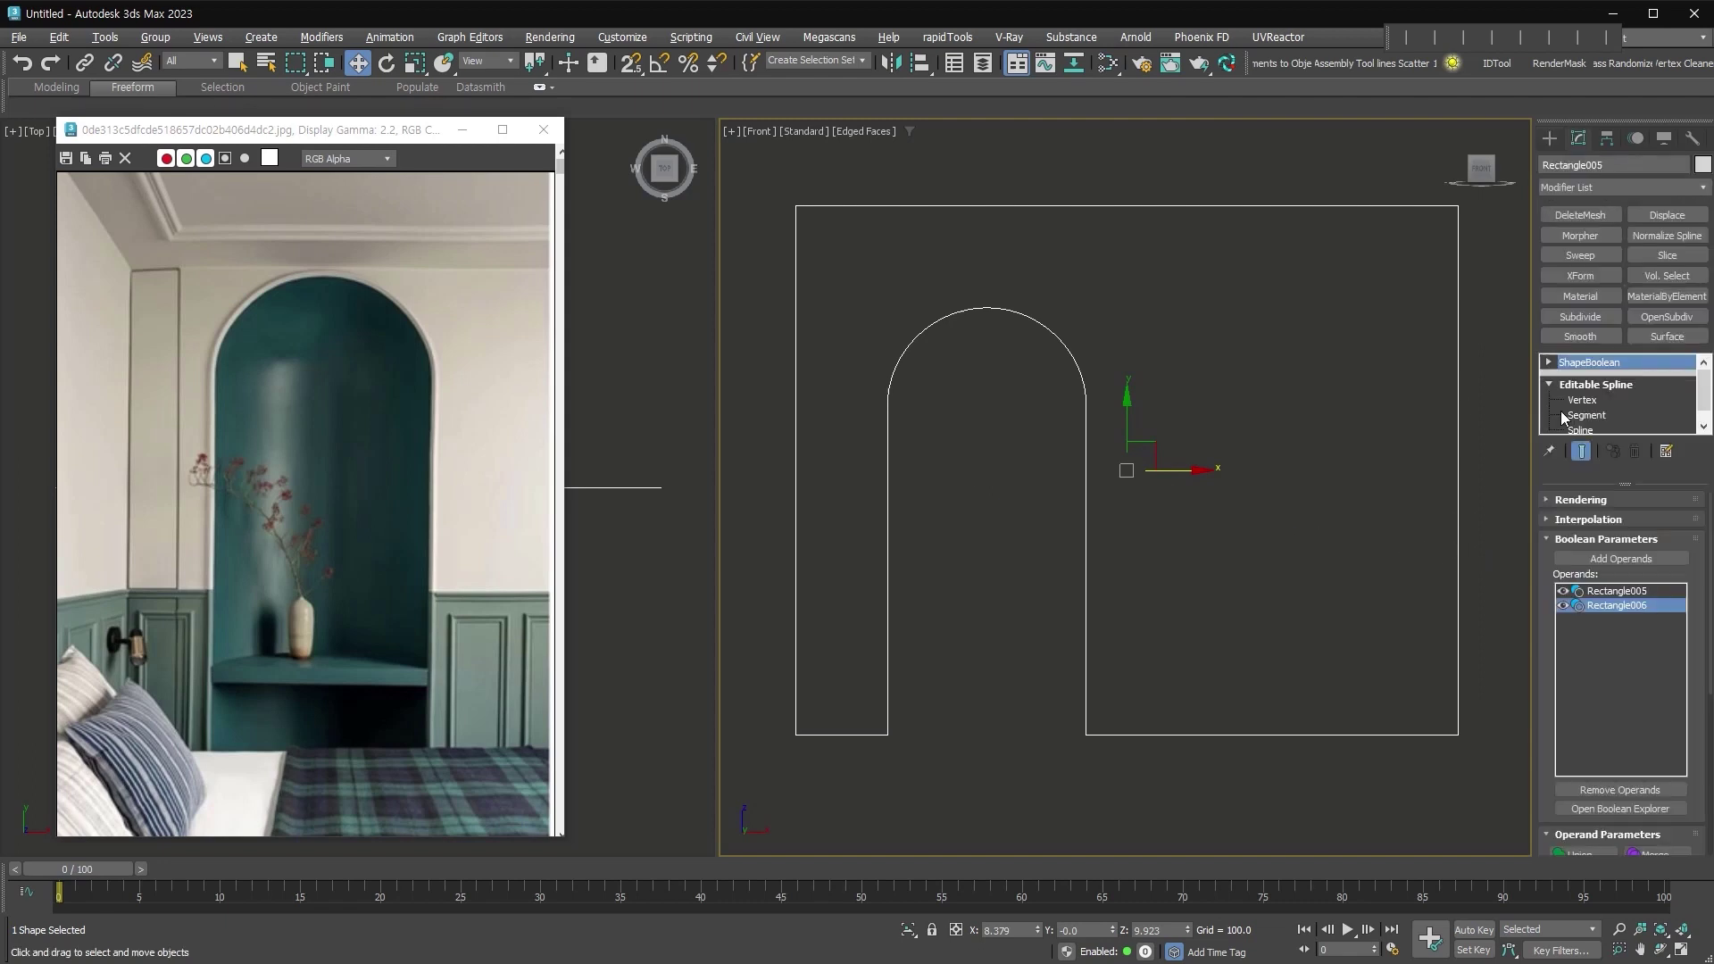
pyautogui.hotkey('alt', 'e')
pyautogui.click(1549, 362)
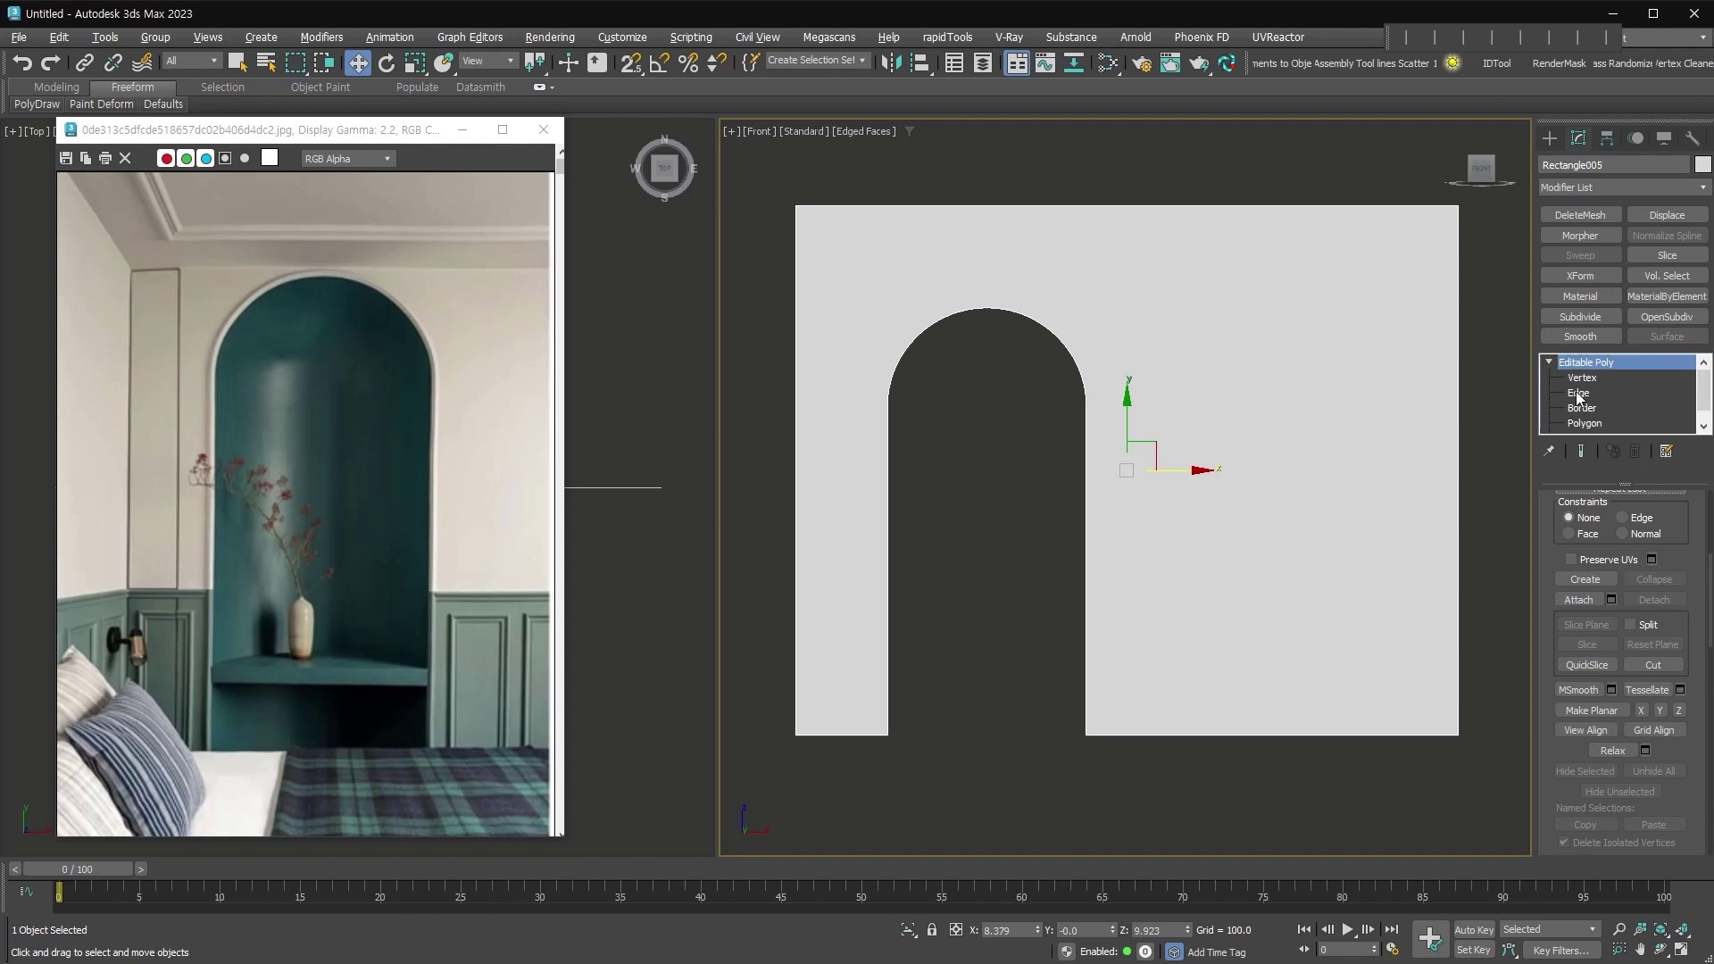
pyautogui.click(1578, 393)
pyautogui.click(1464, 431)
pyautogui.moveTo(1504, 470); pyautogui.dragTo(1704, 496)
pyautogui.click(1315, 748)
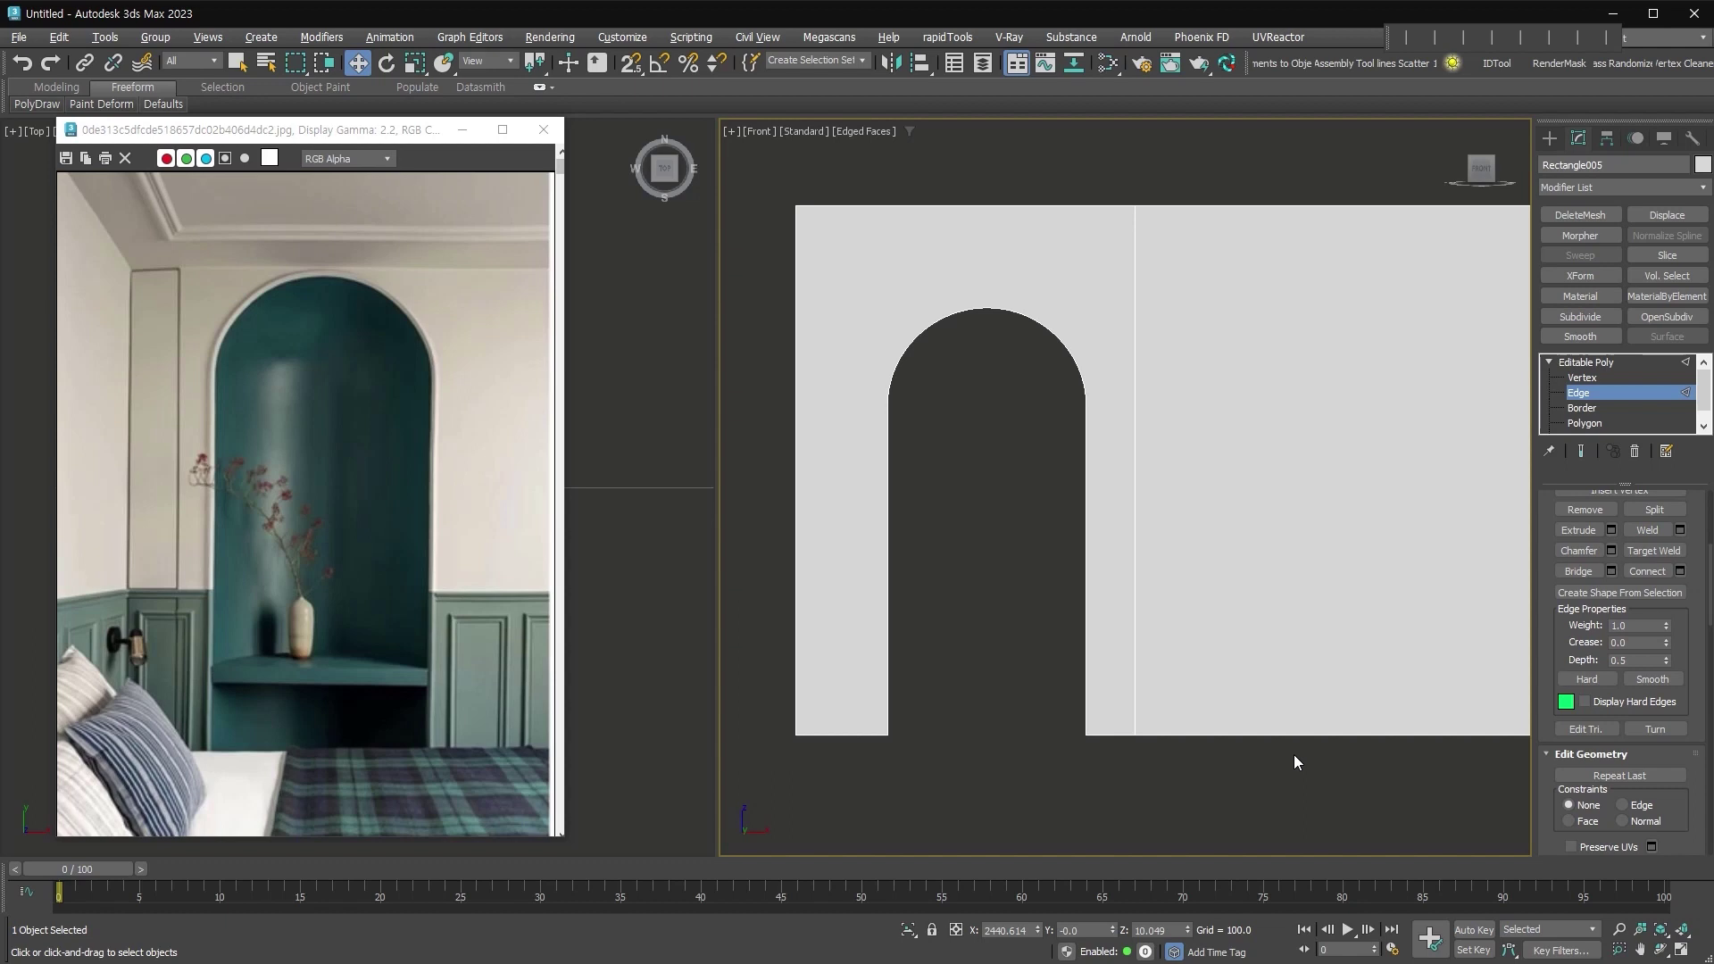
pyautogui.hotkey('ctrl', 'z')
pyautogui.hotkey('ctrl', 'z')
pyautogui.hotkey('ctrl', 'z')
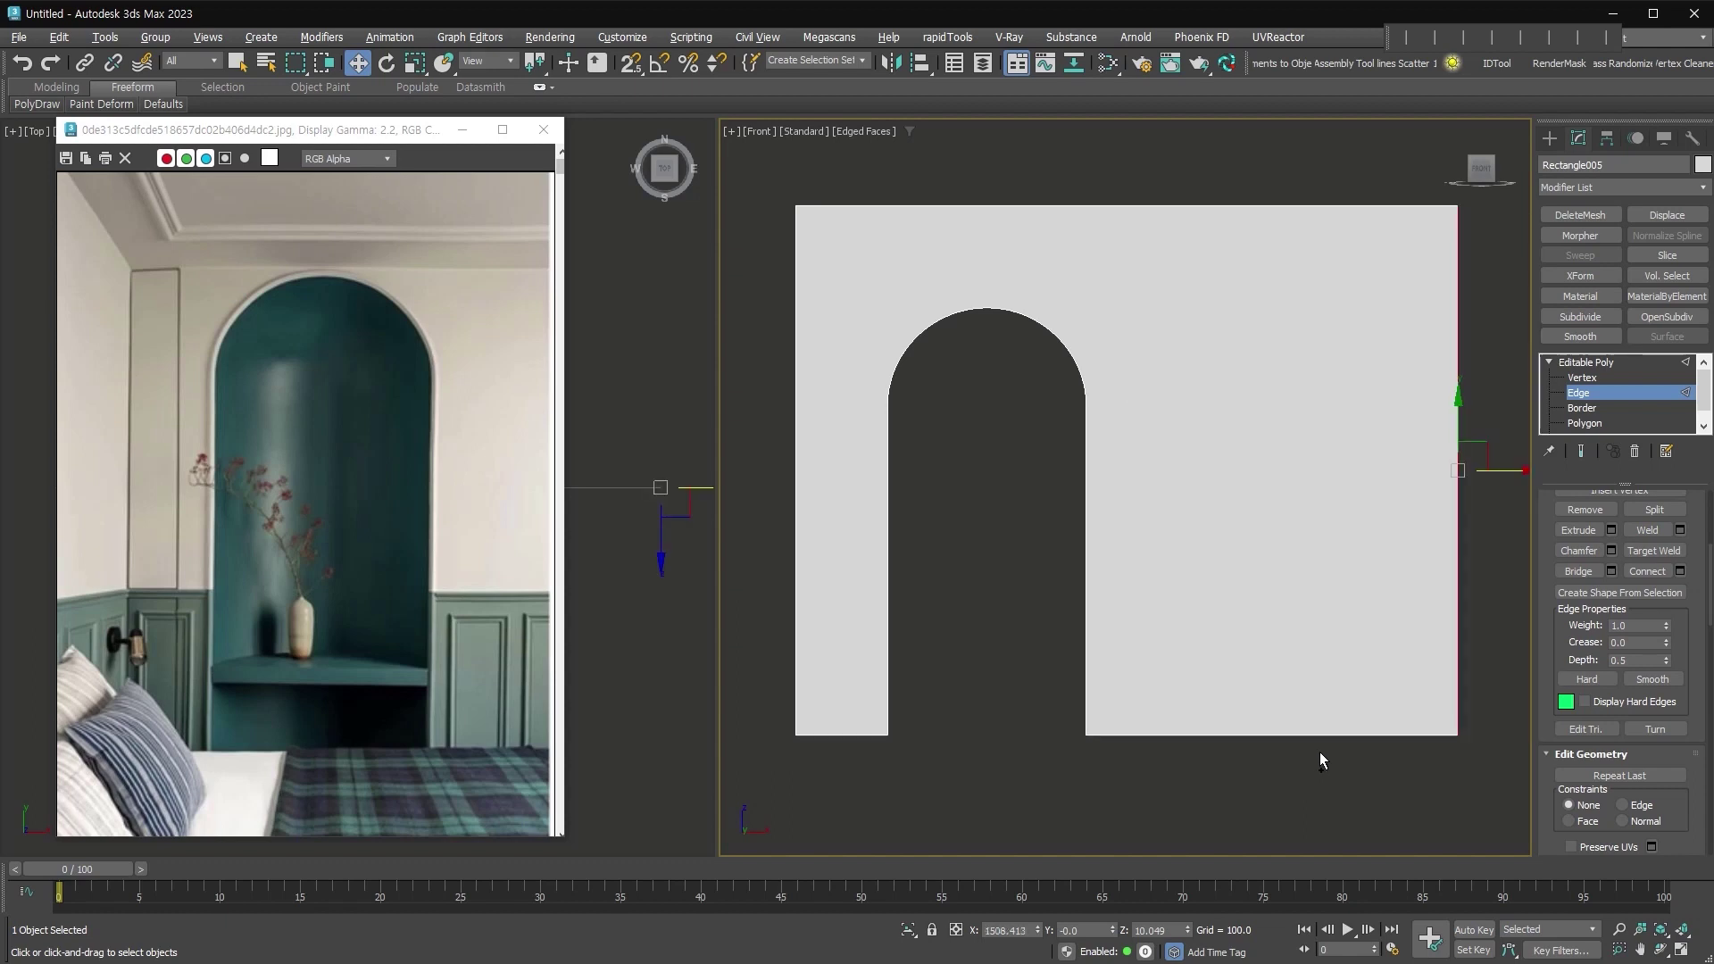
# Detach a copy of the arch's curved and vertical segments, without the bottom segment, from the boolean's arch spline as a separate shape
pyautogui.keyDown('alt'); pyautogui.moveTo(1365, 592); pyautogui.dragTo(1320, 616, button='middle'); pyautogui.keyUp('alt')
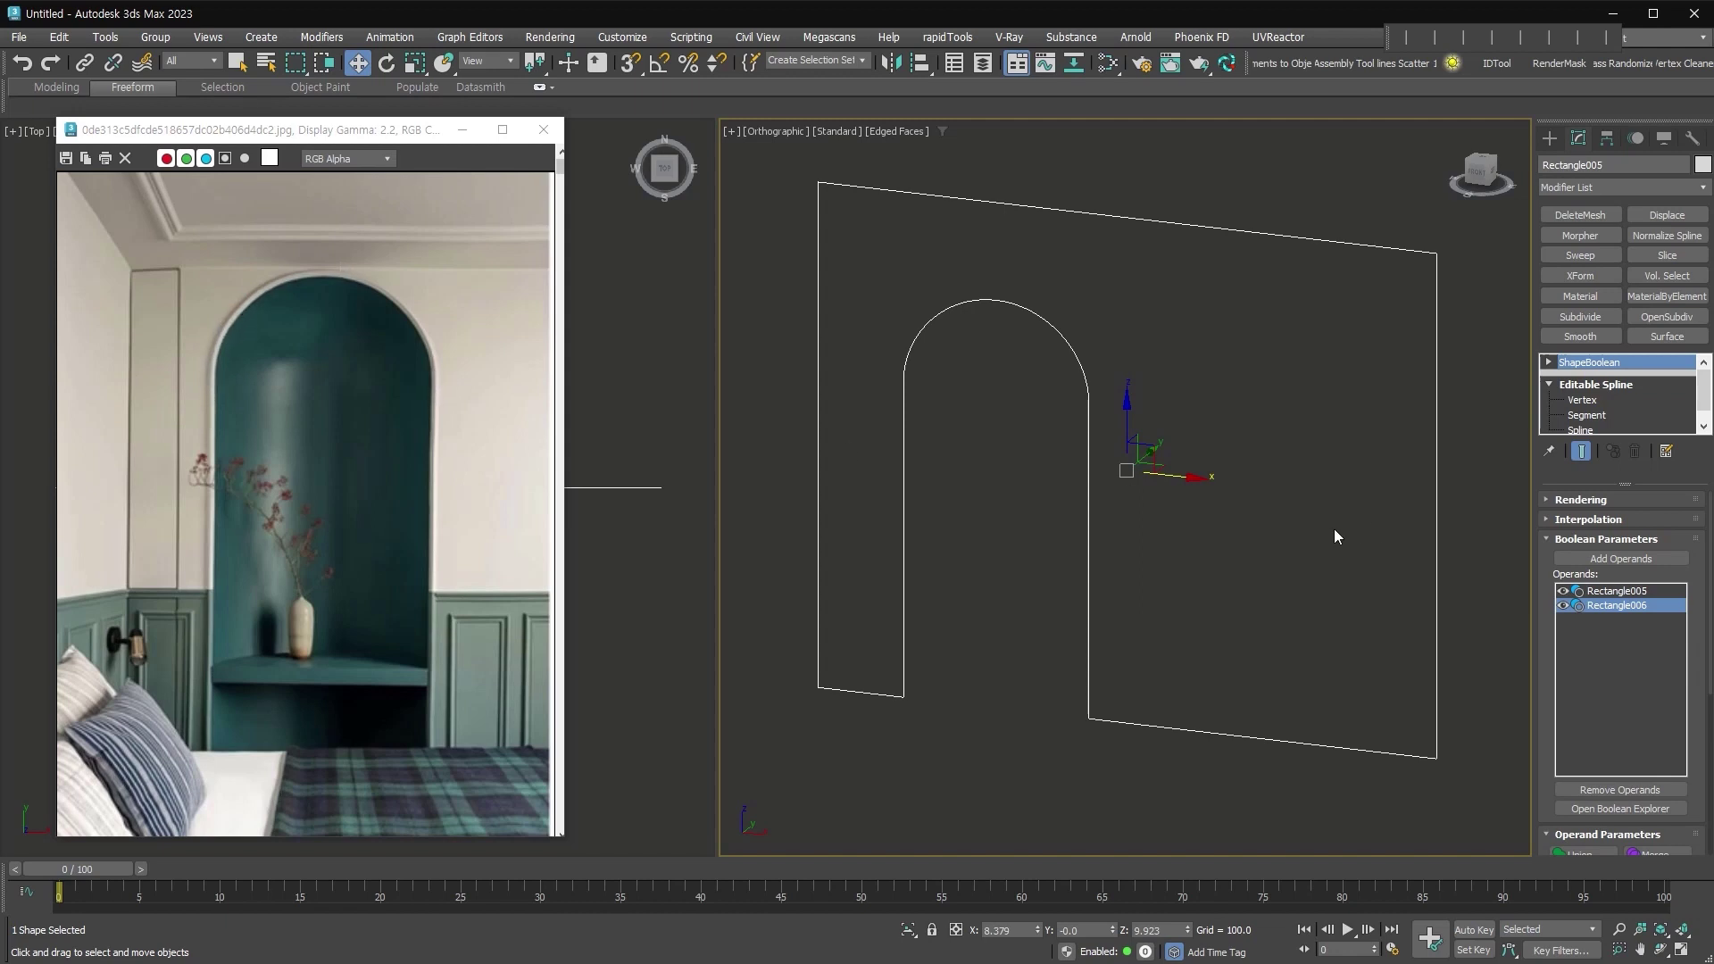
pyautogui.click(1587, 415)
pyautogui.moveTo(832, 694); pyautogui.dragTo(892, 674)
pyautogui.scroll(-10, 1642, 721)
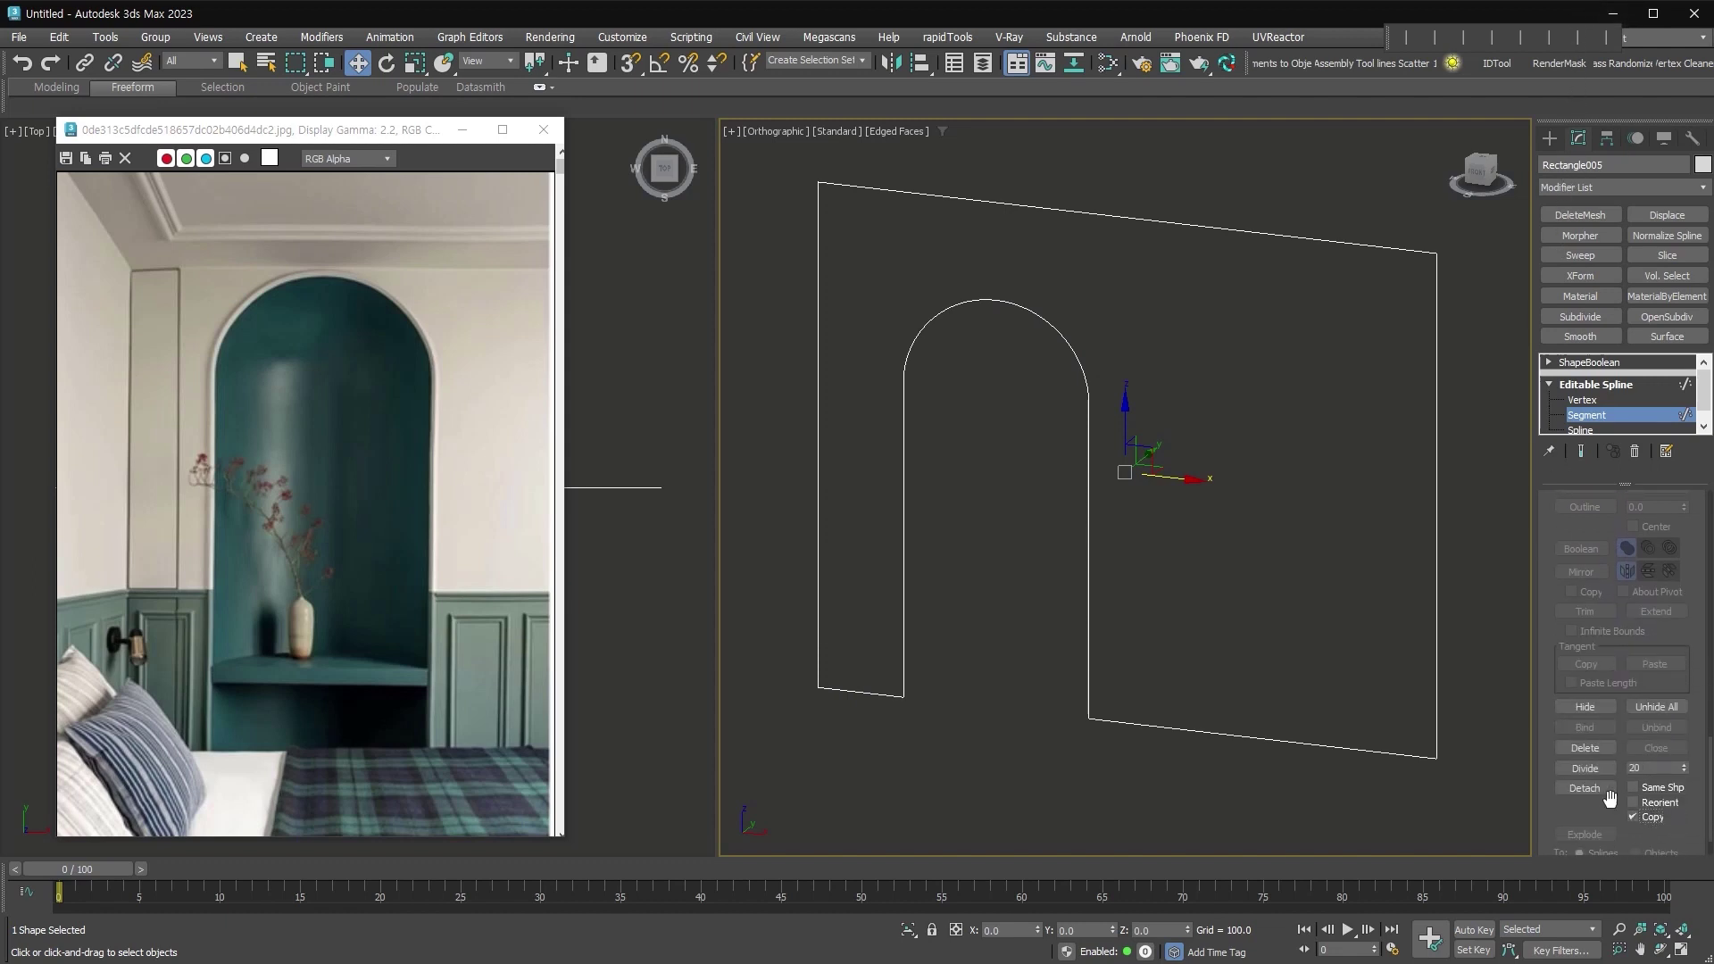
pyautogui.click(1585, 788)
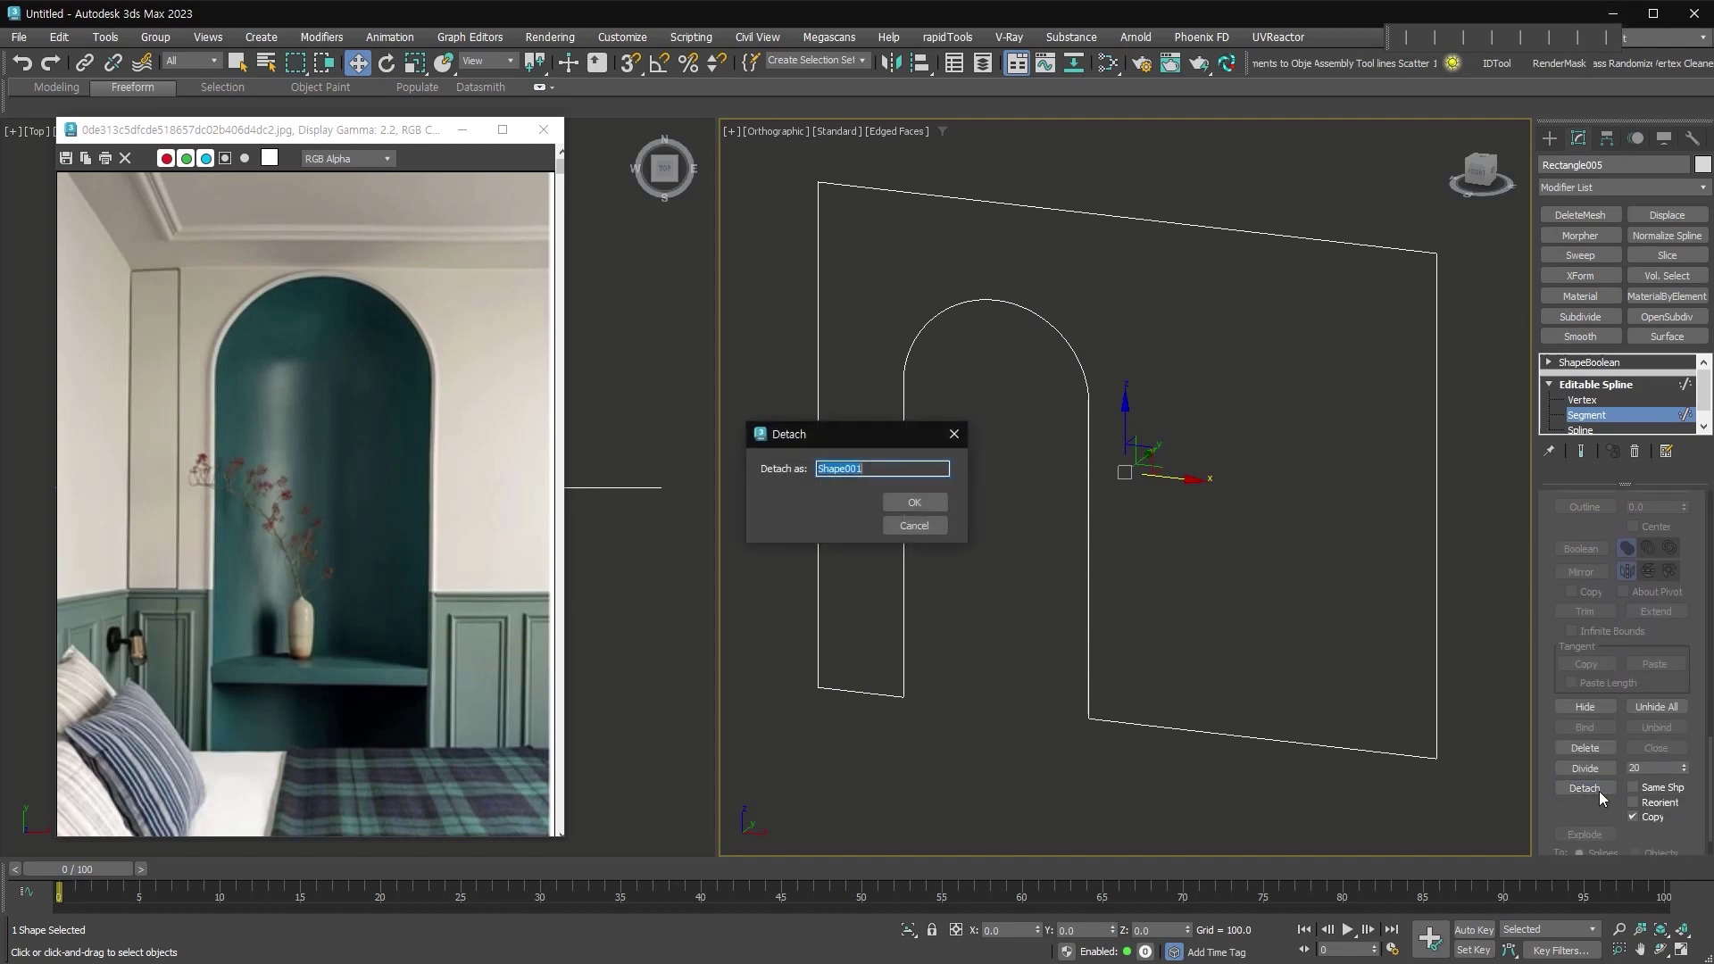
pyautogui.click(930, 504)
# Convert the boolean wall shape to an editable poly and check the detached arch curve behind it
pyautogui.click(1588, 362)
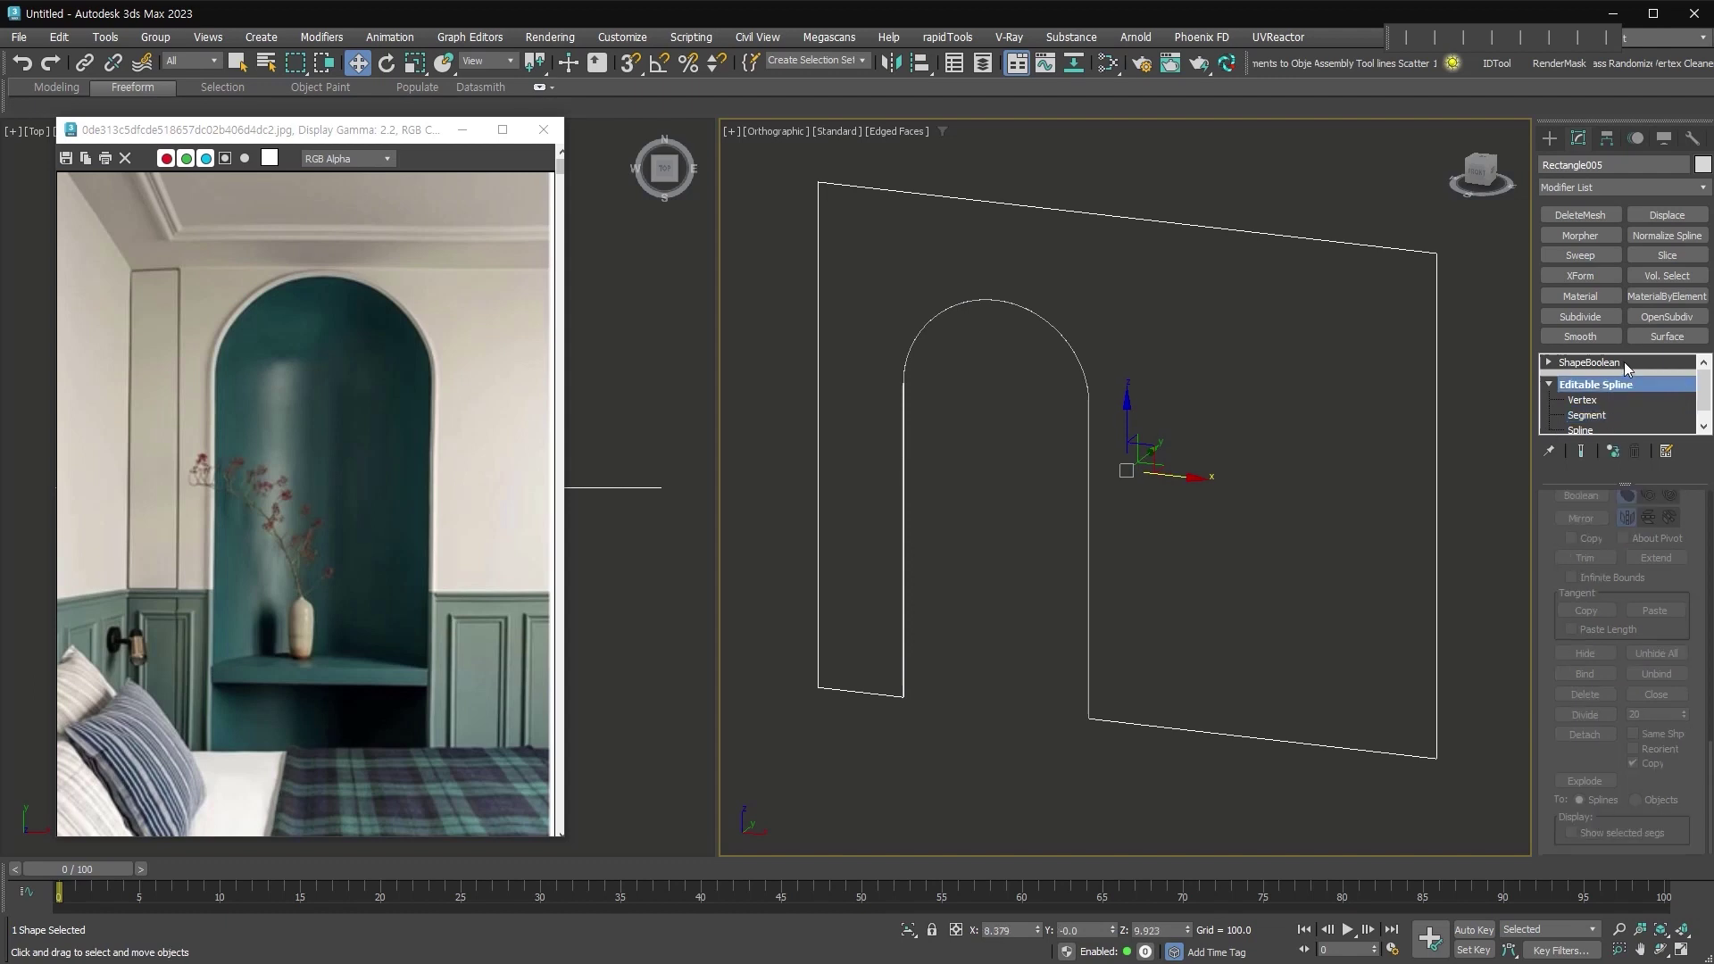
pyautogui.hotkey('ctrl', 'e')
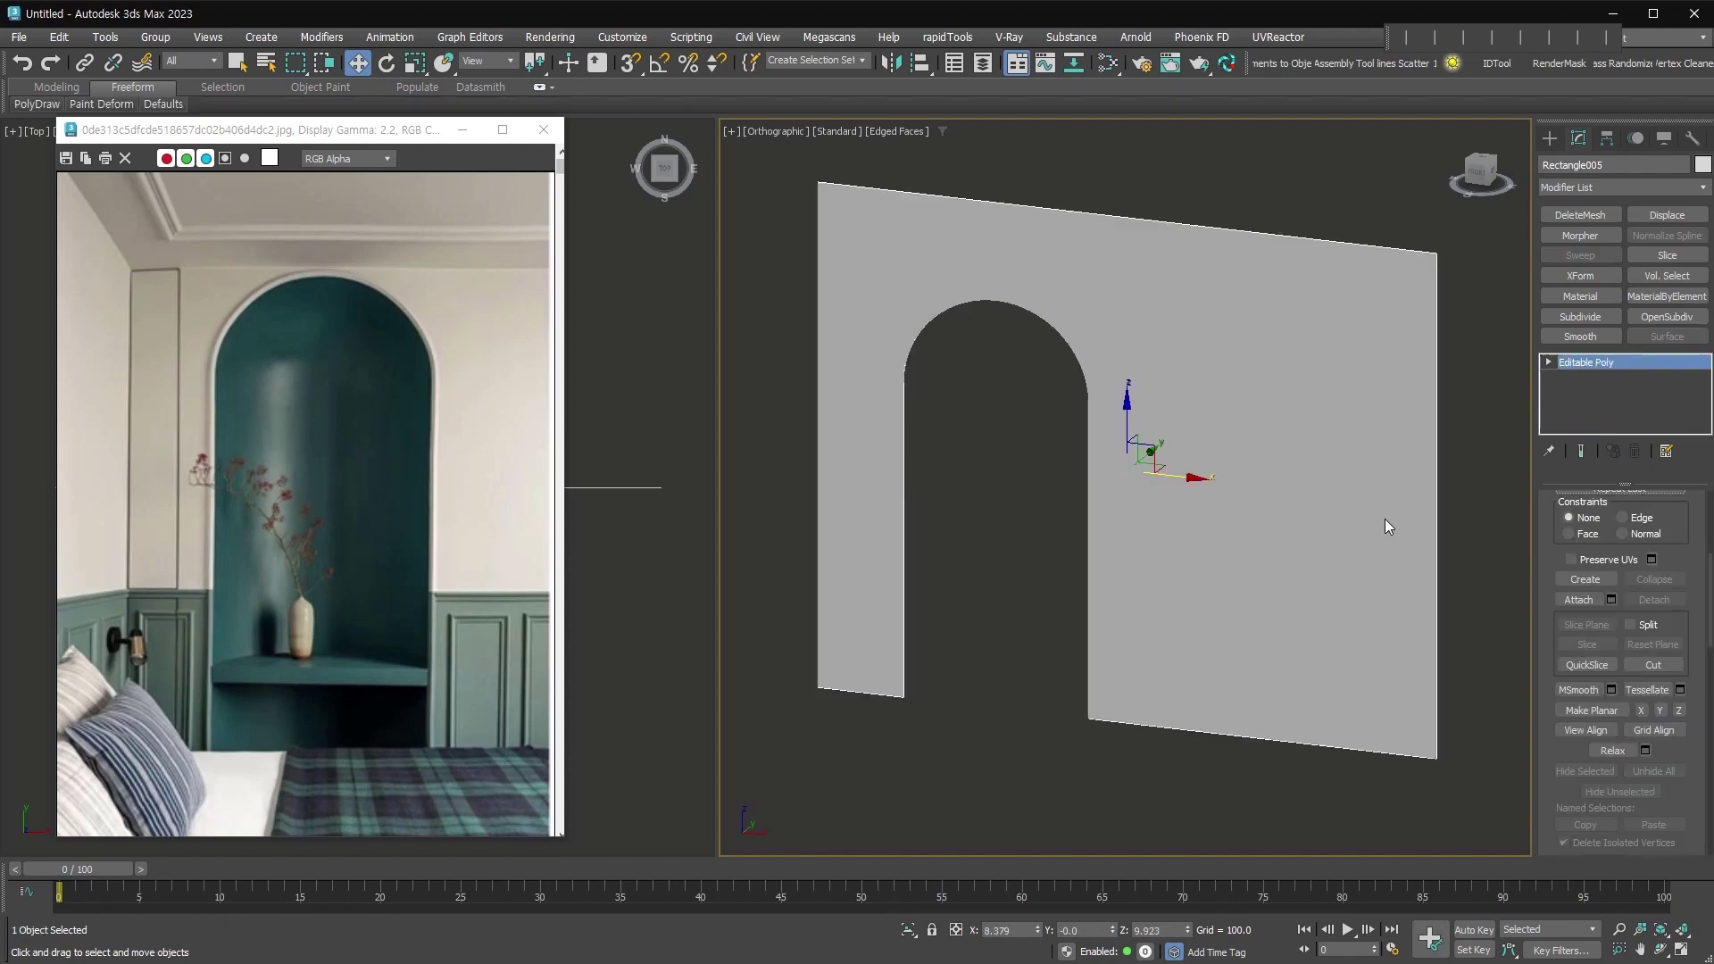
pyautogui.moveTo(1160, 444); pyautogui.dragTo(1365, 341)
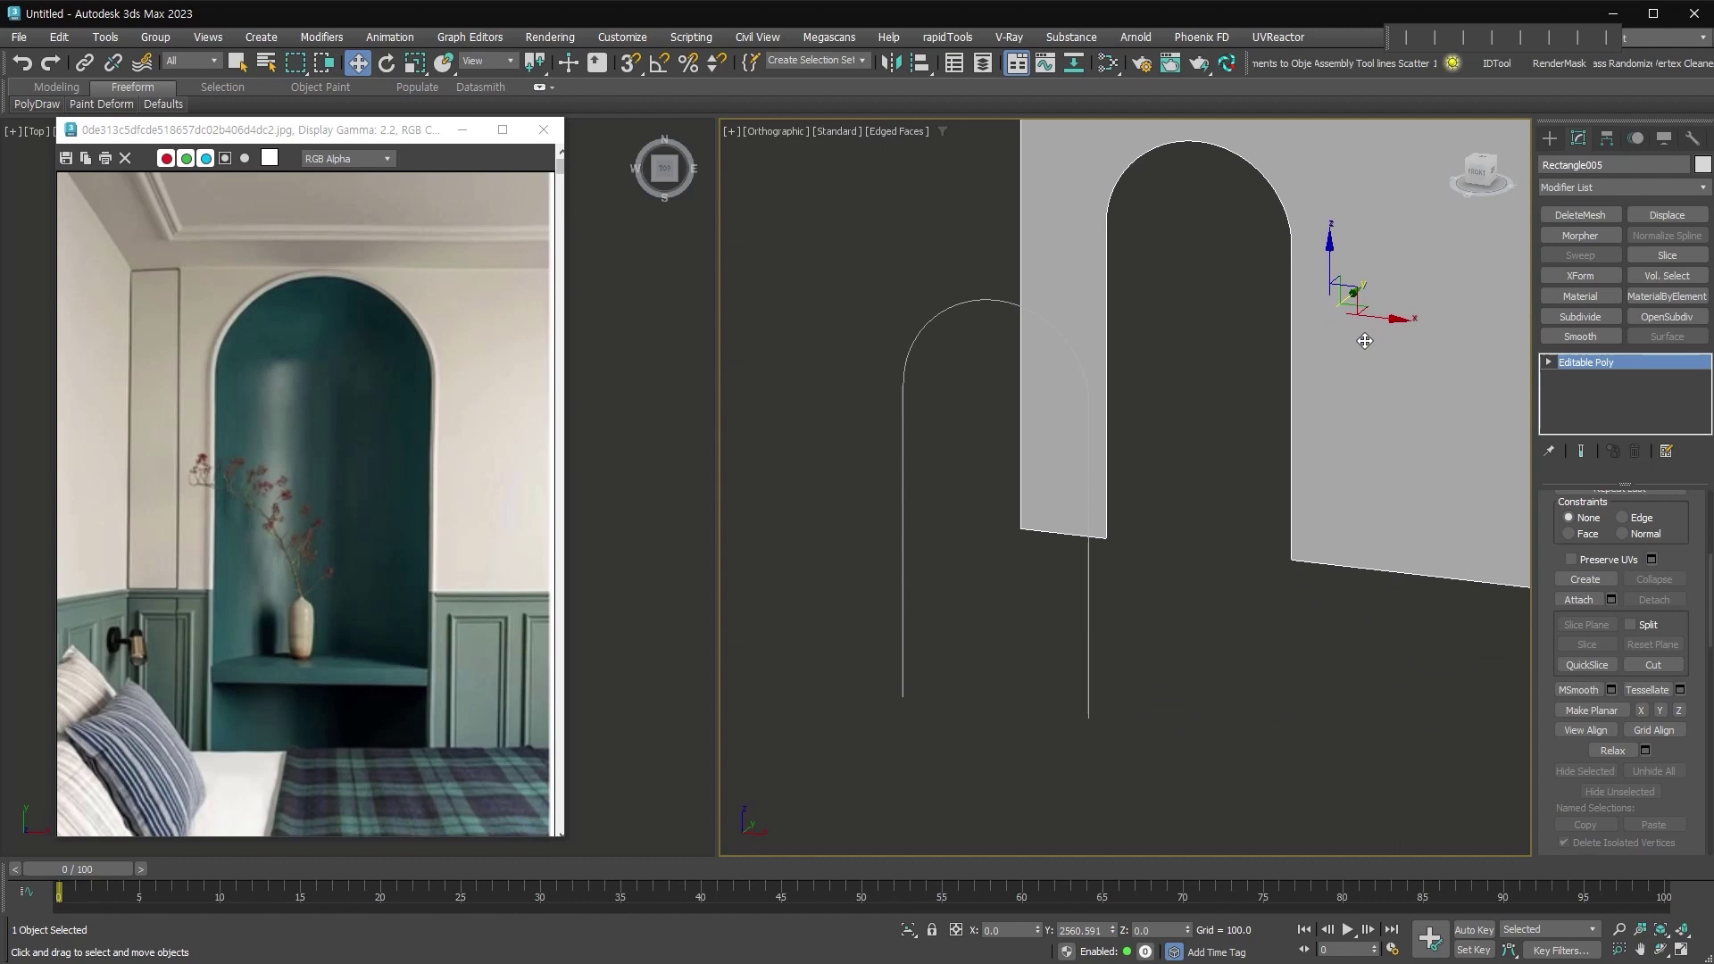
pyautogui.hotkey('ctrl', 'z')
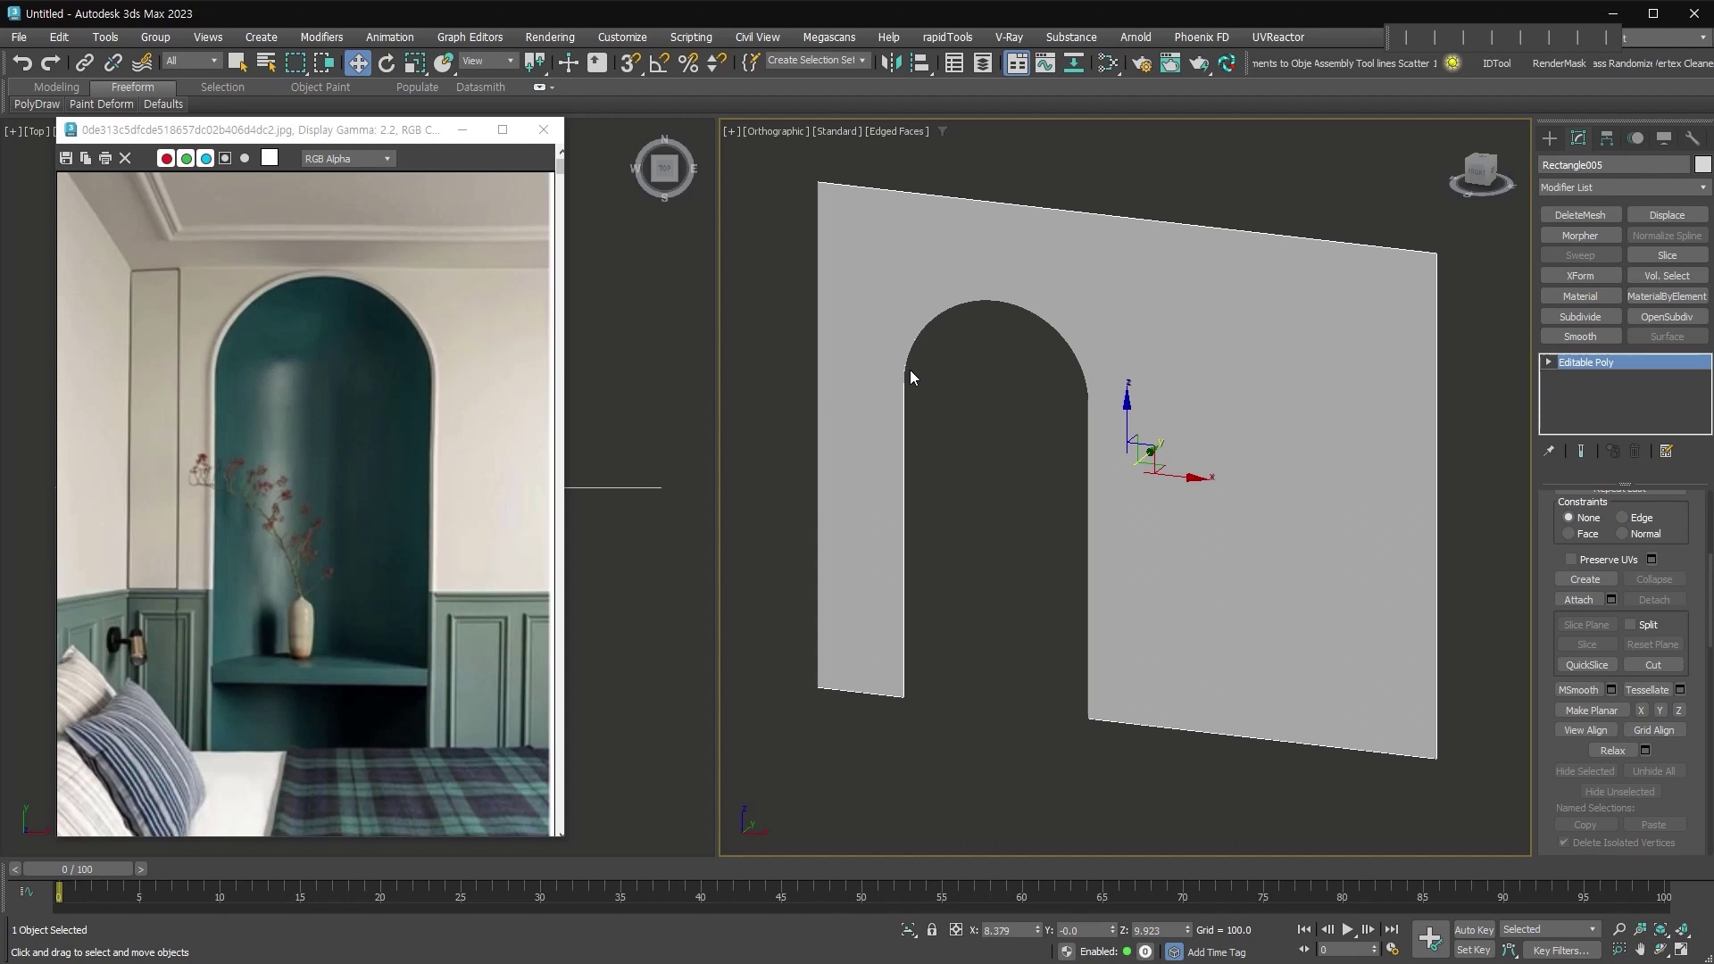
# Extend the wall along X by copying its right vertical edge outward about 678 to form a new polygon
pyautogui.click(1550, 363)
pyautogui.click(1578, 392)
pyautogui.click(1435, 549)
pyautogui.moveTo(1485, 512); pyautogui.dragTo(1630, 542)
pyautogui.scroll(-2, 1227, 661)
pyautogui.moveTo(1232, 667); pyautogui.dragTo(1224, 650, button='middle')
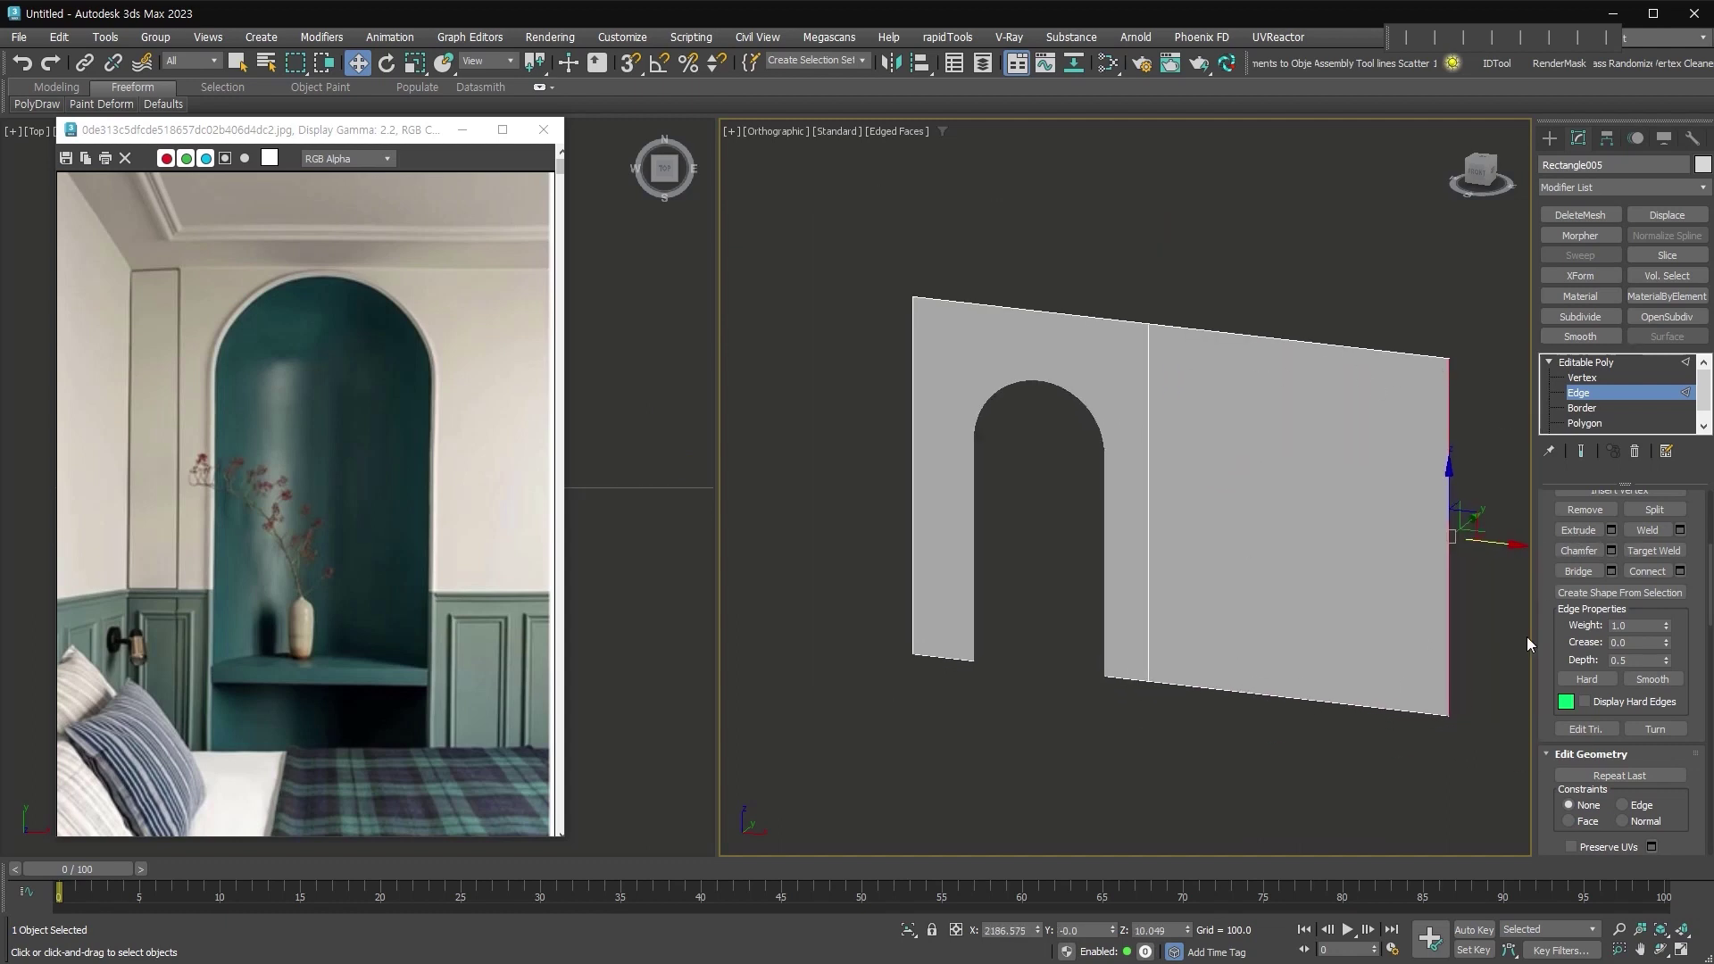
pyautogui.click(1640, 390)
# Examine the wall's surface, the vertices along the arch curve and the edge between the original wall and the added polygon
pyautogui.keyDown('alt'); pyautogui.moveTo(1014, 518); pyautogui.dragTo(1059, 514, button='middle'); pyautogui.keyUp('alt')
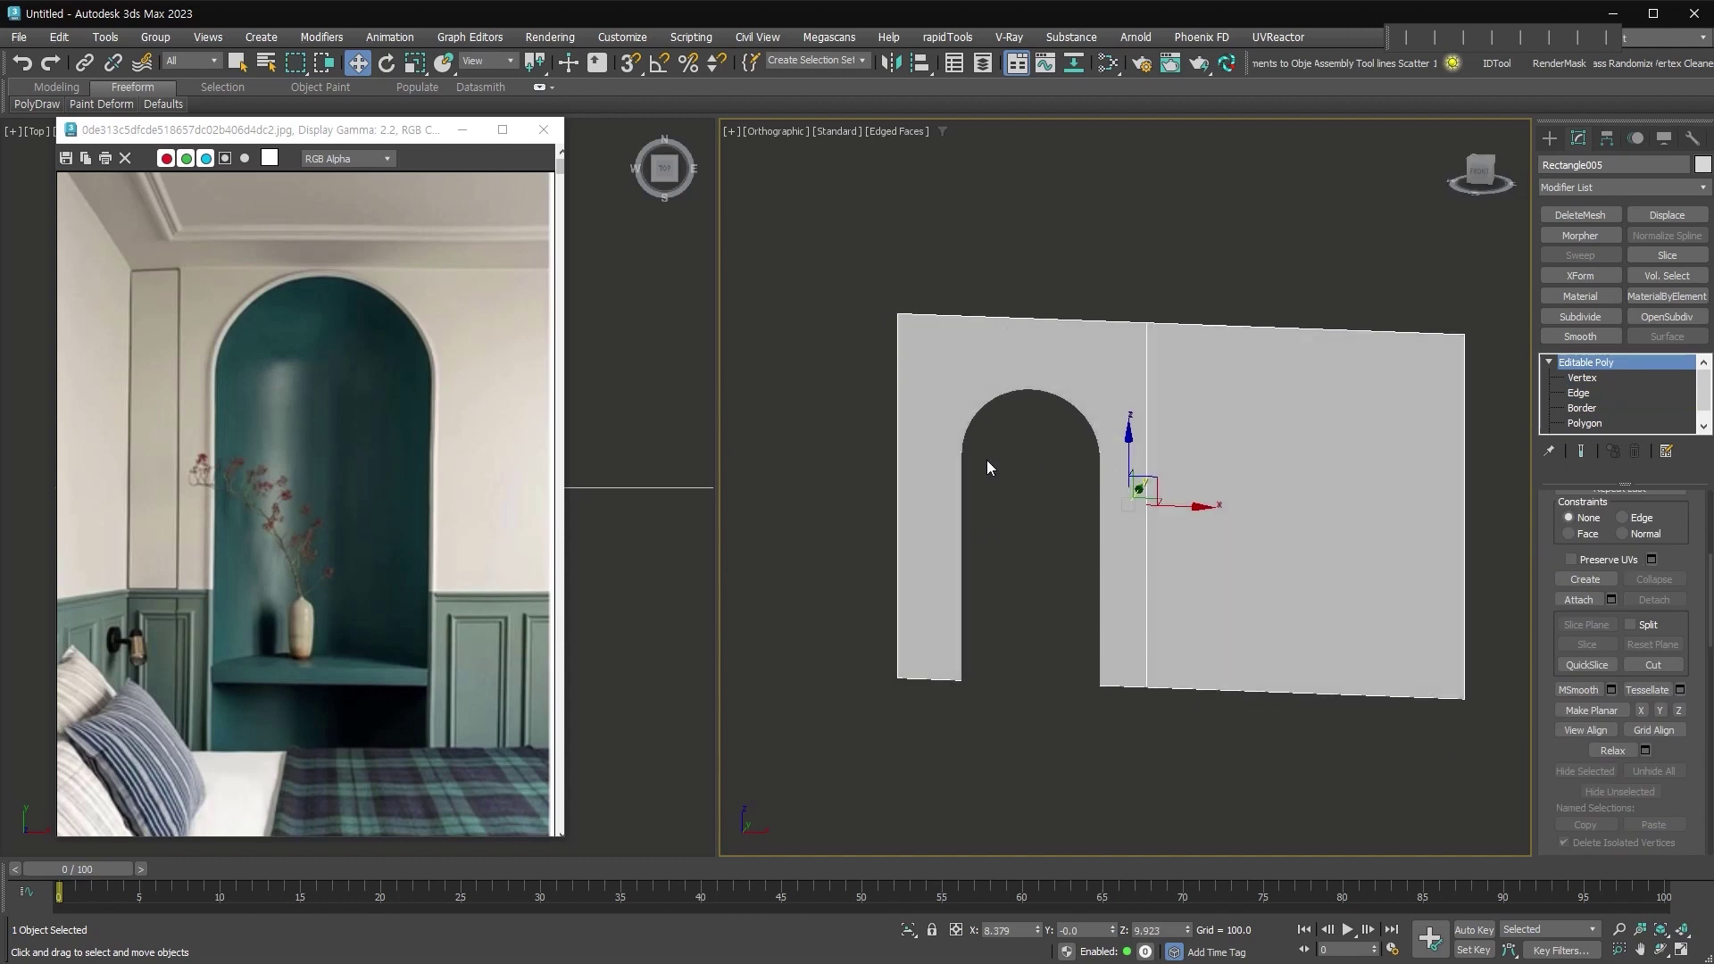
pyautogui.keyDown('alt'); pyautogui.moveTo(993, 462); pyautogui.dragTo(1016, 565, button='middle'); pyautogui.keyUp('alt')
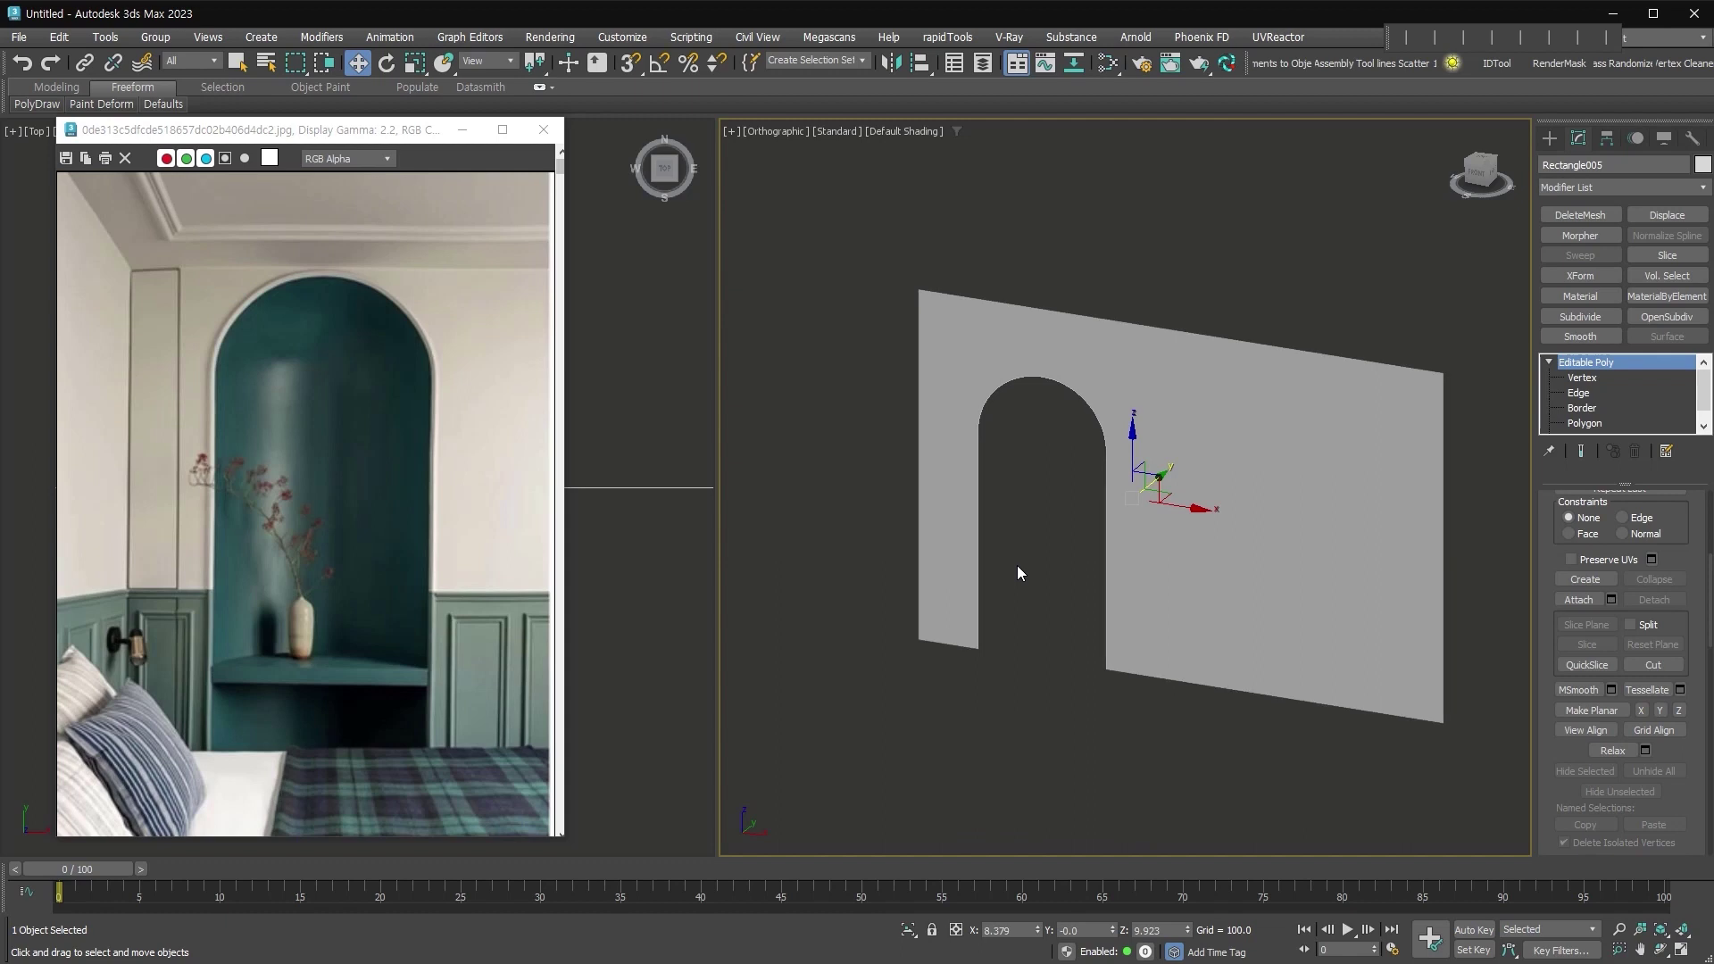
pyautogui.click(1583, 377)
pyautogui.scroll(5, 1111, 437)
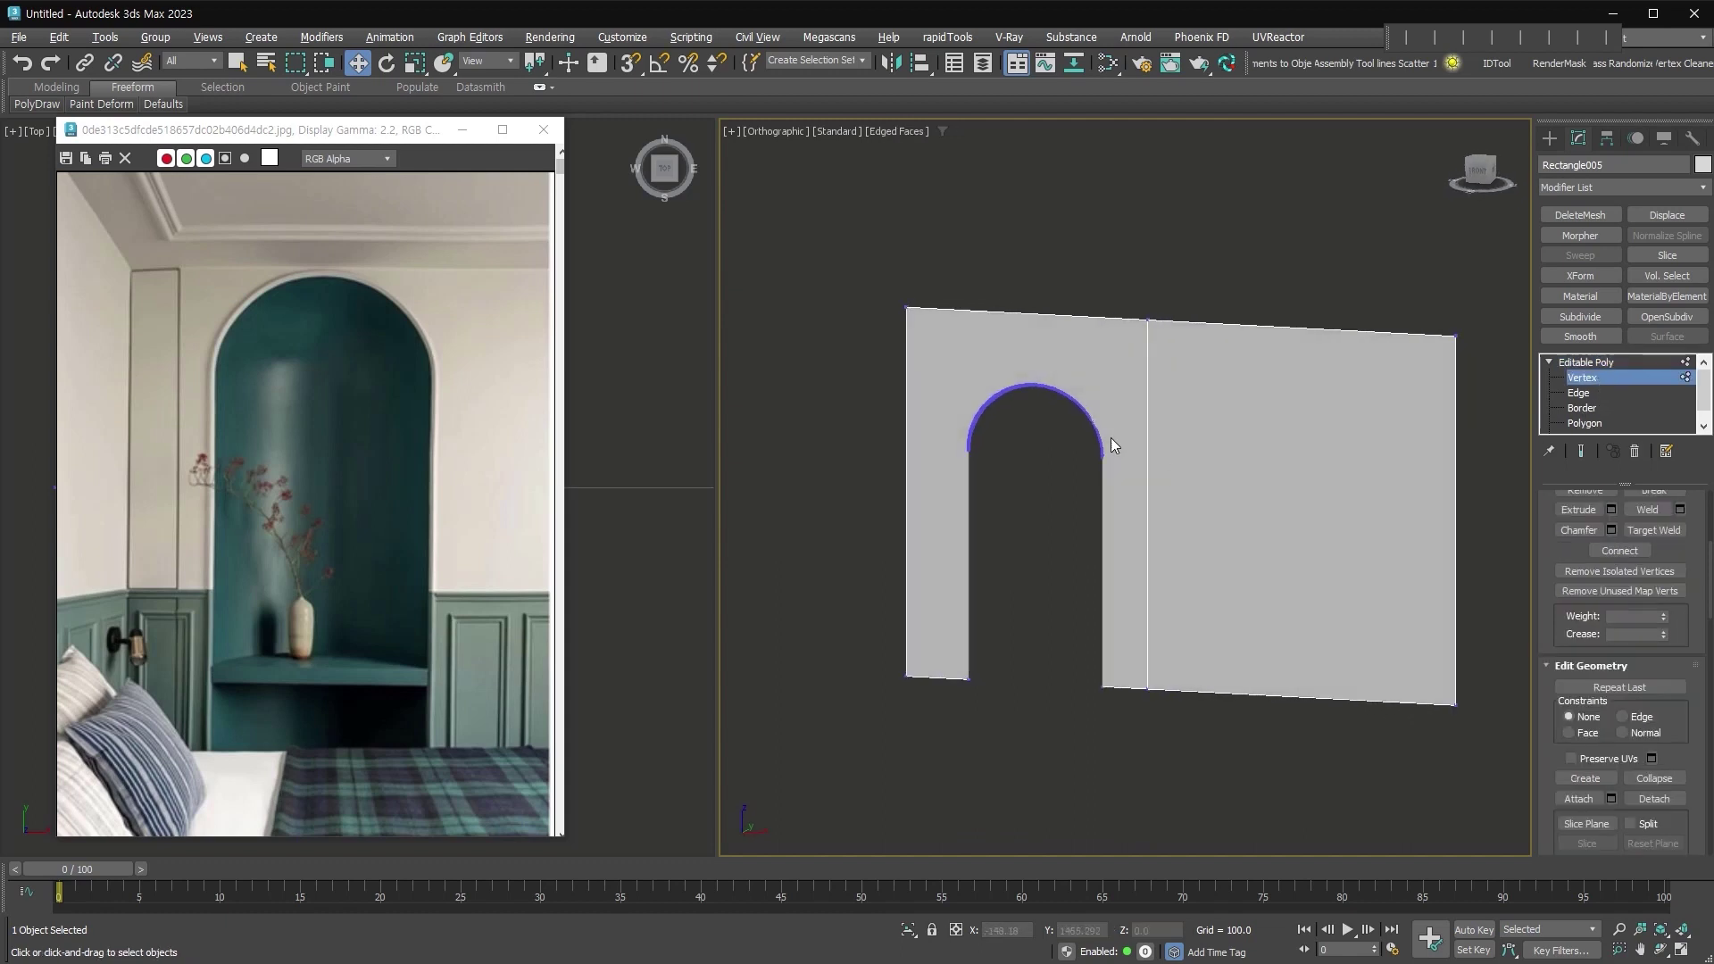
pyautogui.moveTo(1074, 431); pyautogui.dragTo(1092, 444, button='middle')
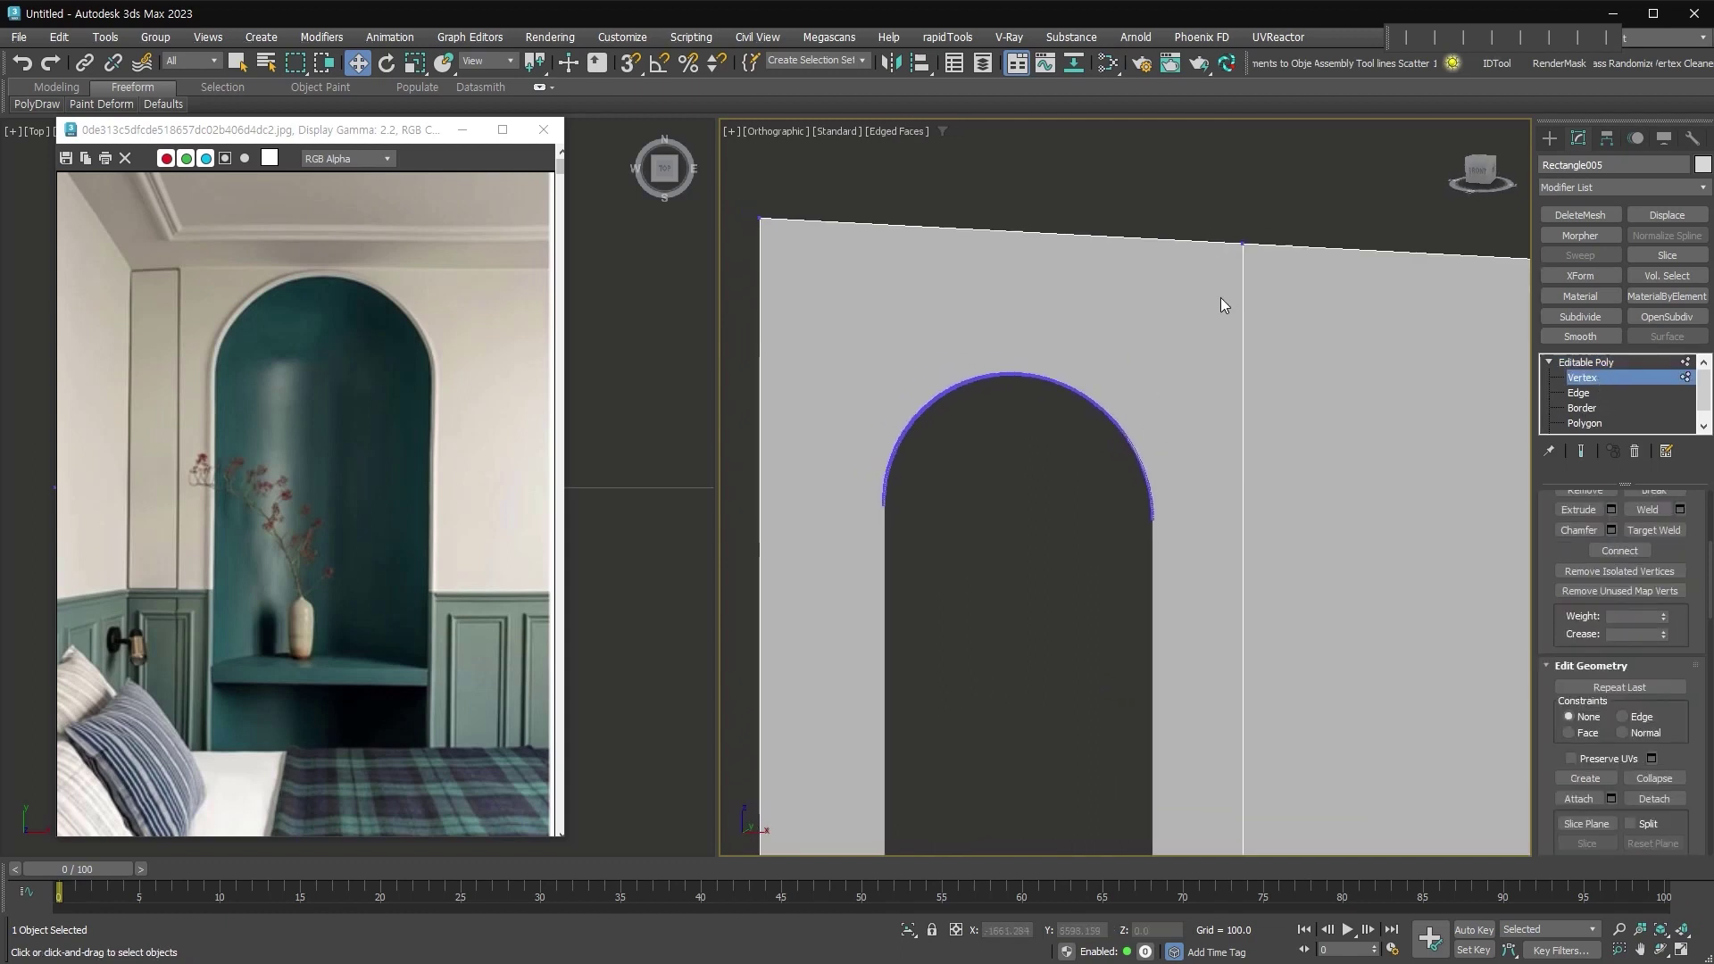
pyautogui.scroll(-2, 1197, 470)
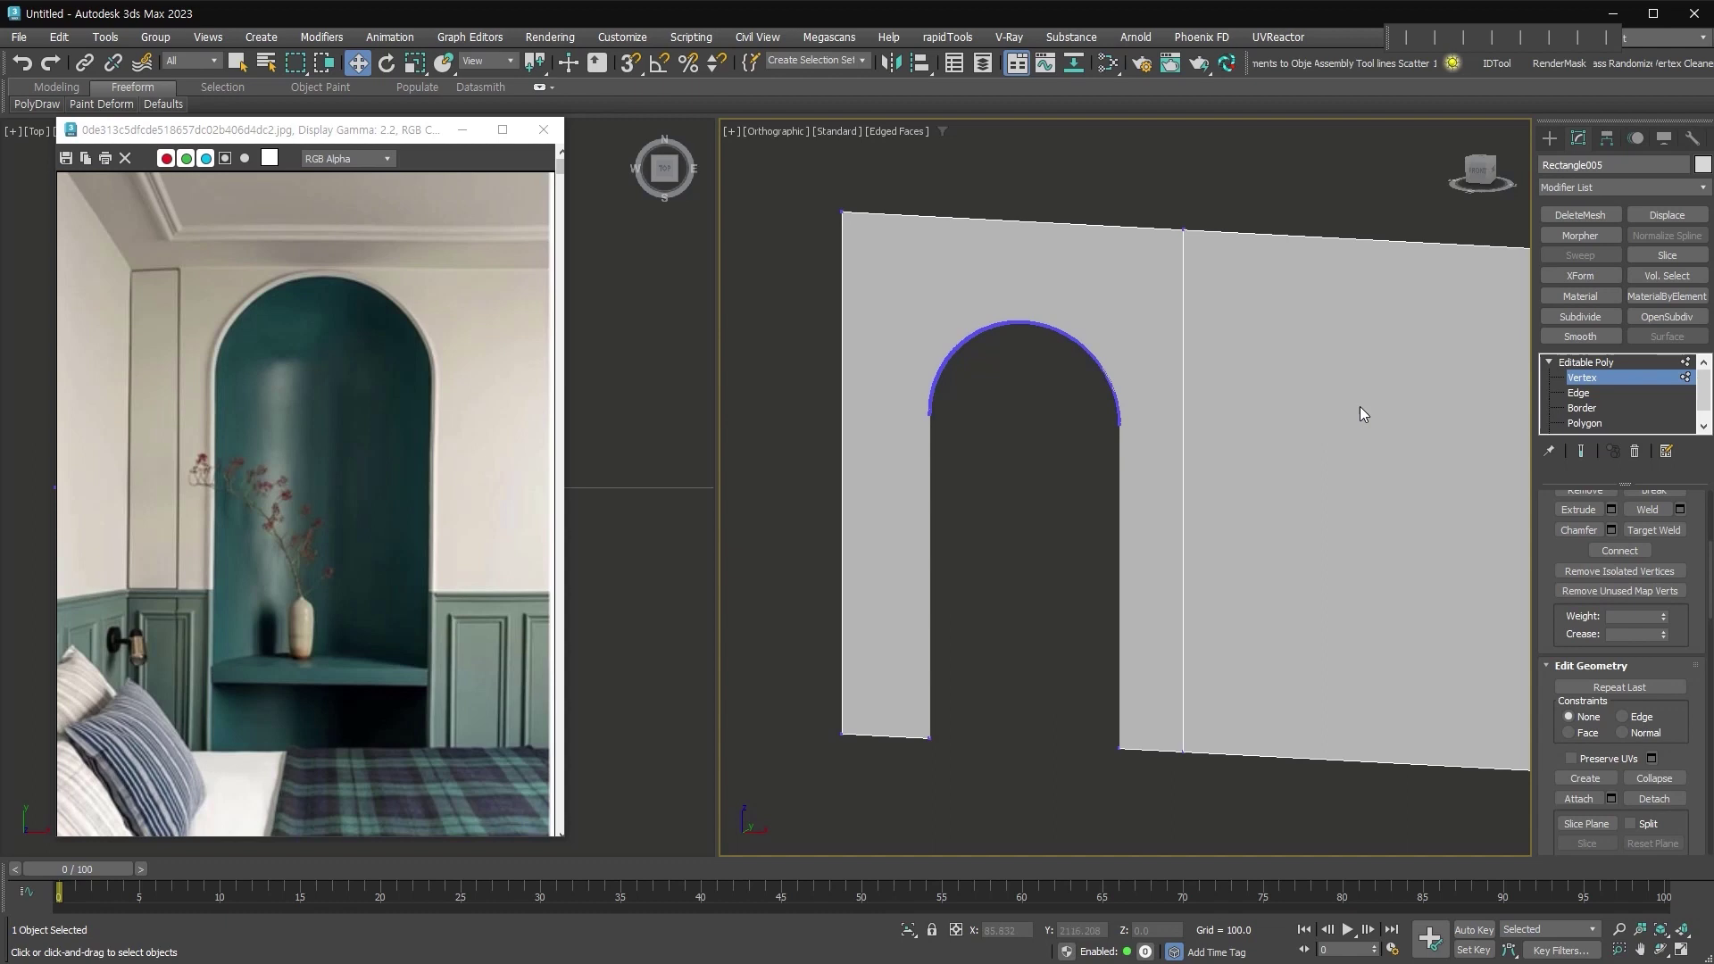
pyautogui.click(1596, 378)
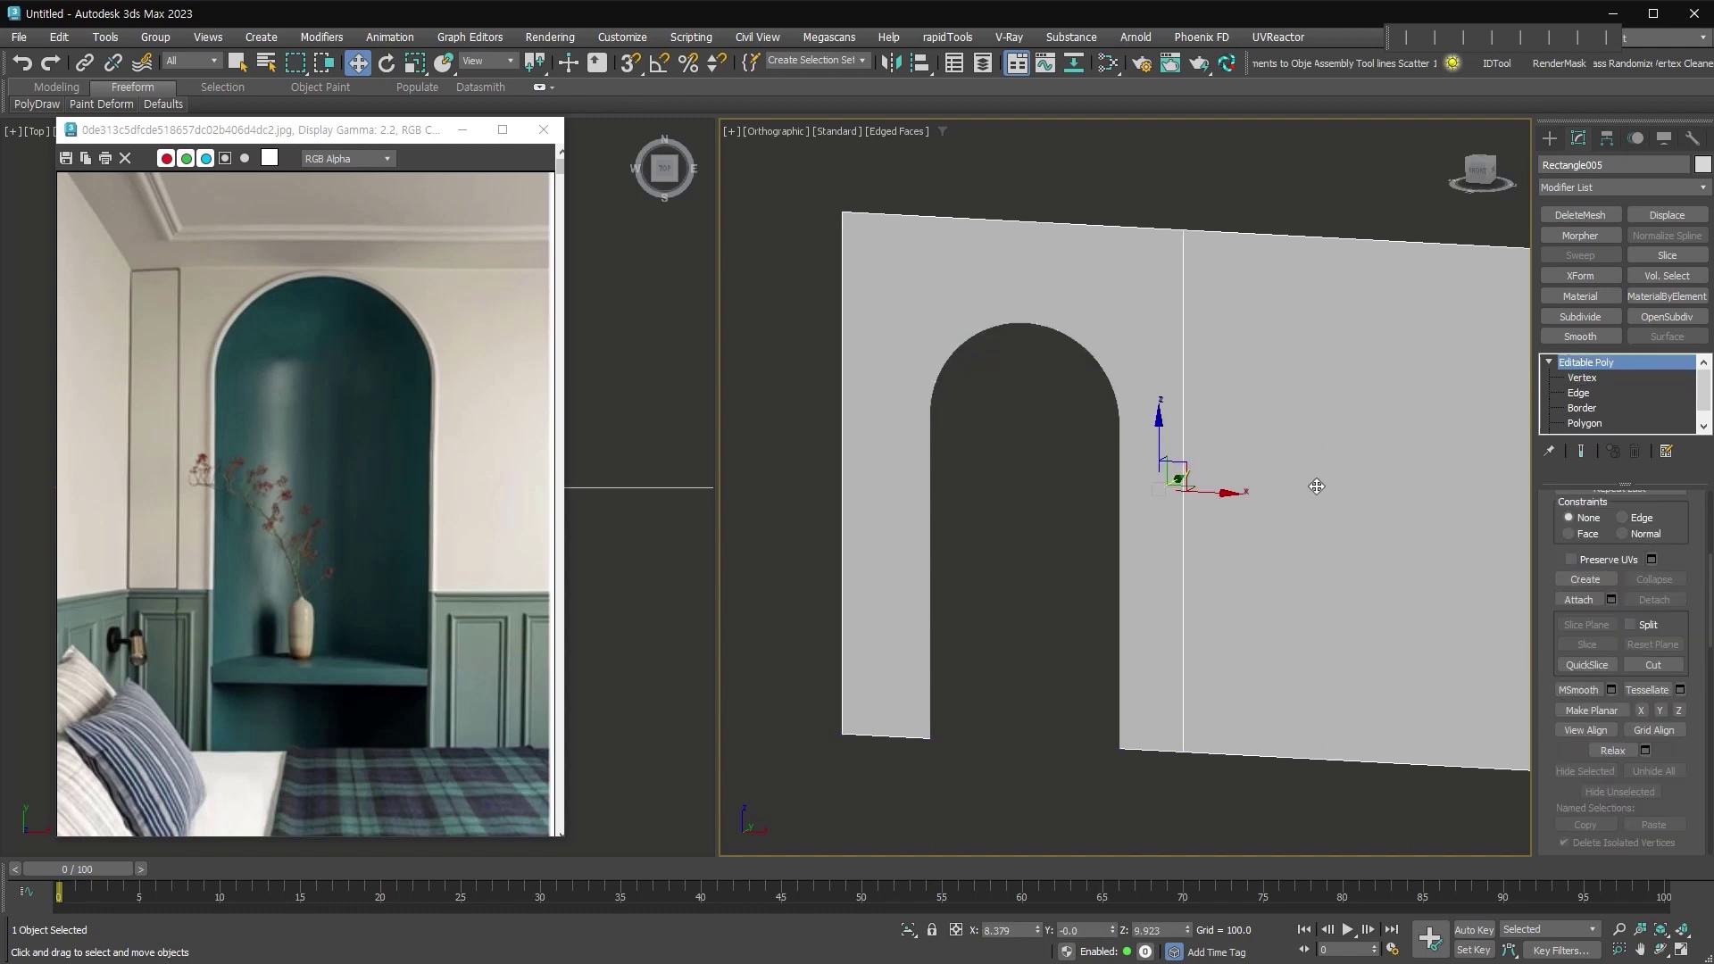
pyautogui.moveTo(1297, 526); pyautogui.dragTo(1212, 531, button='middle')
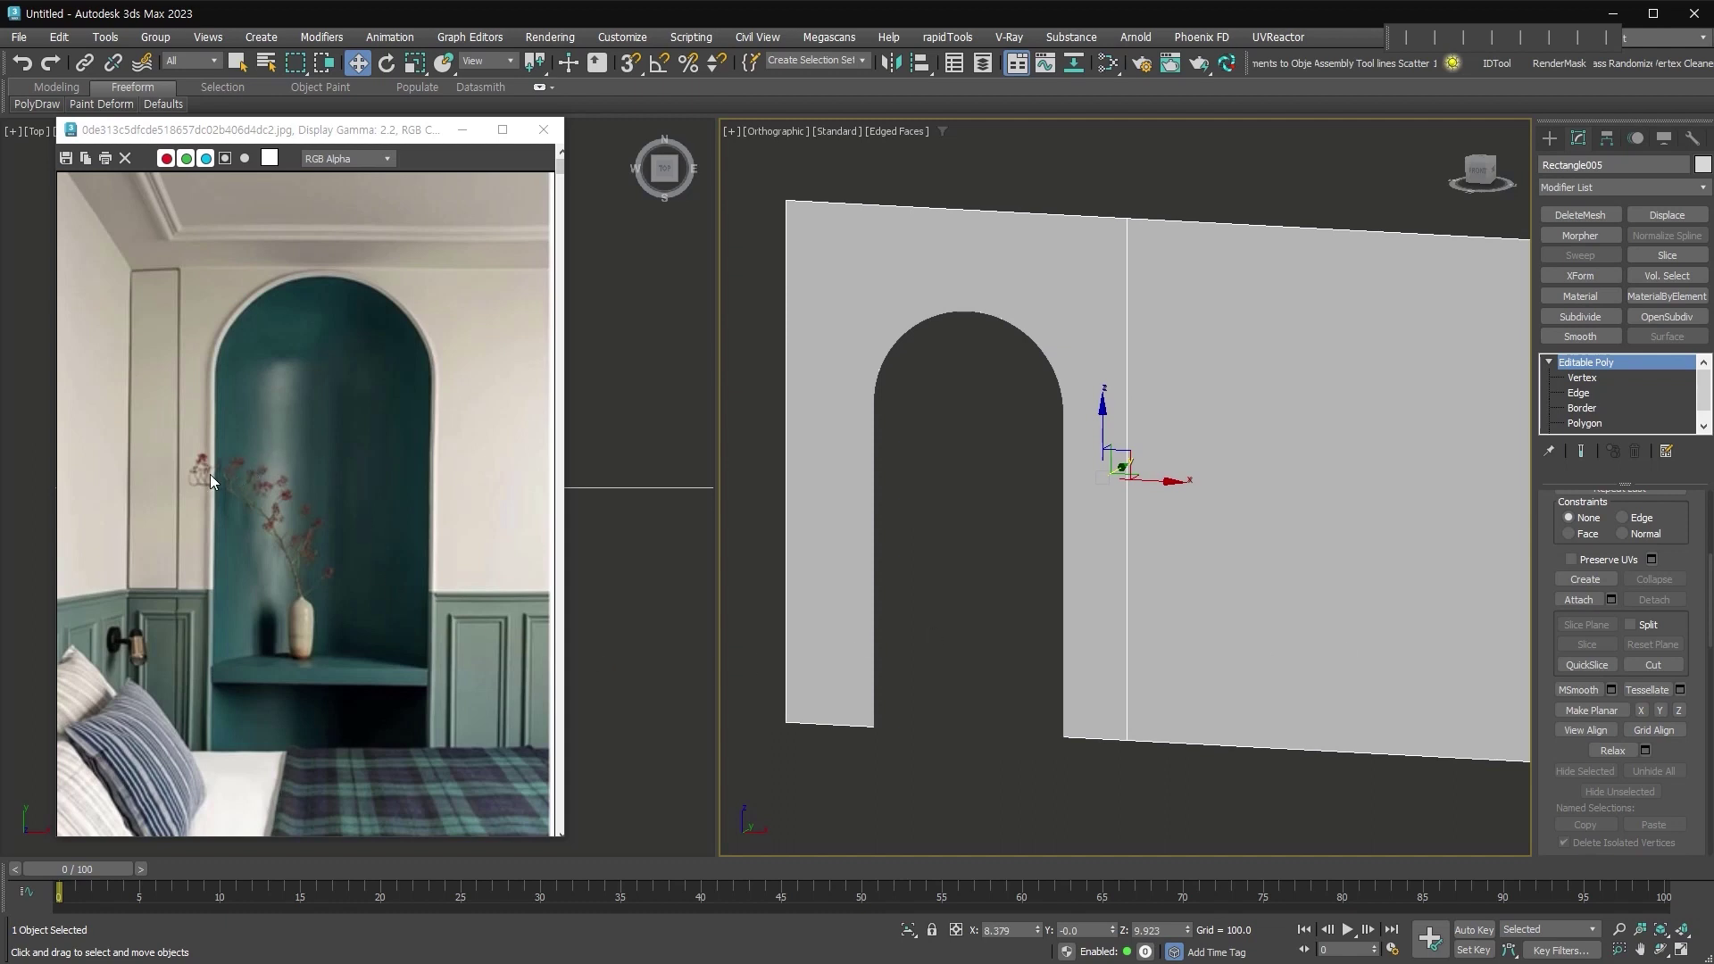
# Copy the arch opening's edges, without the wall's outer border, about 469 back along Y to form the niche's side surfaces
pyautogui.keyDown('alt'); pyautogui.moveTo(1180, 549); pyautogui.dragTo(1134, 558, button='middle'); pyautogui.keyUp('alt')
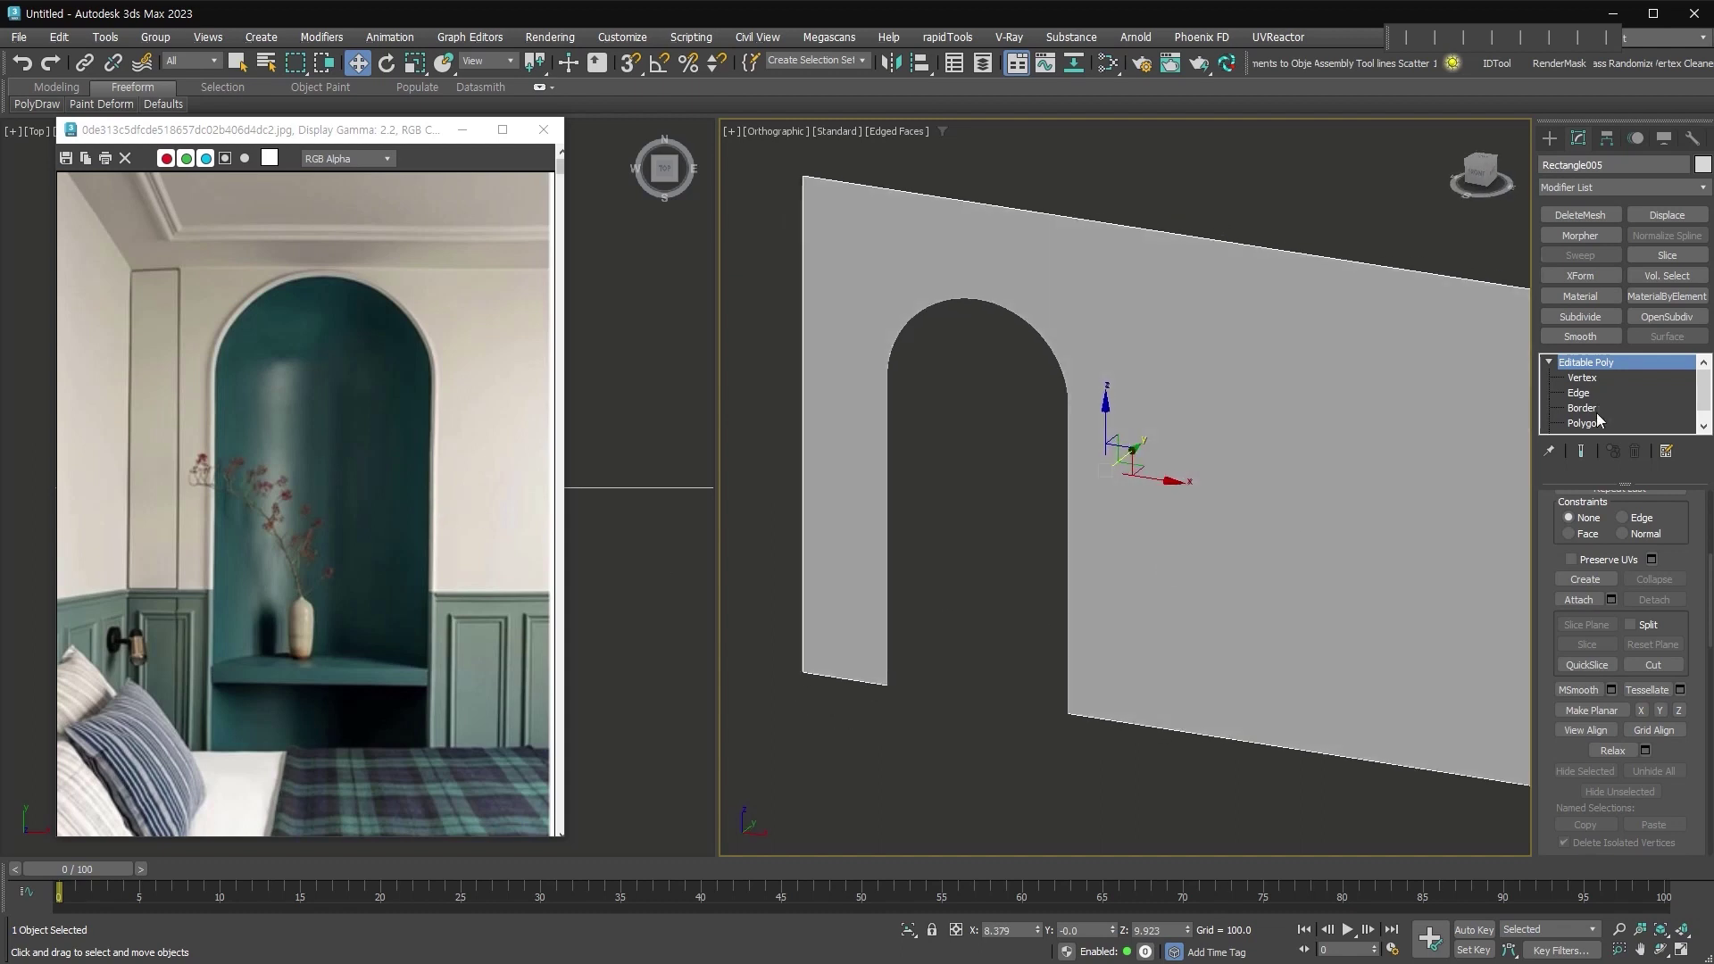
pyautogui.click(1582, 407)
pyautogui.click(1165, 234)
pyautogui.click(1582, 393)
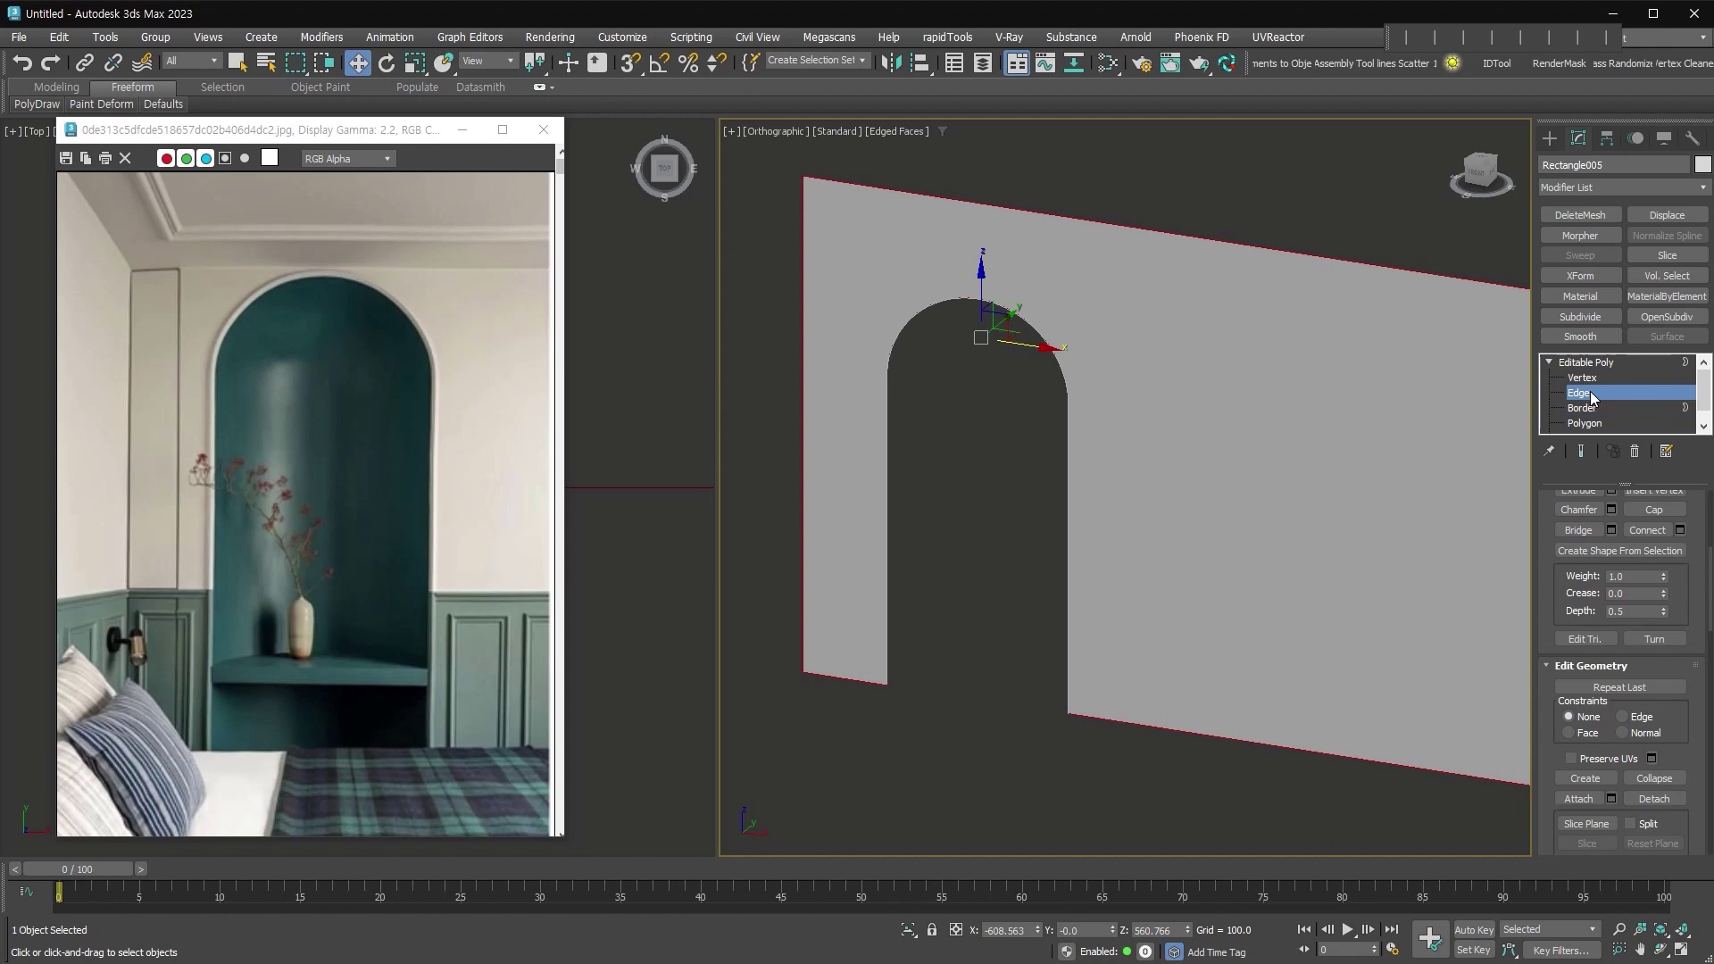
pyautogui.scroll(-2, 1036, 516)
pyautogui.moveTo(1392, 724); pyautogui.dragTo(1037, 277)
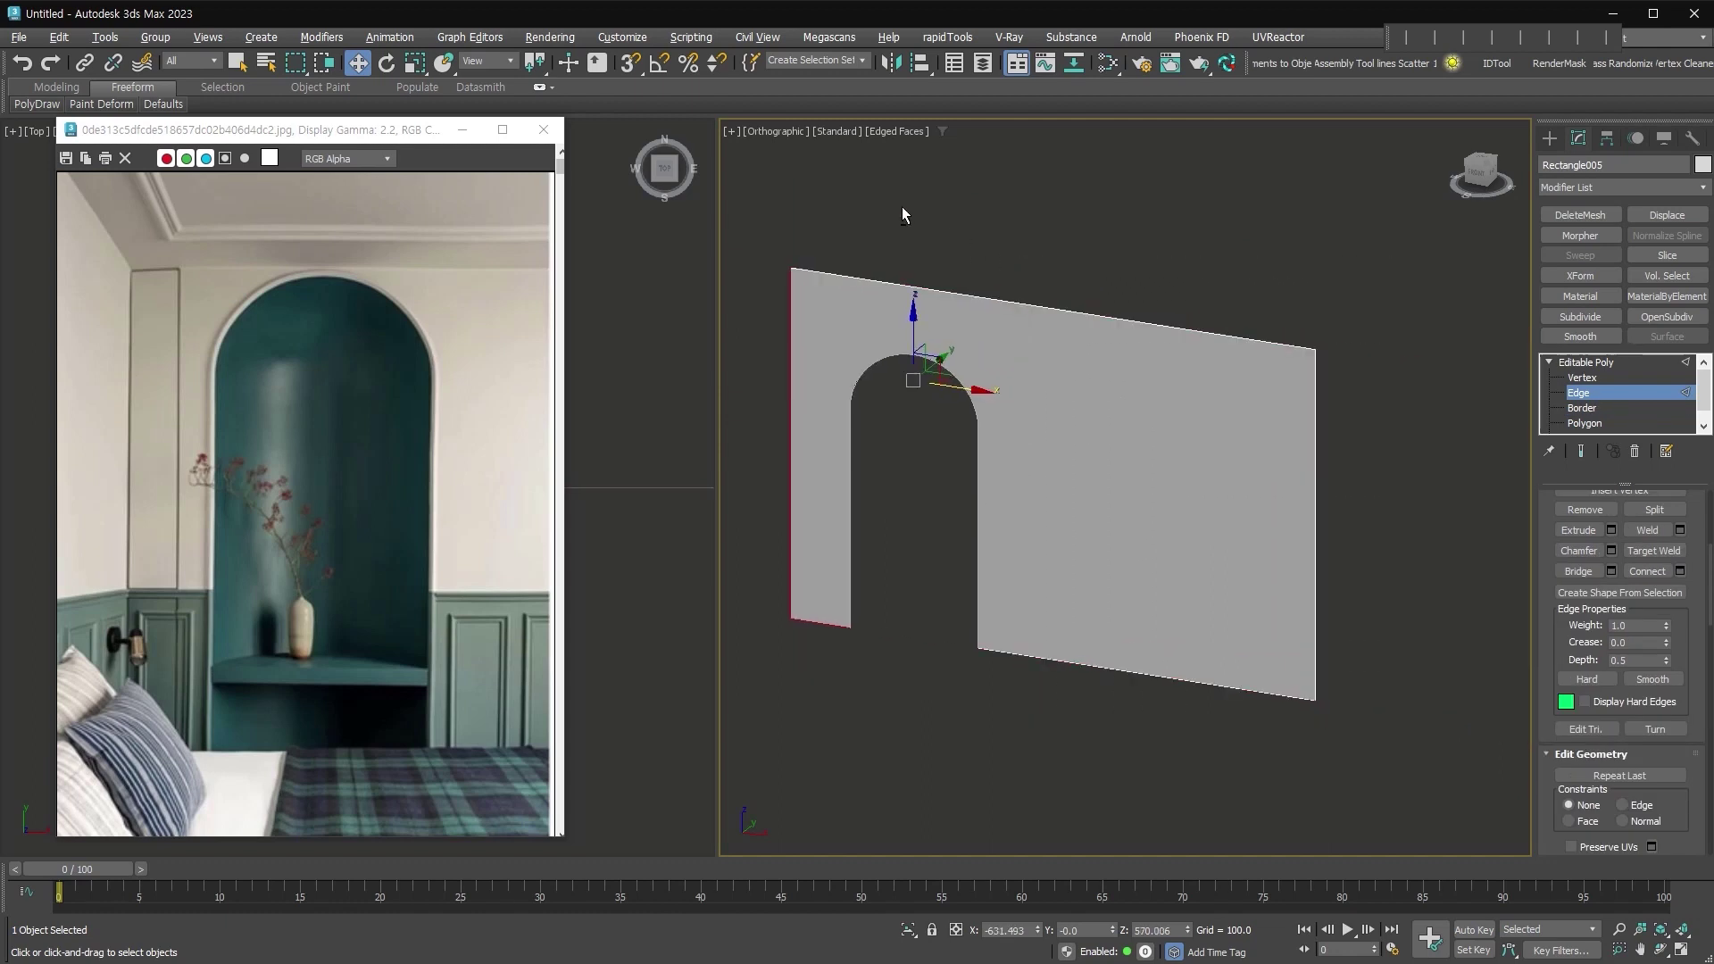
pyautogui.keyDown('alt'); pyautogui.moveTo(928, 339); pyautogui.dragTo(1014, 384, button='middle'); pyautogui.keyUp('alt')
pyautogui.press('s')
pyautogui.keyDown('shift'); pyautogui.moveTo(1018, 366); pyautogui.dragTo(1085, 346); pyautogui.keyUp('shift')
pyautogui.keyDown('alt'); pyautogui.moveTo(1080, 413); pyautogui.dragTo(1102, 490, button='middle'); pyautogui.keyUp('alt')
pyautogui.rightClick(1055, 362)
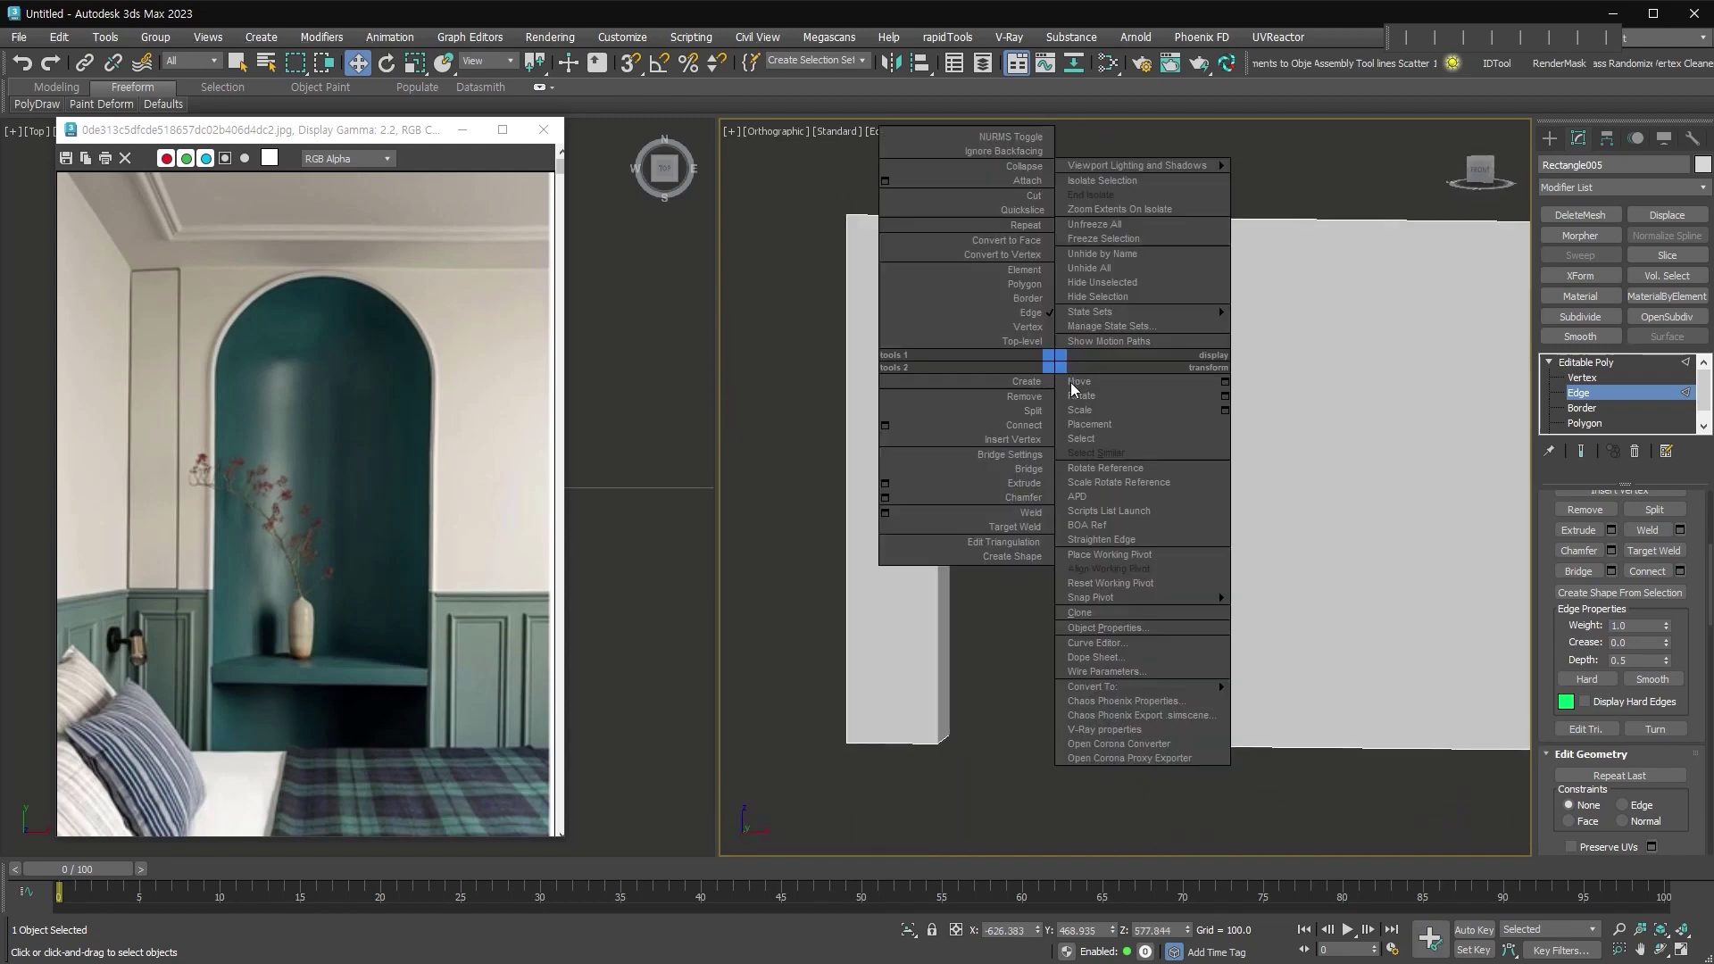
pyautogui.click(1080, 410)
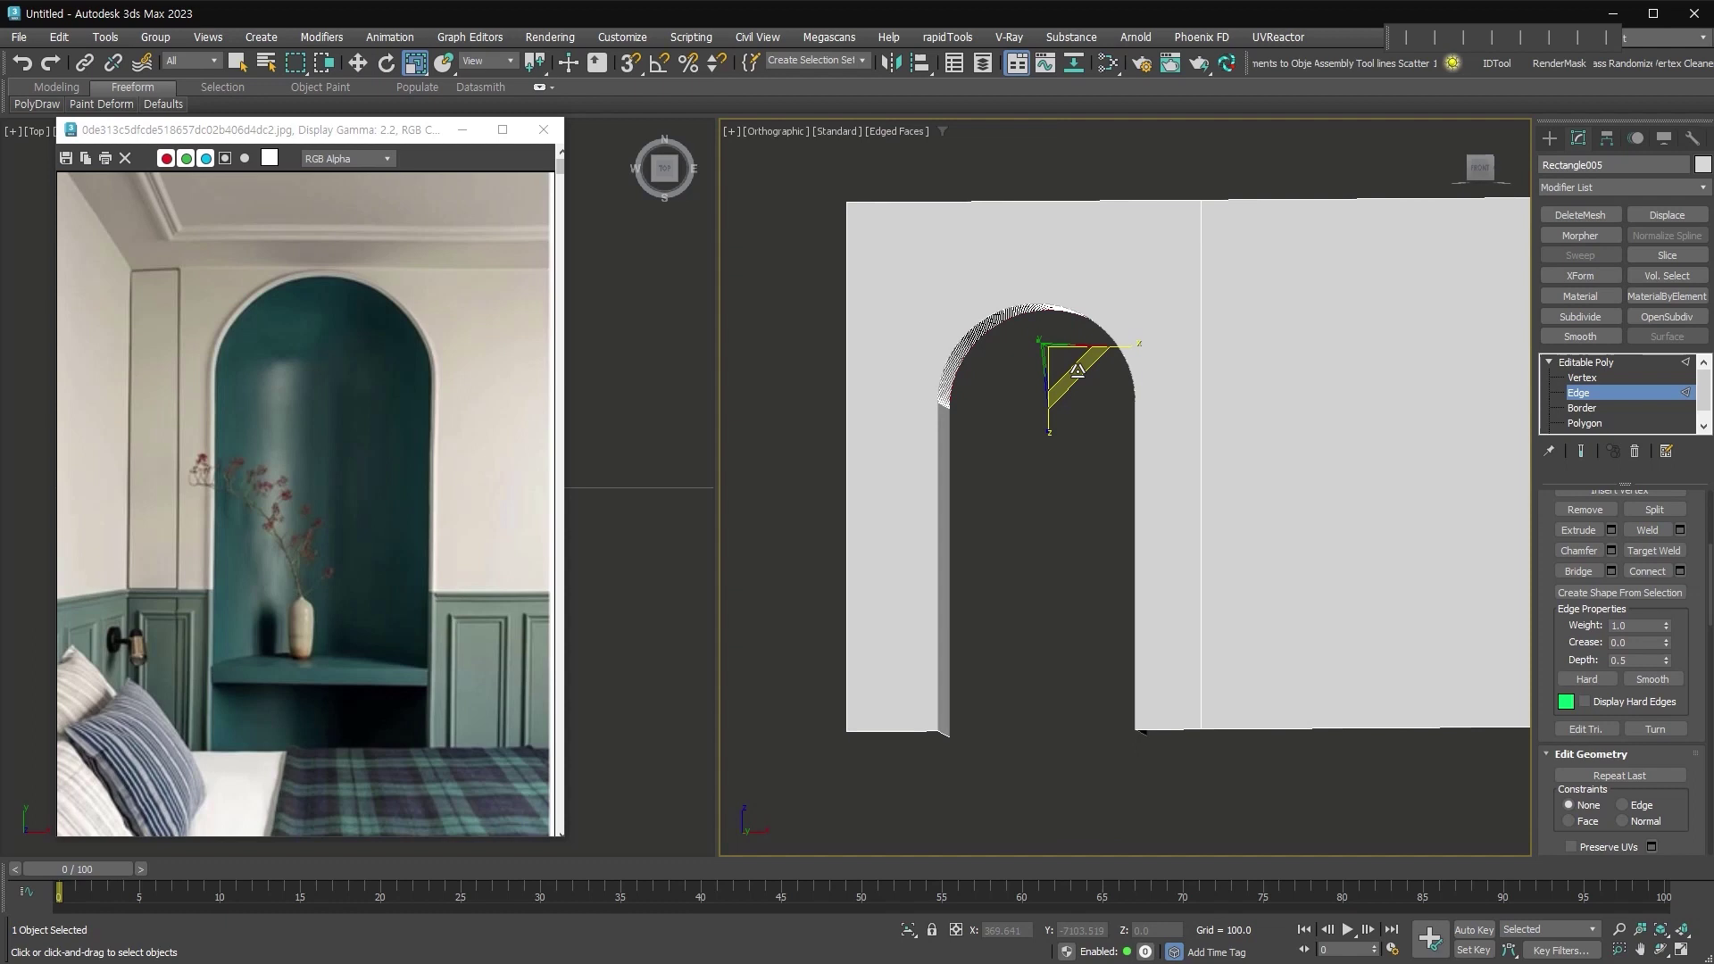
pyautogui.moveTo(1077, 369); pyautogui.dragTo(1017, 310)
pyautogui.rightClick(1016, 310)
# Extend the niche's rear edges inward with Extend Borders at an extension depth of 427 and an angle of 90
pyautogui.keyDown('alt'); pyautogui.moveTo(1182, 493); pyautogui.dragTo(1170, 508, button='middle'); pyautogui.keyUp('alt')
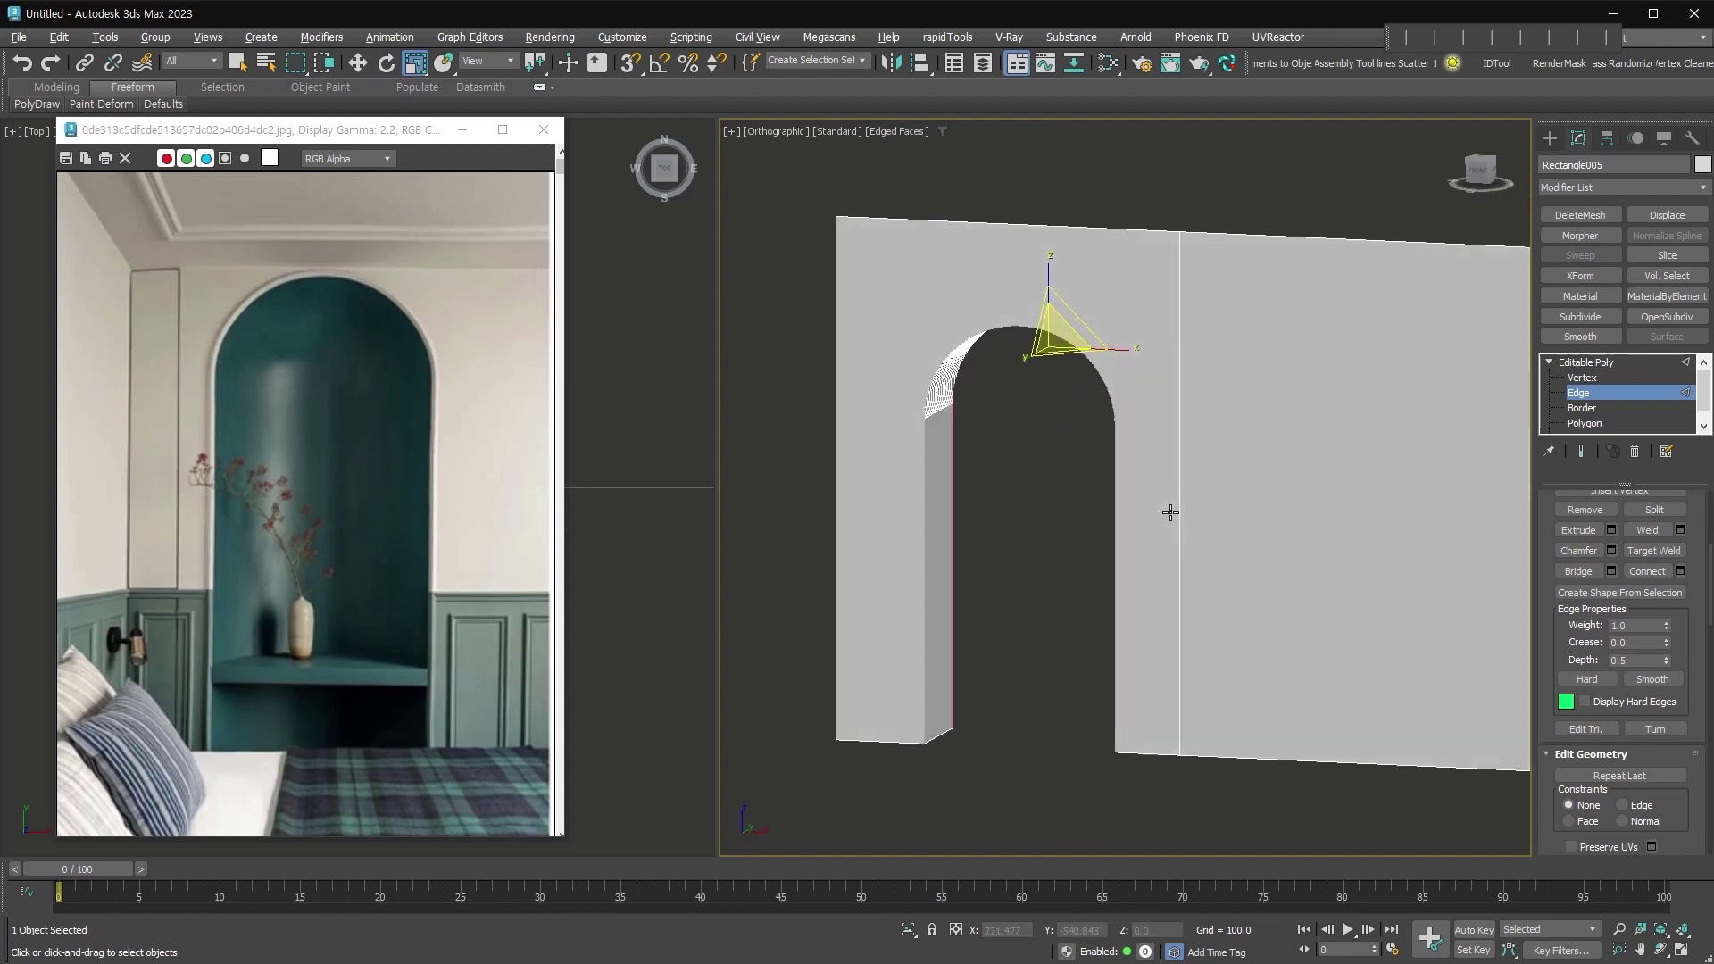
pyautogui.scroll(2, 1046, 656)
pyautogui.hotkey('alt', 'e')
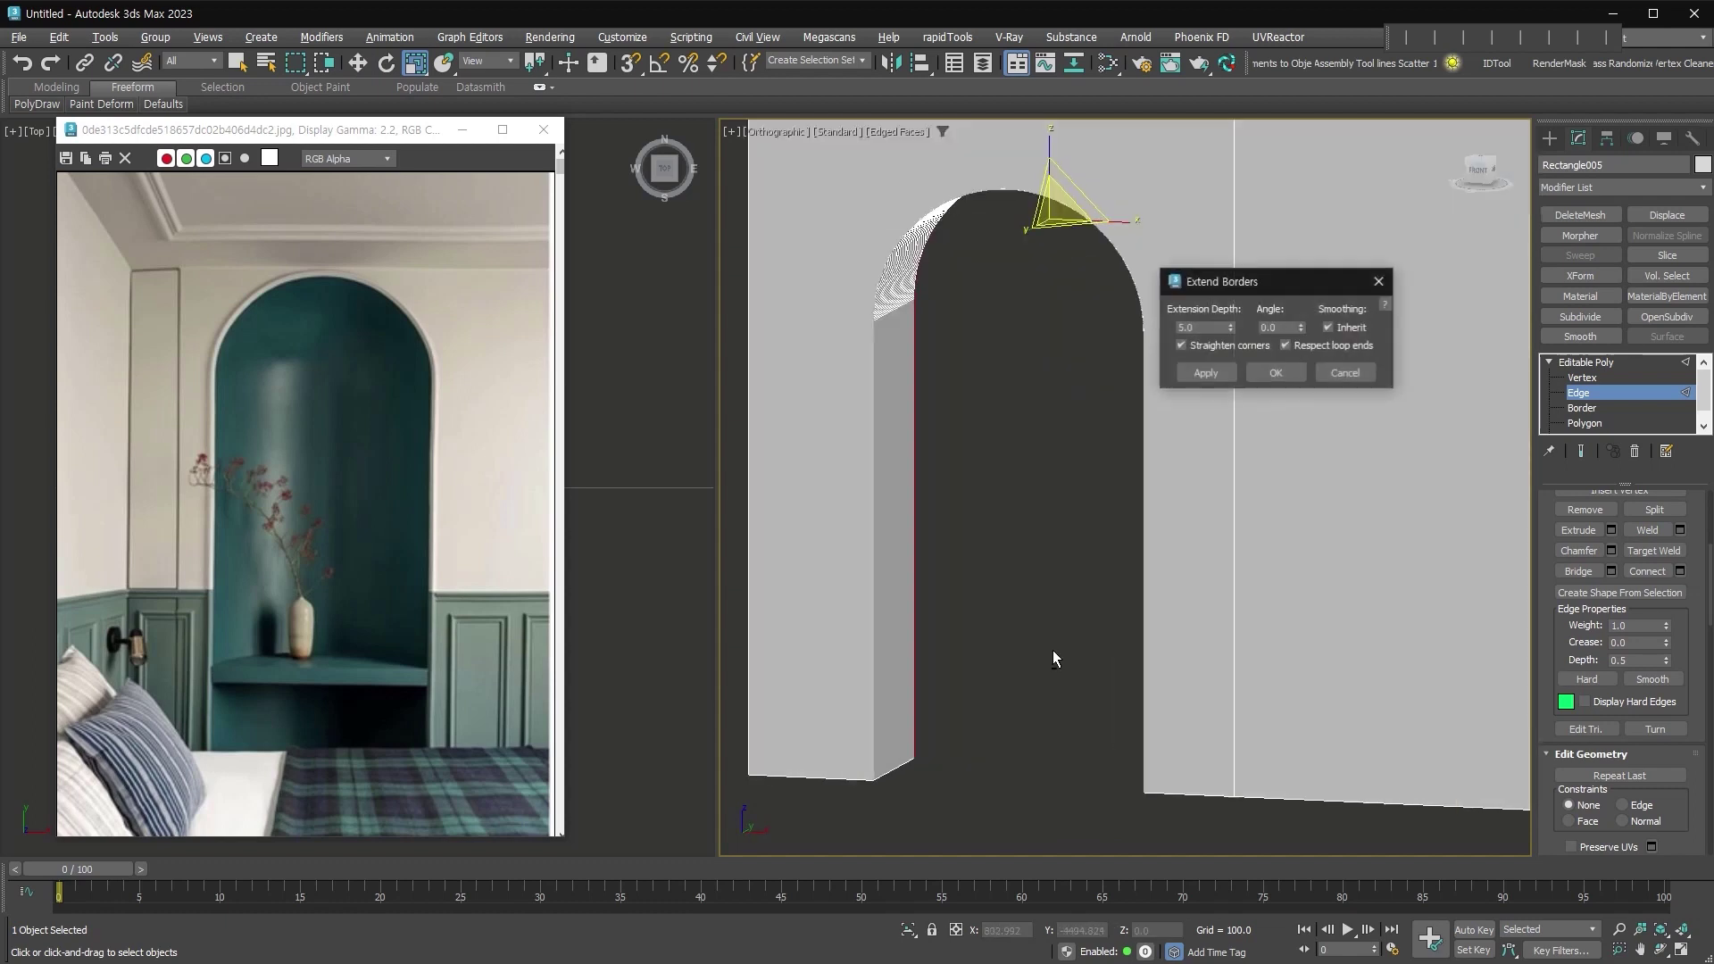
pyautogui.doubleClick(1287, 329)
pyautogui.write('90')
pyautogui.press('Return')
pyautogui.moveTo(1230, 327); pyautogui.dragTo(1162, 392)
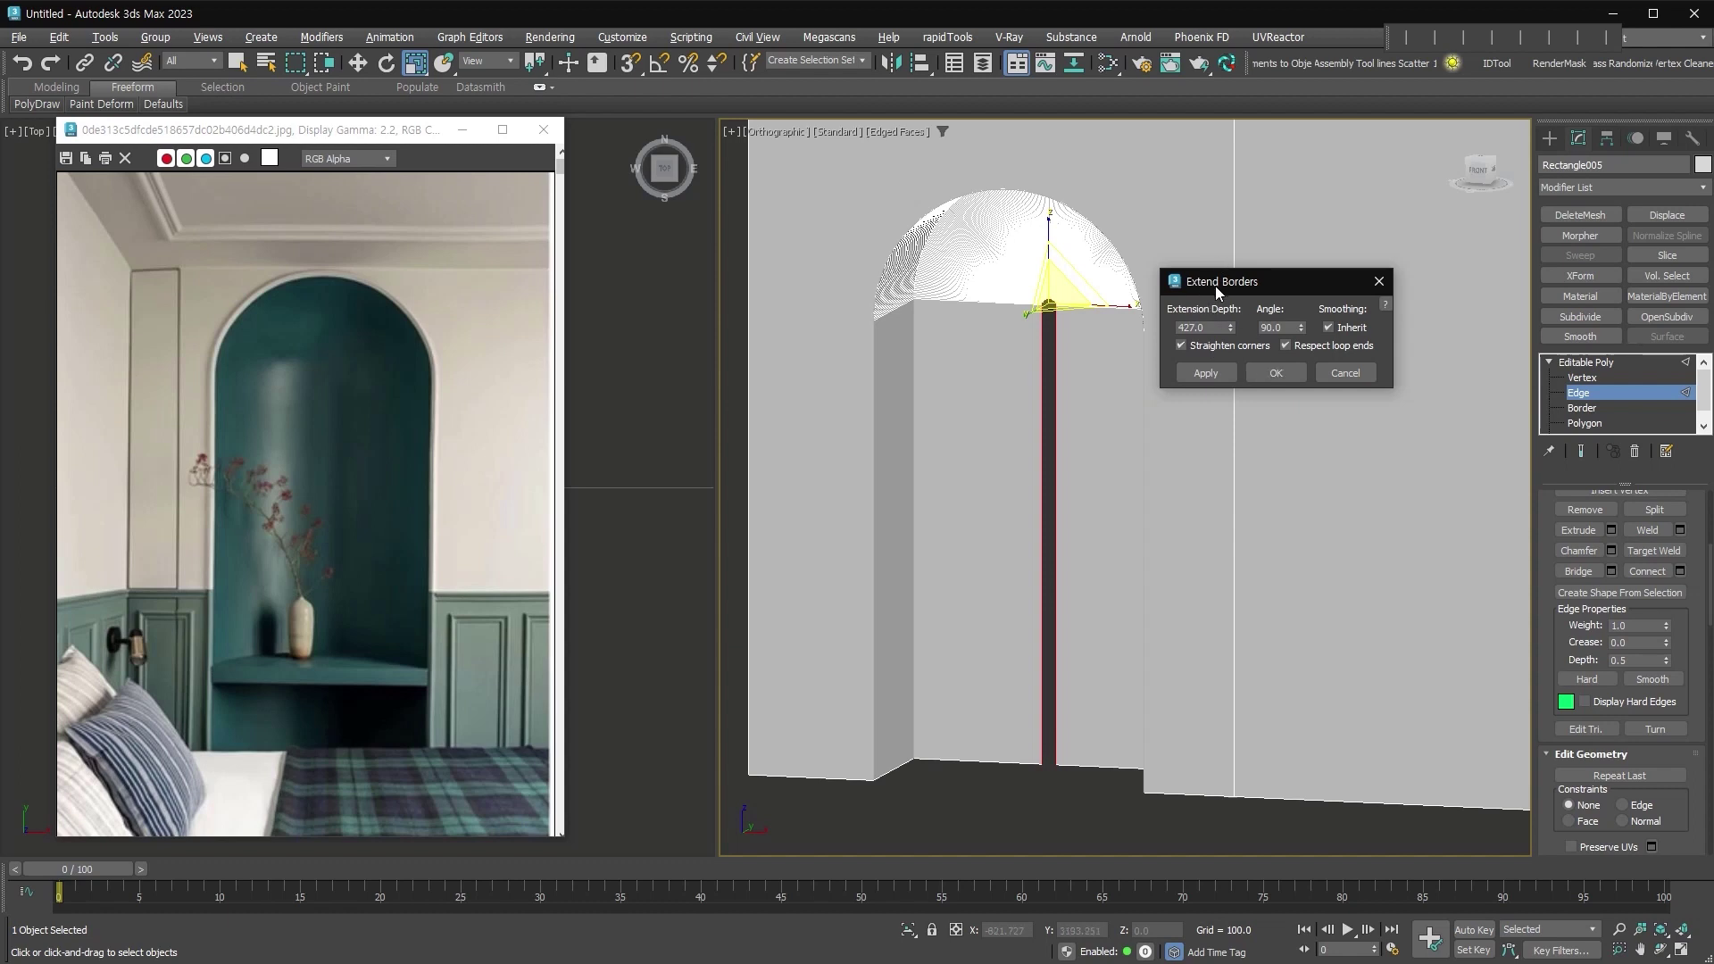
pyautogui.click(1278, 372)
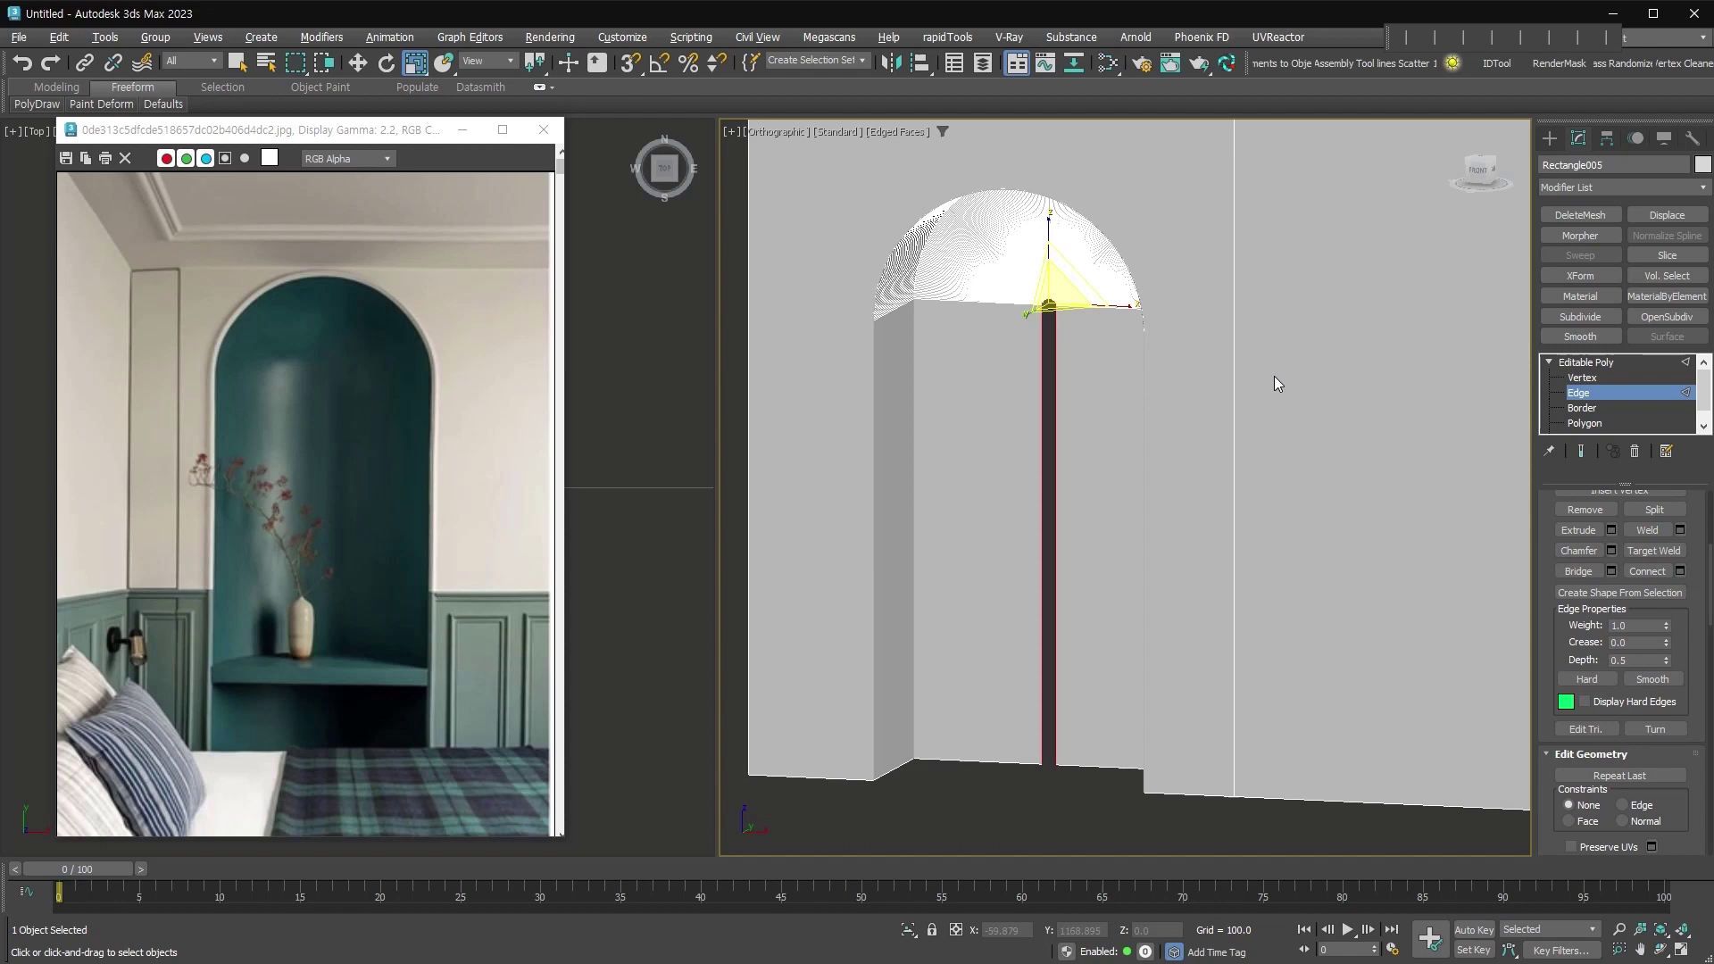
# Collapse the upper cluster of vertices and the lower pair along the back wall's central gap into single points
pyautogui.press('1')
pyautogui.moveTo(1017, 281); pyautogui.dragTo(1073, 325)
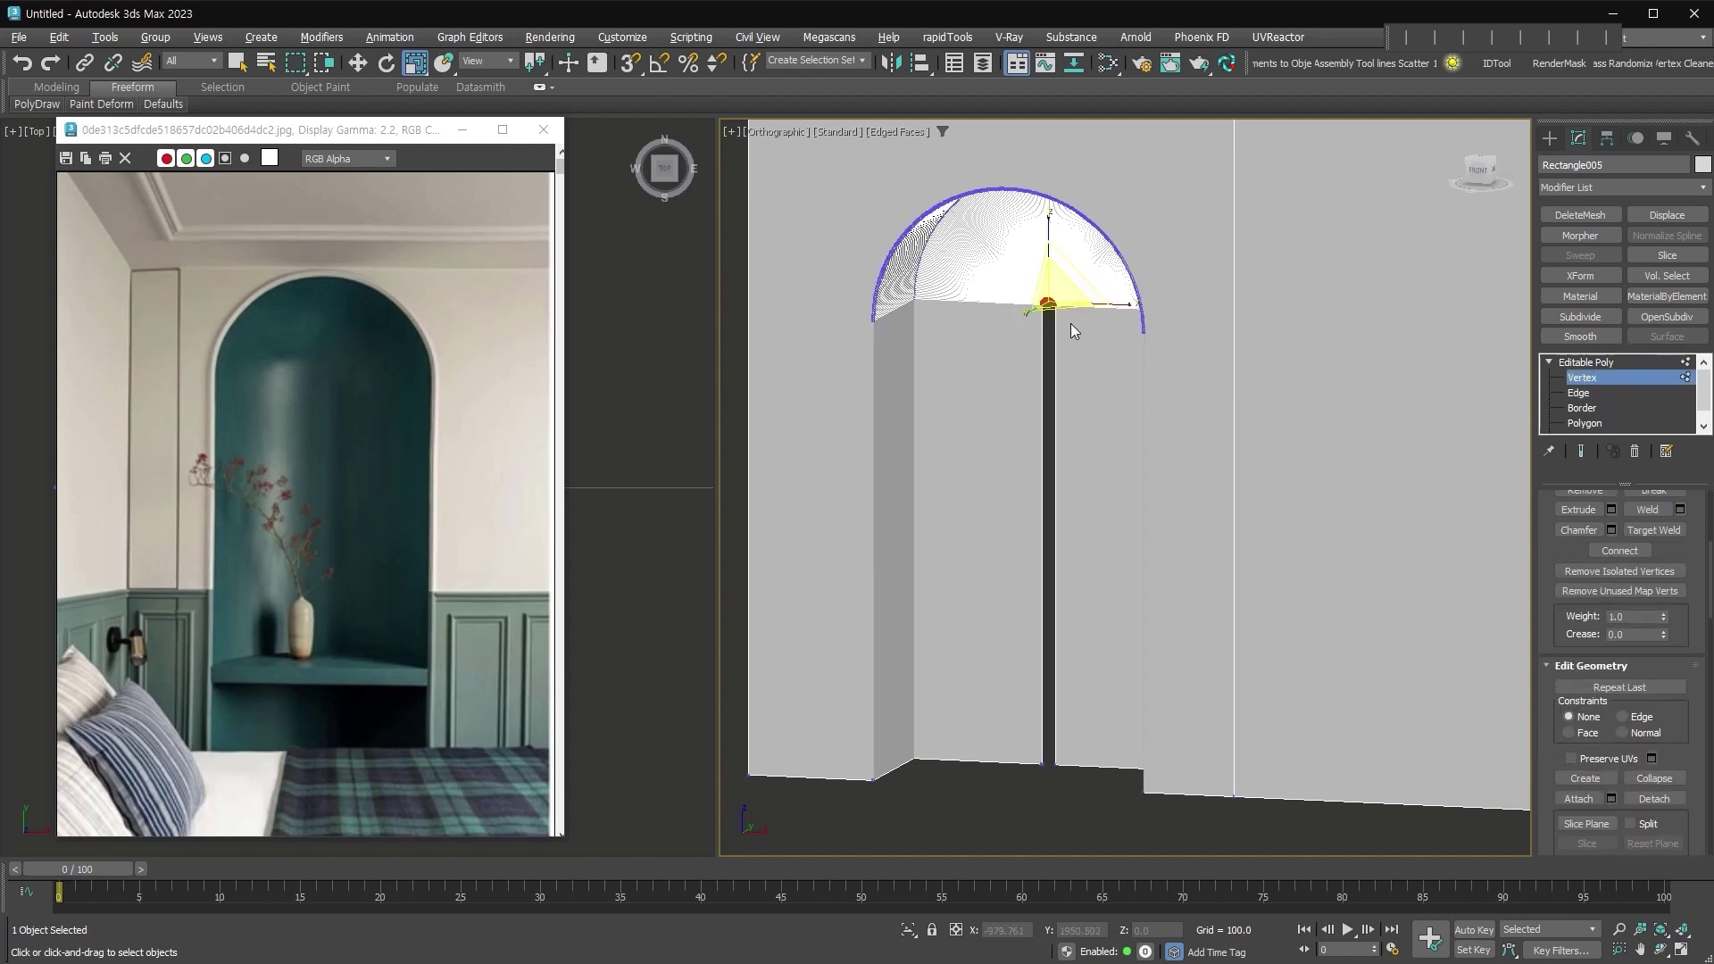
pyautogui.scroll(-3, 1651, 652)
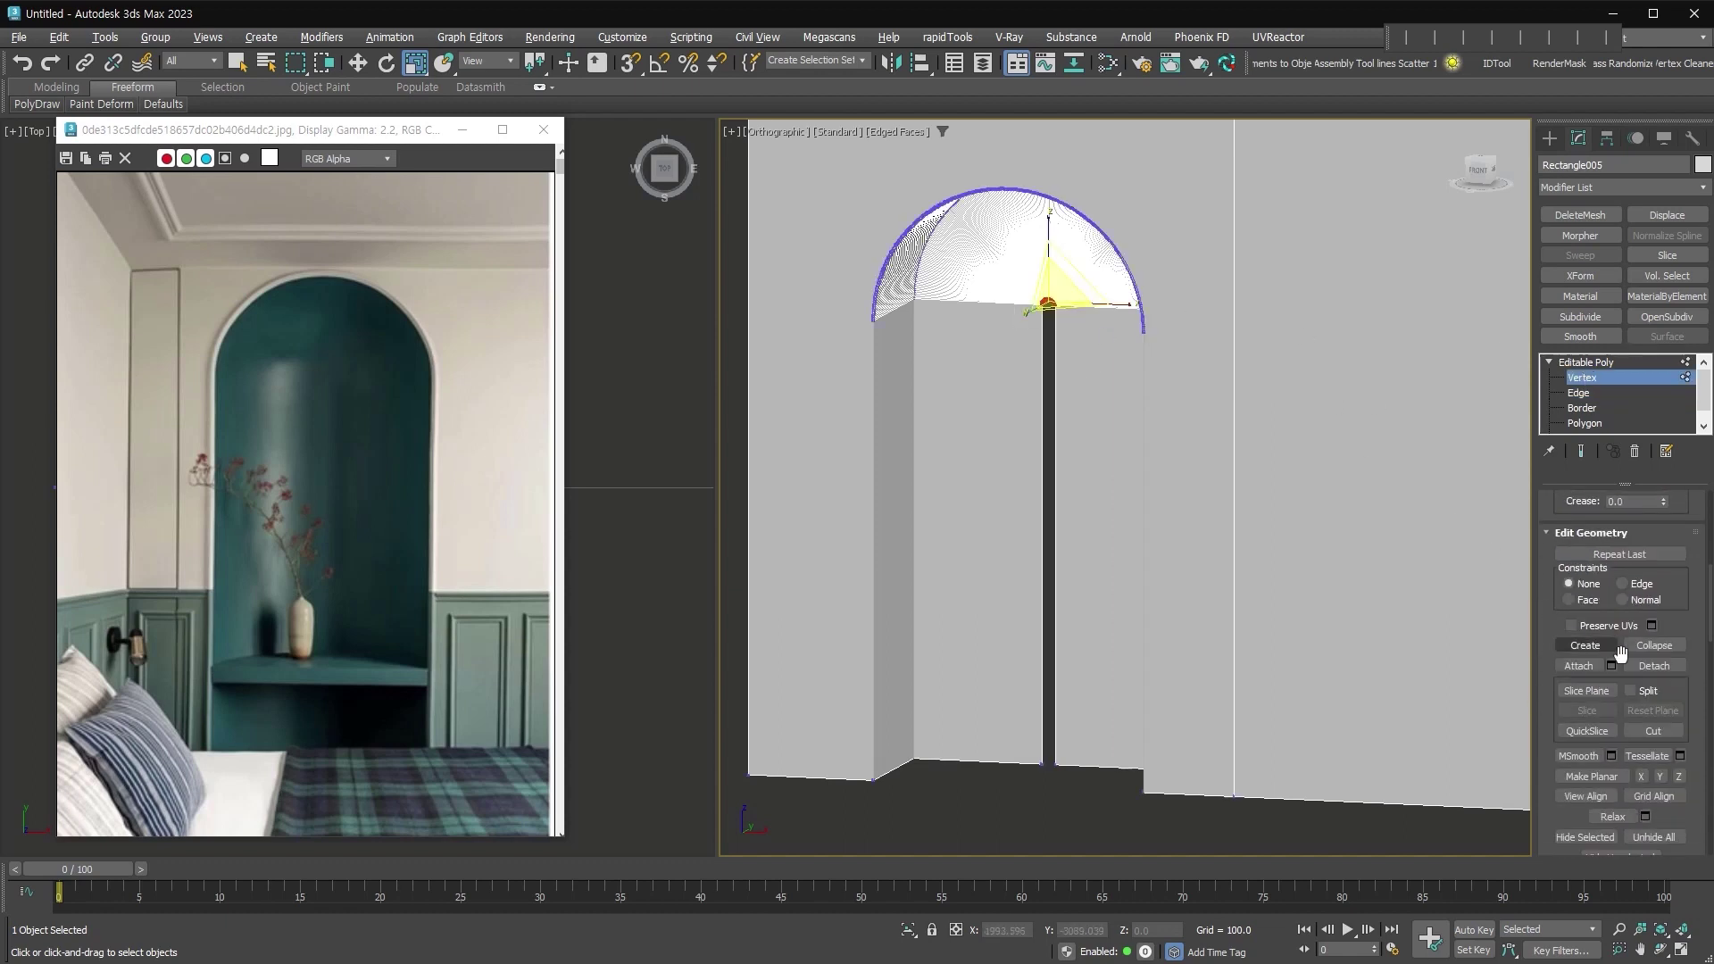
pyautogui.click(1654, 645)
pyautogui.moveTo(1001, 711); pyautogui.dragTo(1098, 784)
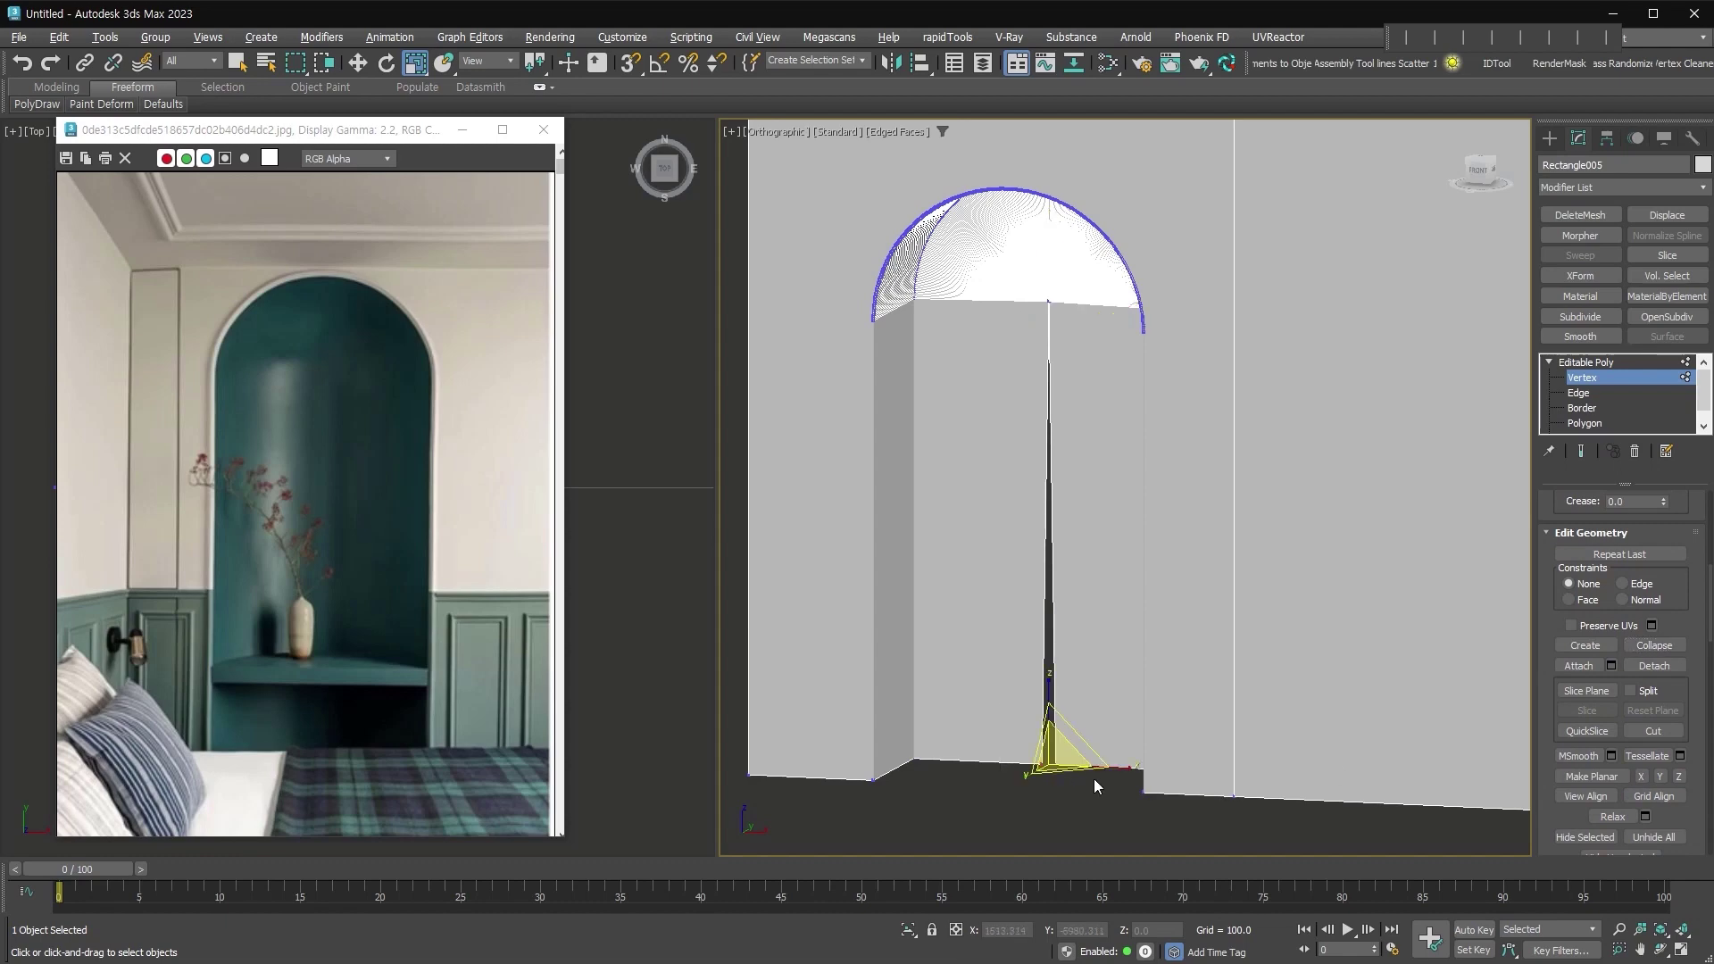
pyautogui.click(1666, 647)
pyautogui.click(1669, 647)
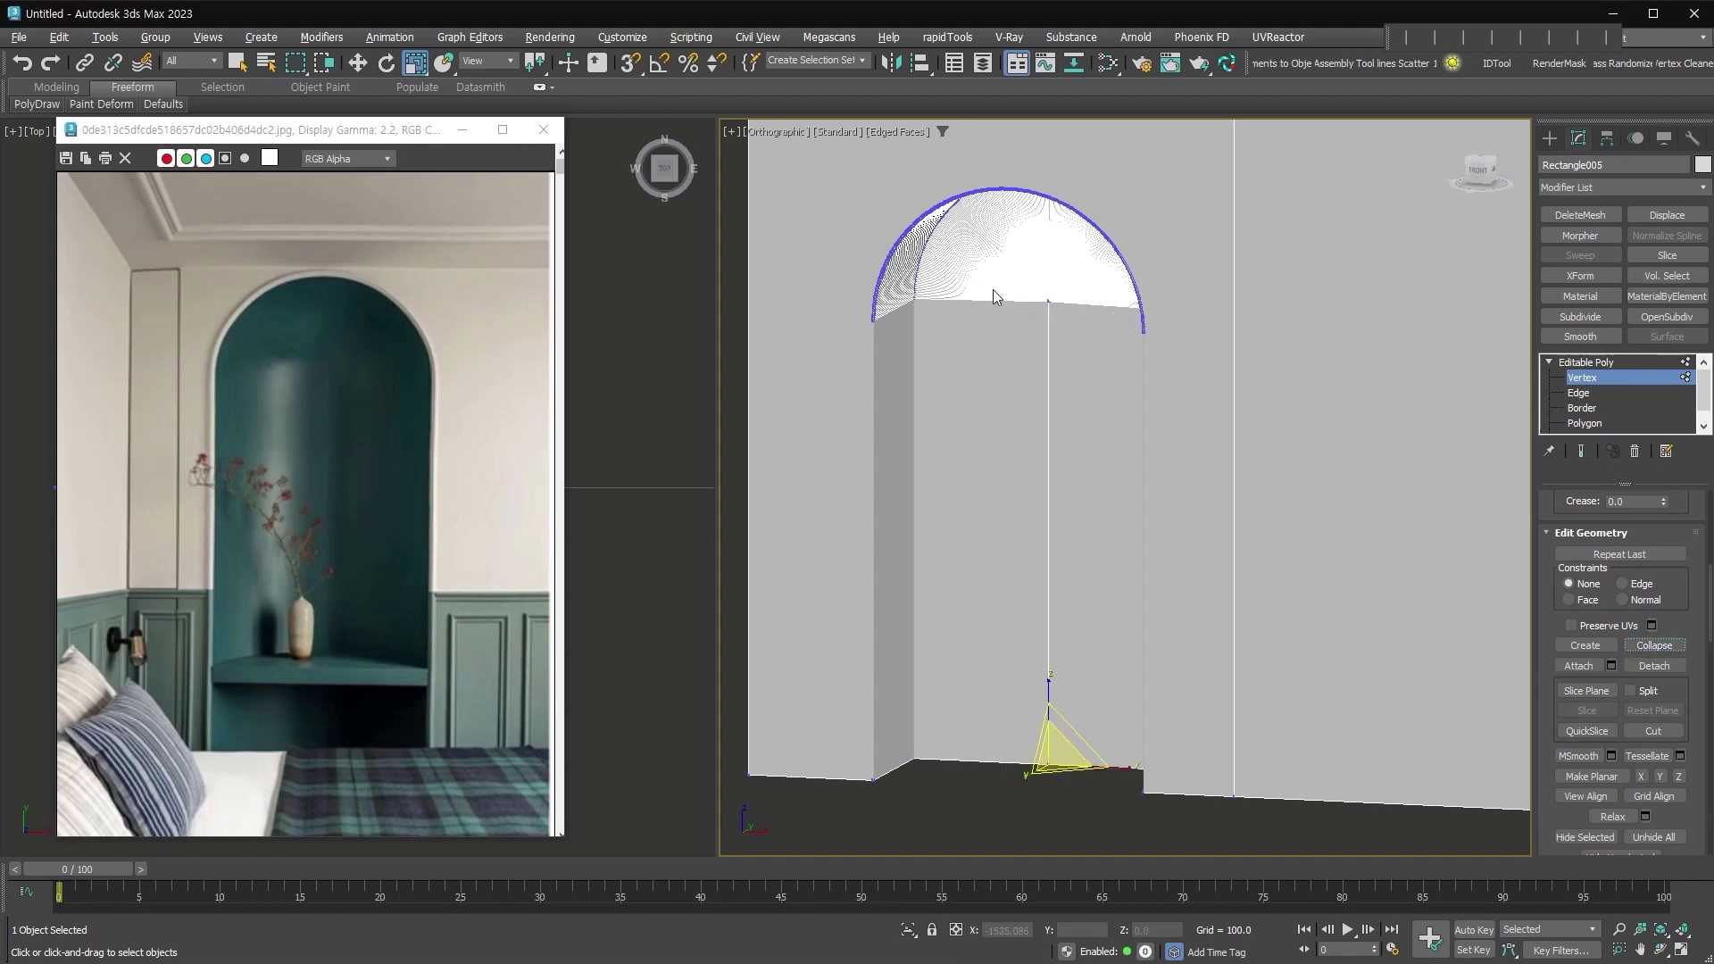
# Align the collapsed upper centre vertex in Z with the base line of the rear arch using midpoint snapping
pyautogui.scroll(5, 1098, 420)
pyautogui.press('w')
pyautogui.moveTo(861, 466); pyautogui.dragTo(951, 440, button='middle')
pyautogui.press('s')
pyautogui.scroll(-2, 1095, 554)
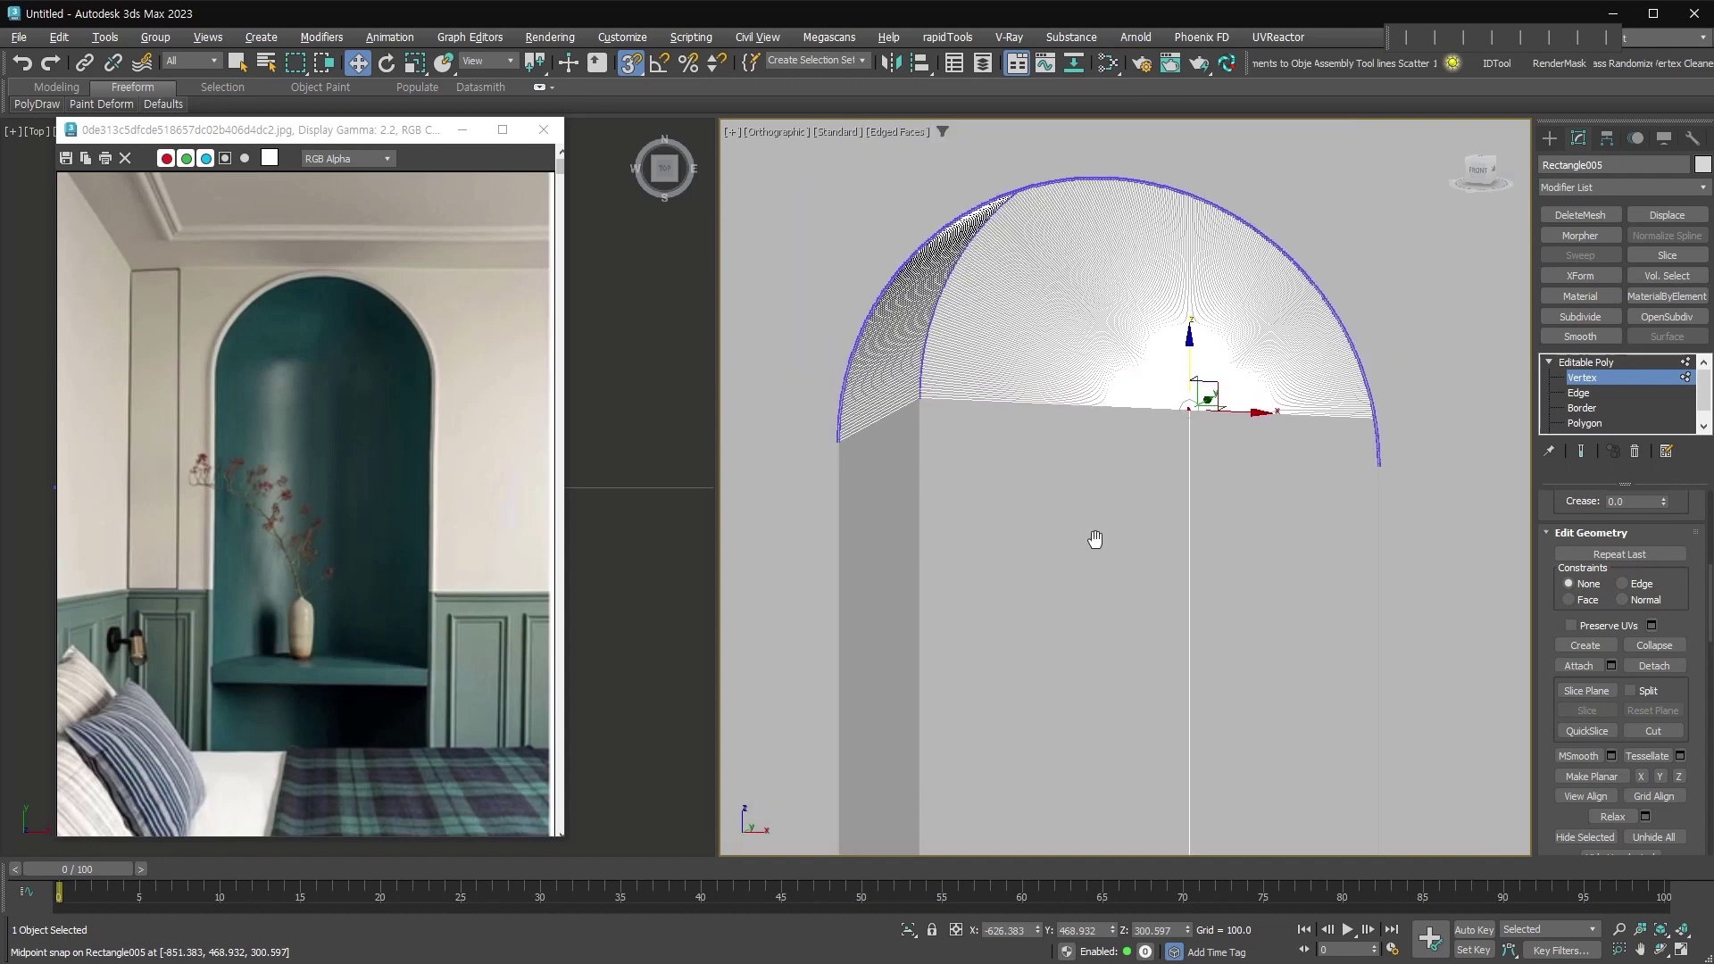
pyautogui.scroll(-2, 1087, 458)
pyautogui.scroll(-2, 1033, 467)
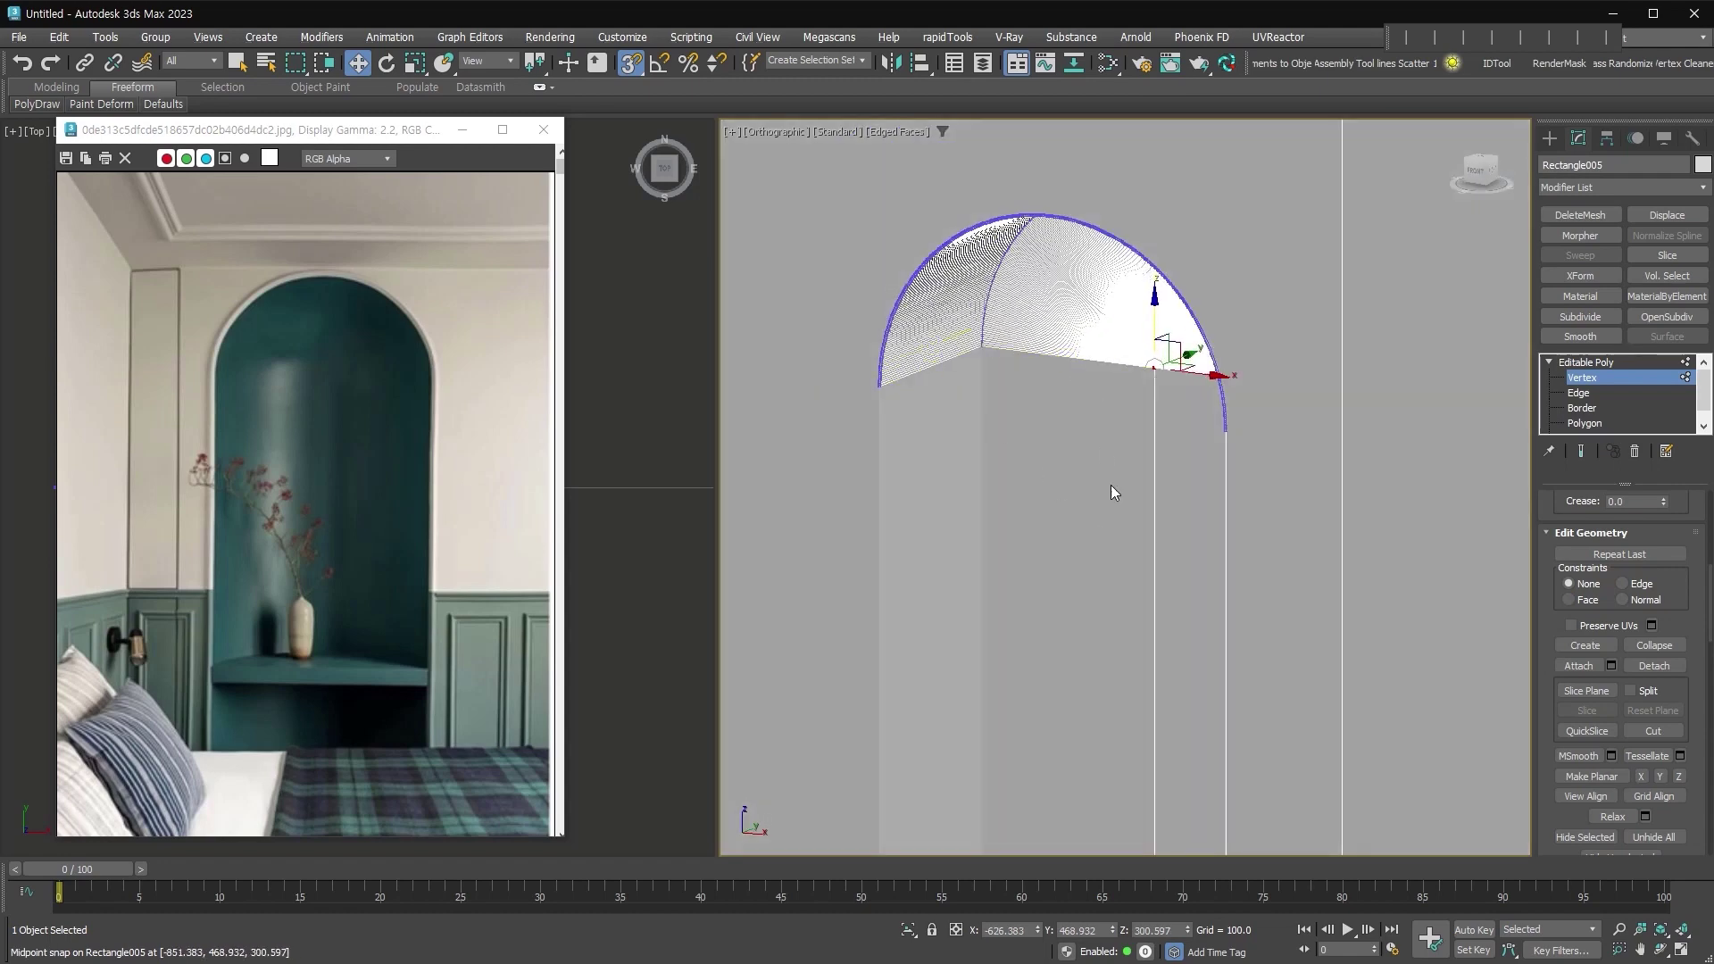
# Chamfer the niche's vertical rear corner edges with an amount of 803.14 and 24 segments to curve the back wall
pyautogui.keyDown('alt'); pyautogui.moveTo(1113, 490); pyautogui.dragTo(1089, 410, button='middle'); pyautogui.keyUp('alt')
pyautogui.click(1579, 393)
pyautogui.click(996, 540)
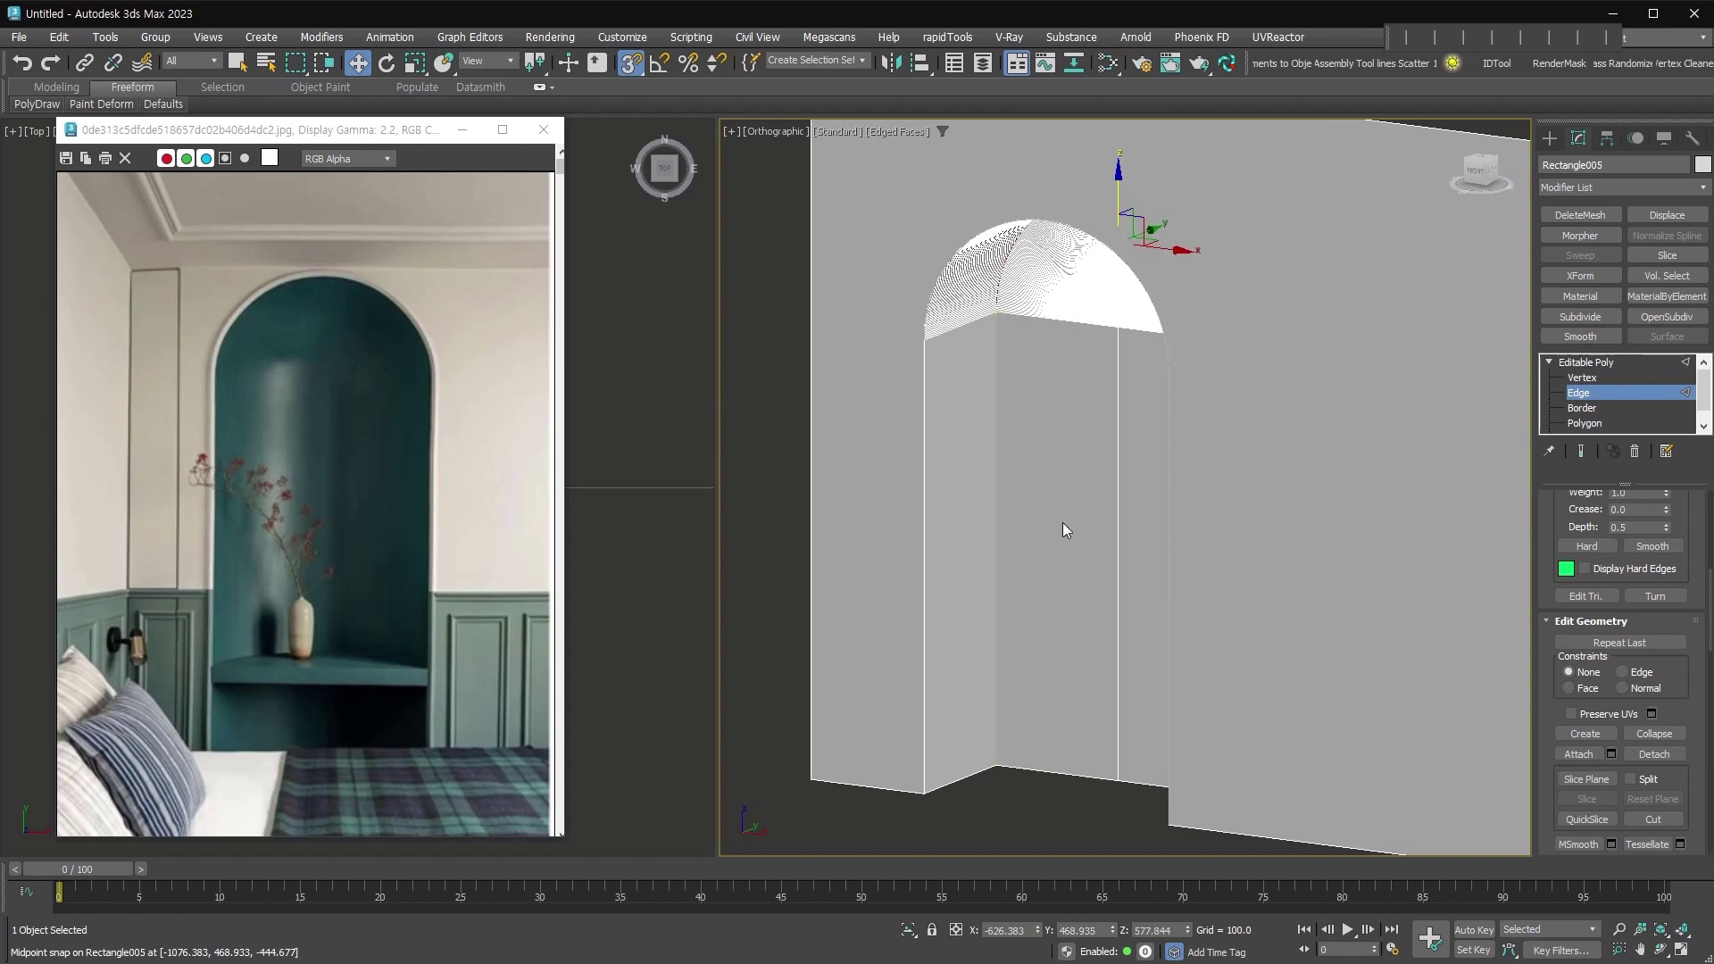
pyautogui.keyDown('alt'); pyautogui.moveTo(1062, 522); pyautogui.dragTo(1037, 533, button='middle'); pyautogui.keyUp('alt')
pyautogui.rightClick(1075, 359)
pyautogui.click(908, 496)
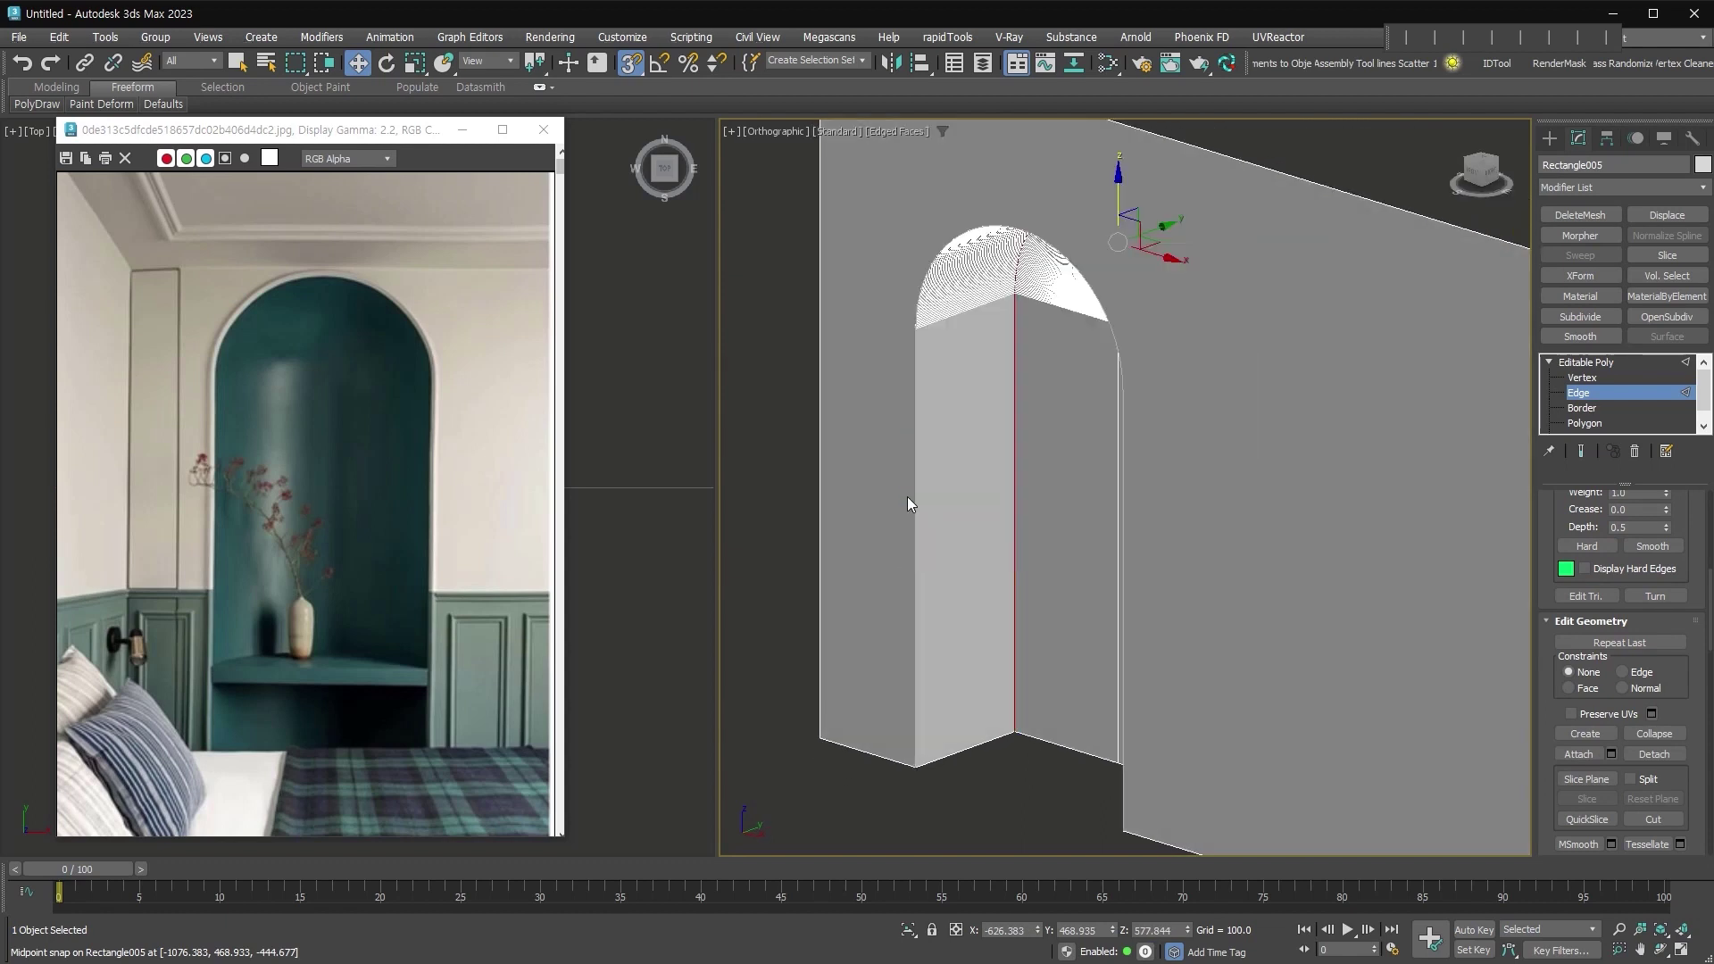
pyautogui.moveTo(1138, 523); pyautogui.dragTo(1175, 271)
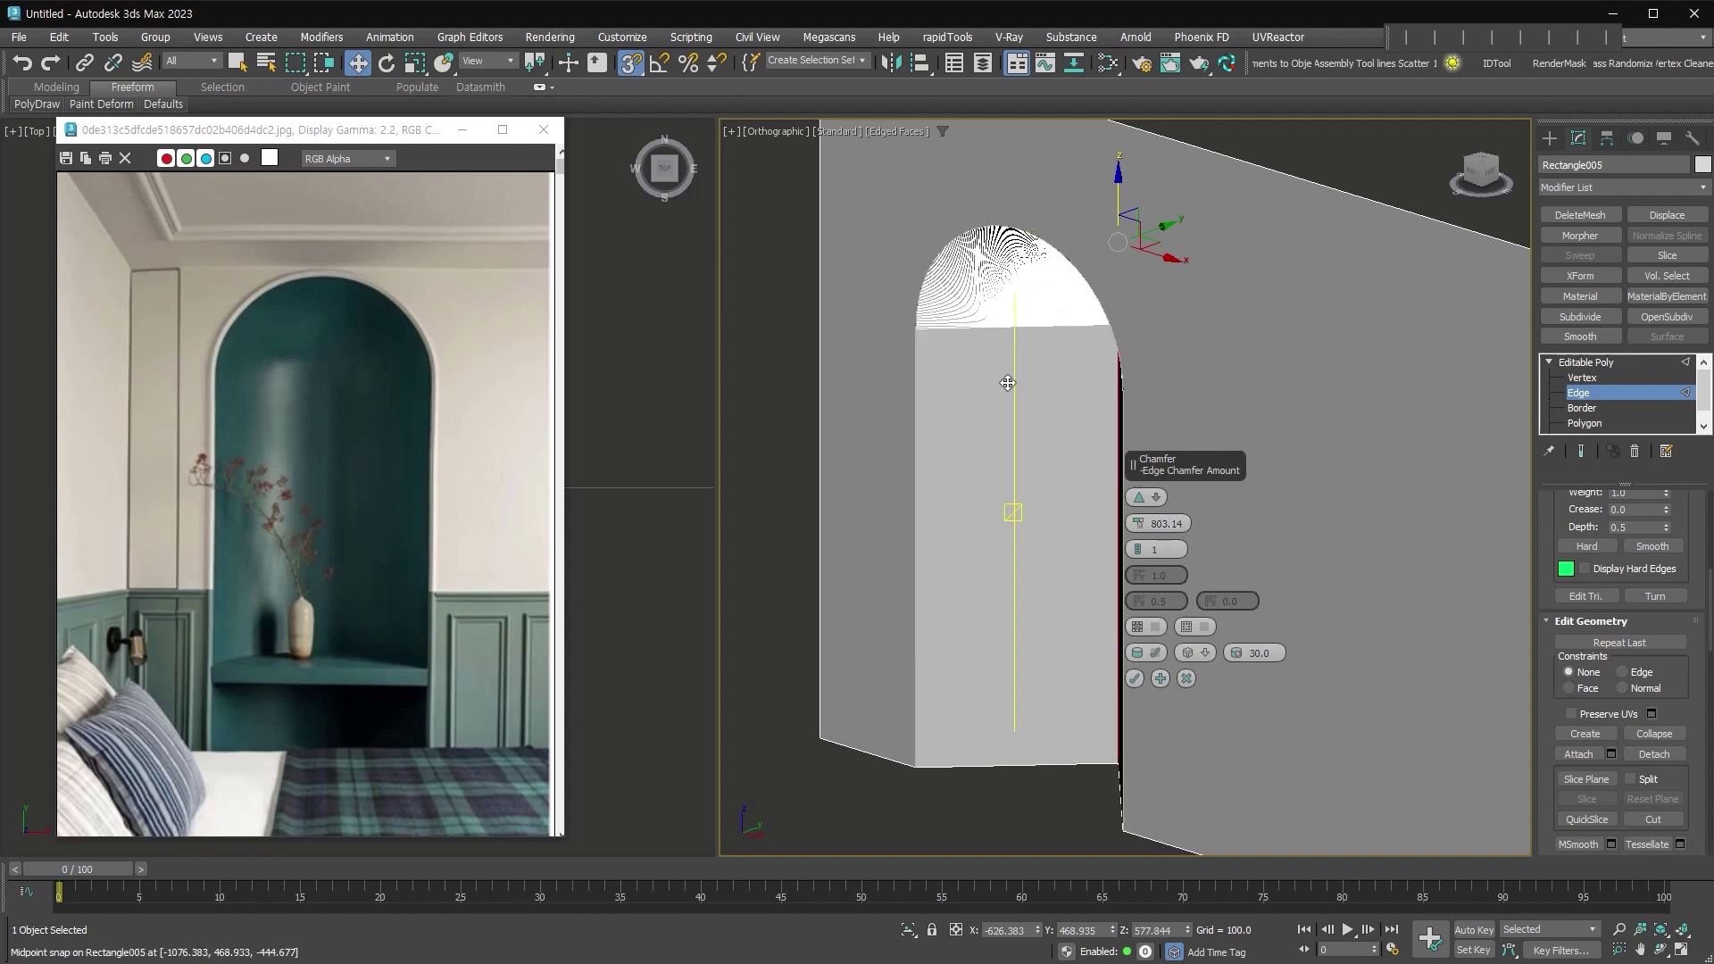
pyautogui.keyDown('alt'); pyautogui.moveTo(1016, 500); pyautogui.dragTo(1033, 387, button='middle'); pyautogui.keyUp('alt')
pyautogui.moveTo(1139, 553); pyautogui.dragTo(1150, 464)
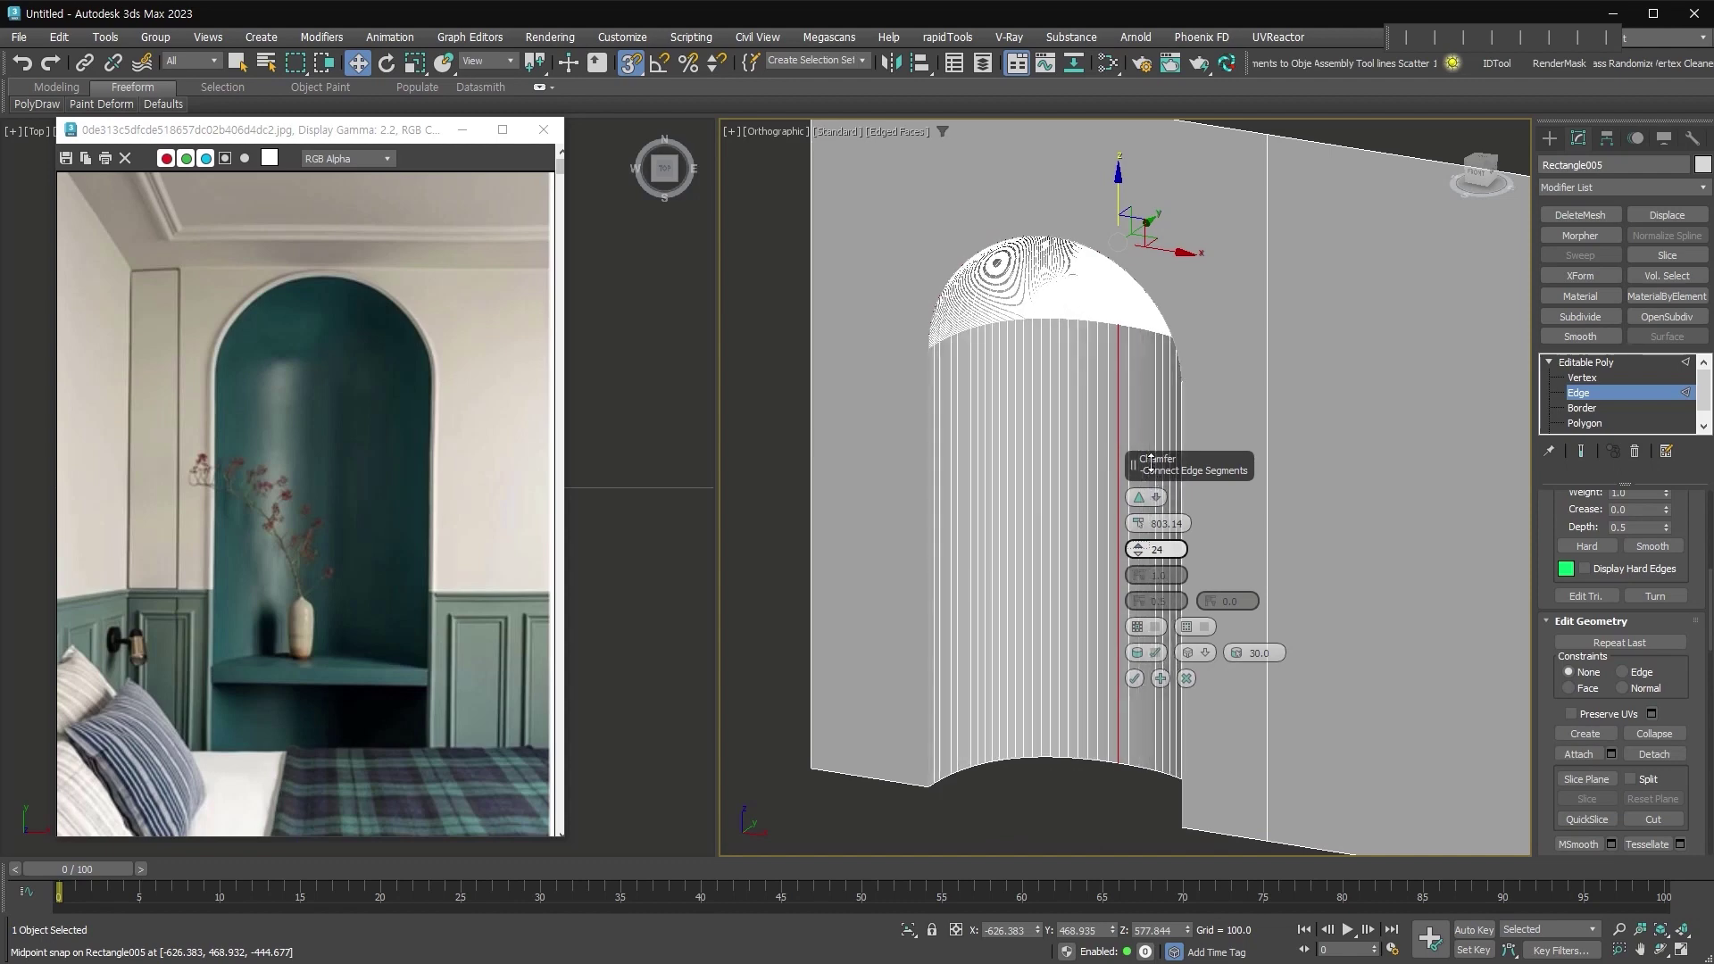
pyautogui.keyDown('alt'); pyautogui.moveTo(1071, 538); pyautogui.dragTo(1034, 547, button='middle'); pyautogui.keyUp('alt')
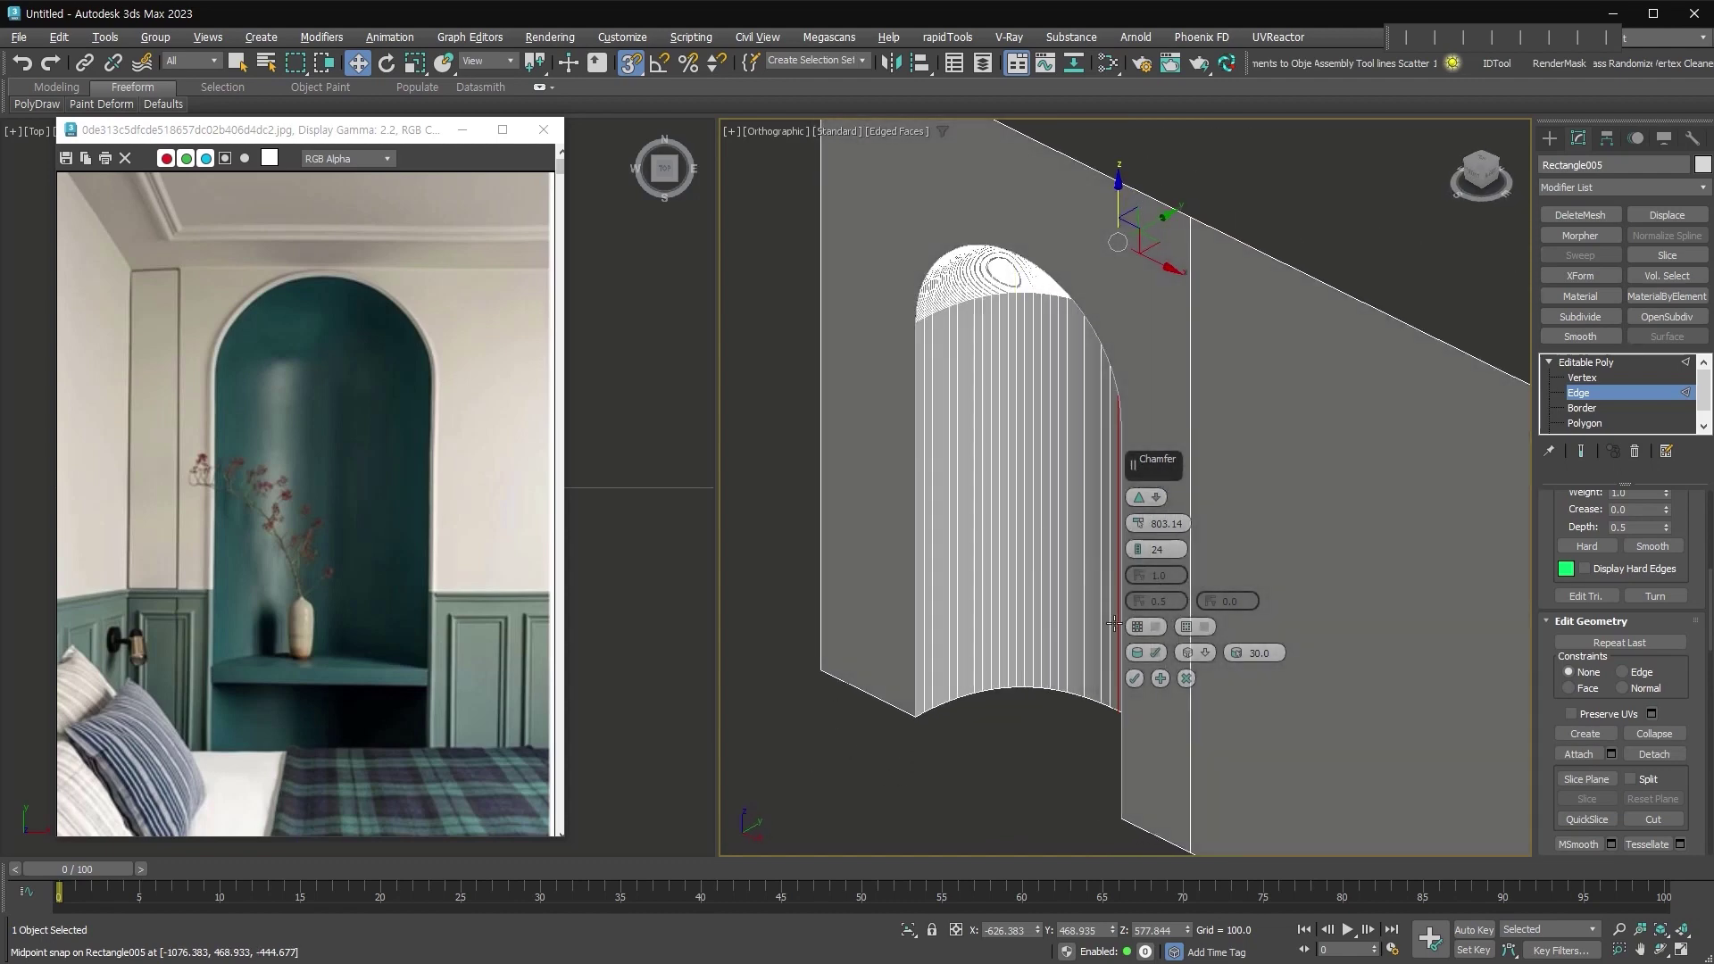
pyautogui.click(1136, 679)
# Remove the selected leftover edges from the chamfer and check the niche's smooth shading without edged faces
pyautogui.scroll(-2, 1244, 621)
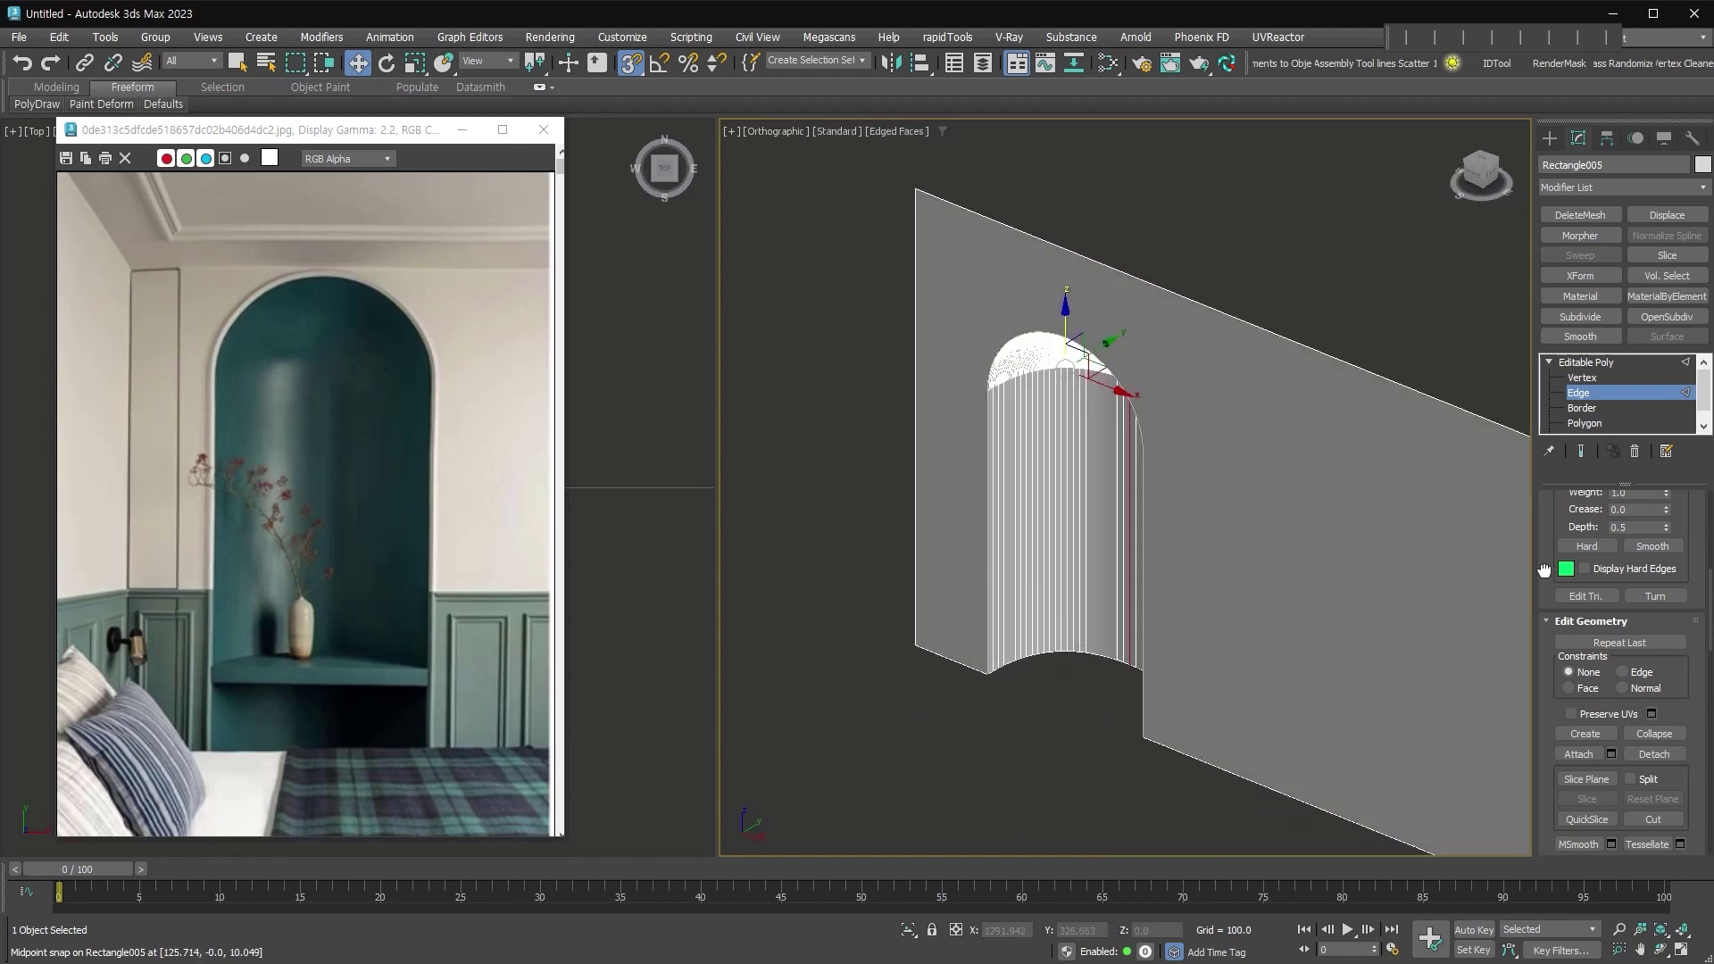
pyautogui.scroll(3, 998, 688)
pyautogui.scroll(-1, 1117, 620)
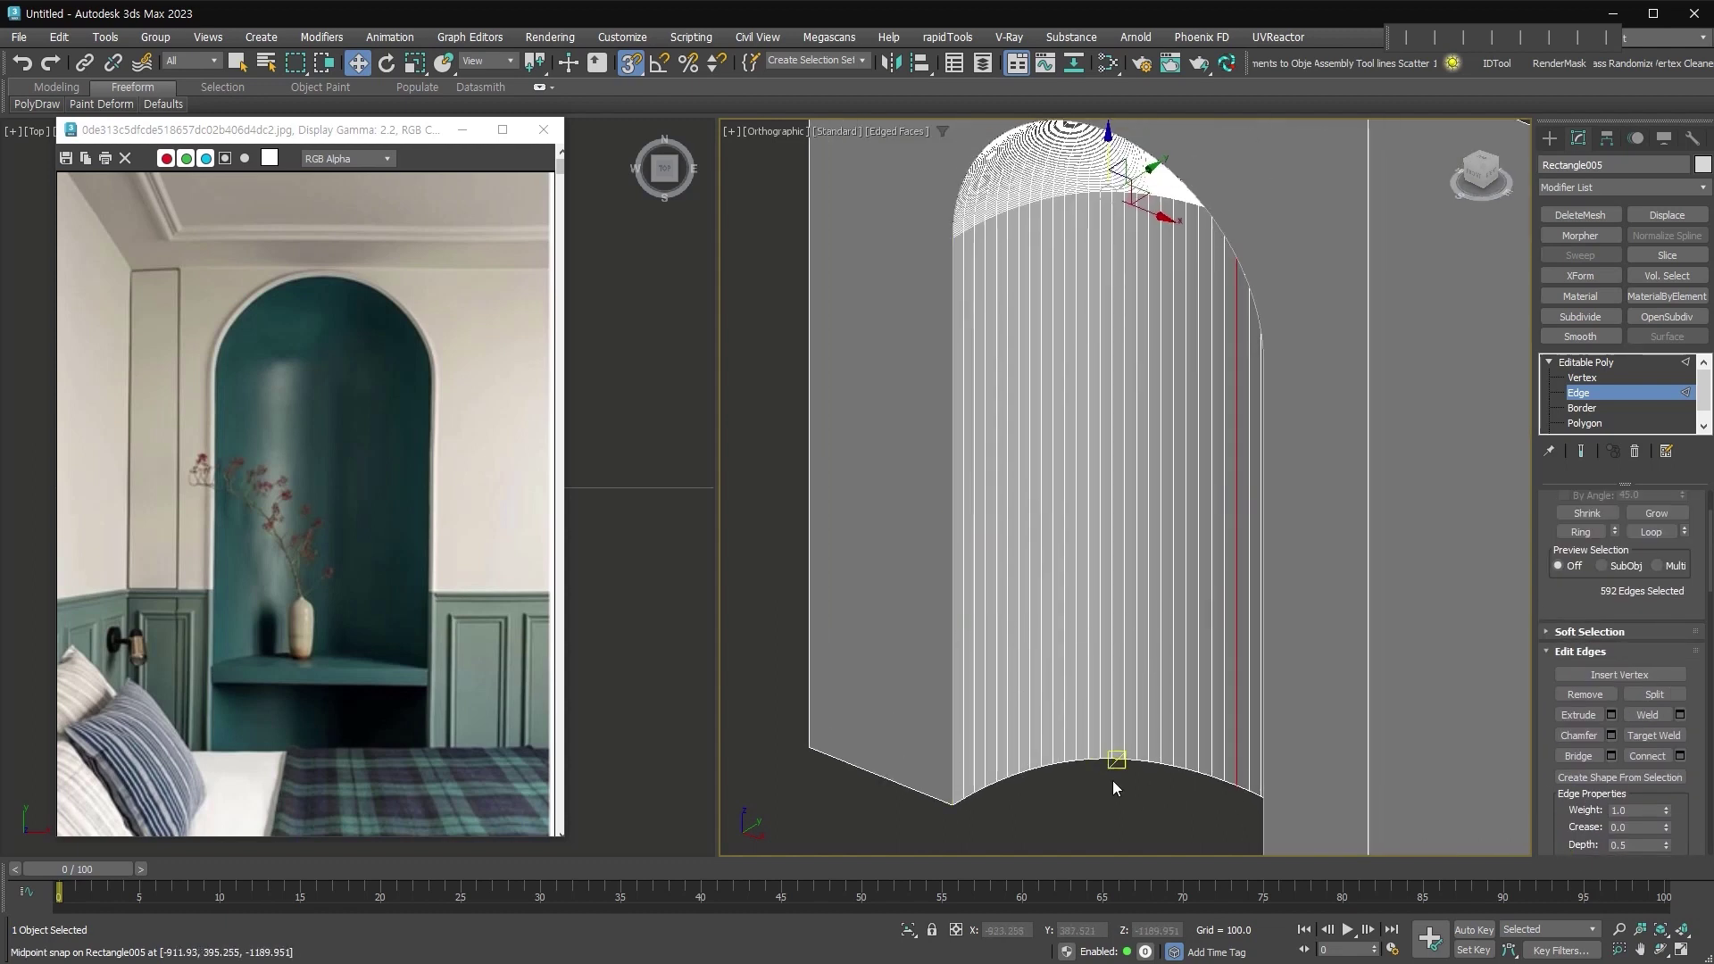
pyautogui.click(1589, 700)
pyautogui.moveTo(1190, 688)
pyautogui.keyDown('alt'); pyautogui.mouseDown(button='middle')
pyautogui.moveTo(1224, 681)
pyautogui.moveTo(1246, 601)
pyautogui.moveTo(1229, 574)
pyautogui.moveTo(1307, 536)
pyautogui.moveTo(1223, 571)
pyautogui.mouseUp(button='middle'); pyautogui.keyUp('alt')
pyautogui.press('F4')
pyautogui.keyDown('alt'); pyautogui.moveTo(1009, 673); pyautogui.dragTo(1086, 598, button='middle'); pyautogui.keyUp('alt')
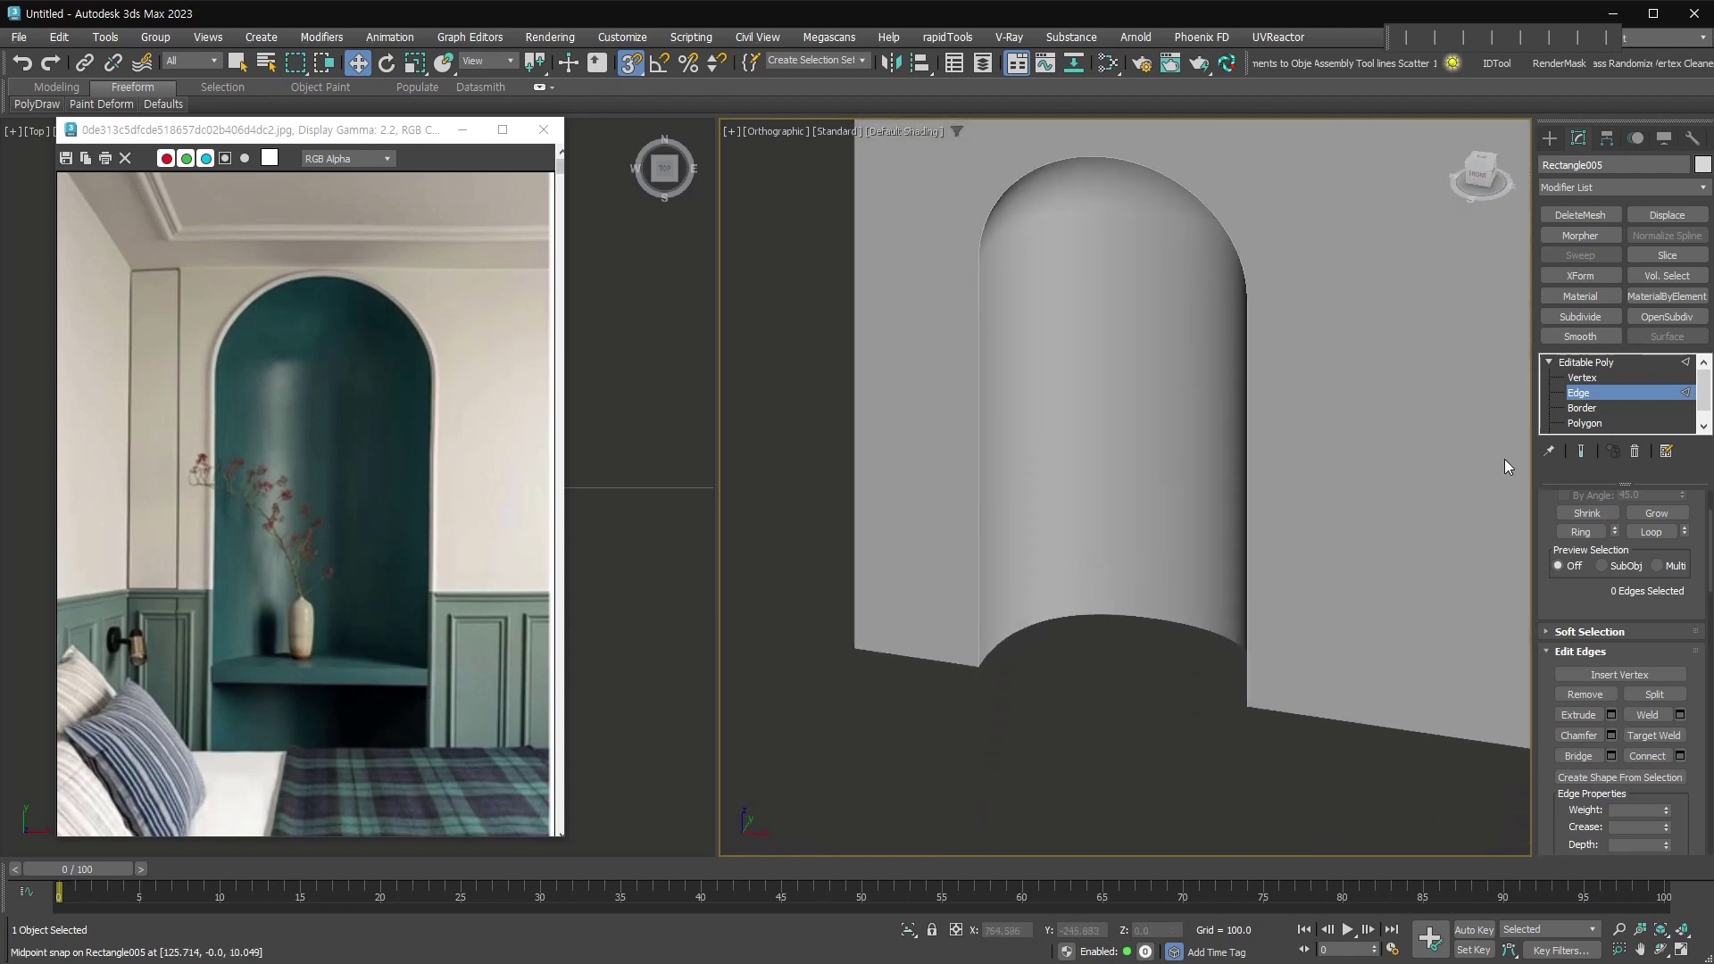
pyautogui.click(1156, 499)
pyautogui.press('F4')
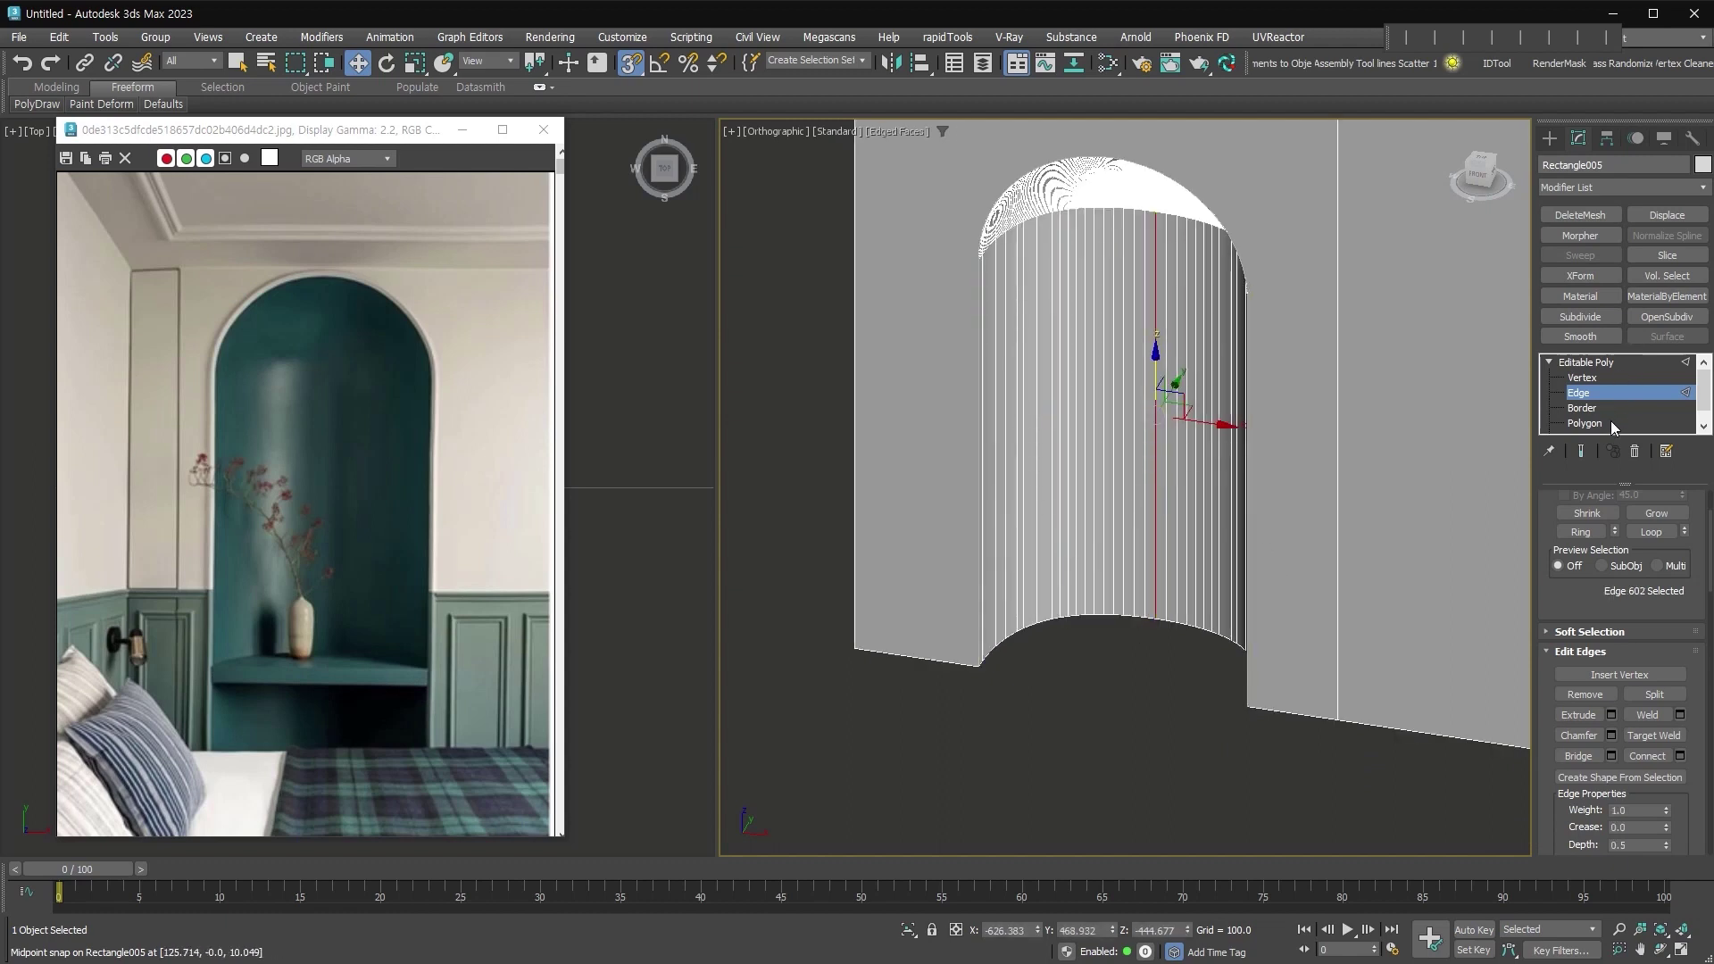
# Clone the curved wall polygons below the niche's dome to a new object, scaled down along Z into a thin band
pyautogui.click(1585, 423)
pyautogui.keyDown('alt'); pyautogui.moveTo(1241, 636); pyautogui.dragTo(1262, 620, button='middle'); pyautogui.keyUp('alt')
pyautogui.click(1331, 597)
pyautogui.keyDown('shift'); pyautogui.click(1321, 587); pyautogui.keyUp('shift')
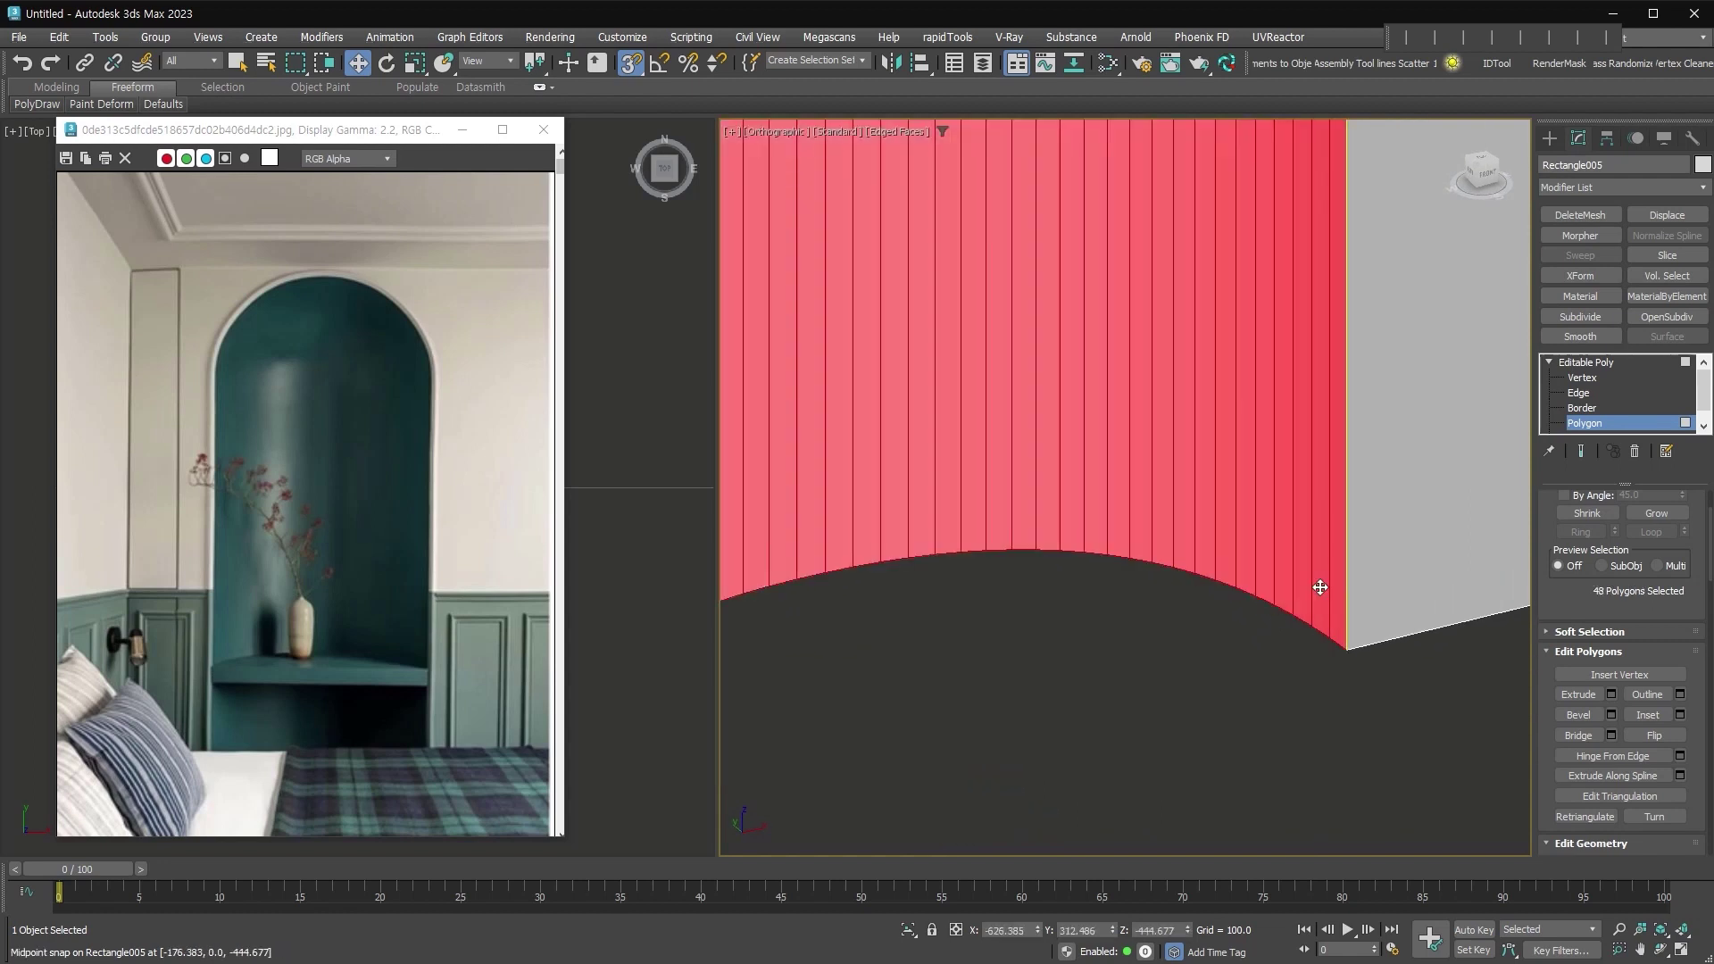
pyautogui.scroll(-6, 1320, 587)
pyautogui.keyDown('alt'); pyautogui.moveTo(1320, 587); pyautogui.dragTo(1160, 393, button='middle'); pyautogui.keyUp('alt')
pyautogui.rightClick(1148, 374)
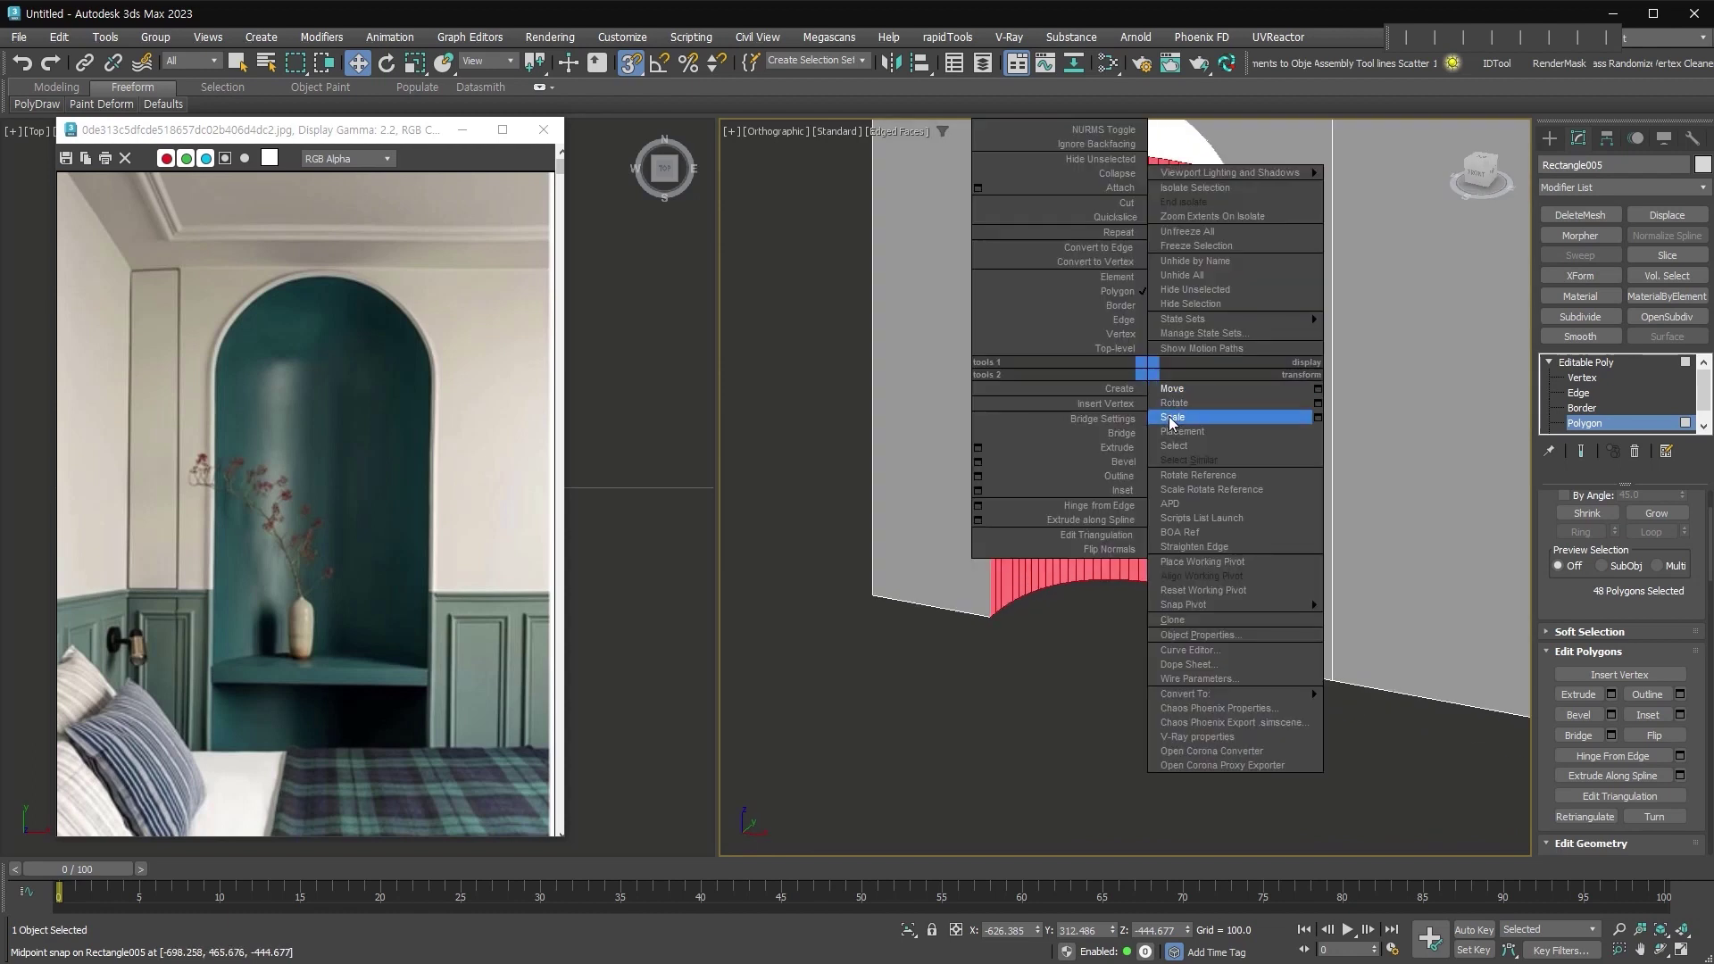
pyautogui.click(1171, 418)
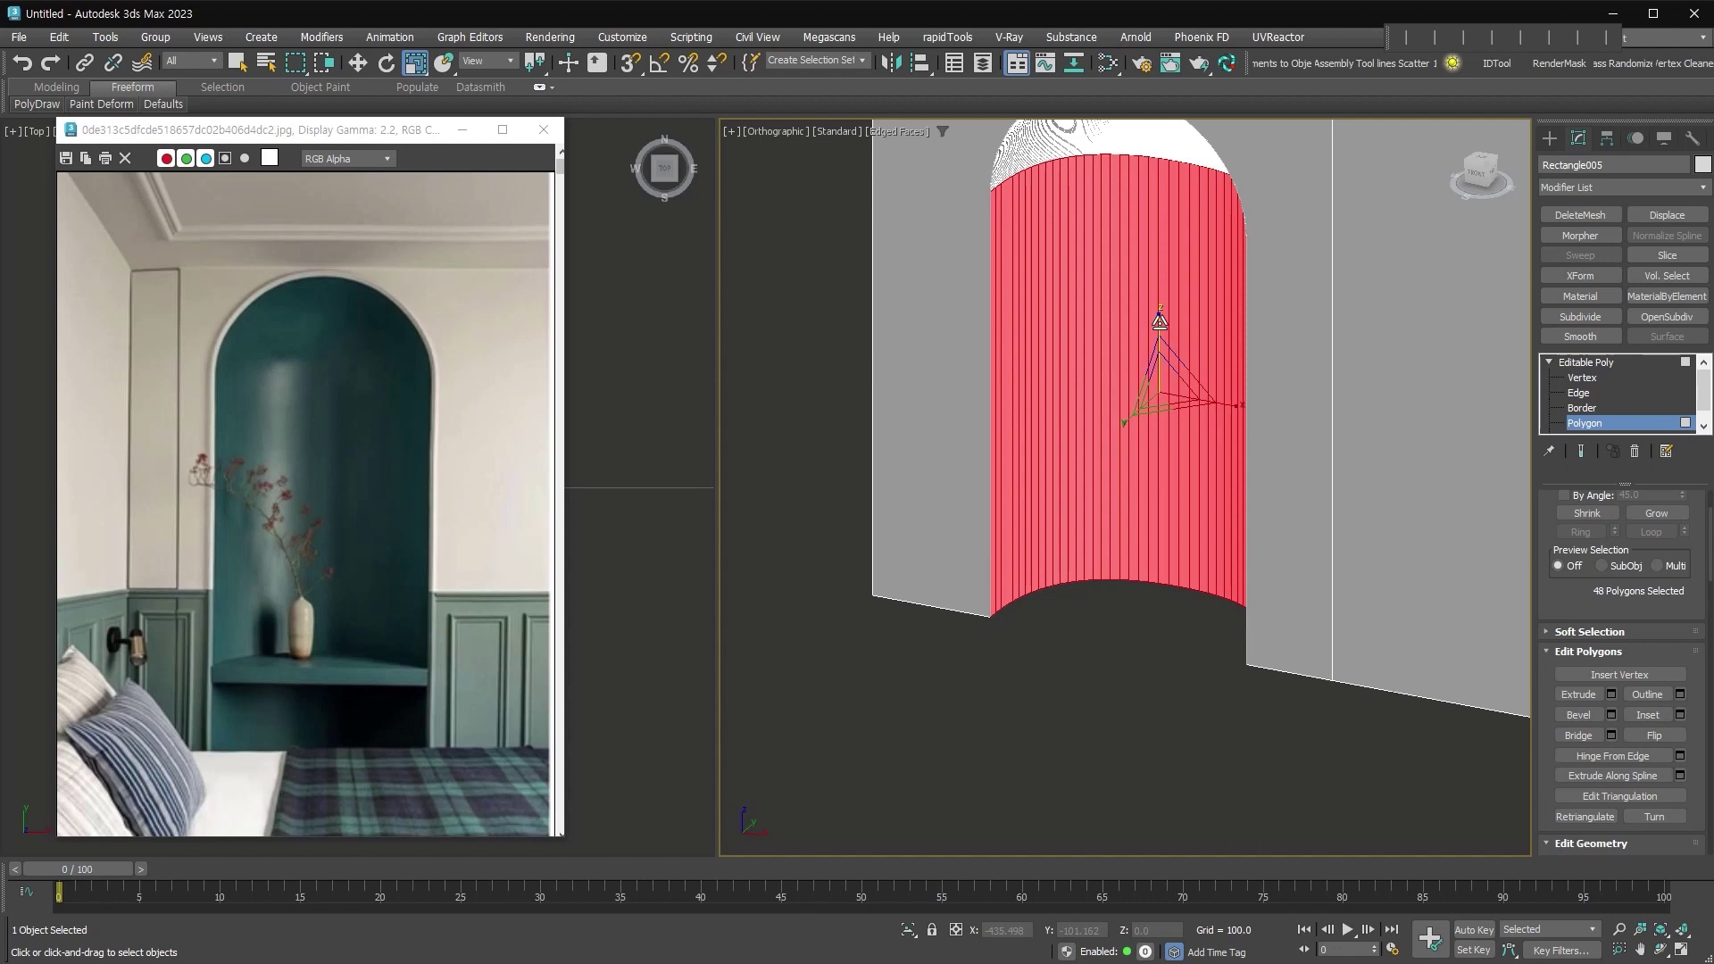
pyautogui.moveTo(1159, 319); pyautogui.dragTo(1160, 689)
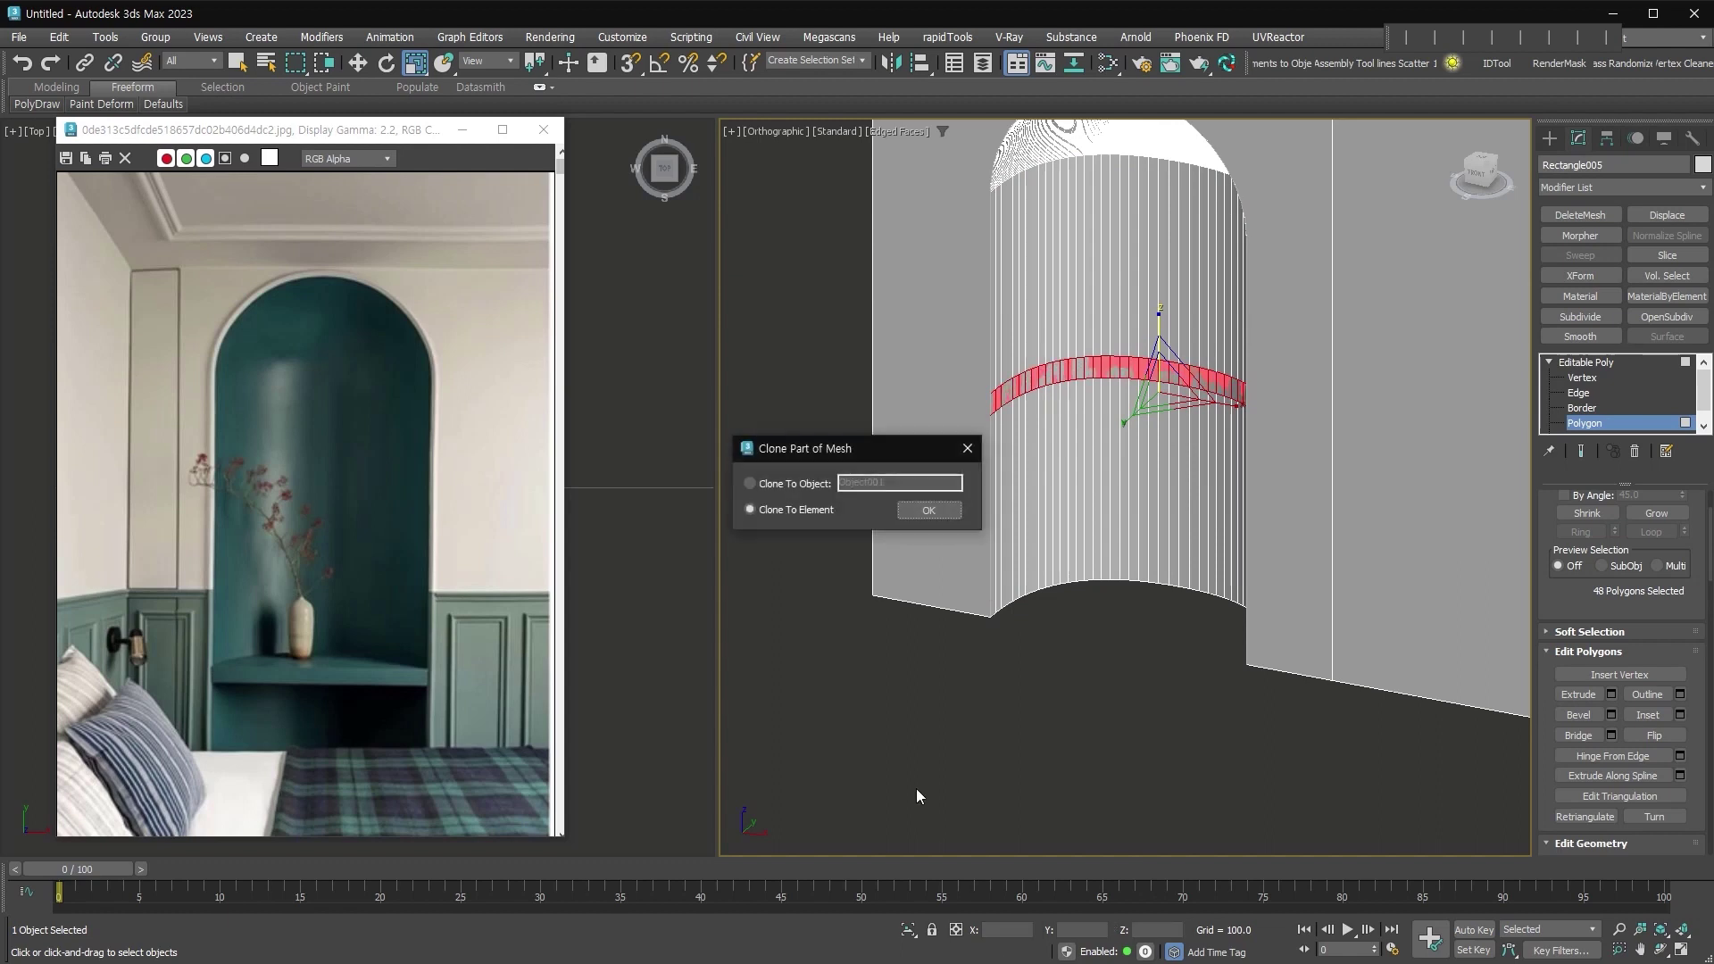
pyautogui.click(794, 484)
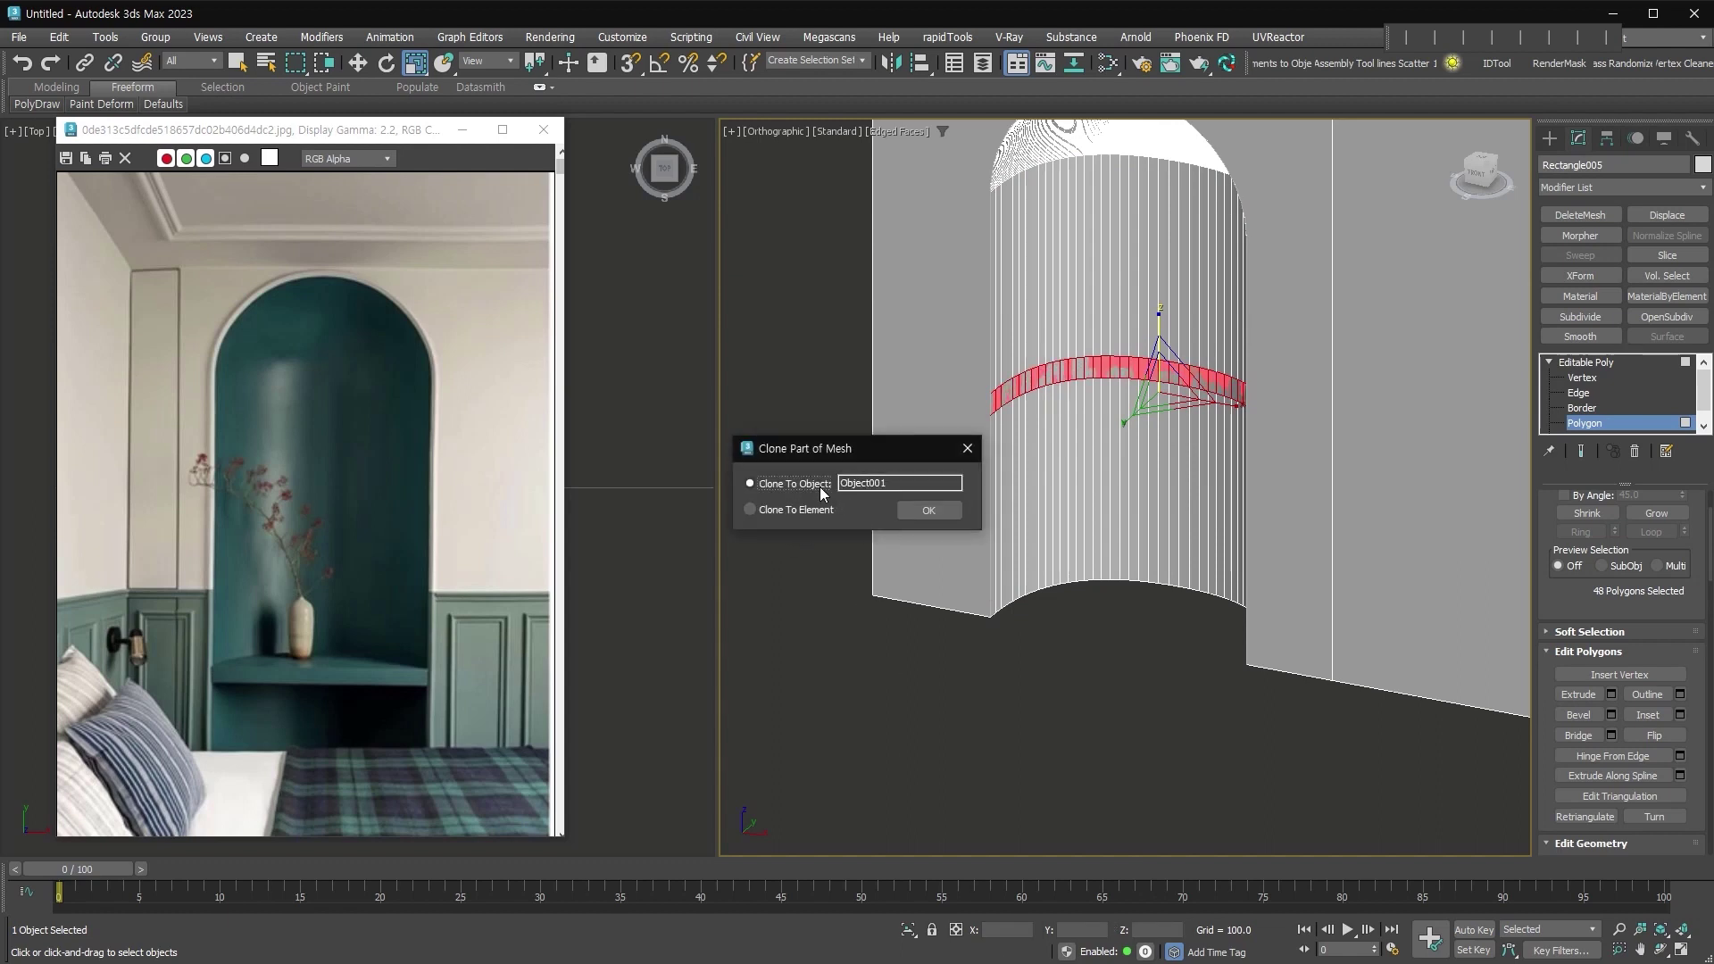
pyautogui.click(930, 510)
# Move the cloned band down to the shelf height in the lower part of the niche and centre its pivot
pyautogui.click(1178, 384)
pyautogui.rightClick(1179, 386)
pyautogui.click(1182, 398)
pyautogui.moveTo(1301, 275); pyautogui.dragTo(1278, 394)
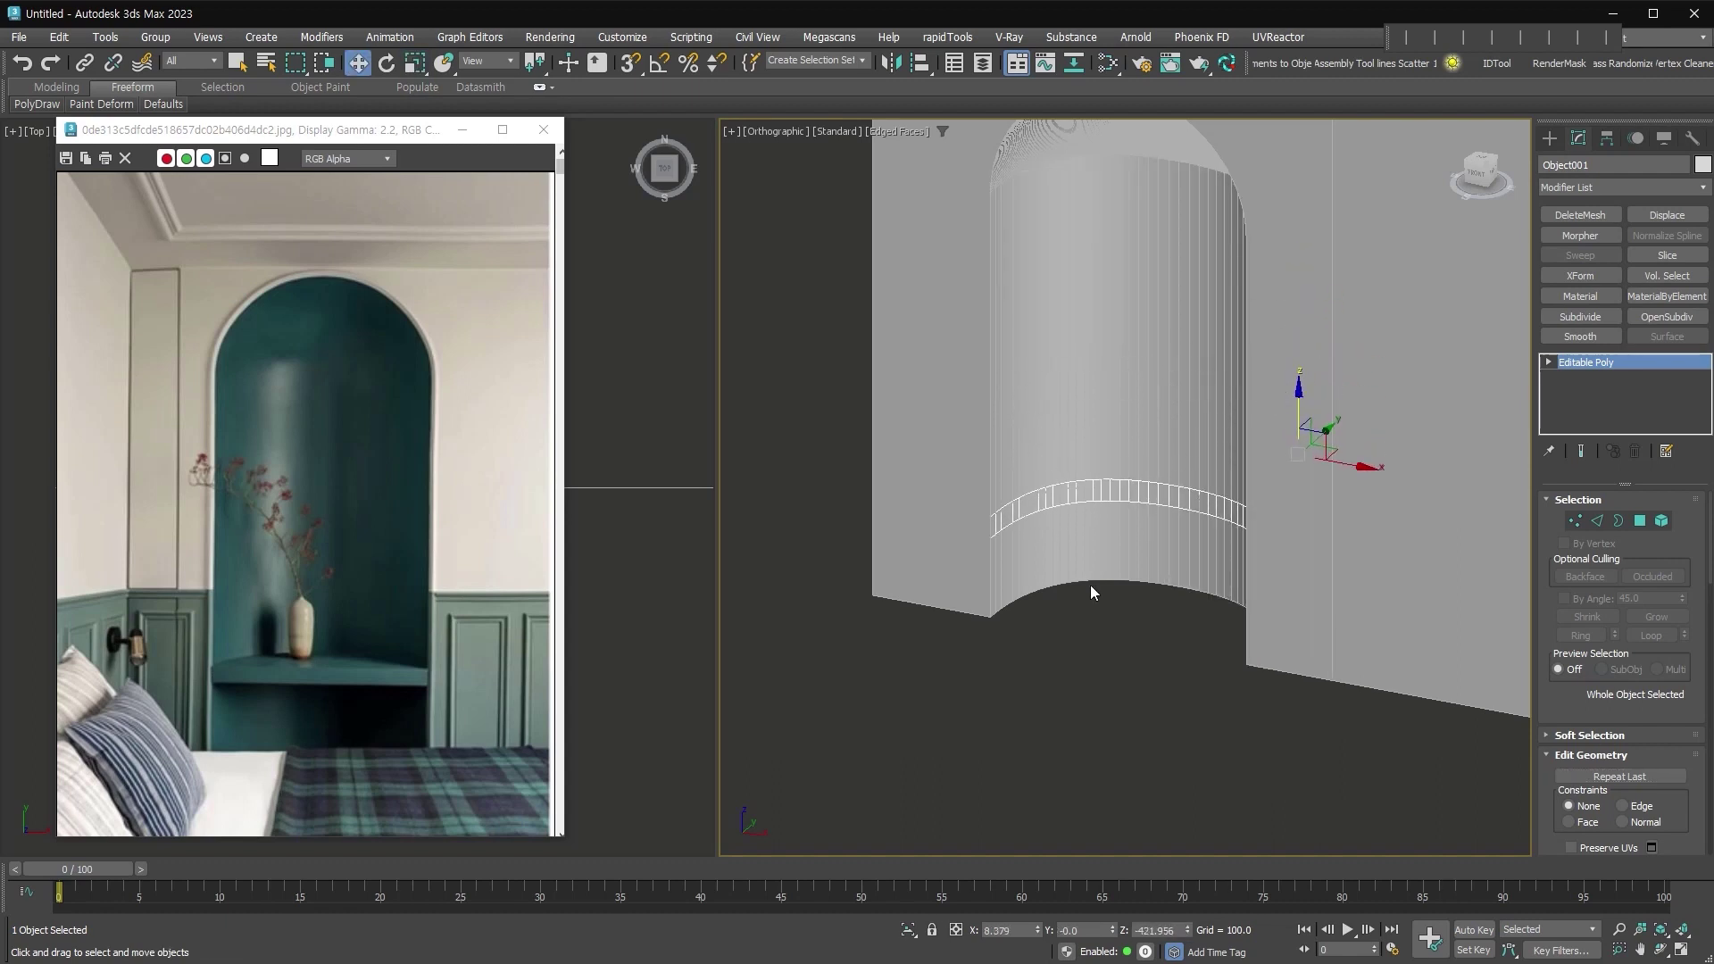
pyautogui.hotkey('alt', 'c')
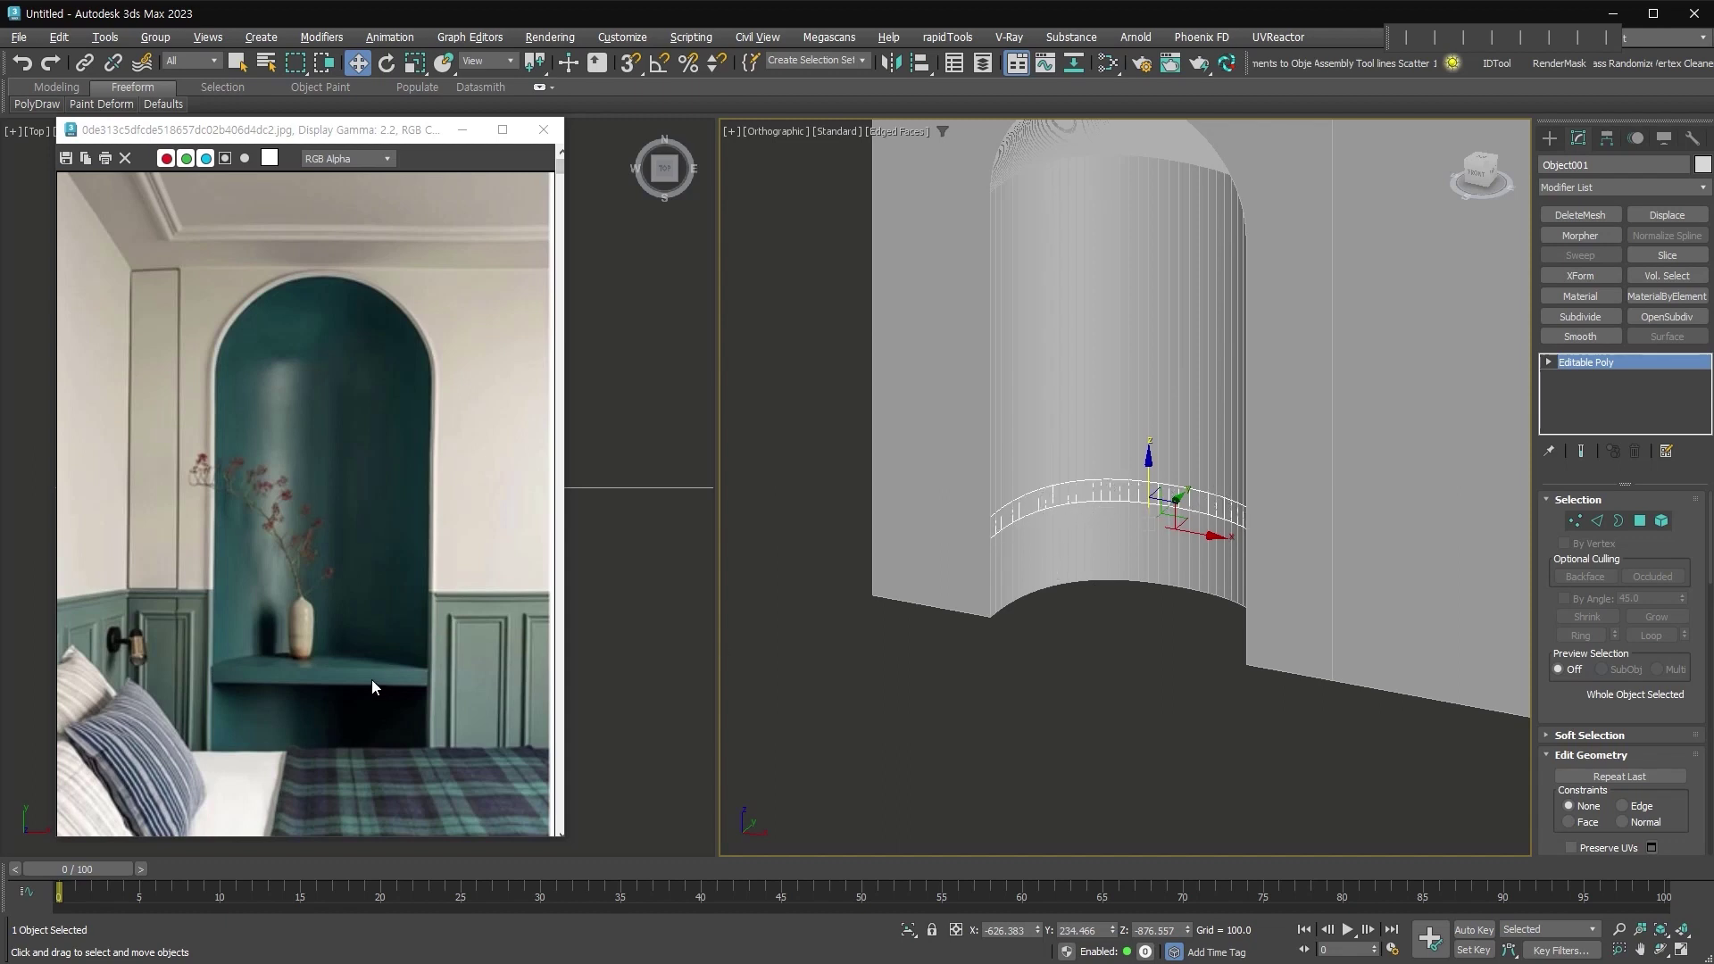
# Bridge the two vertical end edges of the curved band to close the shelf's front
pyautogui.click(1597, 521)
pyautogui.scroll(5, 1008, 540)
pyautogui.click(949, 520)
pyautogui.scroll(-4, 995, 531)
pyautogui.keyDown('alt'); pyautogui.moveTo(1182, 585); pyautogui.dragTo(1287, 492, button='middle'); pyautogui.keyUp('alt')
pyautogui.keyDown('ctrl'); pyautogui.click(1291, 466); pyautogui.keyUp('ctrl')
pyautogui.scroll(-3, 1606, 678)
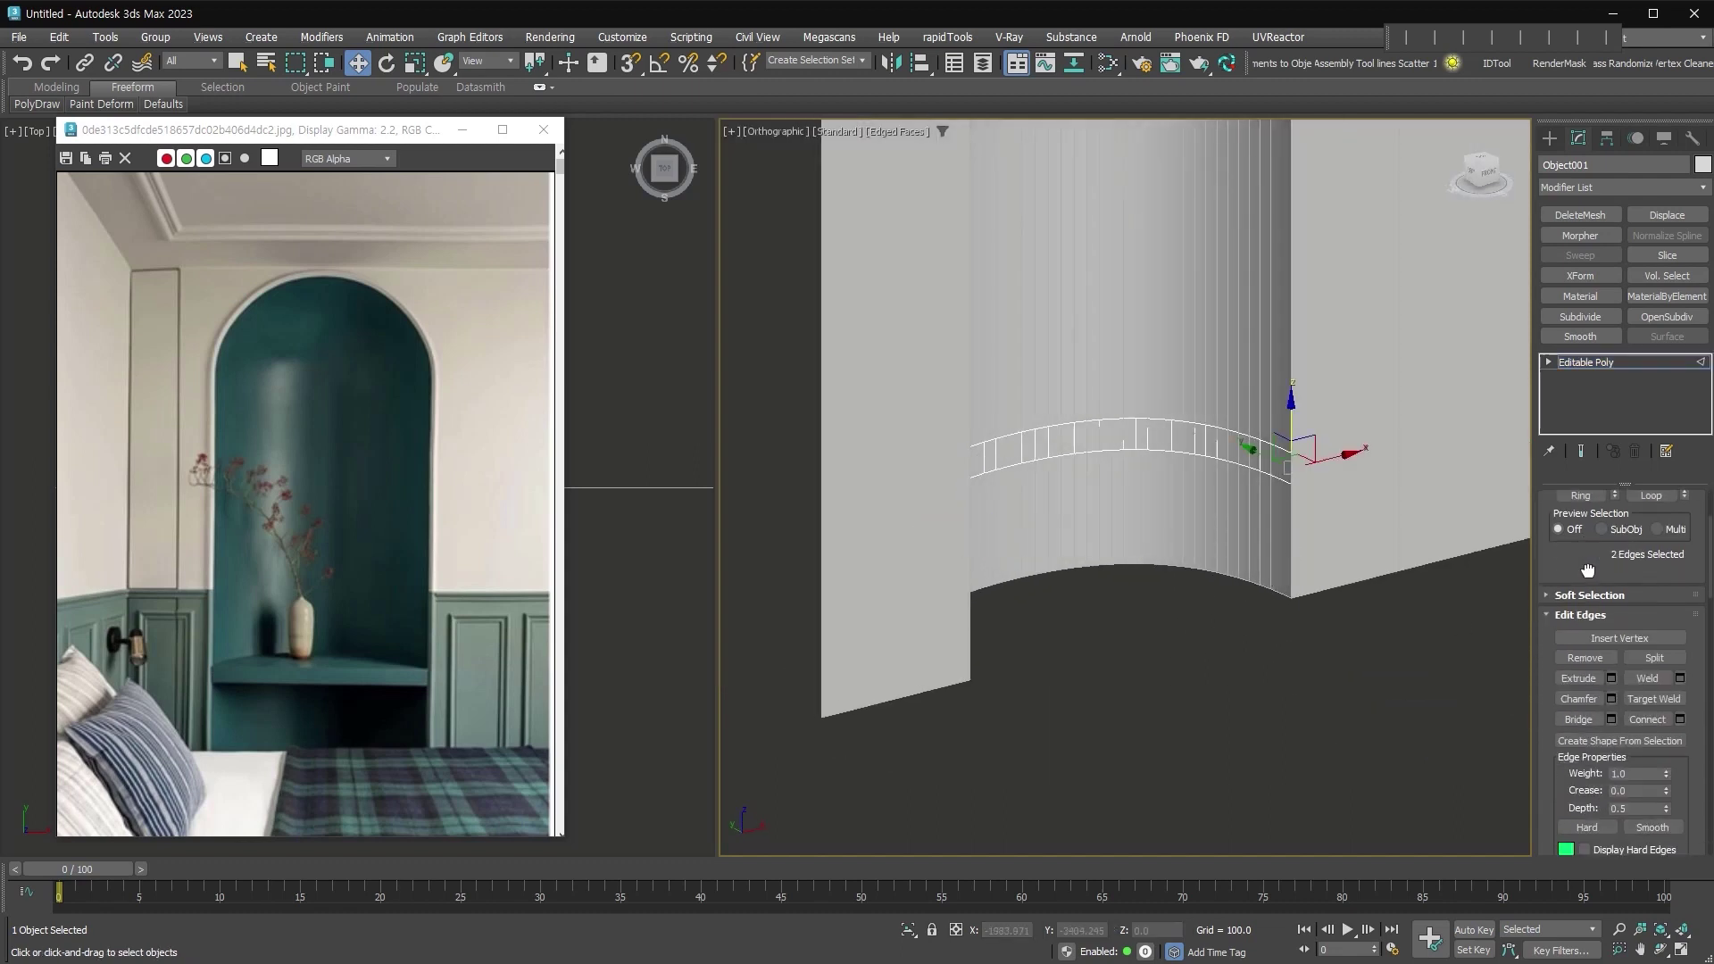
pyautogui.click(1579, 720)
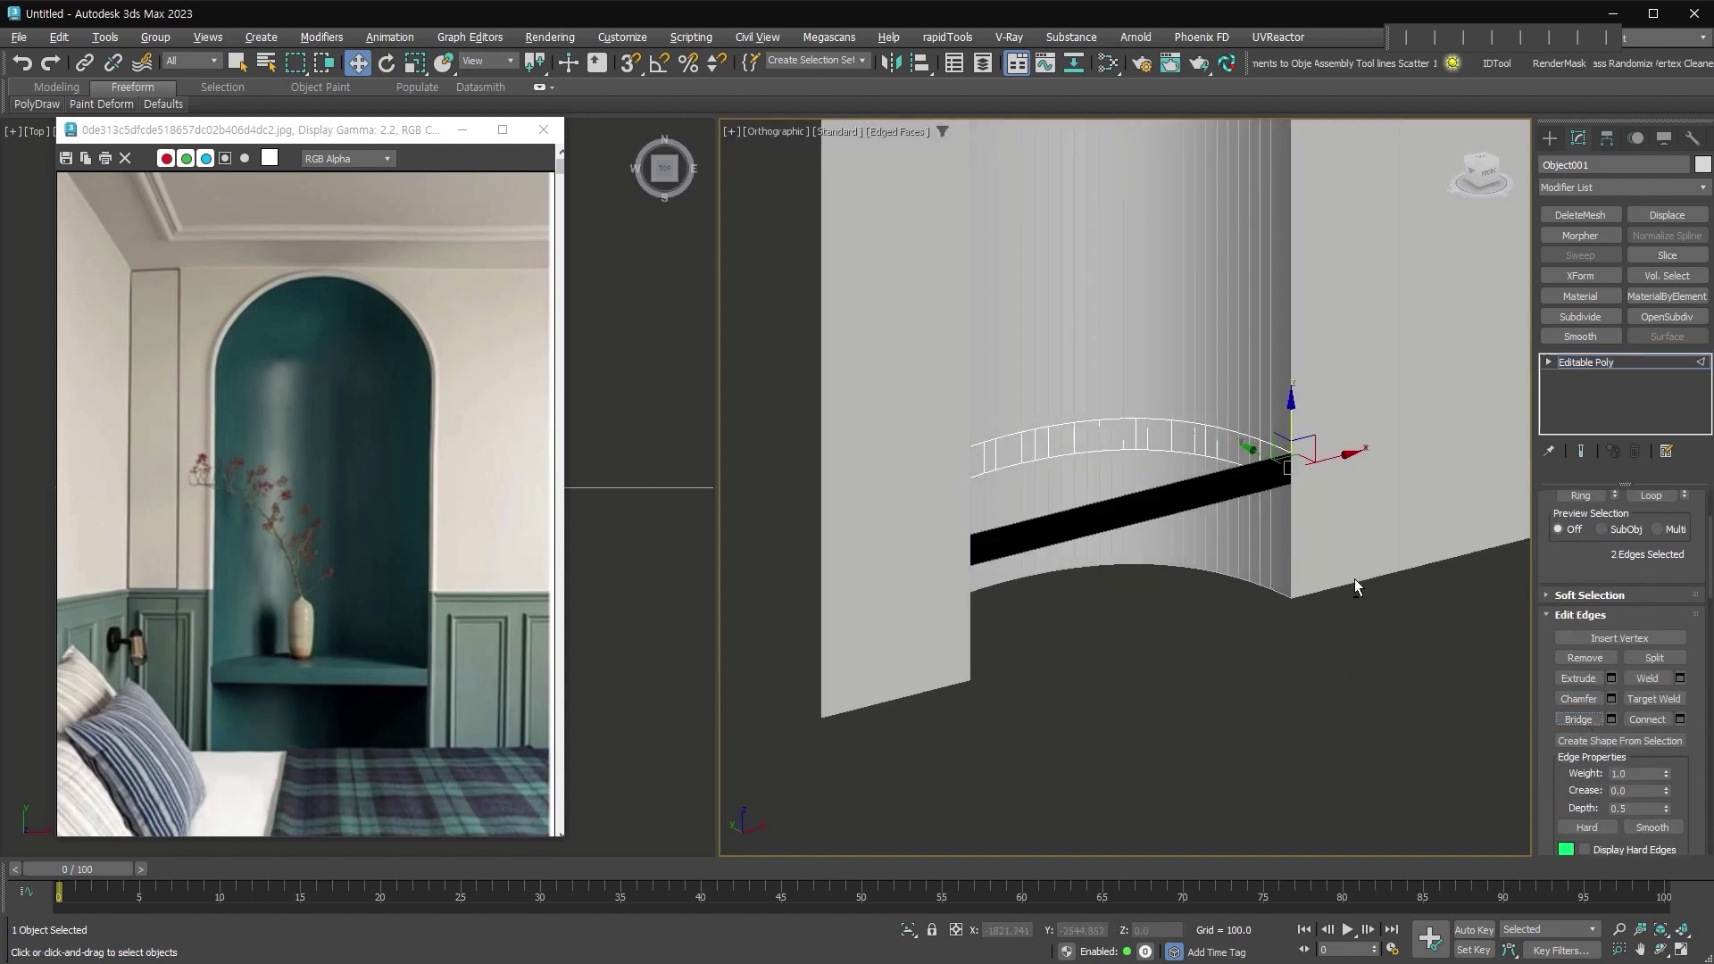
# Flip the normals of all the shelf band's polygons so the faces point outward, and clear the selection
pyautogui.keyDown('alt'); pyautogui.moveTo(1363, 574); pyautogui.dragTo(1226, 591, button='middle'); pyautogui.keyUp('alt')
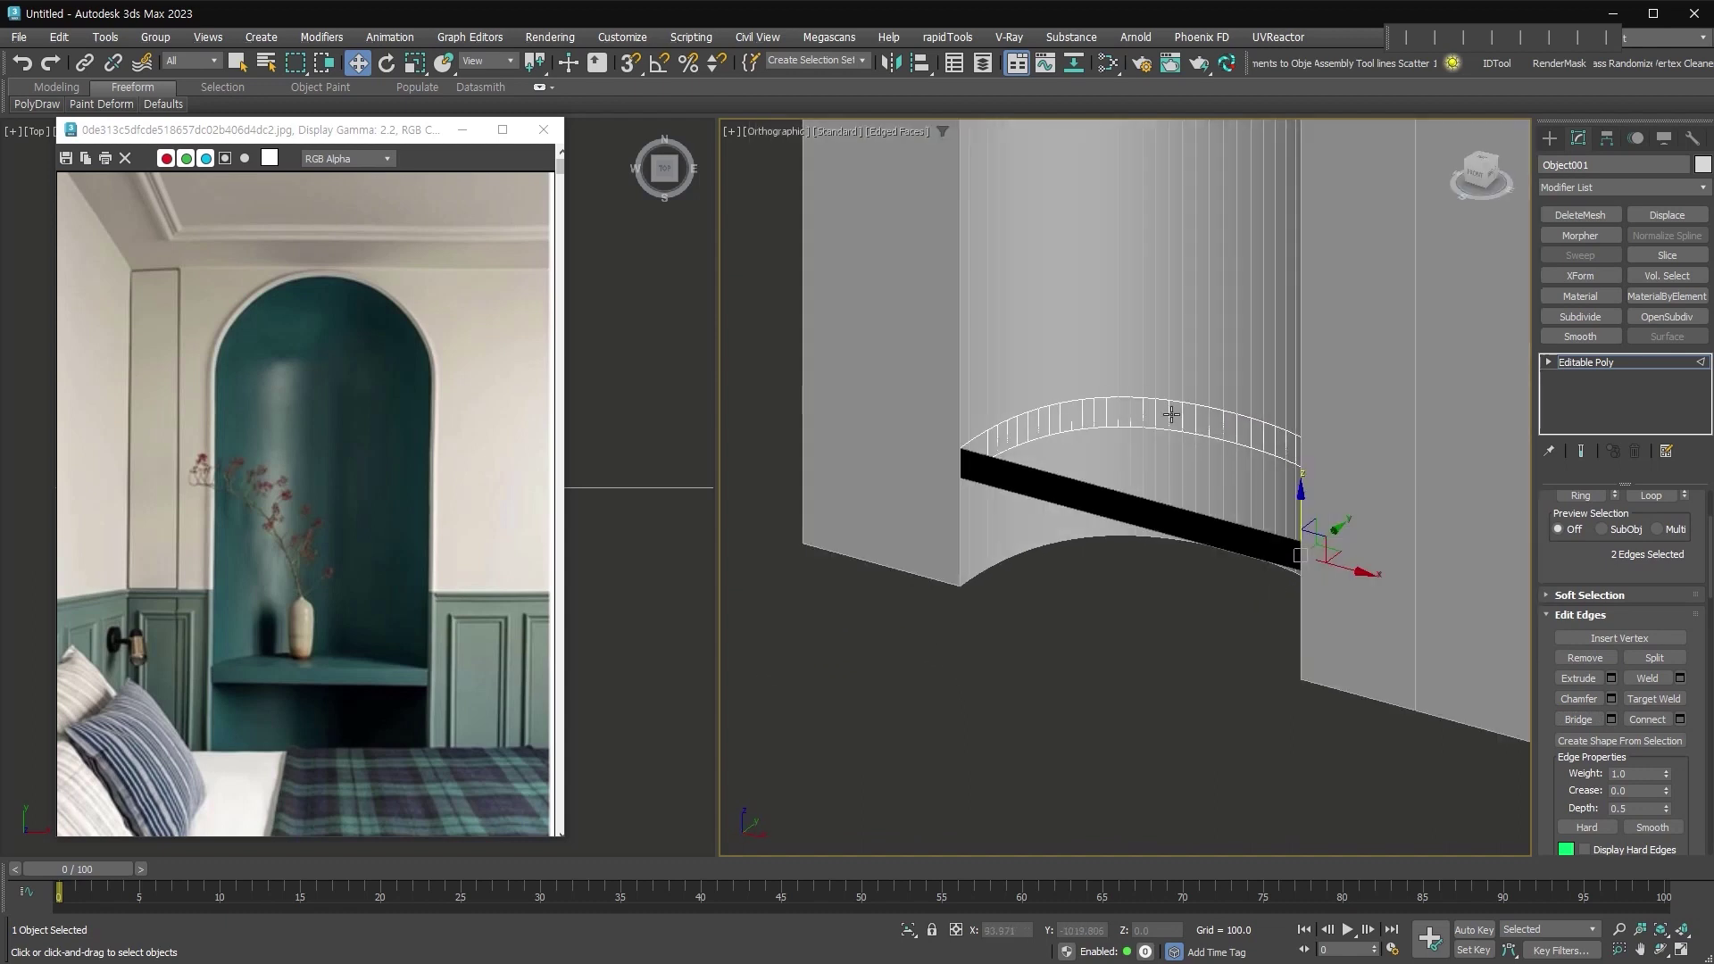
pyautogui.click(1550, 361)
pyautogui.click(1584, 423)
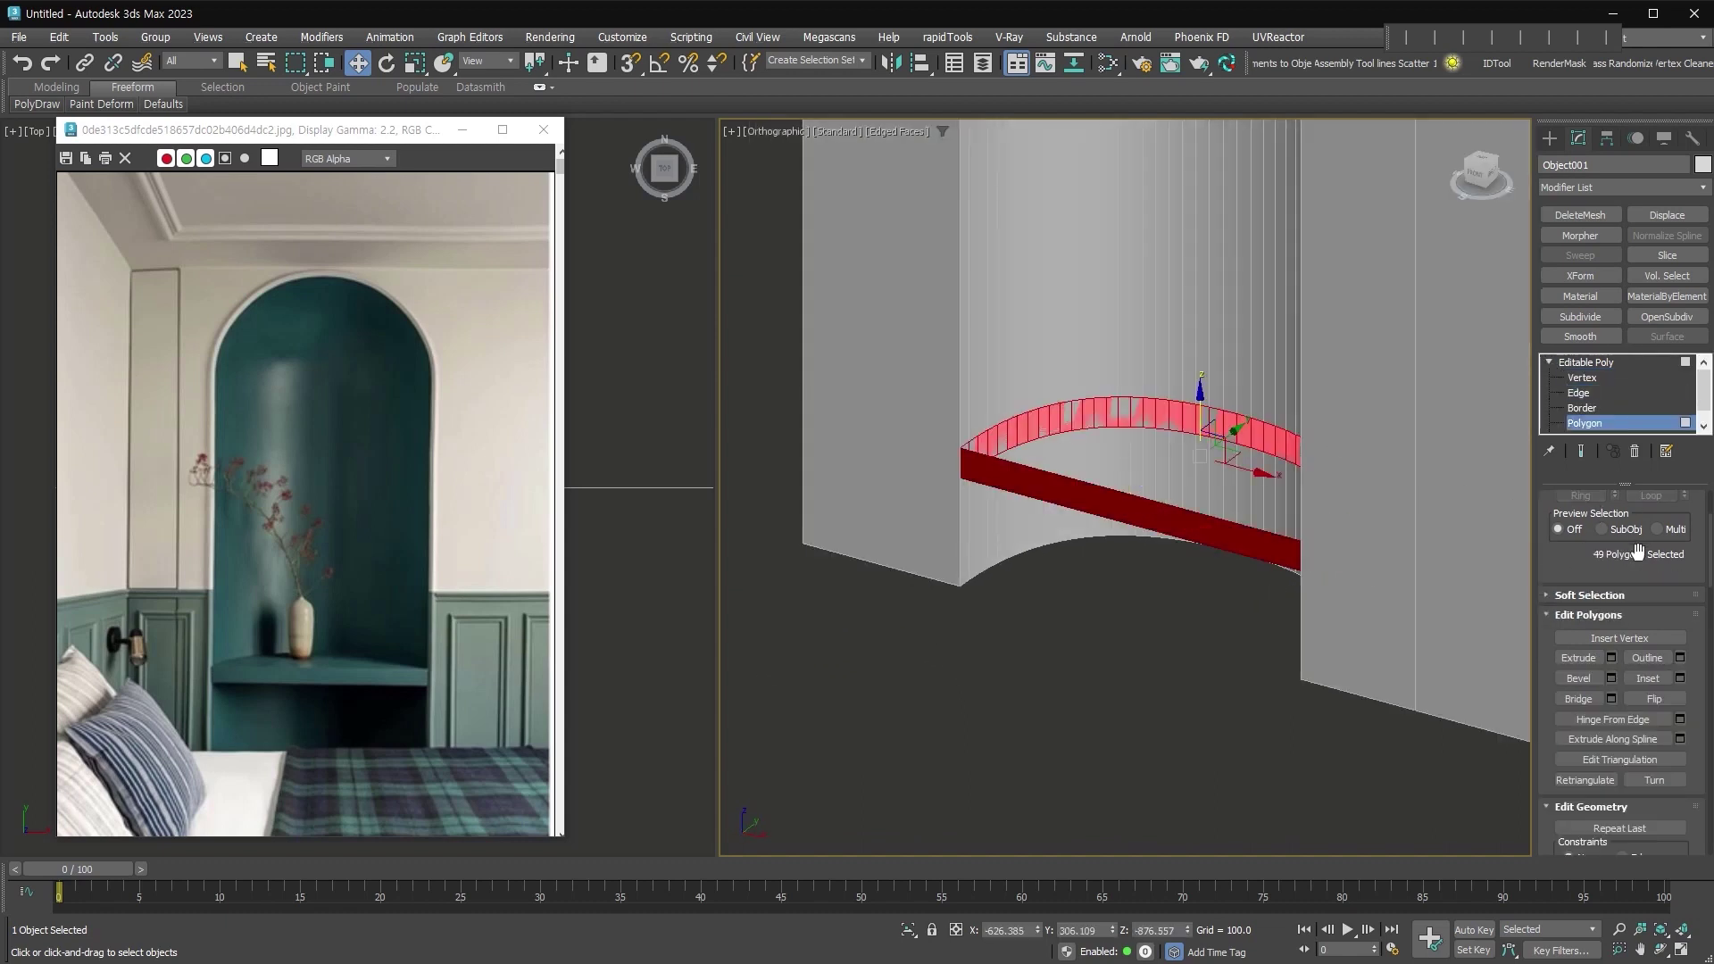
pyautogui.click(1654, 699)
pyautogui.click(1139, 698)
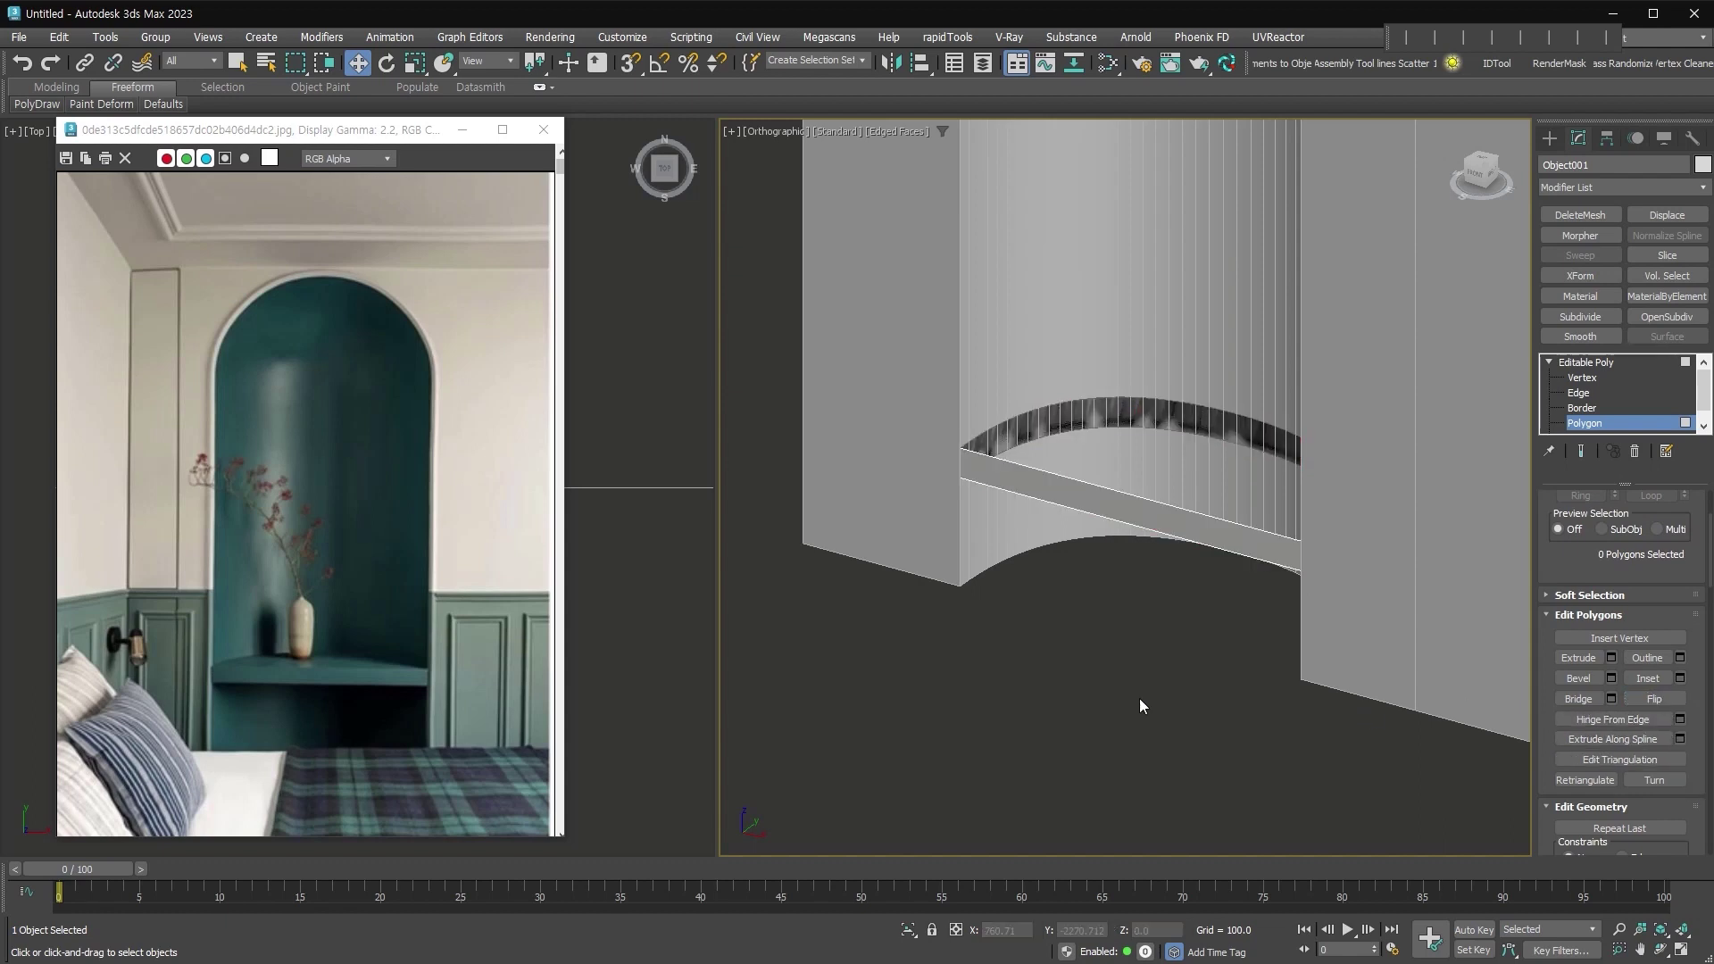
# Cap the open upper and lower borders of the shelf band to make it a solid shelf, and deselect it
pyautogui.click(1582, 408)
pyautogui.click(1063, 395)
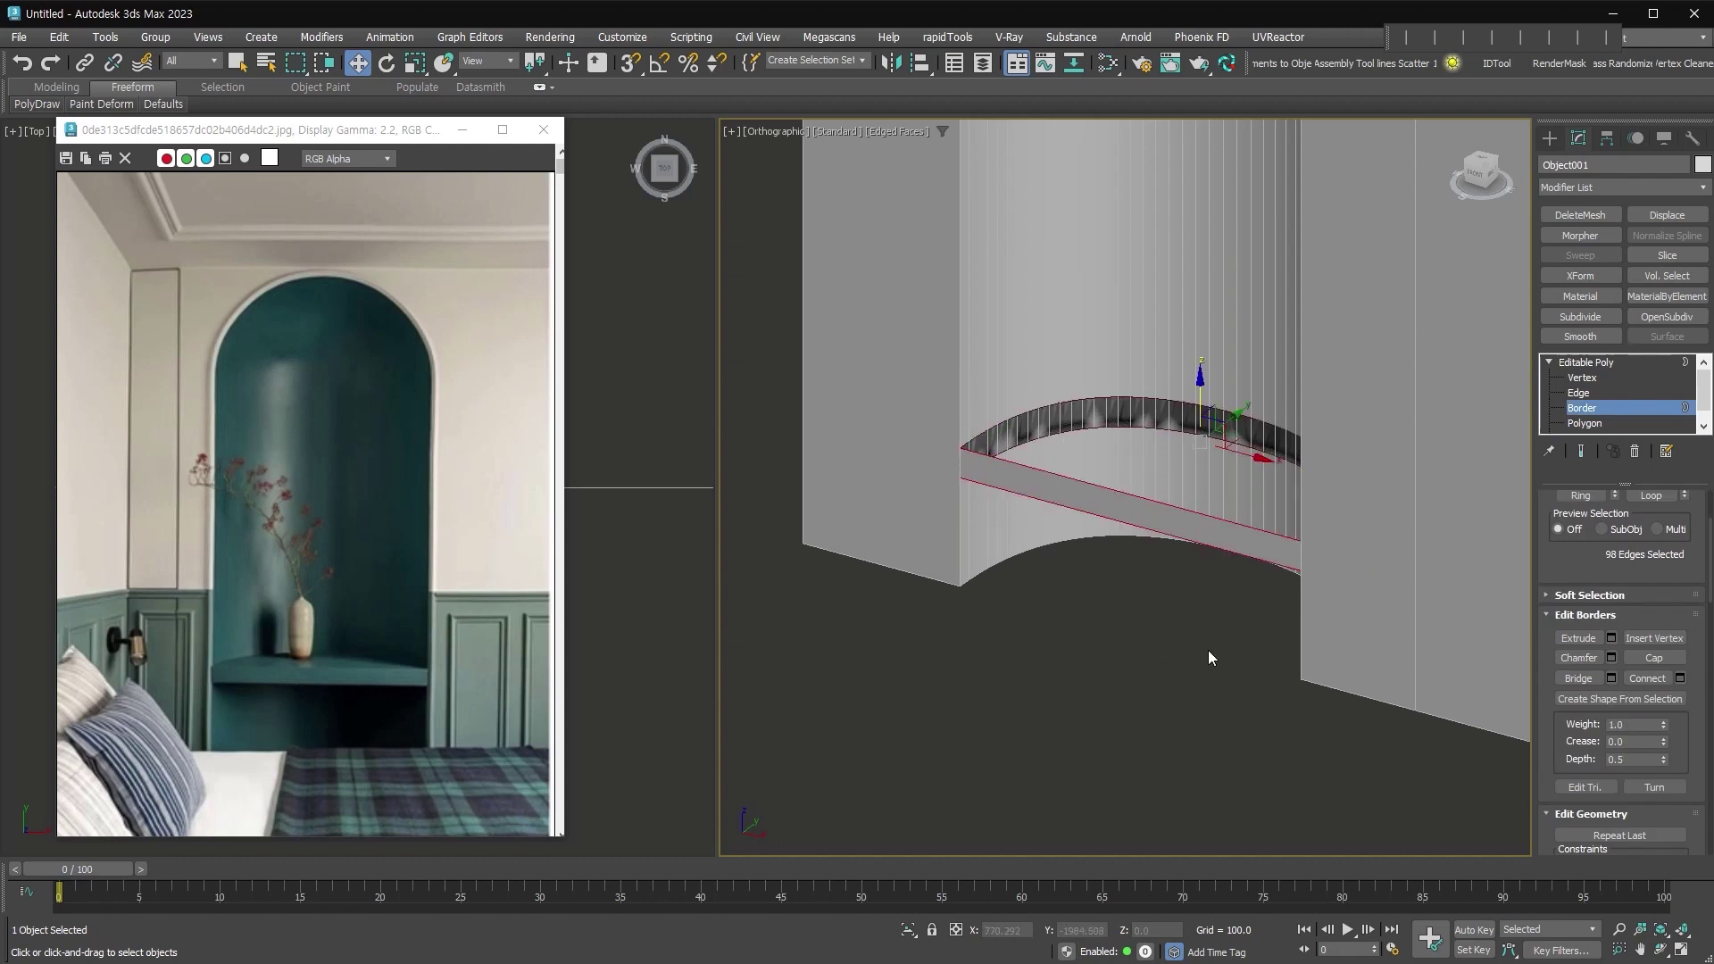
pyautogui.click(1652, 659)
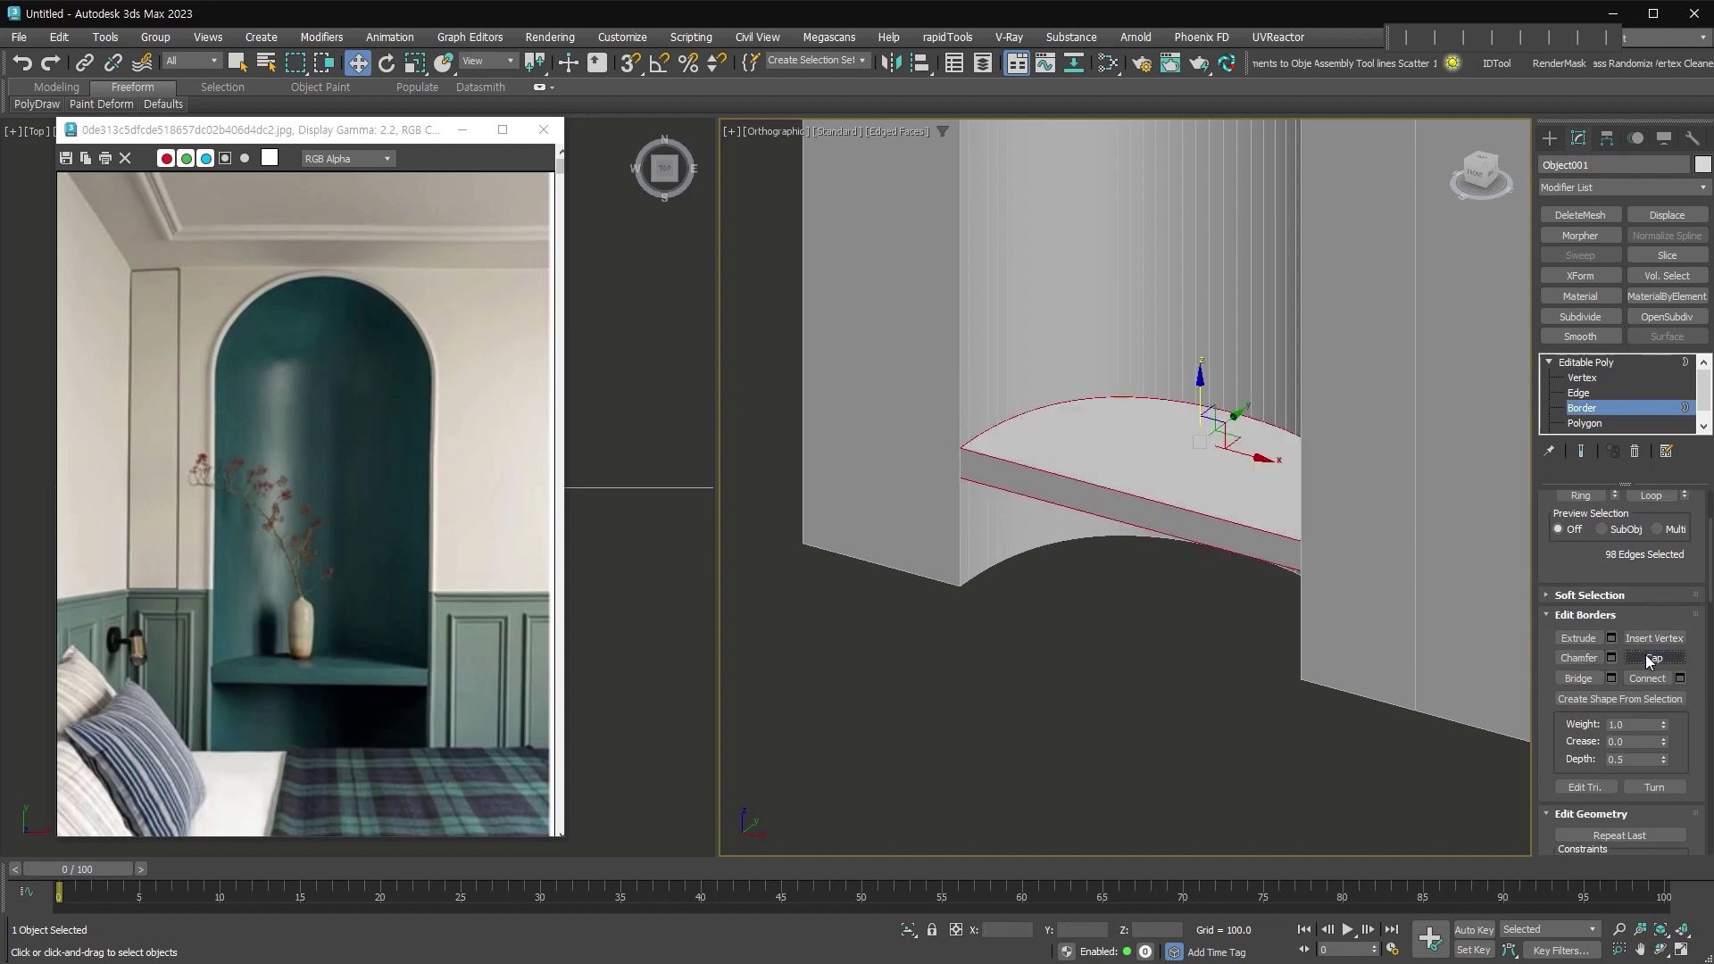
pyautogui.press('3')
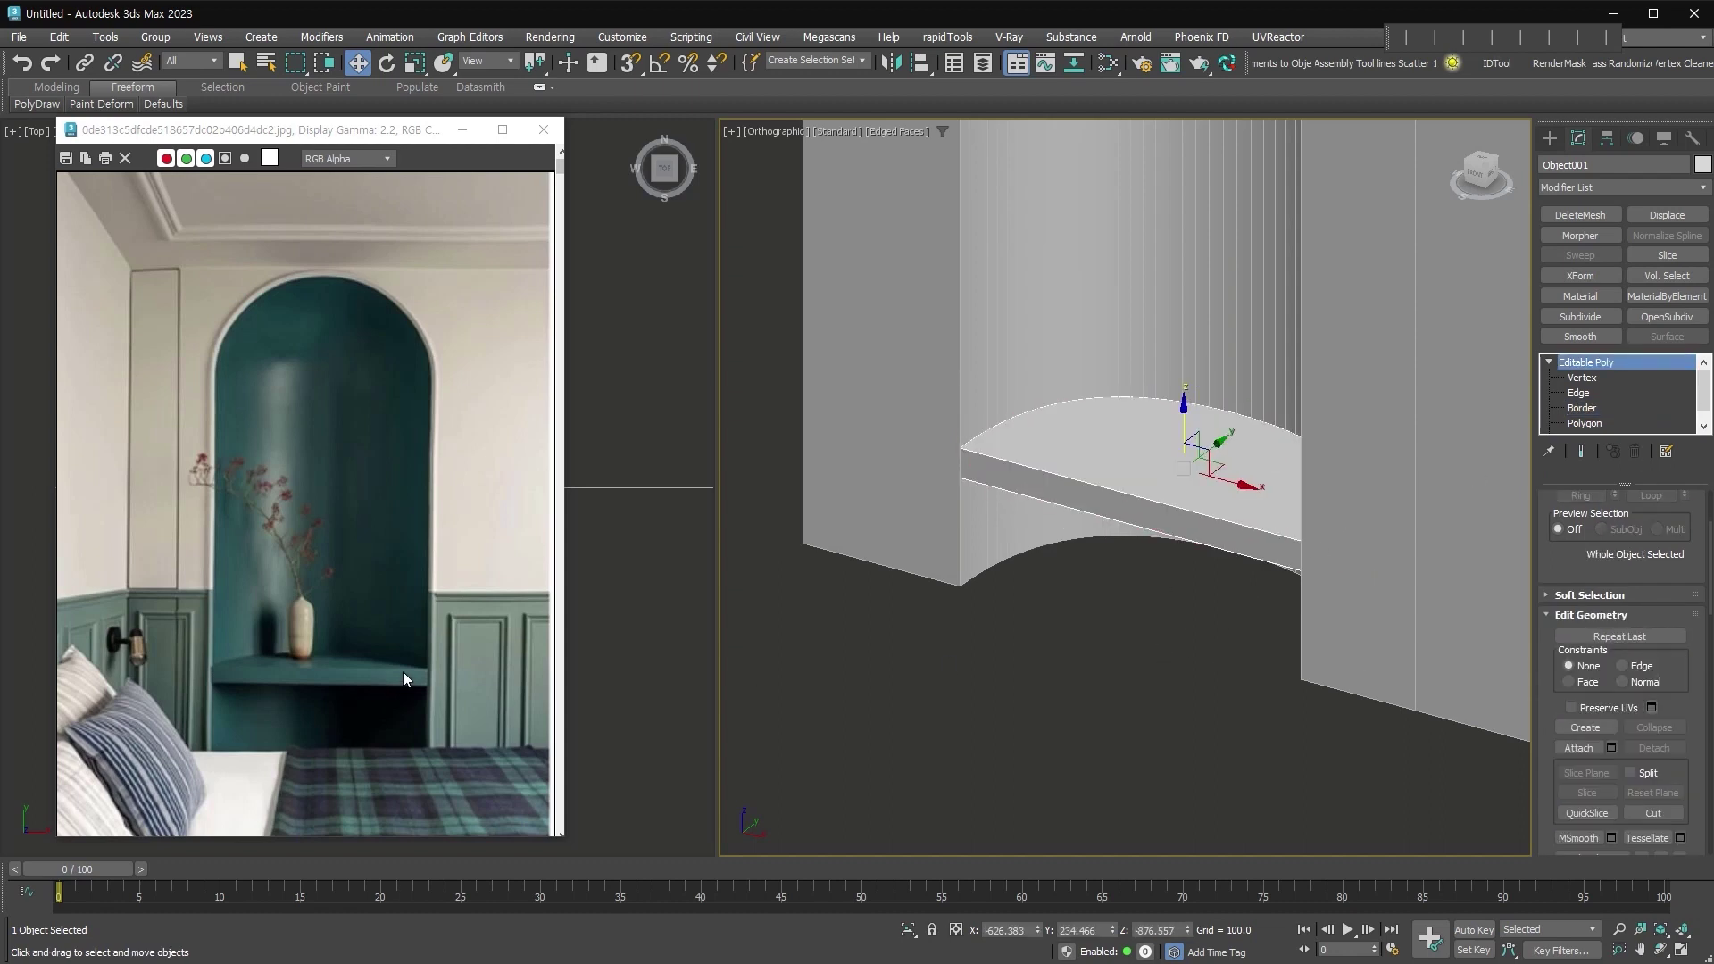
pyautogui.keyDown('alt'); pyautogui.moveTo(1211, 625); pyautogui.dragTo(1214, 499, button='middle'); pyautogui.keyUp('alt')
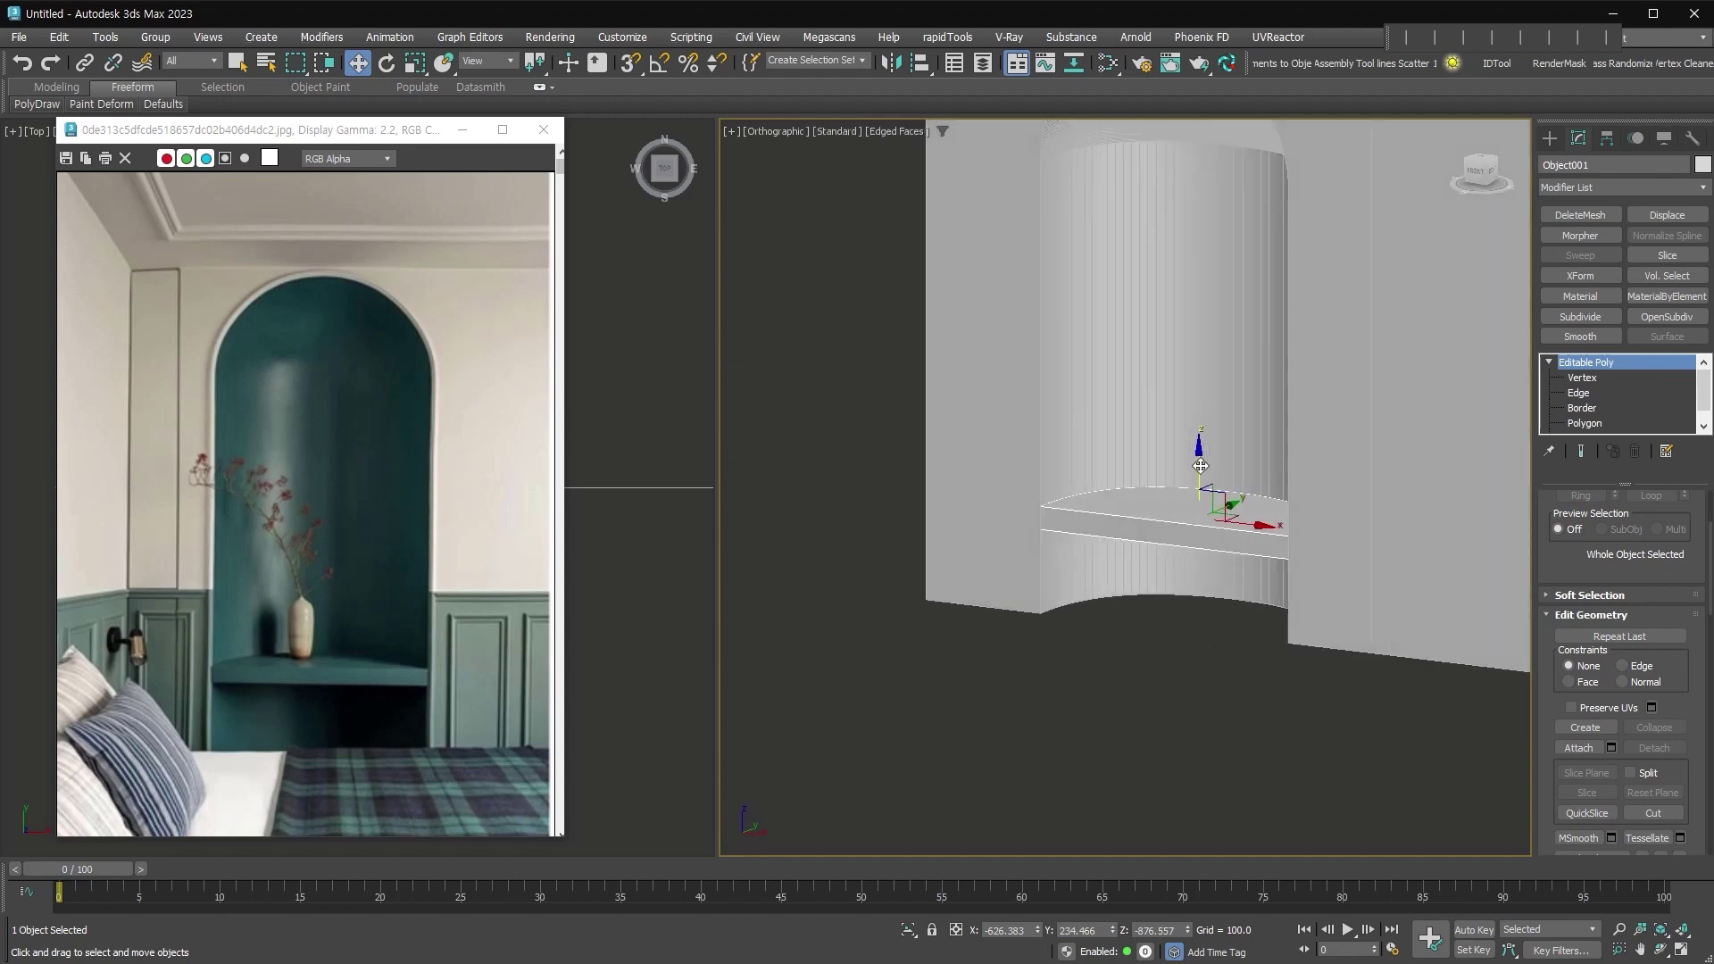
pyautogui.click(1262, 624)
# Apply a Sweep modifier to the niche's arch outline spline, using the built-in Cylinder section
pyautogui.keyDown('alt'); pyautogui.moveTo(1262, 624); pyautogui.dragTo(1289, 666, button='middle'); pyautogui.keyUp('alt')
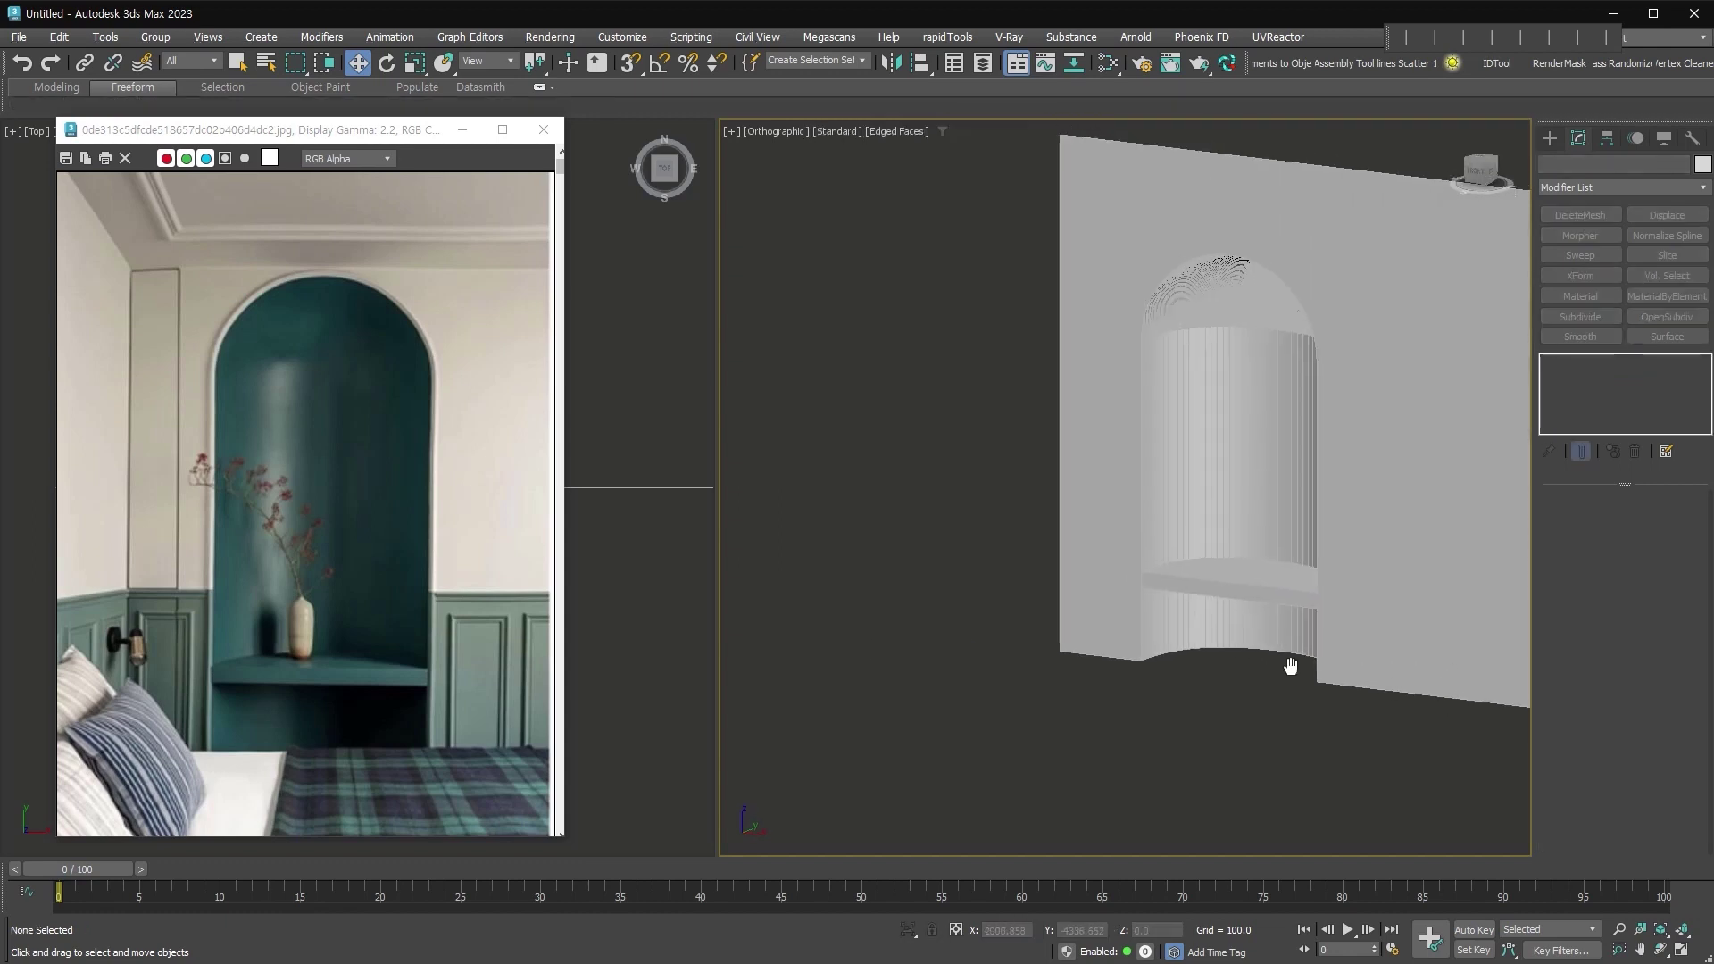
pyautogui.click(1136, 643)
pyautogui.keyDown('alt'); pyautogui.moveTo(1160, 677); pyautogui.dragTo(1209, 750, button='middle'); pyautogui.keyUp('alt')
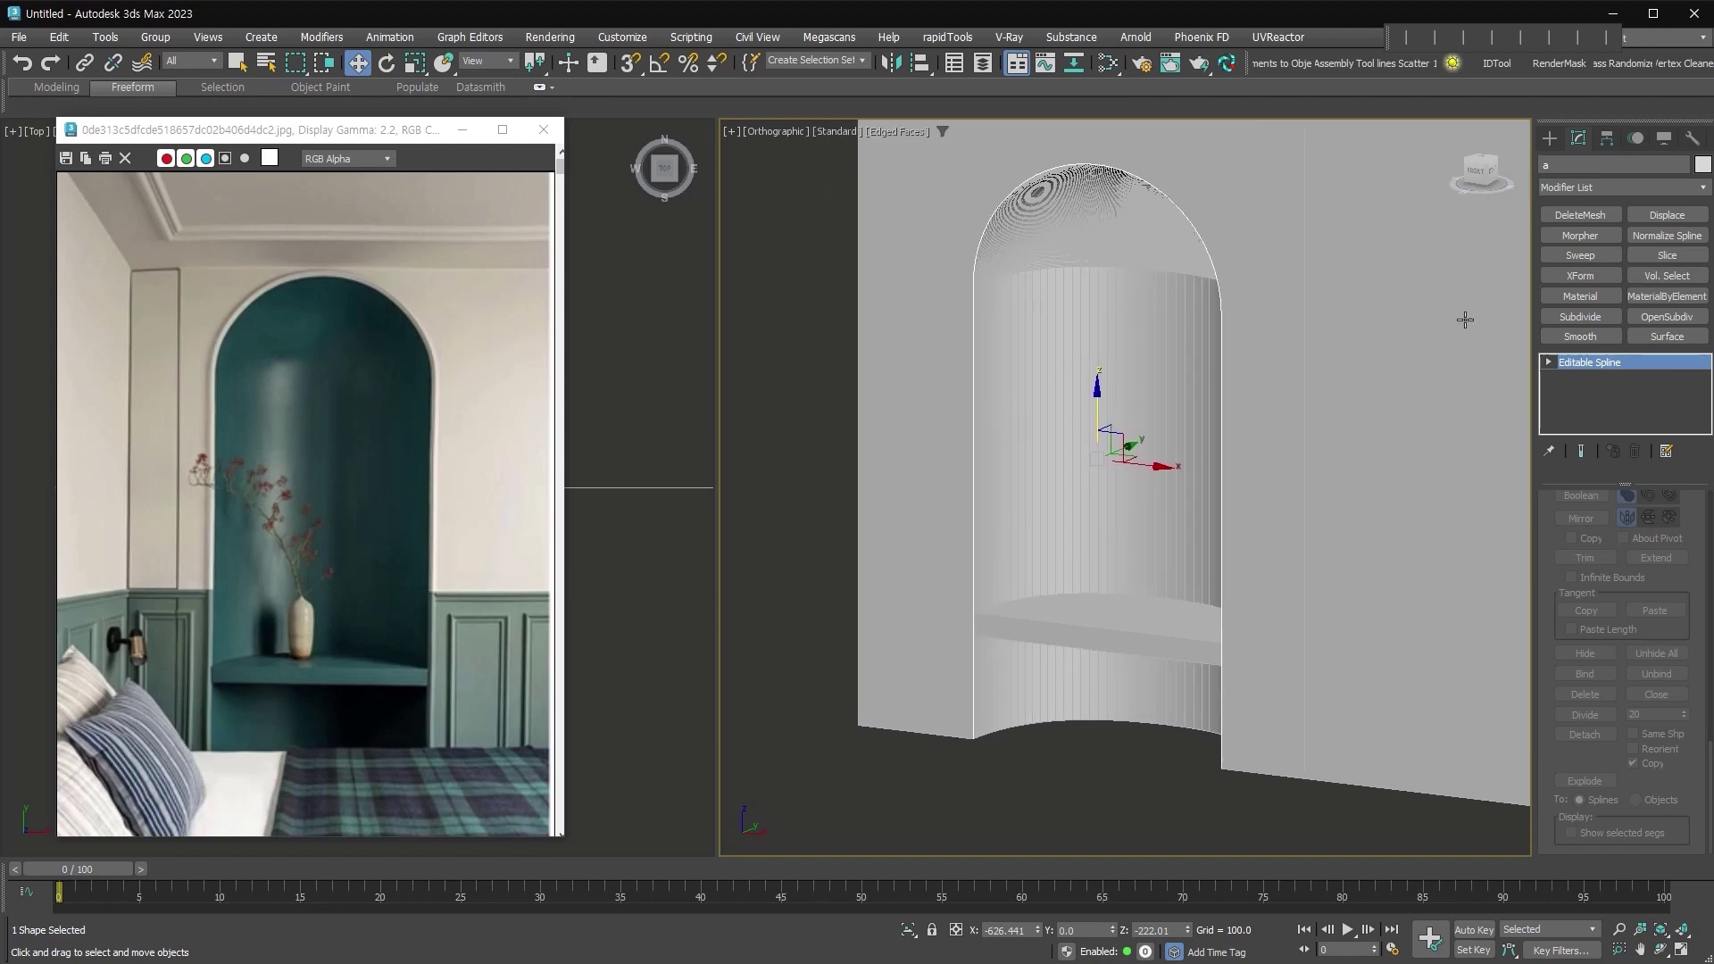
pyautogui.click(1580, 255)
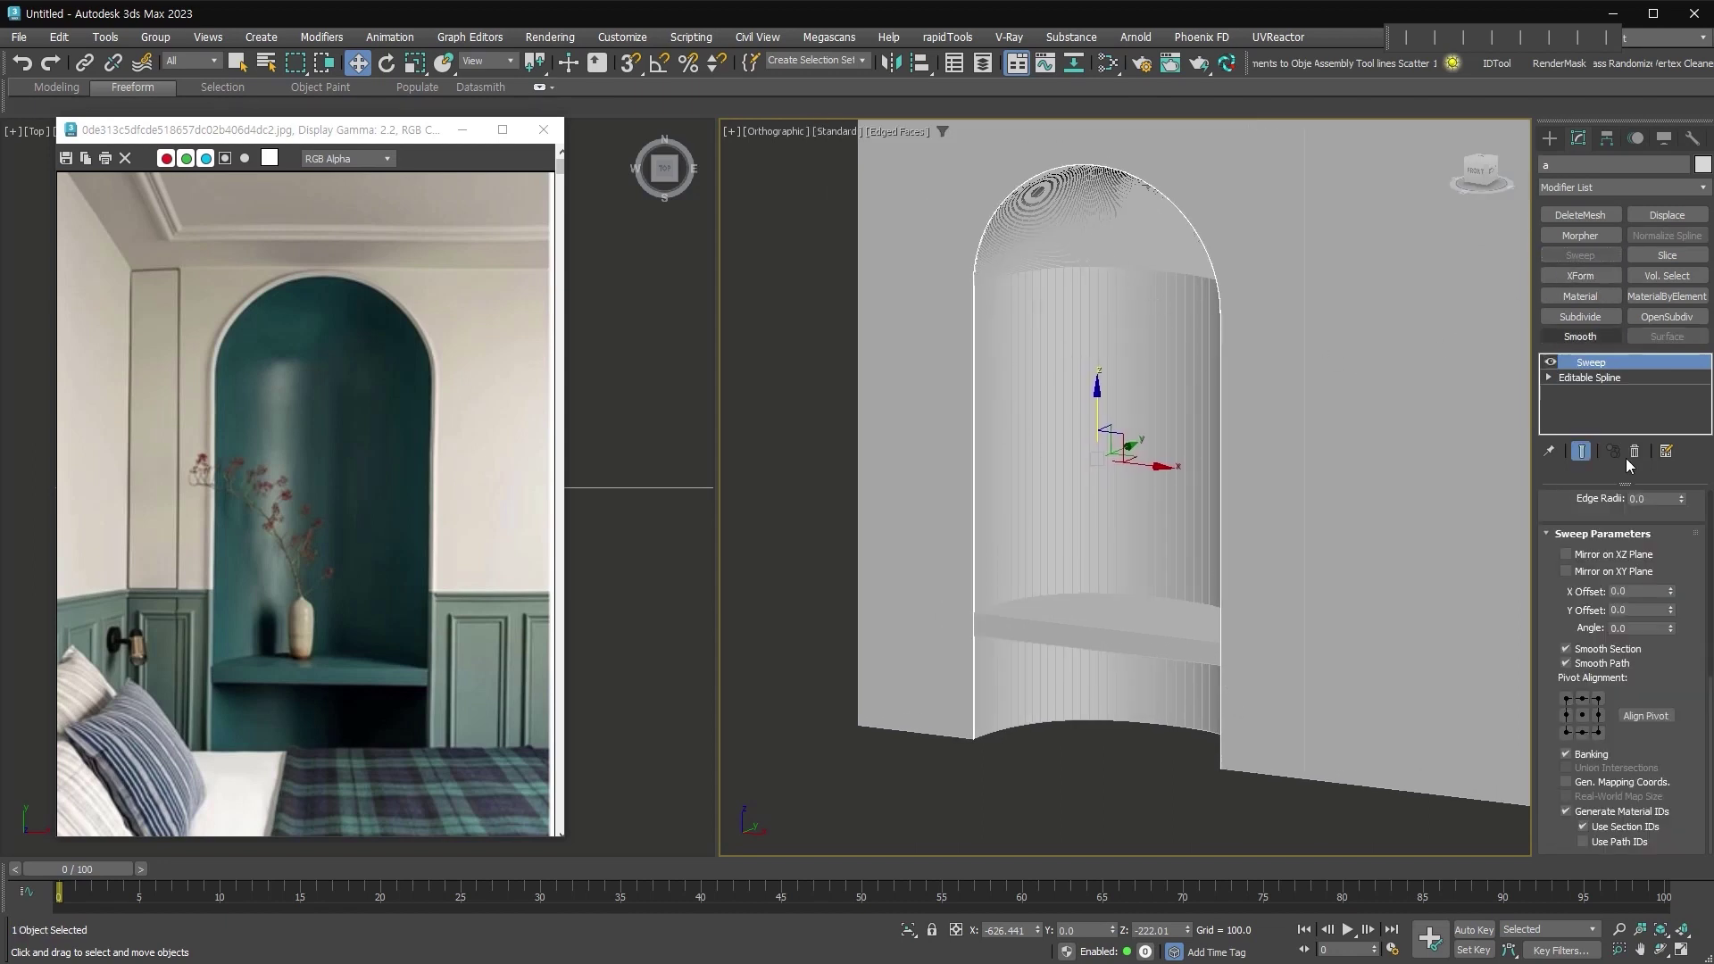
pyautogui.scroll(5, 1642, 554)
pyautogui.click(1655, 564)
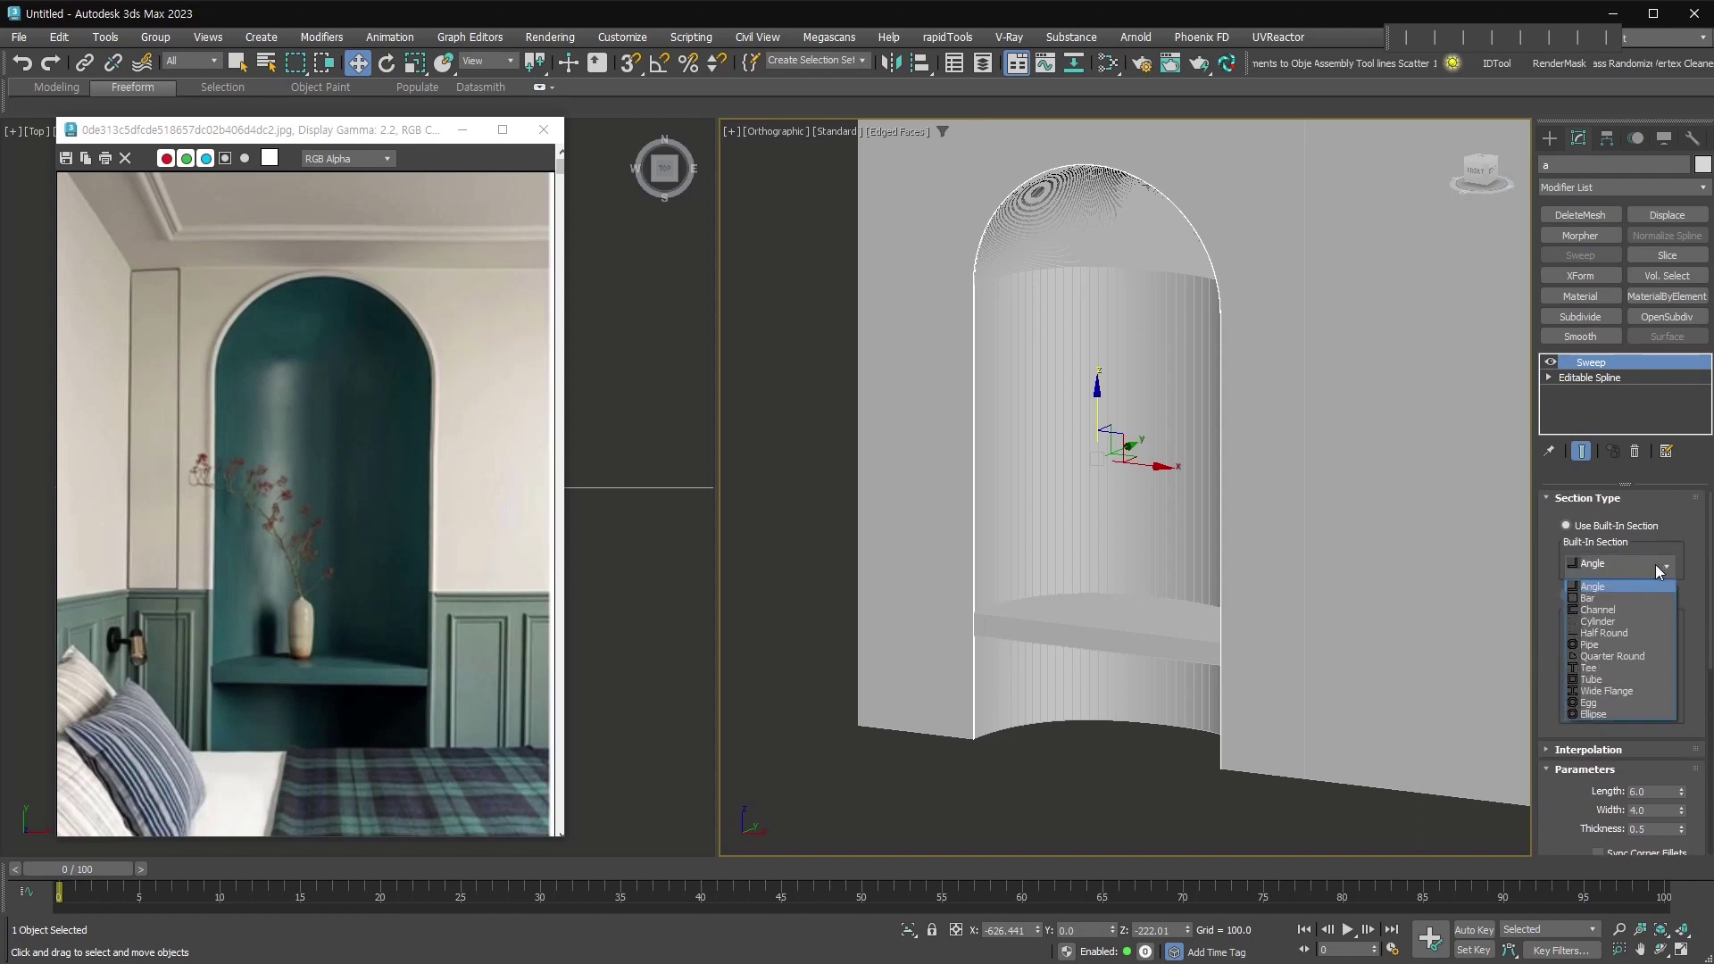
pyautogui.click(1644, 625)
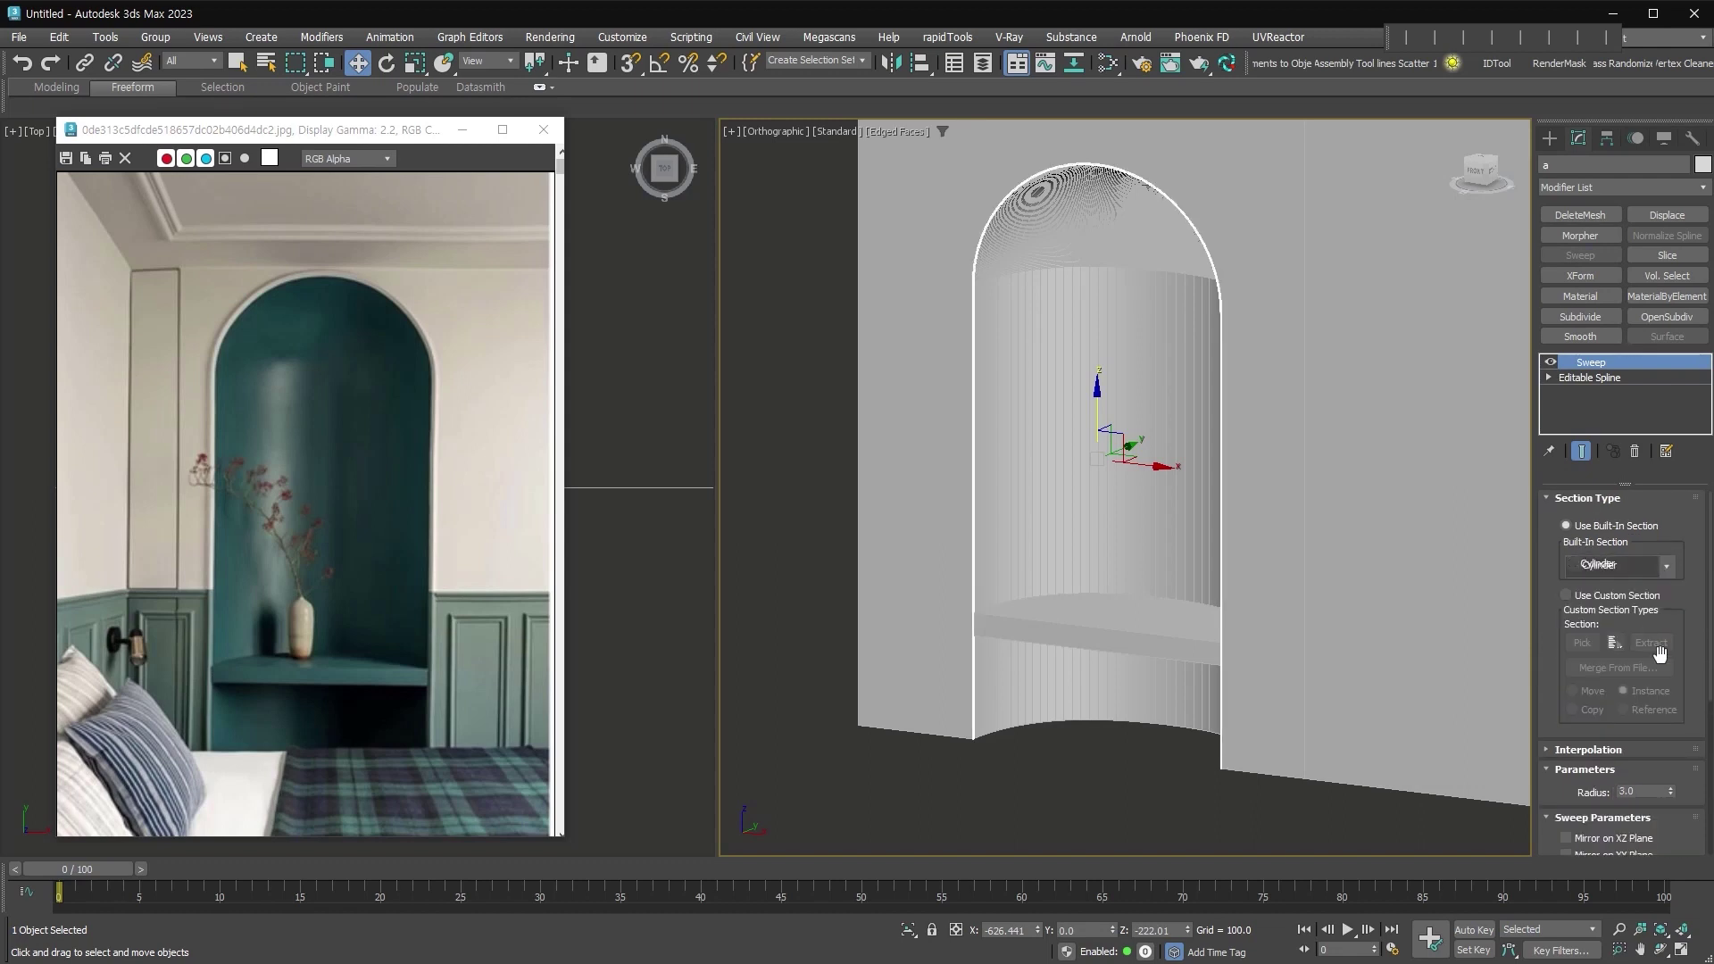
# Set the arch sweep's cylinder radius to 12 and check the trim's thickness along the niche edge
pyautogui.scroll(-3, 1642, 634)
pyautogui.moveTo(1670, 670); pyautogui.dragTo(1670, 630)
pyautogui.scroll(5, 914, 245)
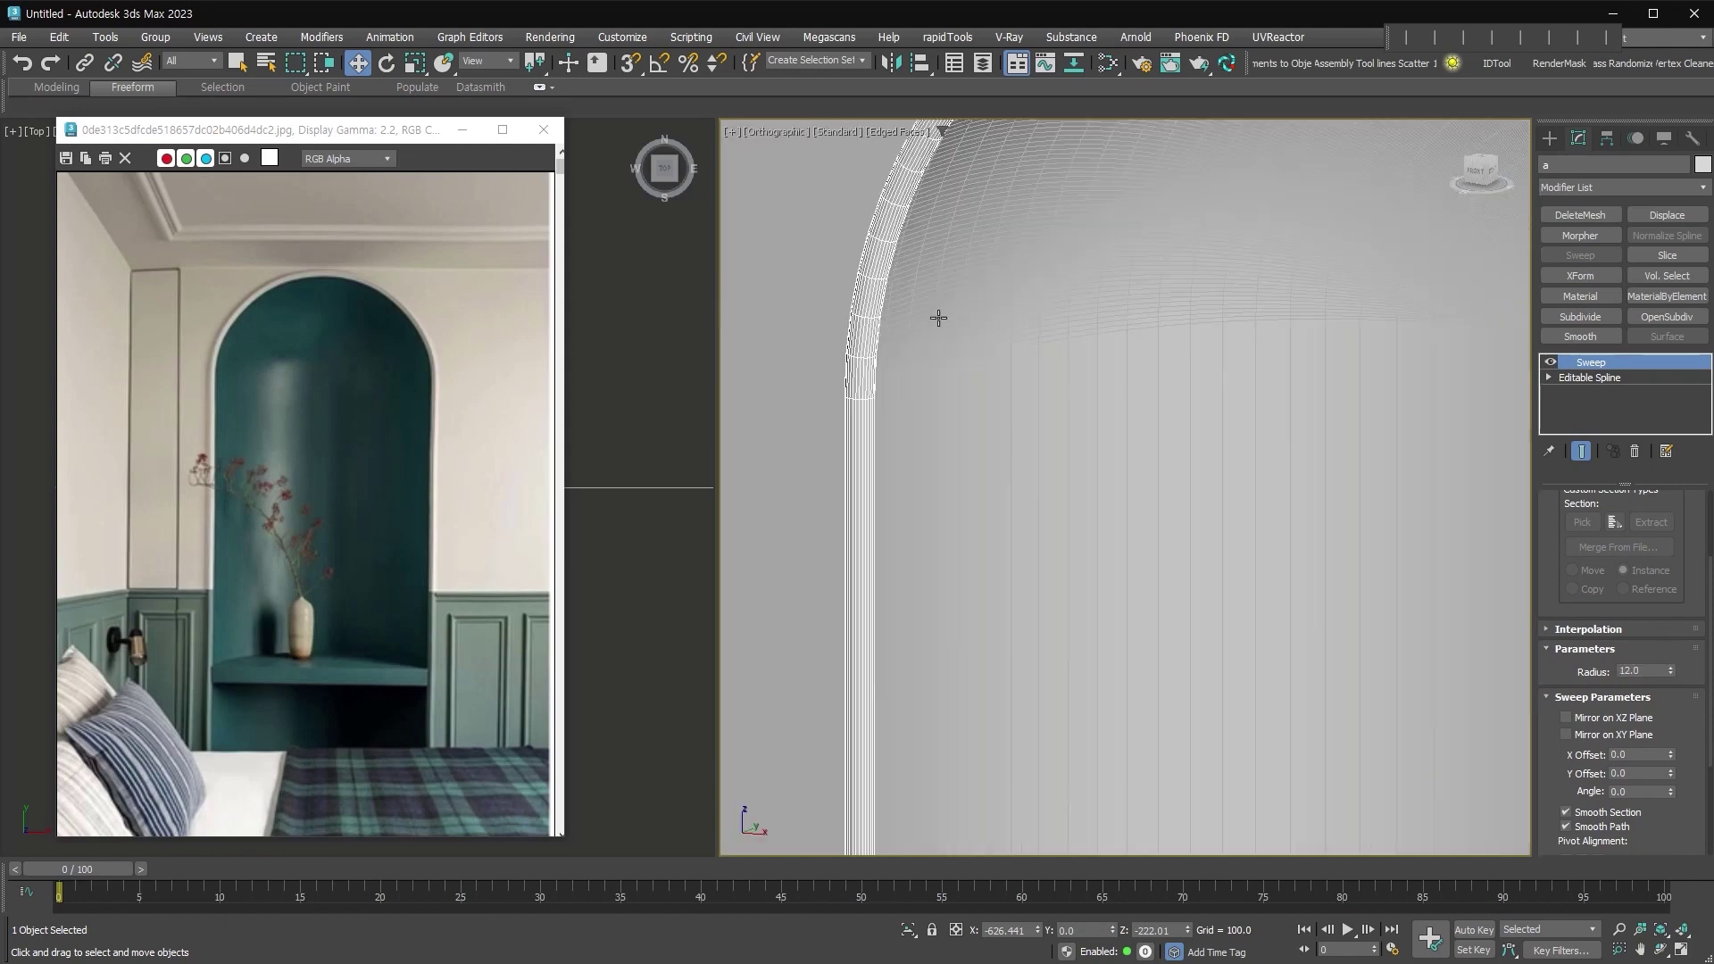
pyautogui.scroll(-4, 876, 371)
pyautogui.scroll(5, 967, 619)
pyautogui.scroll(-1, 1554, 726)
pyautogui.scroll(-4, 1554, 726)
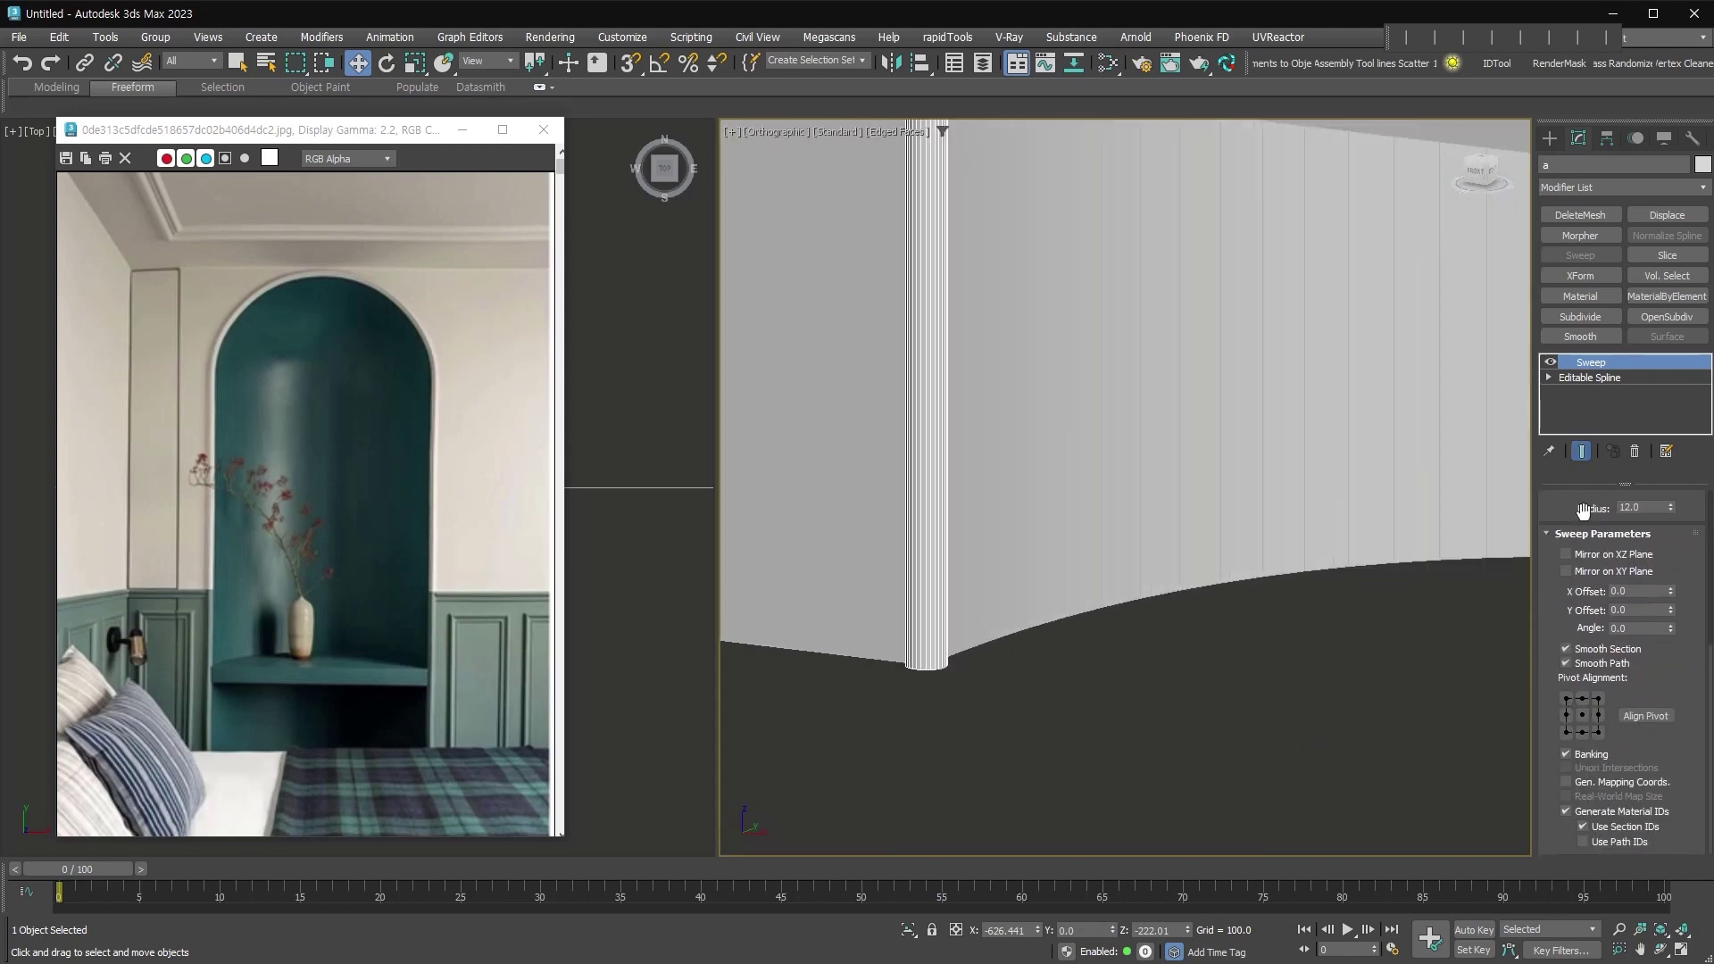
# Set the sweep's pivot alignment to the middle-left point so the trim sits on the wall side of the niche edge
pyautogui.scroll(3, 983, 658)
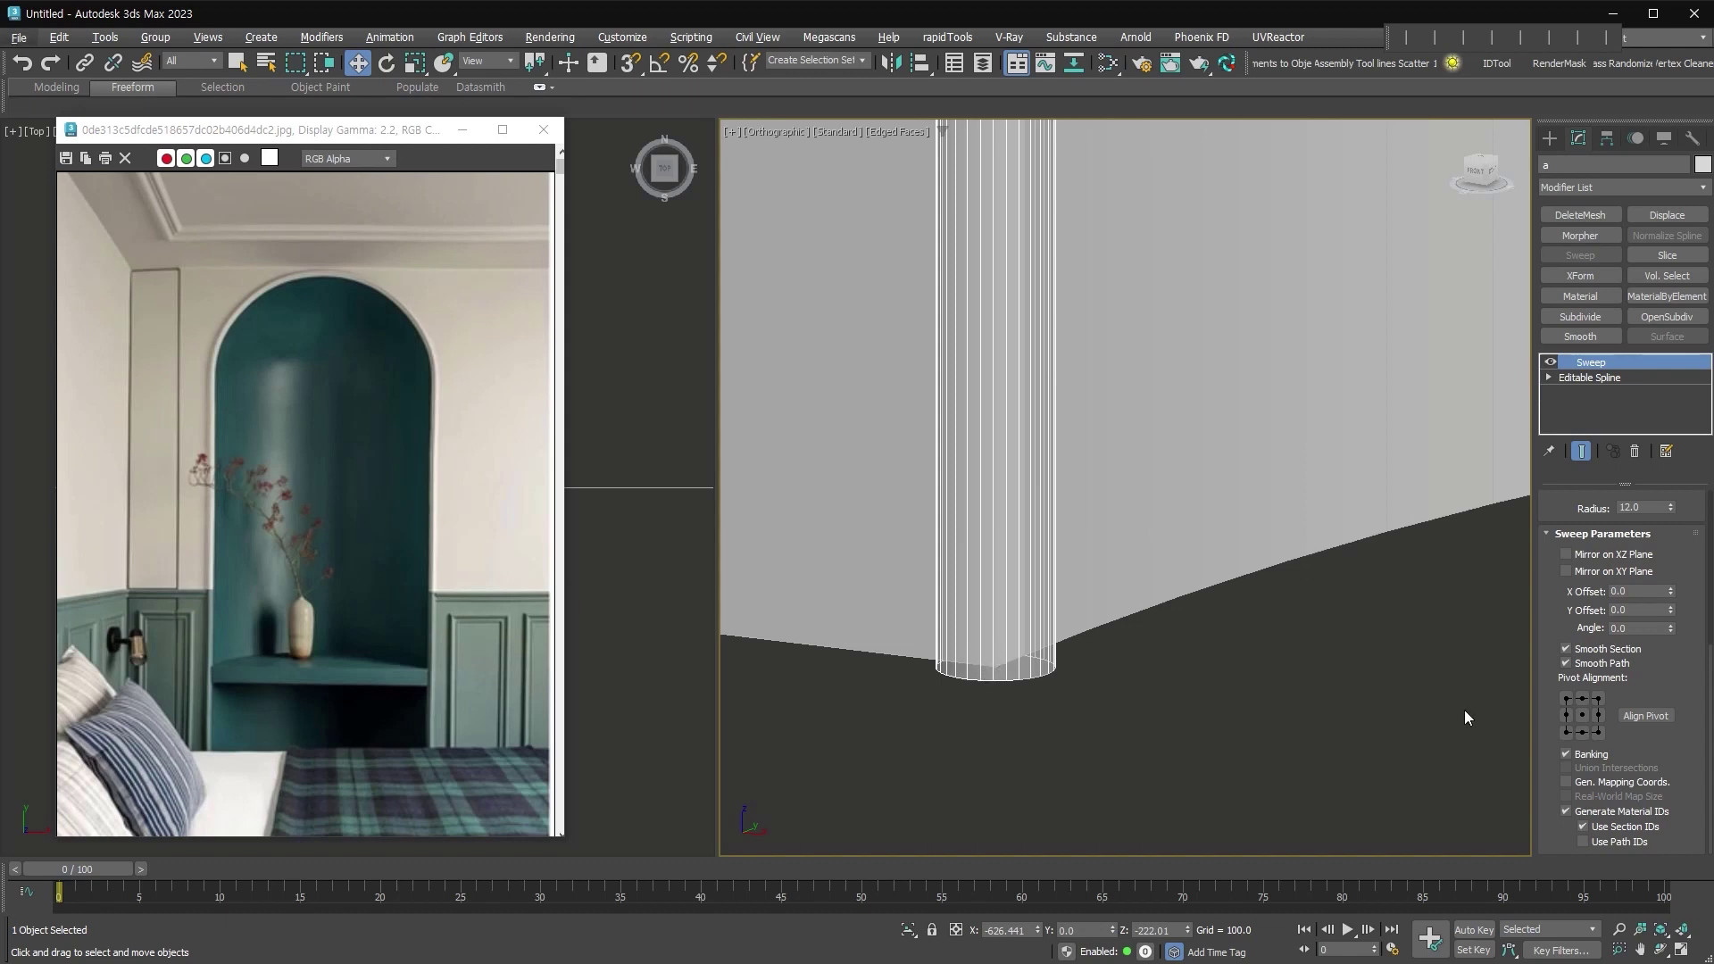
pyautogui.click(1598, 716)
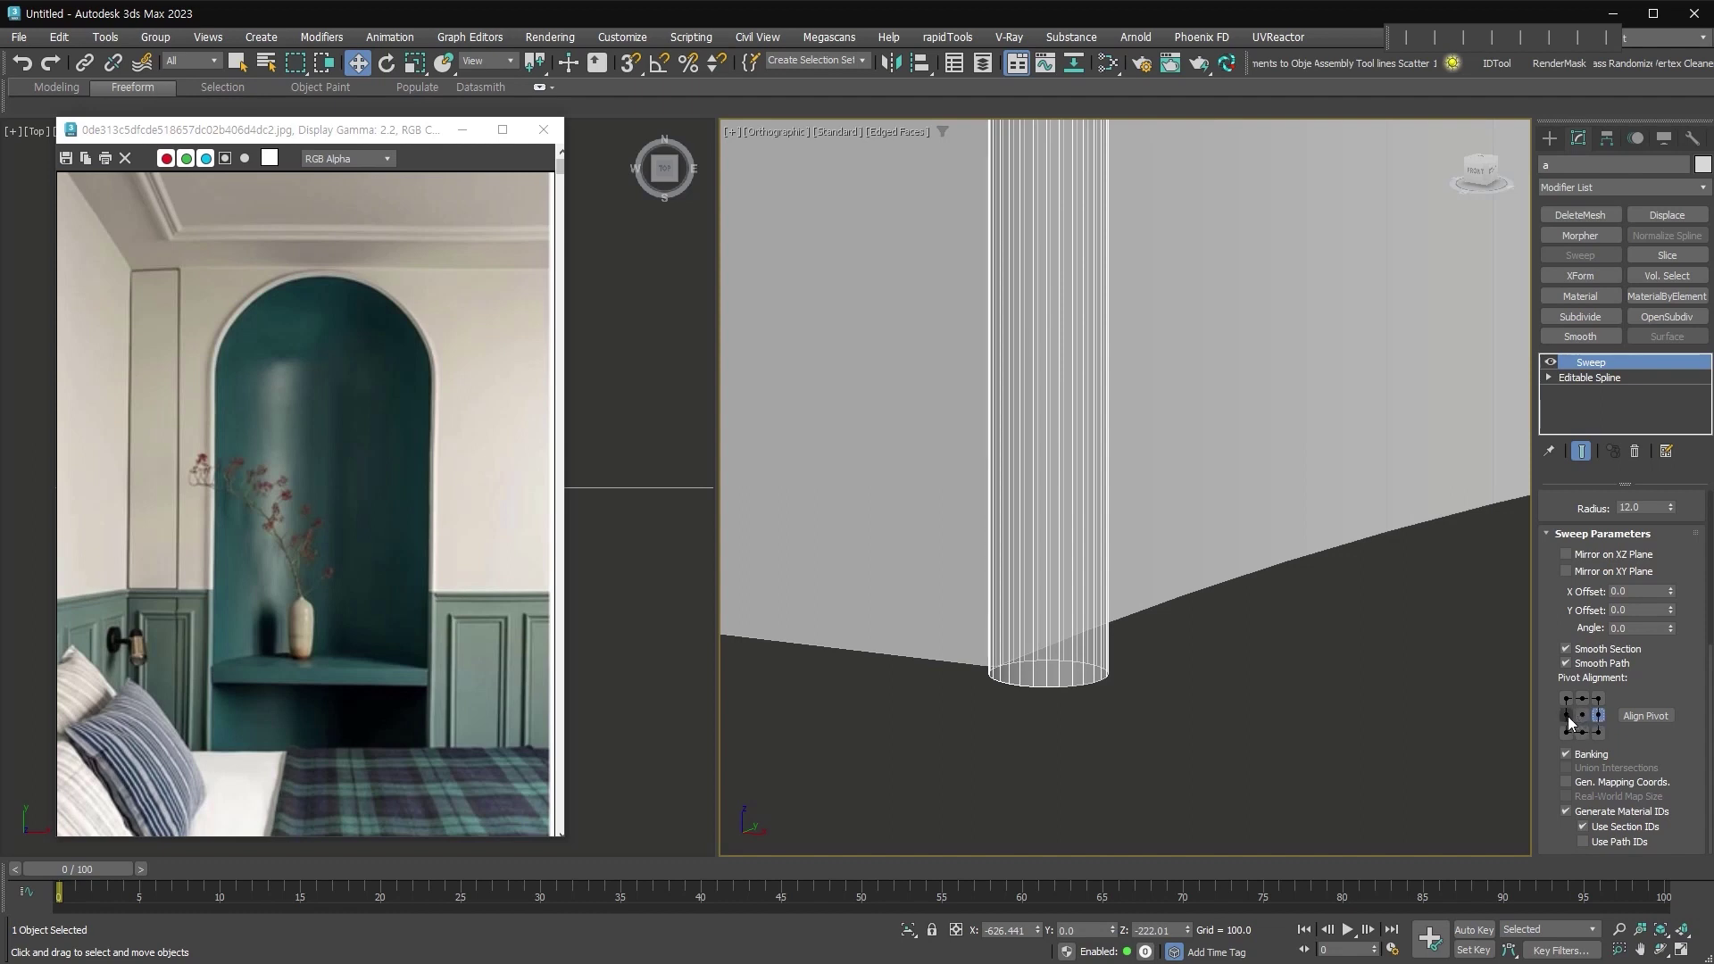
pyautogui.click(1567, 715)
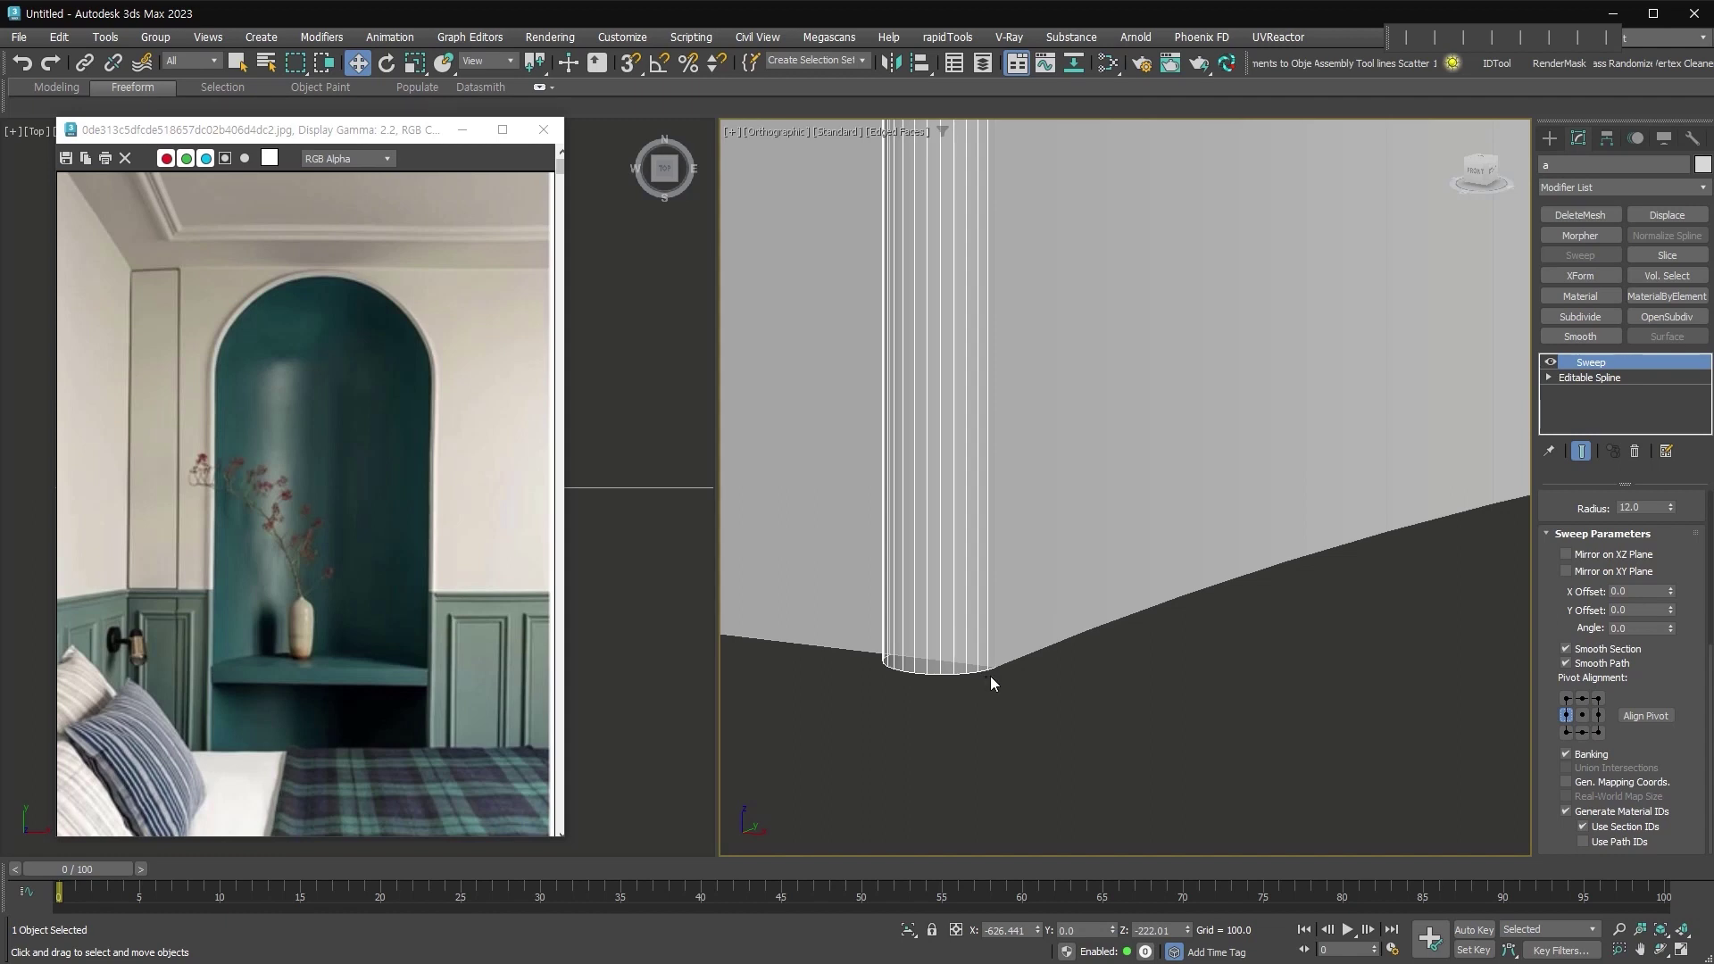
pyautogui.keyDown('alt'); pyautogui.moveTo(989, 673); pyautogui.dragTo(838, 431, button='middle'); pyautogui.keyUp('alt')
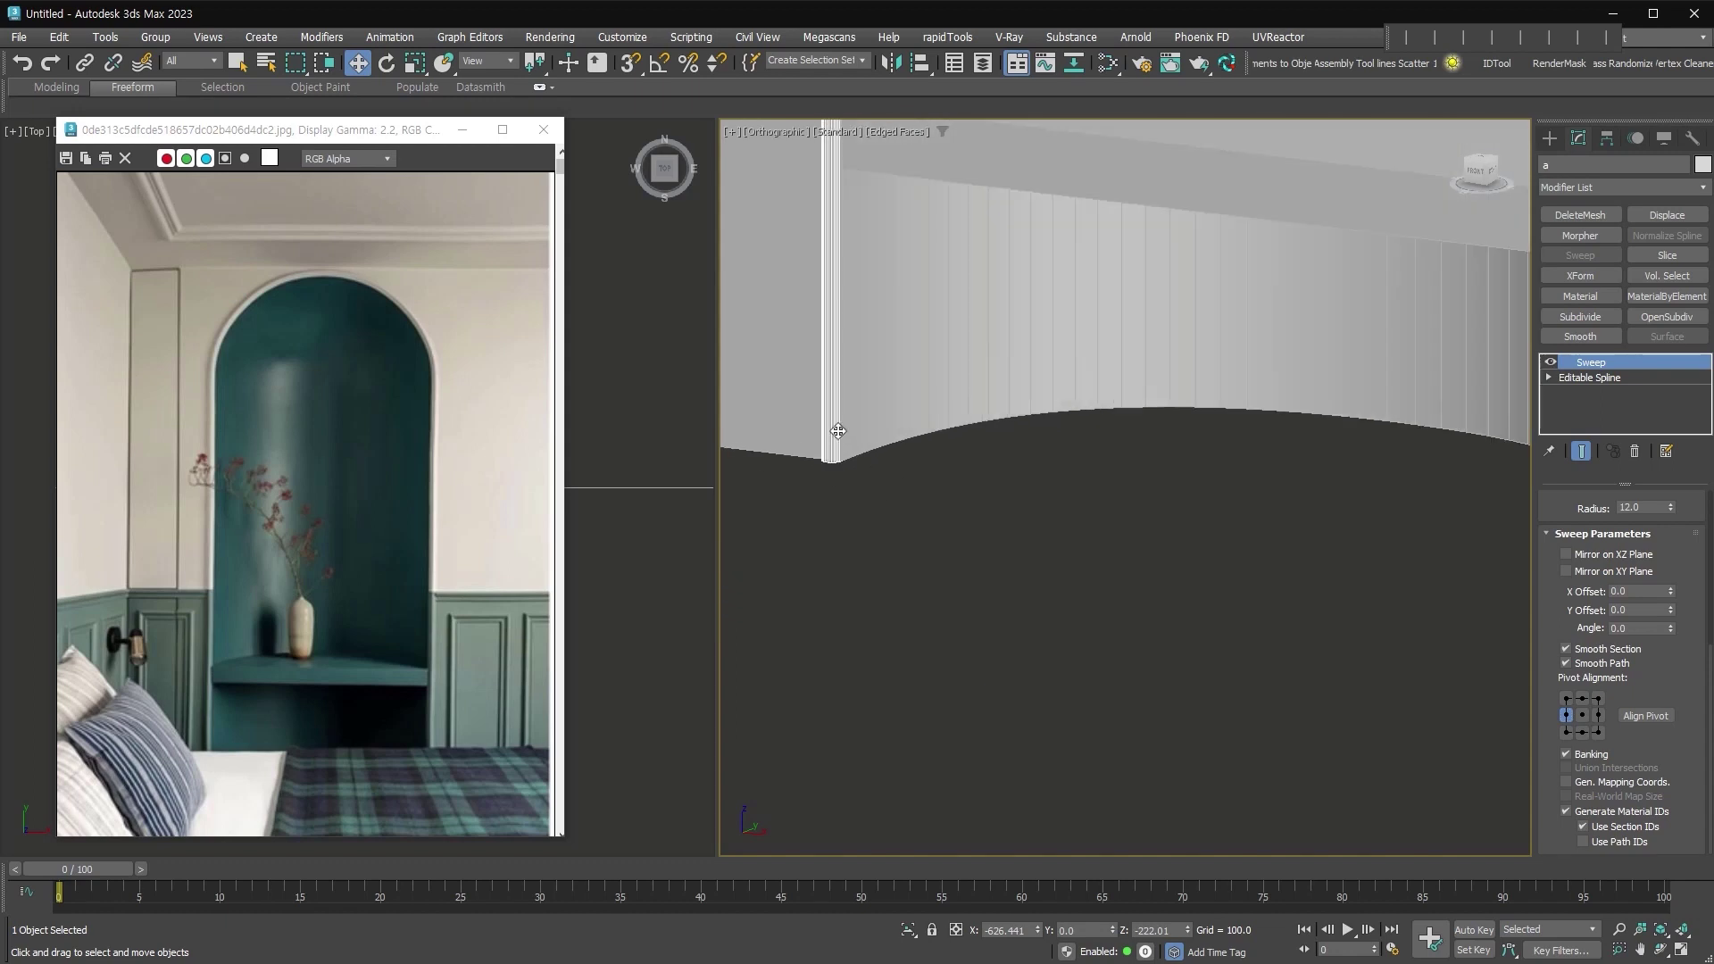
pyautogui.moveTo(1338, 628); pyautogui.dragTo(870, 575, button='middle')
pyautogui.scroll(9, 1096, 503)
pyautogui.moveTo(1060, 469); pyautogui.dragTo(1171, 644, button='middle')
pyautogui.scroll(3, 1171, 644)
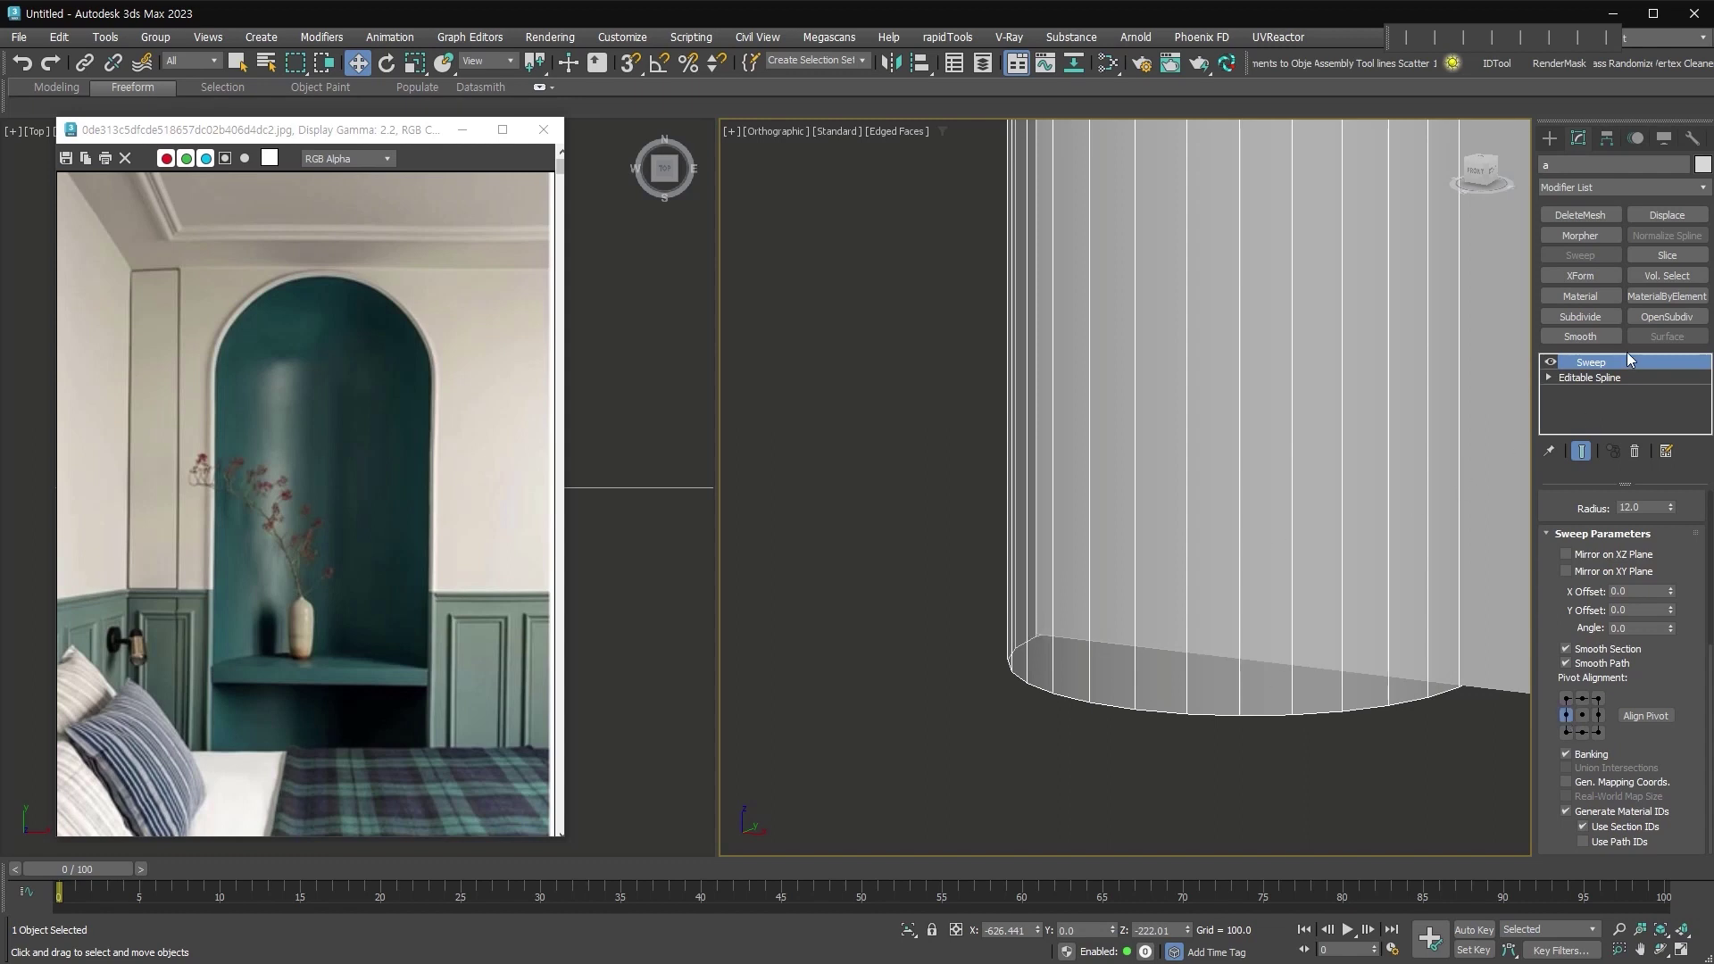
# Inspect the arch spline's lower end vertex with the Sweep temporarily disabled, and review the sweep's section and pivot alignment settings
pyautogui.click(1551, 362)
pyautogui.click(1604, 378)
pyautogui.click(1547, 377)
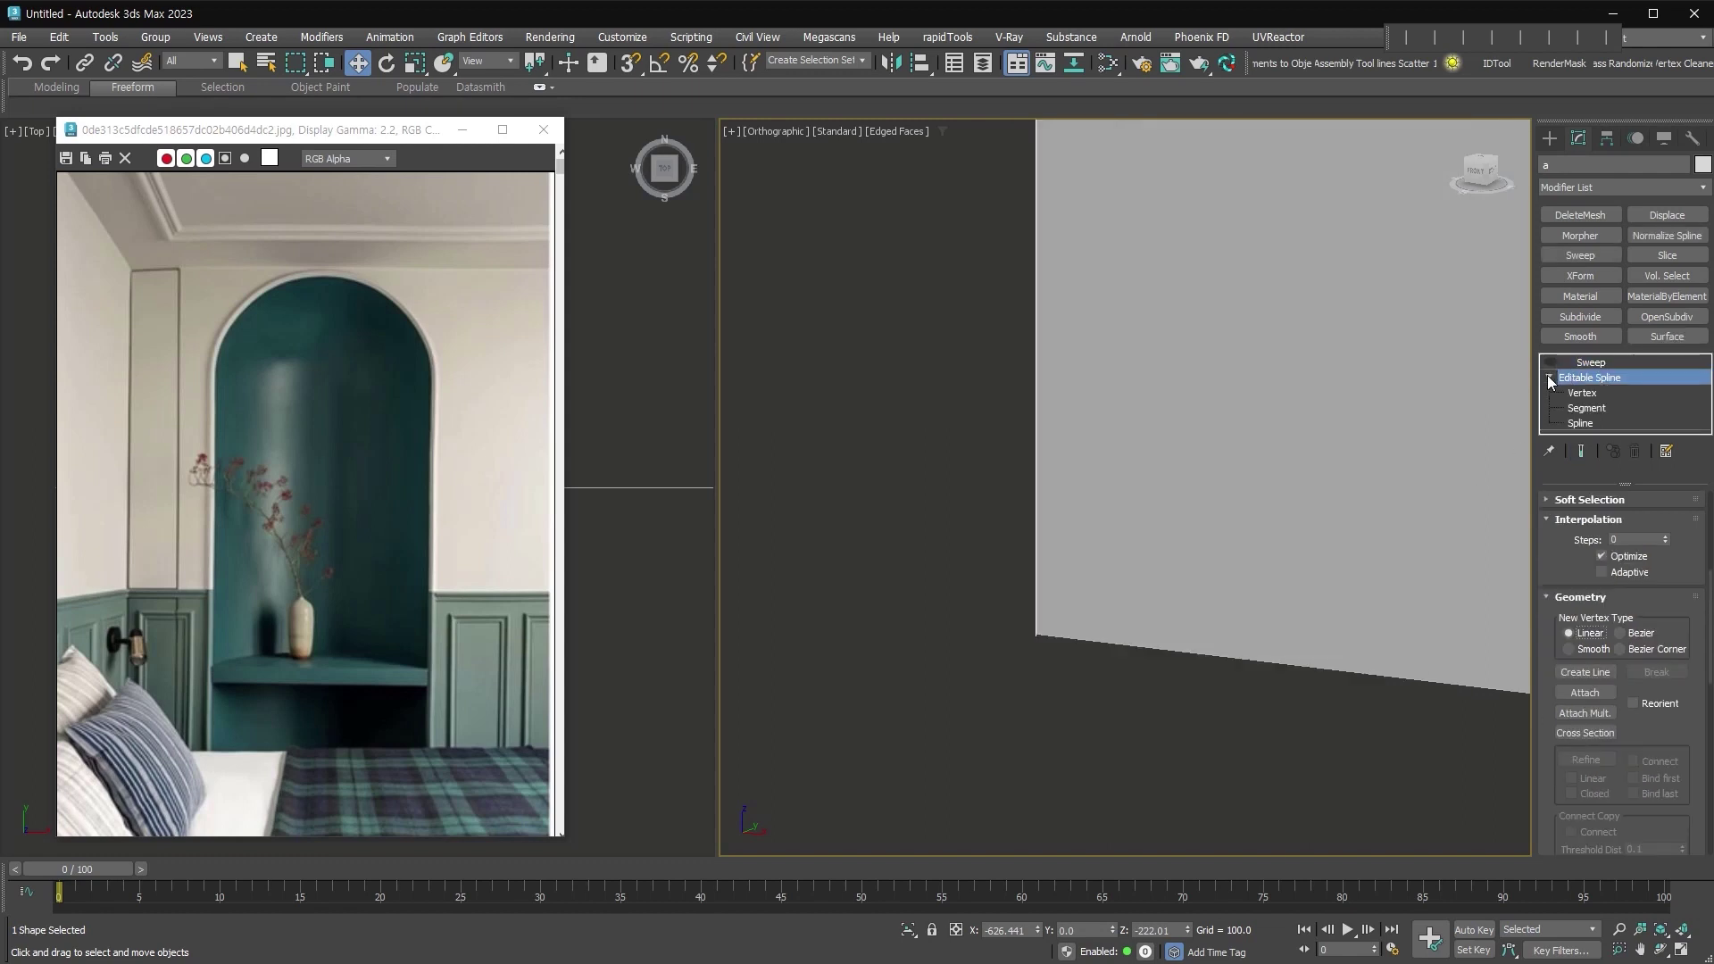
pyautogui.press('1')
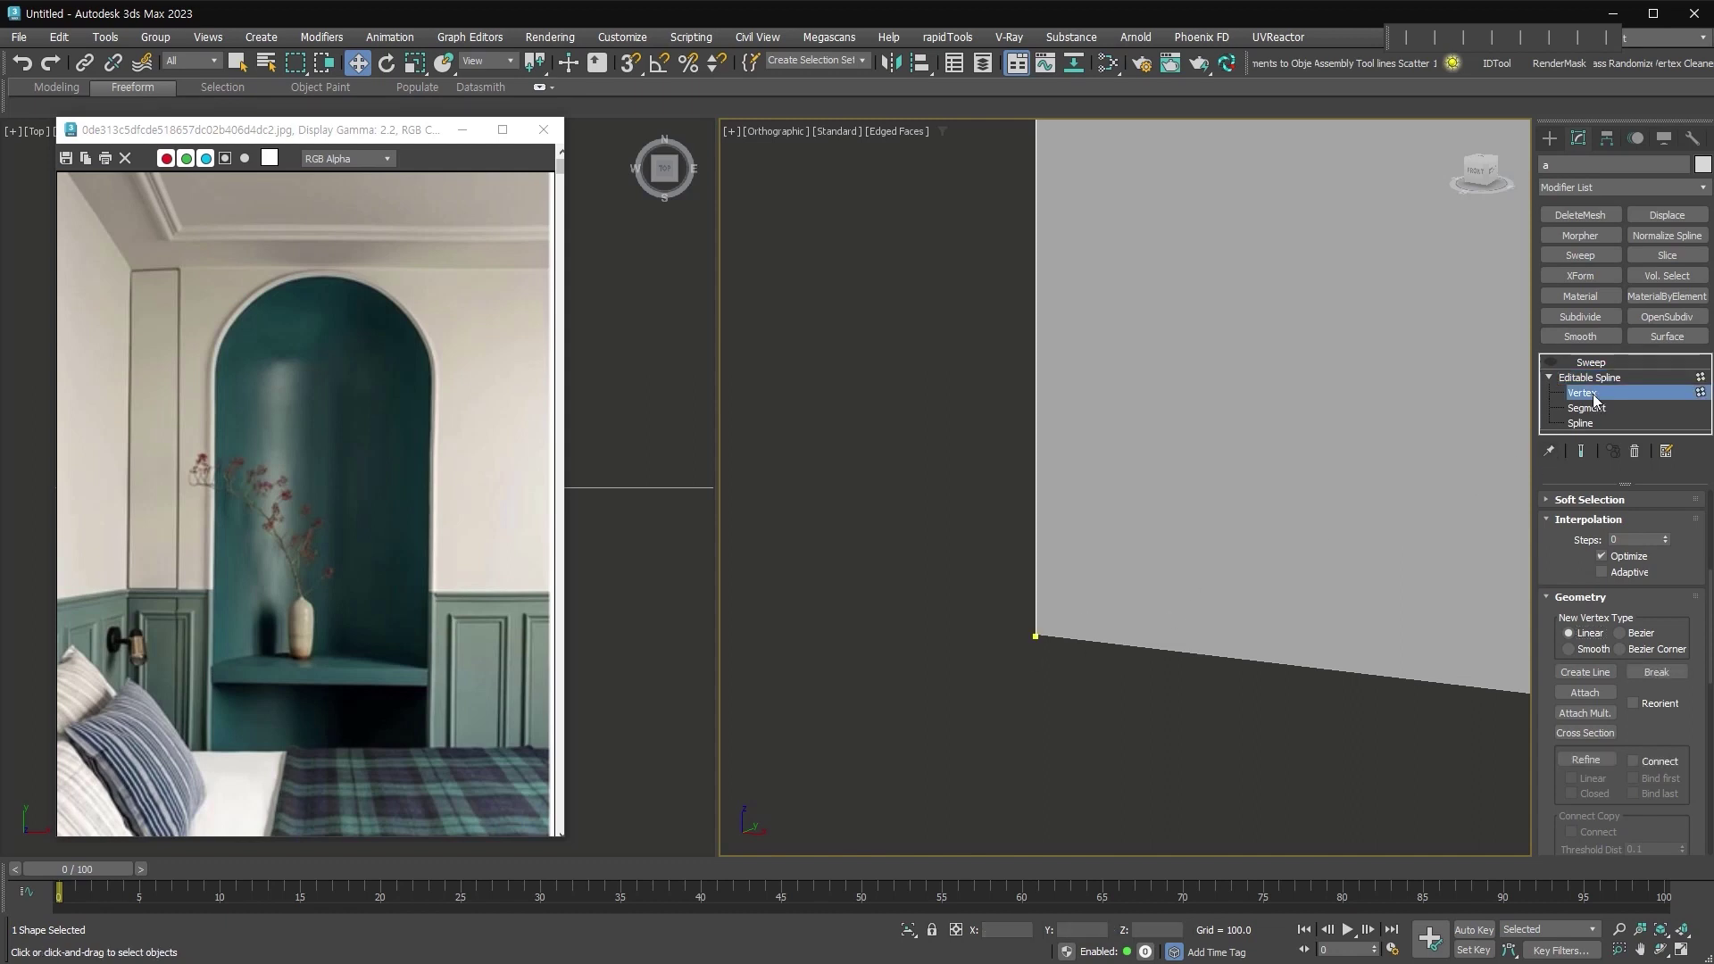
pyautogui.click(1657, 394)
pyautogui.click(1631, 363)
pyautogui.click(1550, 362)
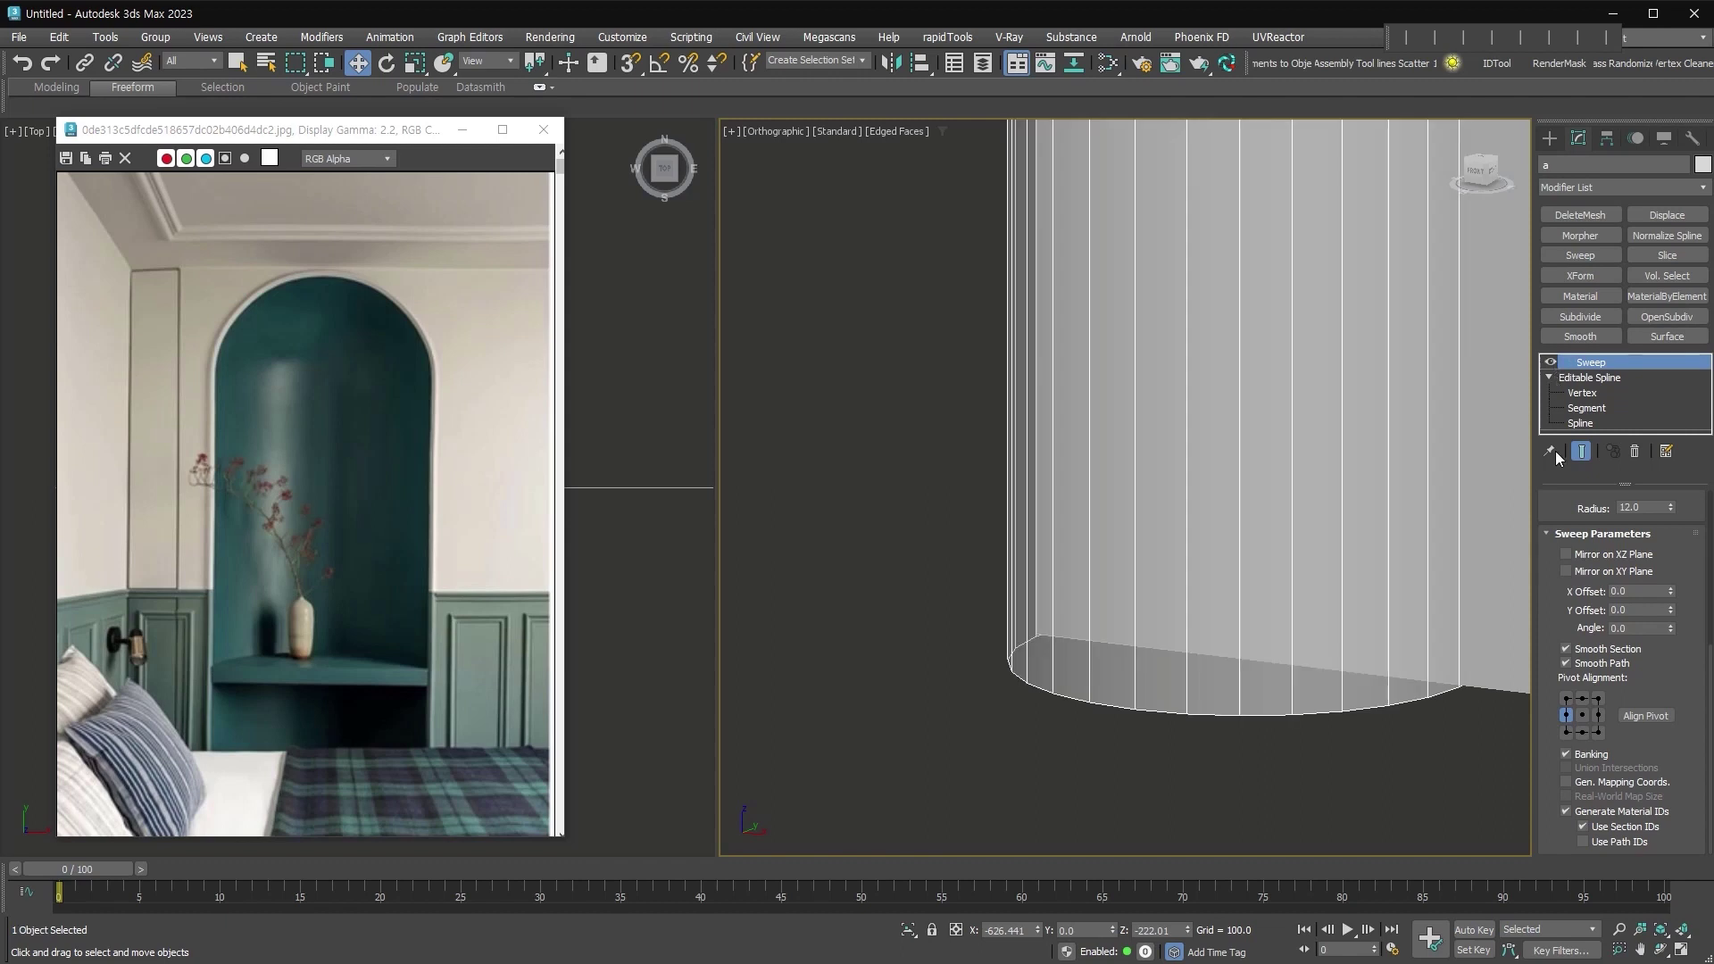
pyautogui.scroll(4, 1611, 544)
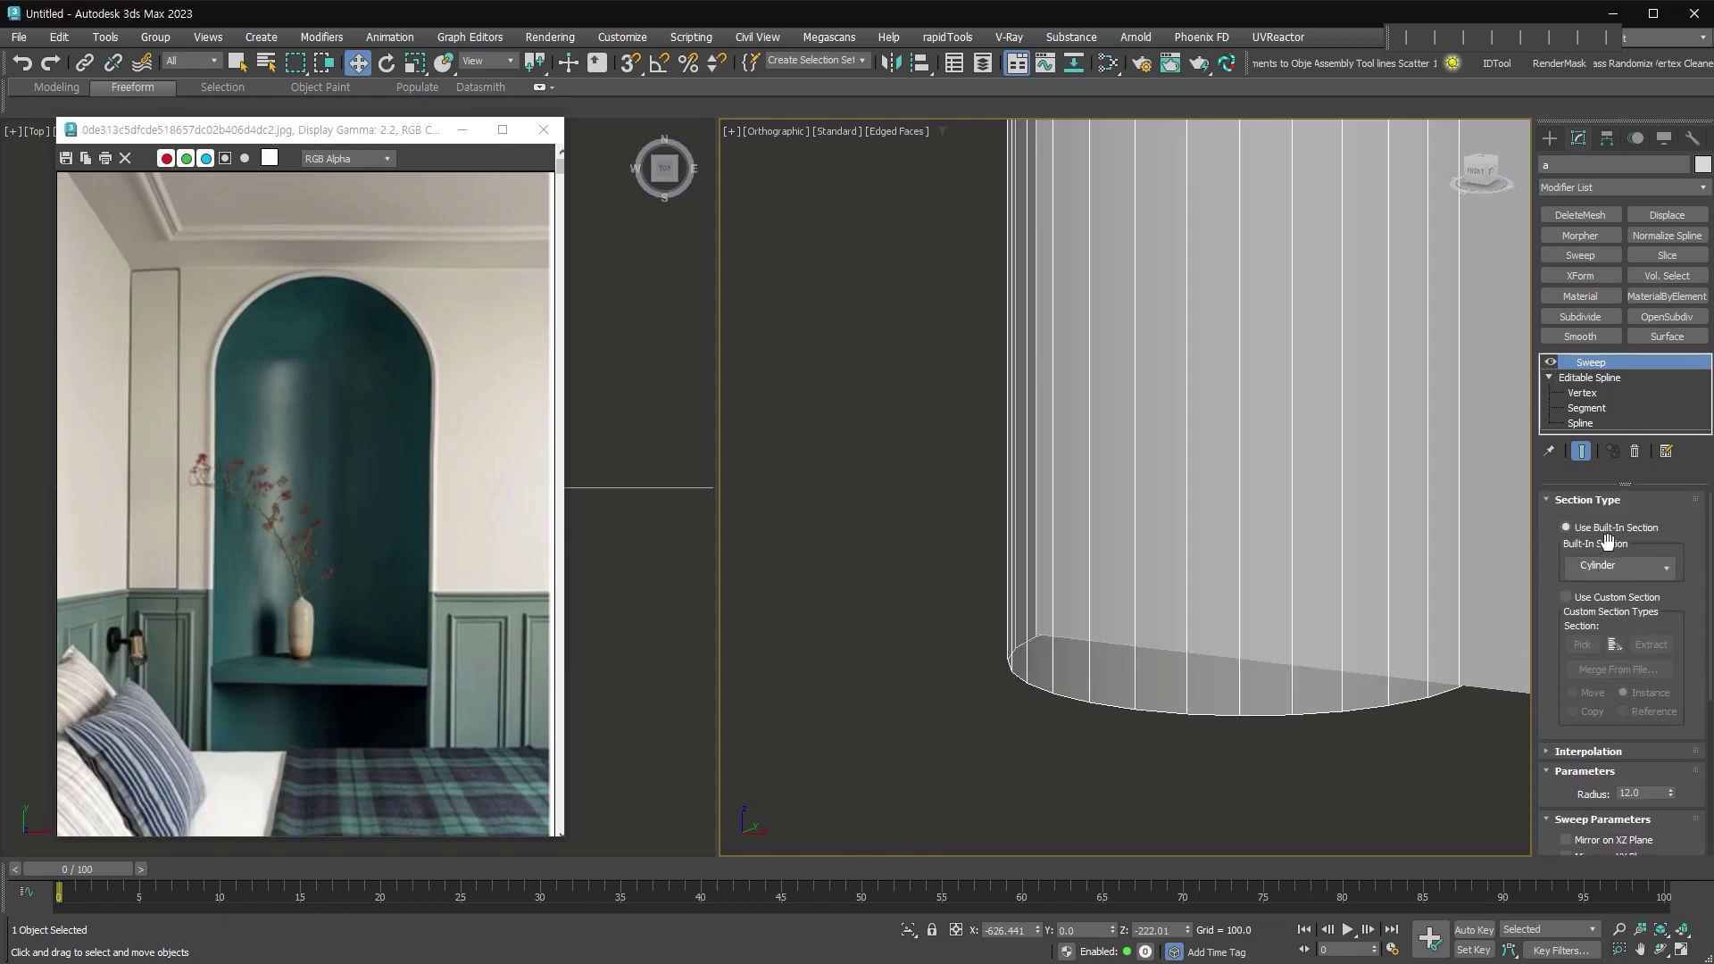
pyautogui.scroll(-4, 1563, 712)
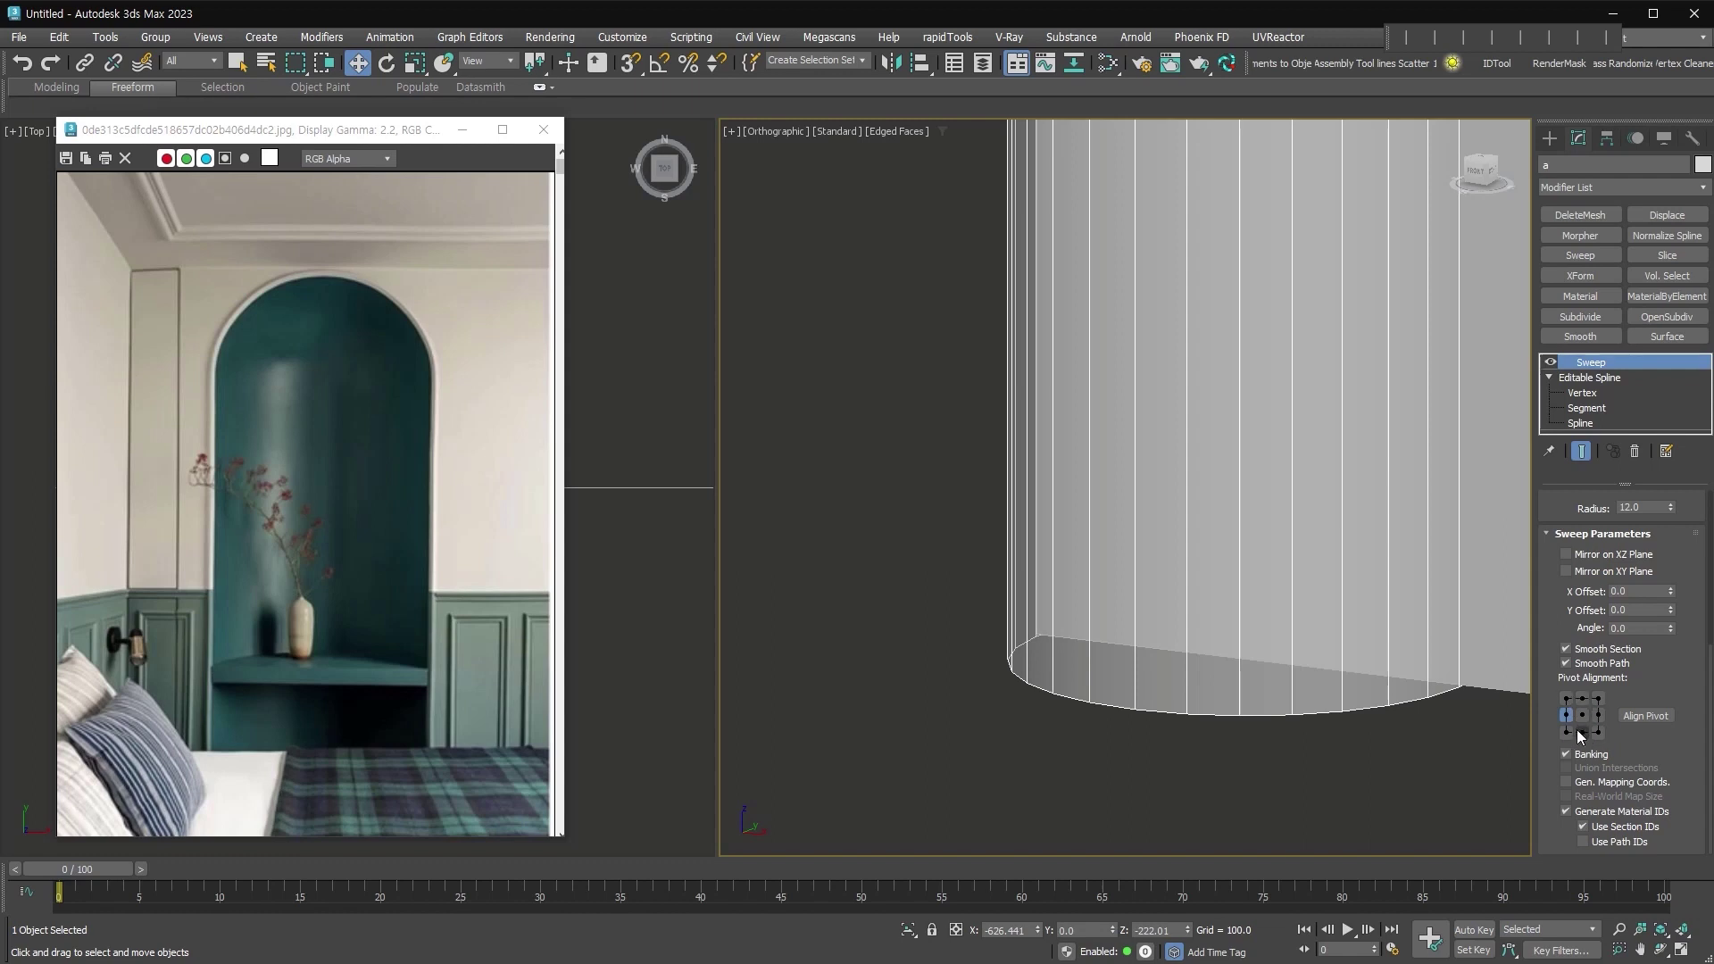
pyautogui.click(1566, 716)
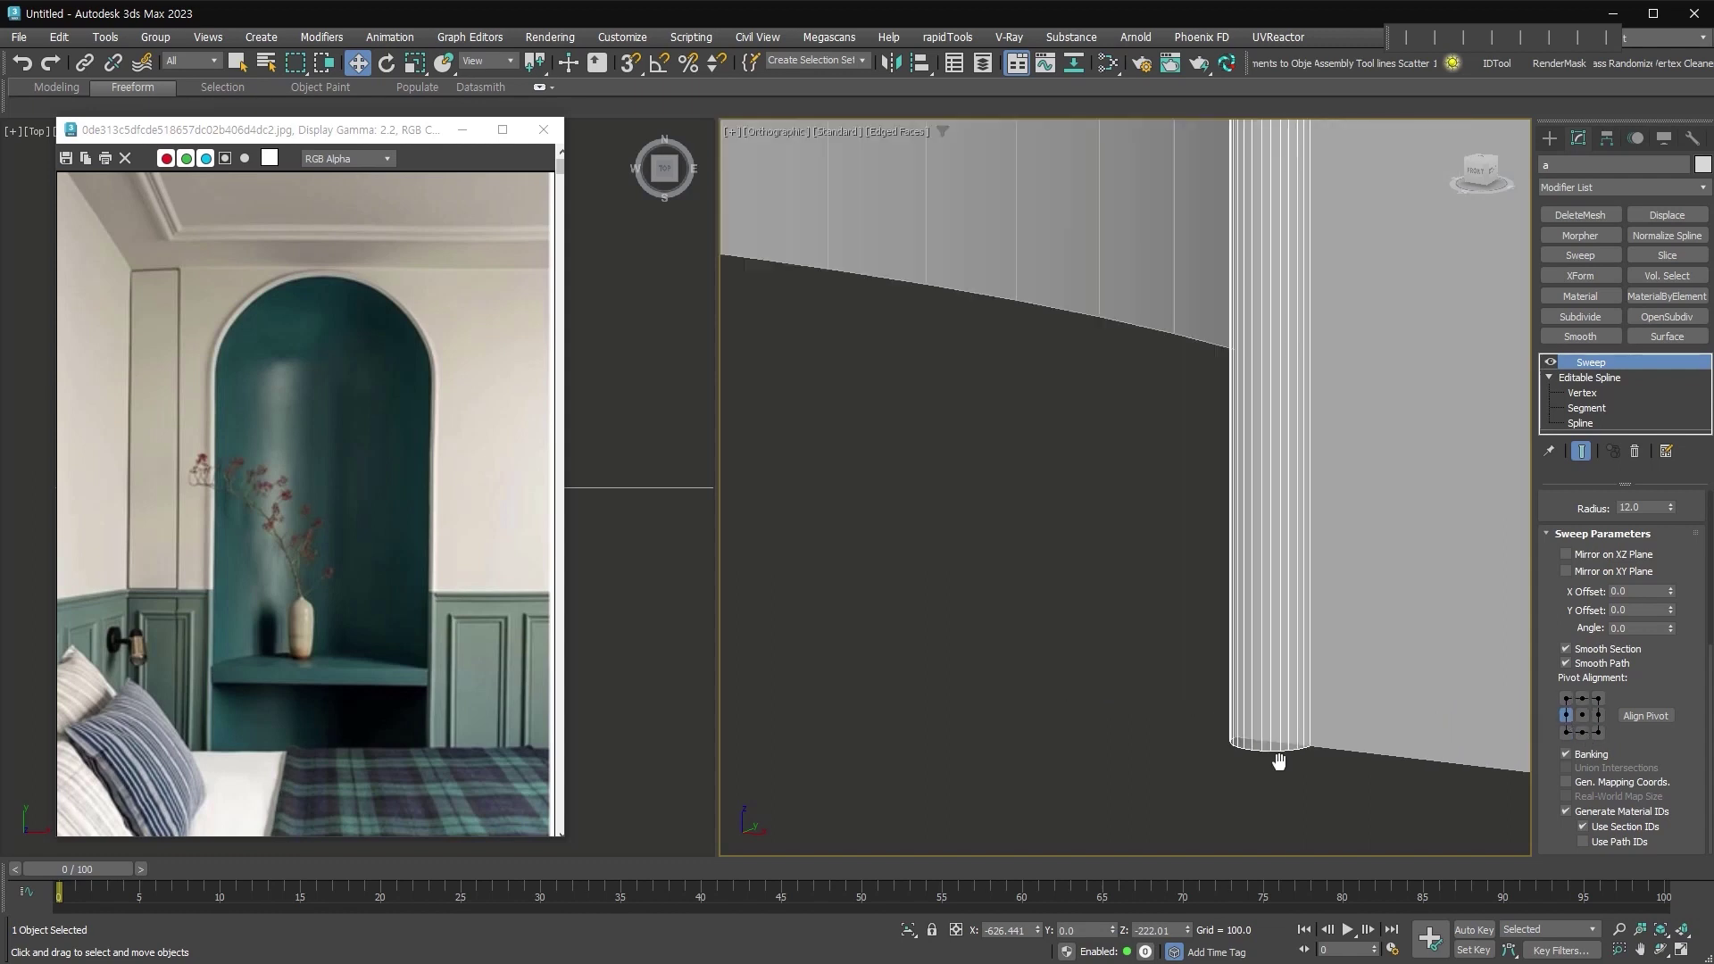
# Hide the edged faces and examine the shaded niche with its trim and shelf against the reference photo
pyautogui.press('F4')
pyautogui.scroll(-6, 1359, 714)
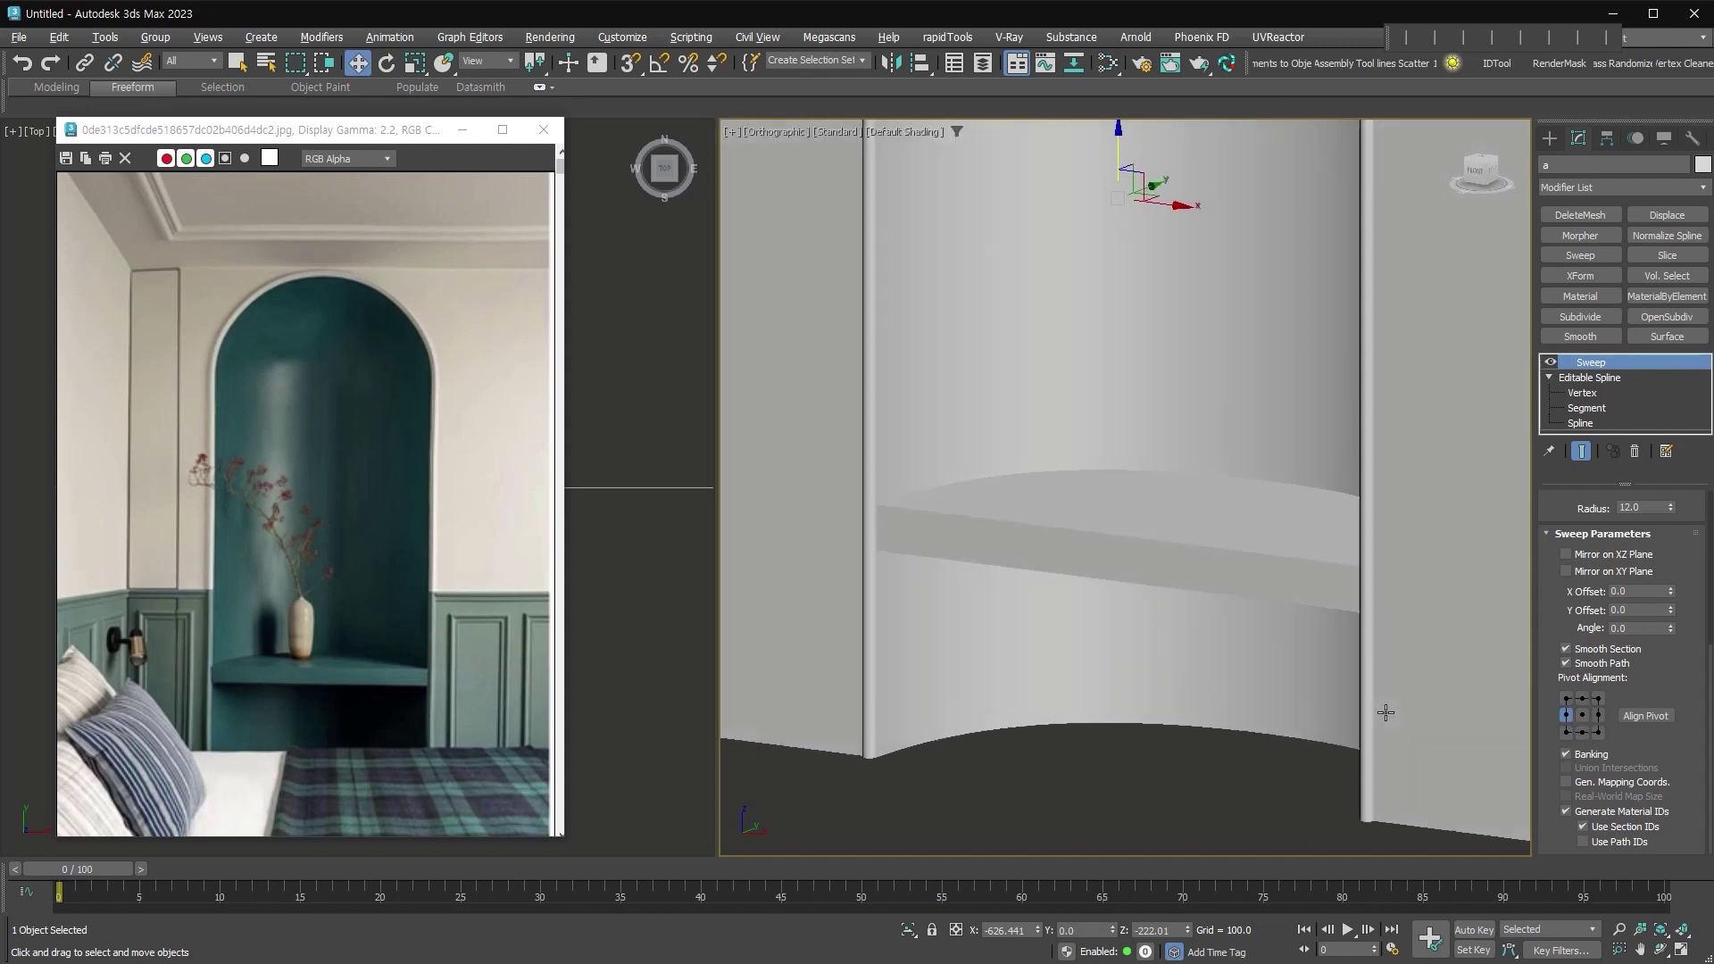
pyautogui.scroll(2, 1360, 732)
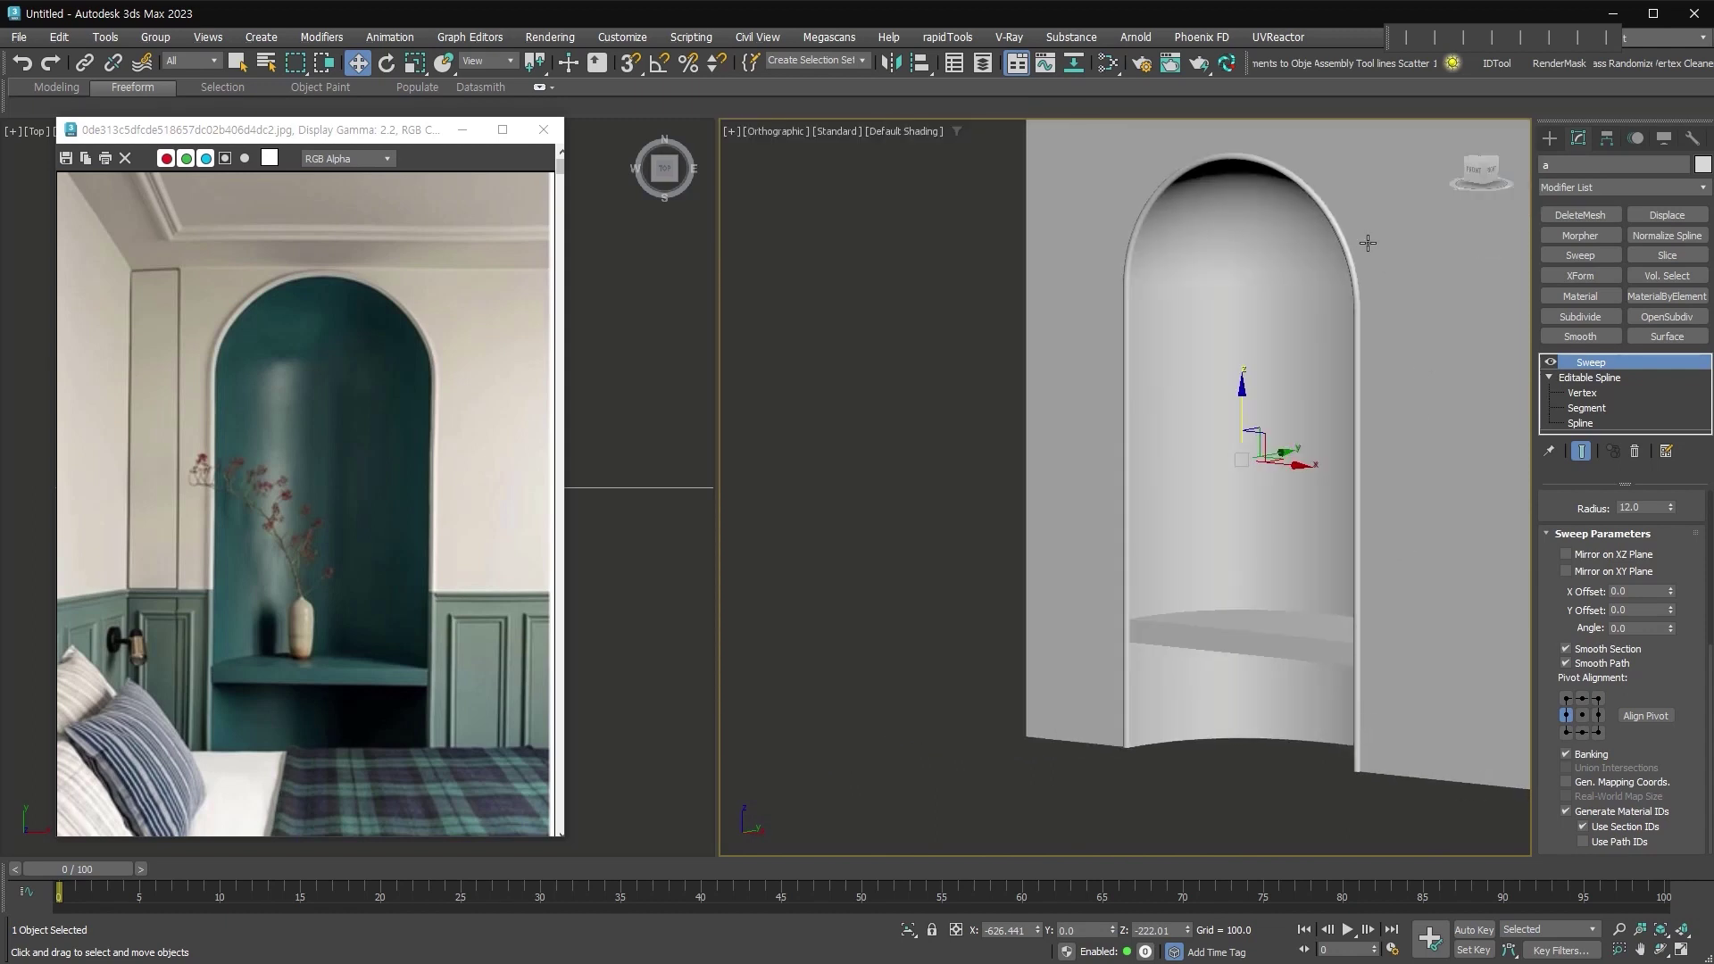
pyautogui.keyDown('alt'); pyautogui.moveTo(1406, 669); pyautogui.dragTo(1427, 661, button='middle'); pyautogui.keyUp('alt')
pyautogui.moveTo(1306, 623); pyautogui.dragTo(1221, 666, button='middle')
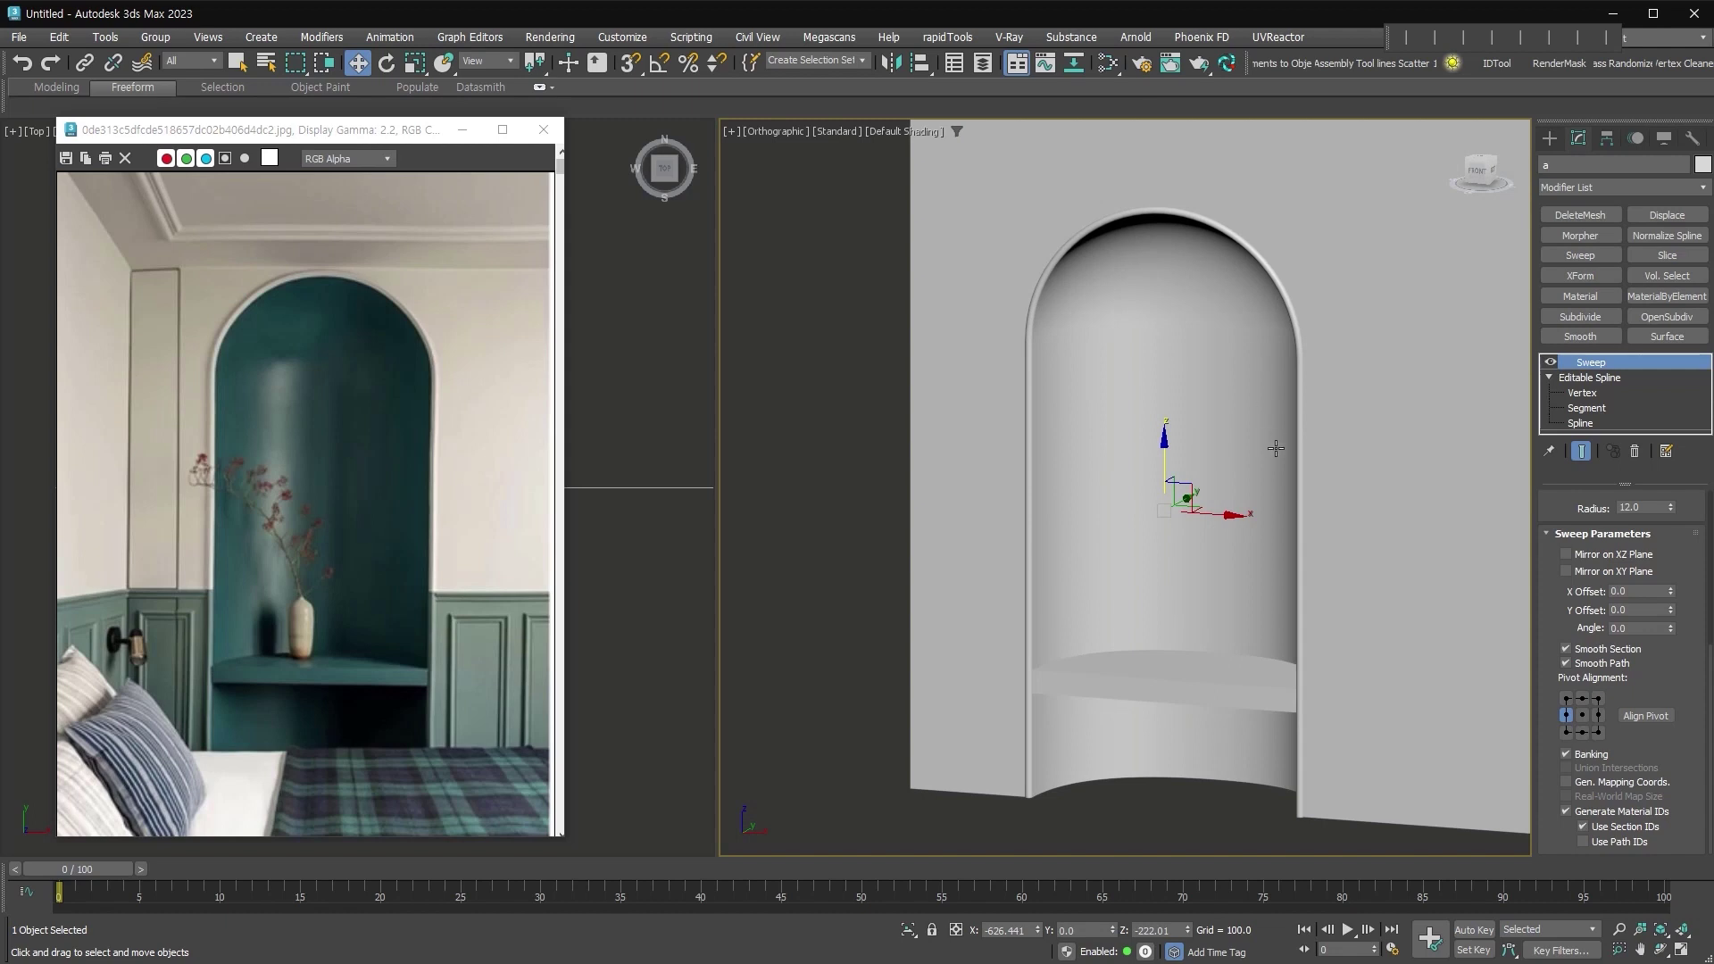
pyautogui.moveTo(1334, 560); pyautogui.dragTo(1301, 554, button='middle')
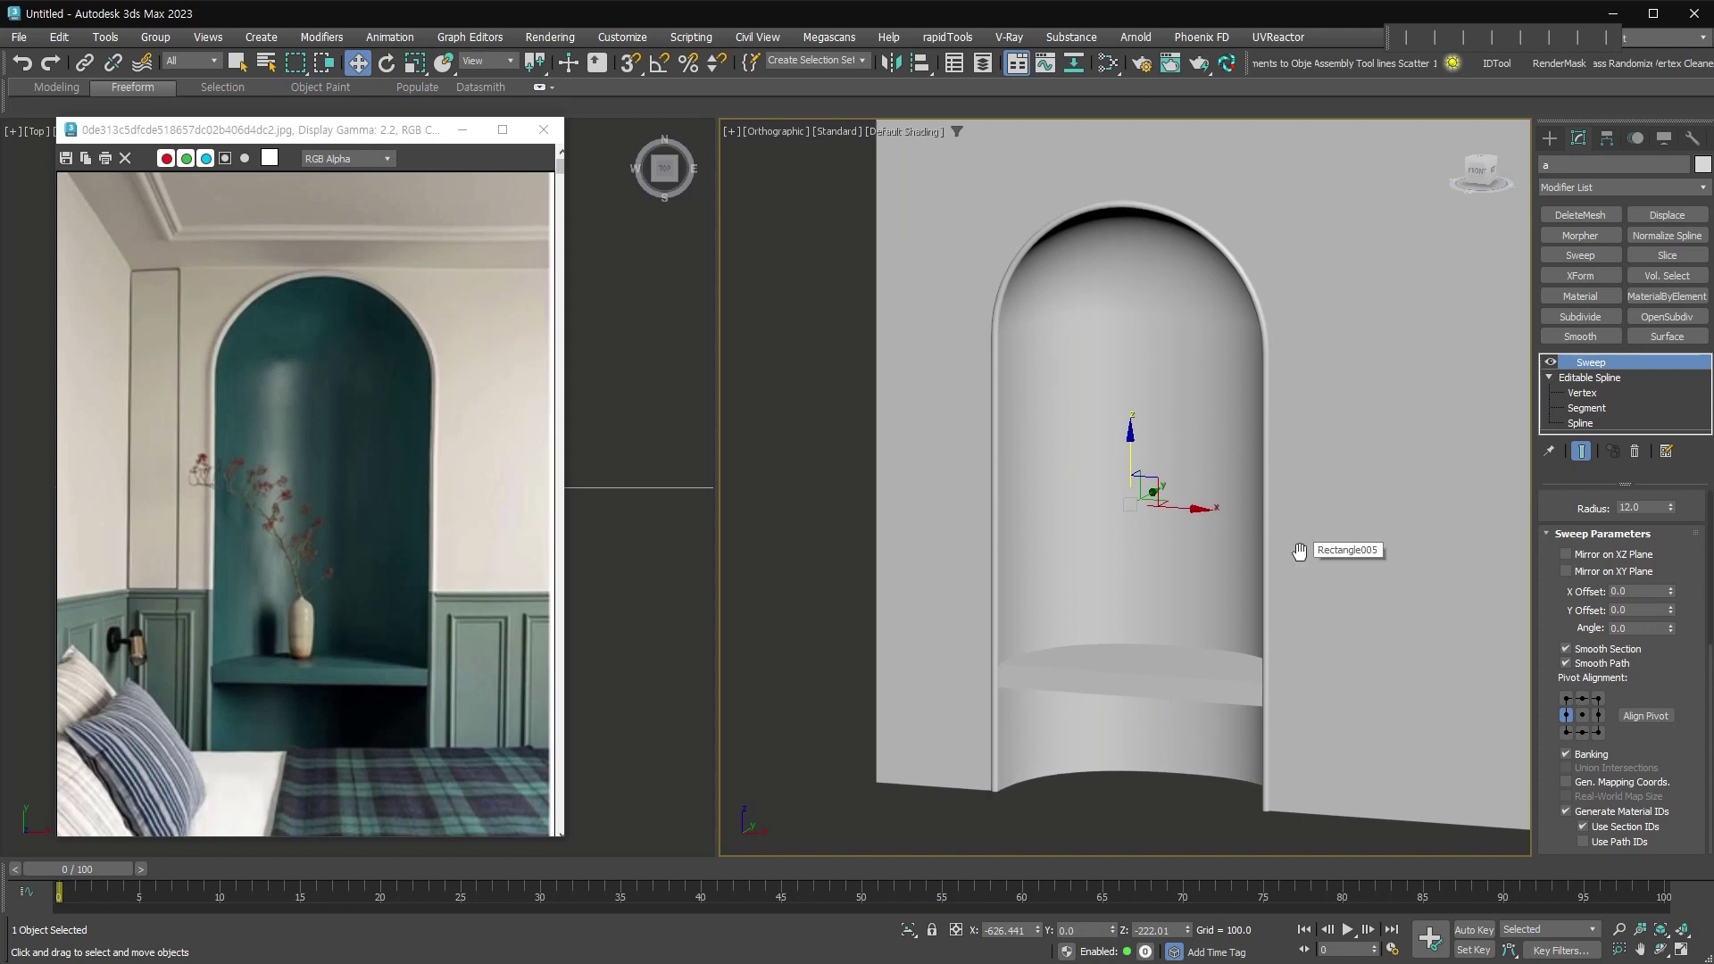